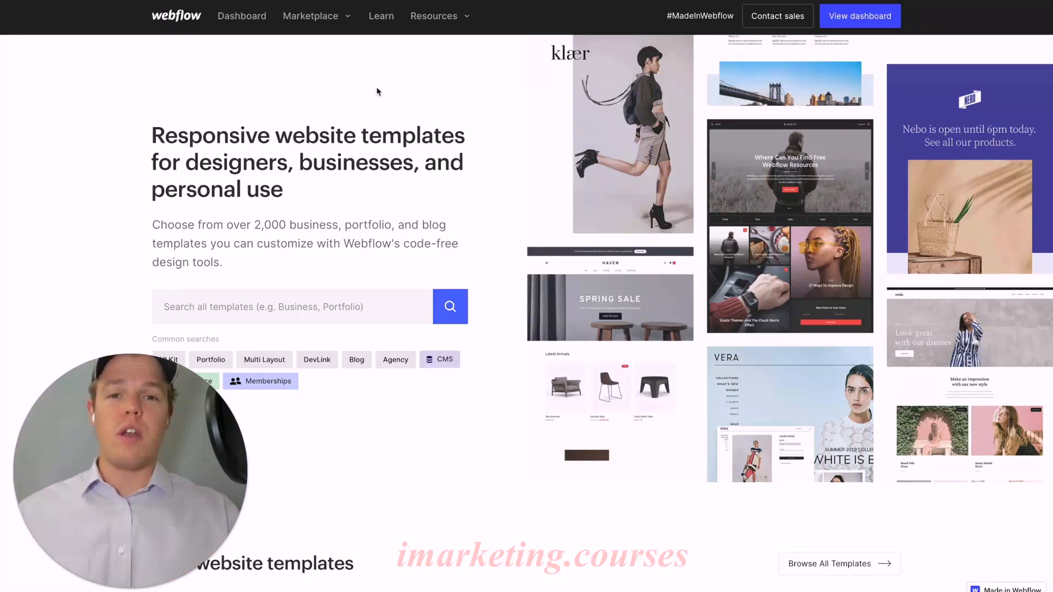
# Go to the Marketplace's Templates page and open the full list of free website templates.
pyautogui.click(337, 27)
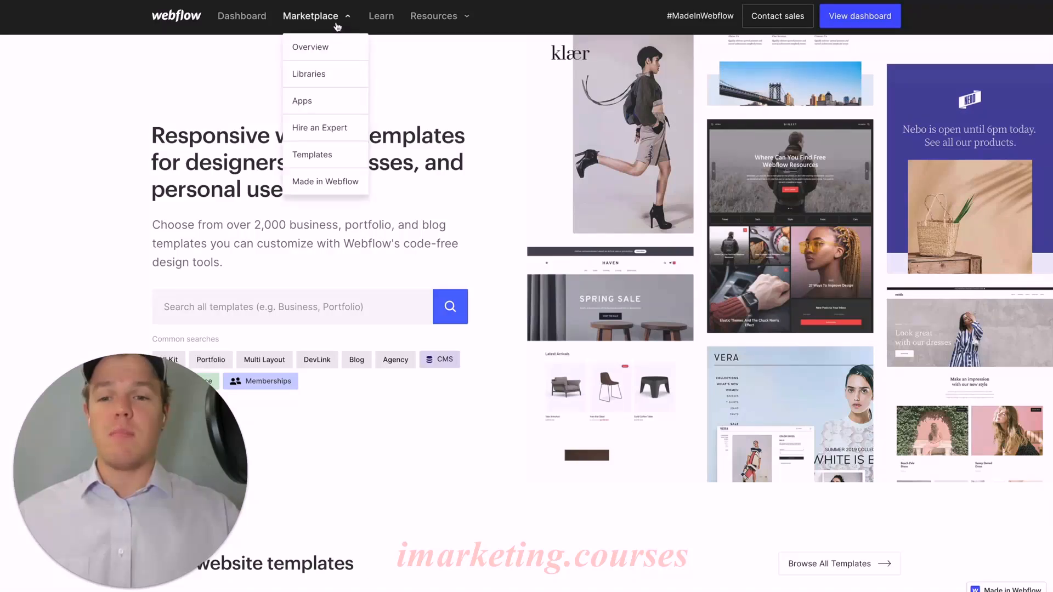
pyautogui.click(334, 157)
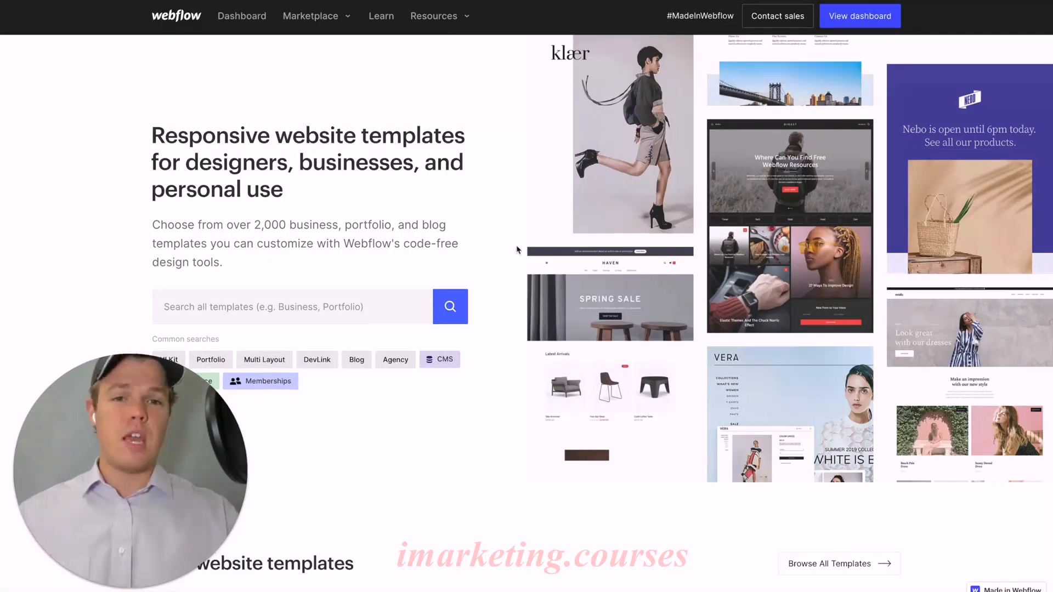
pyautogui.scroll(-7, 516, 250)
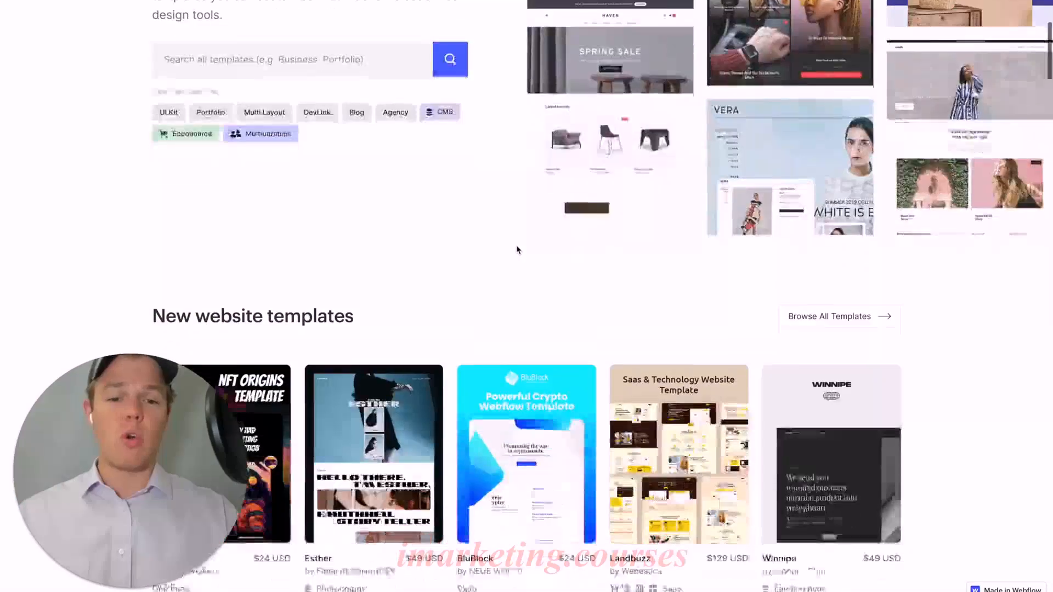
pyautogui.scroll(-6, 517, 250)
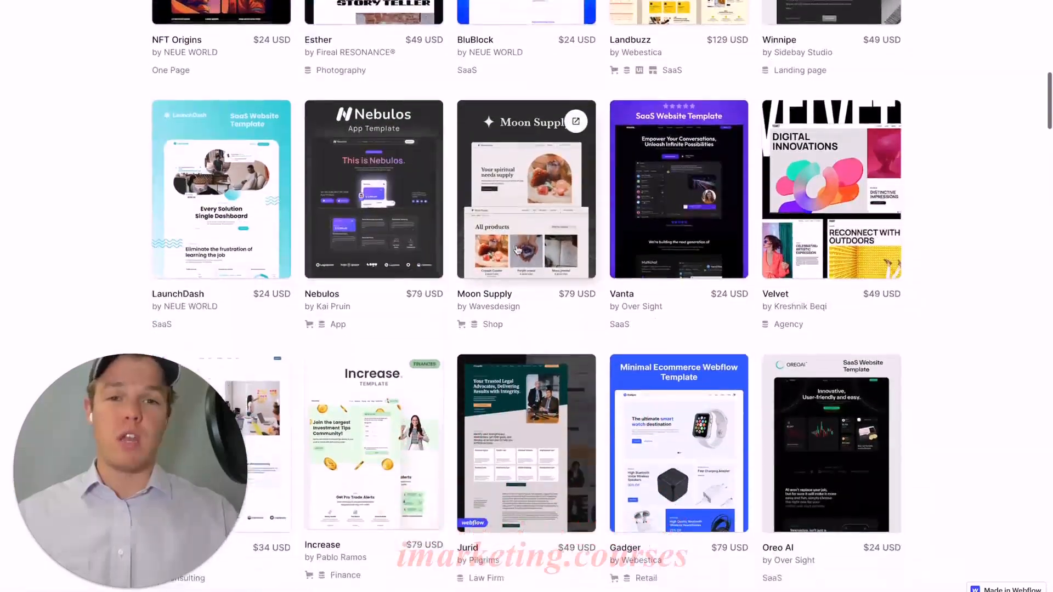
pyautogui.scroll(-4, 517, 250)
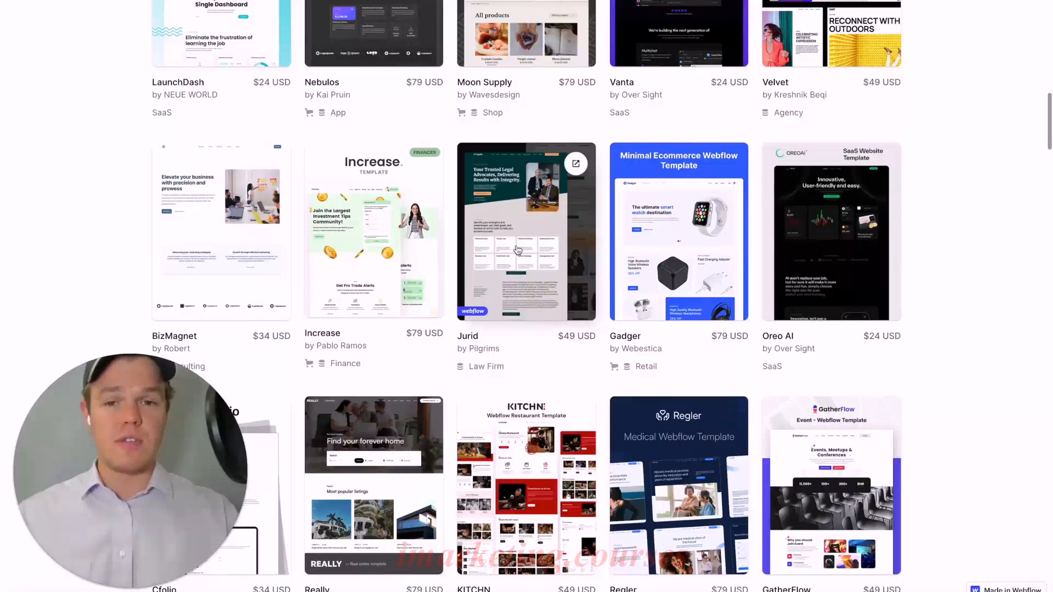
pyautogui.scroll(-2, 517, 250)
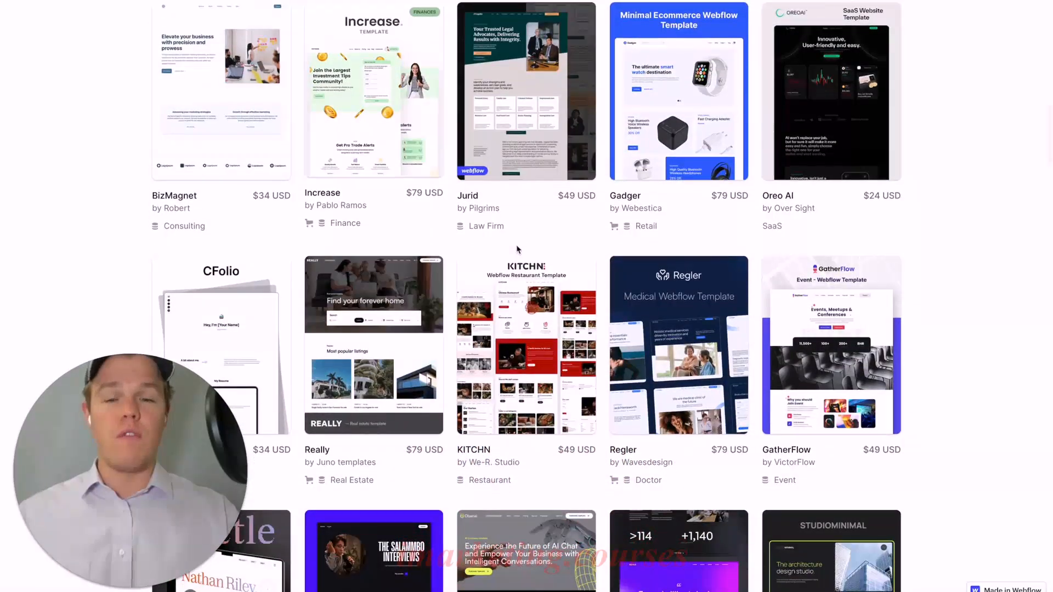
pyautogui.scroll(-20, 517, 250)
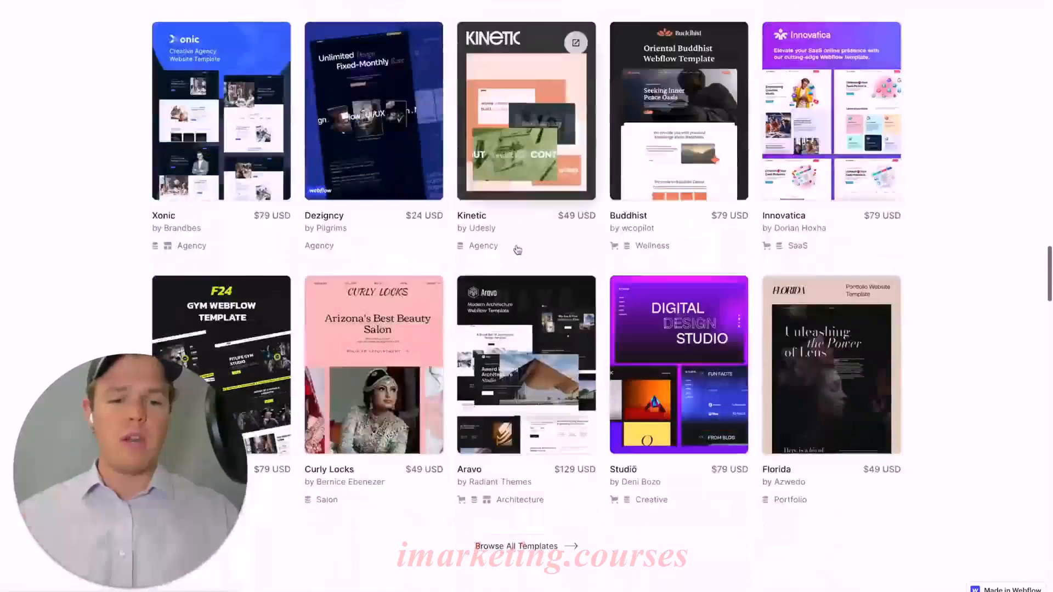
pyautogui.scroll(-9, 517, 250)
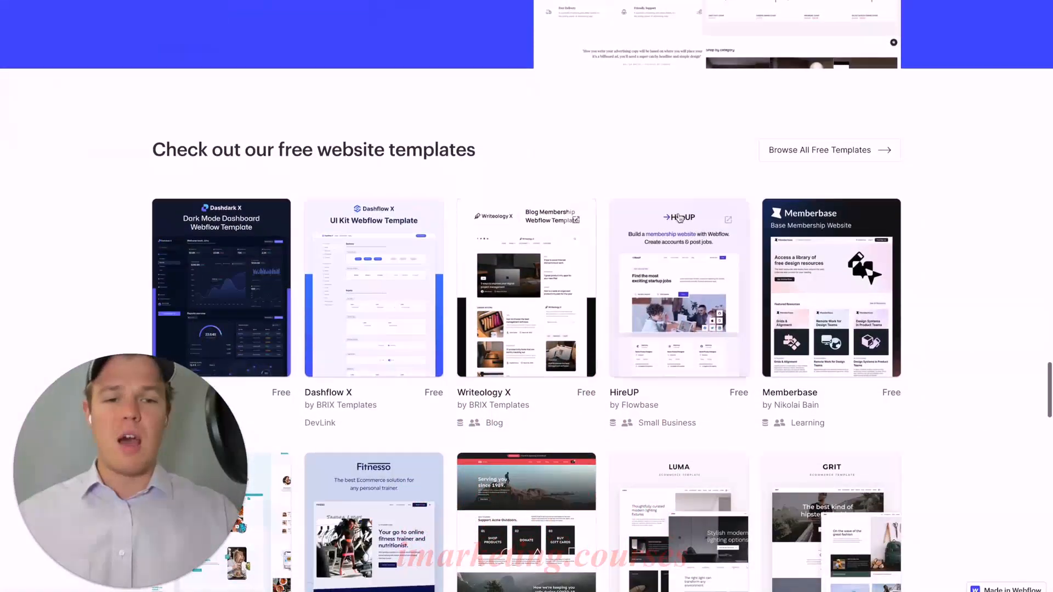
pyautogui.click(826, 158)
# Look through the designs and categories offered among the free website templates.
pyautogui.scroll(-1, 899, 139)
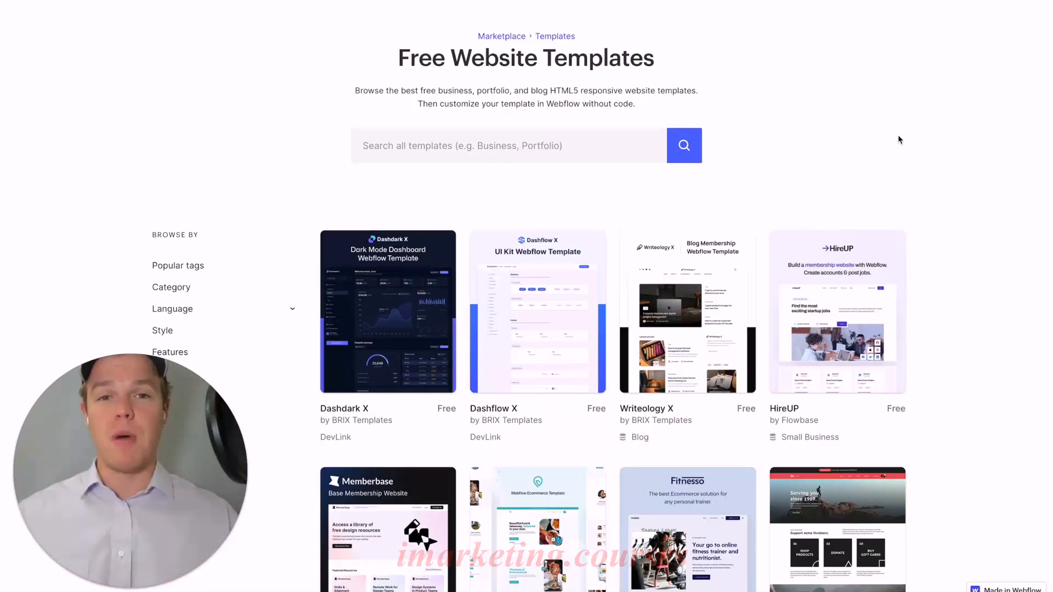
pyautogui.scroll(-2, 898, 139)
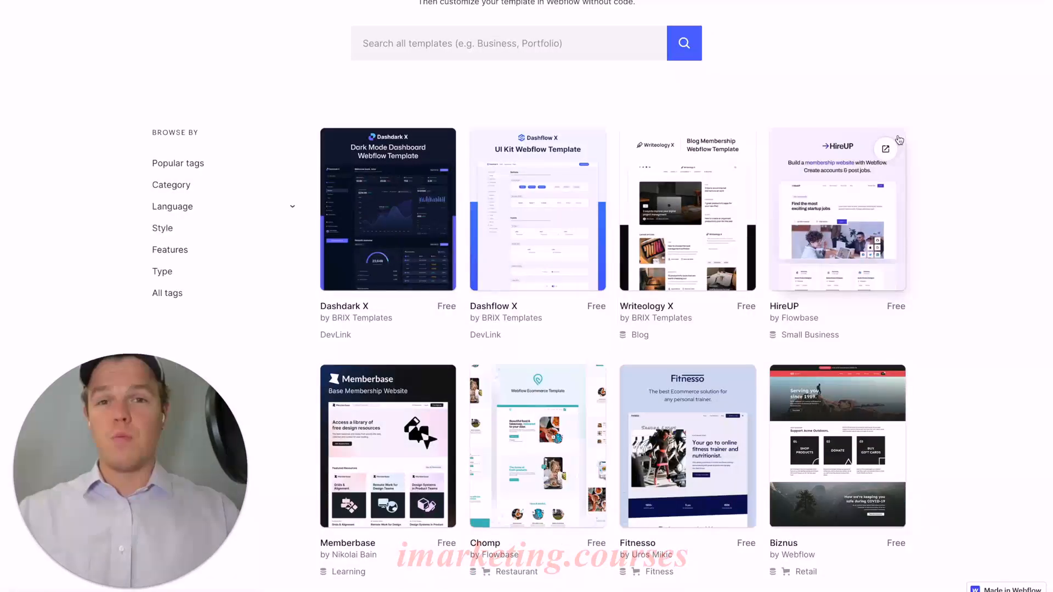
pyautogui.scroll(-1, 899, 139)
pyautogui.scroll(-1, 899, 138)
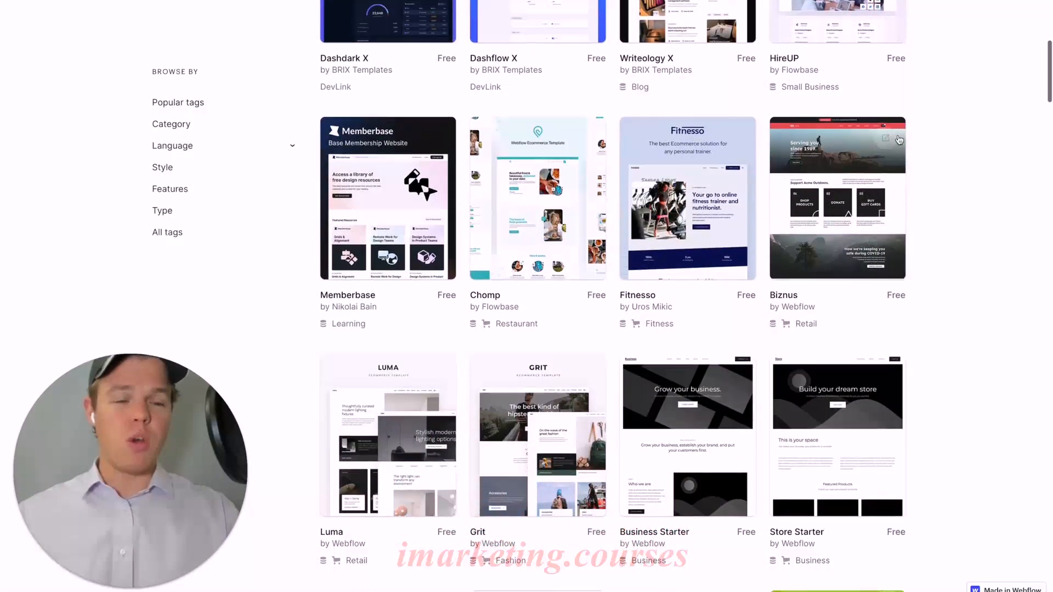
pyautogui.scroll(-3, 925, 151)
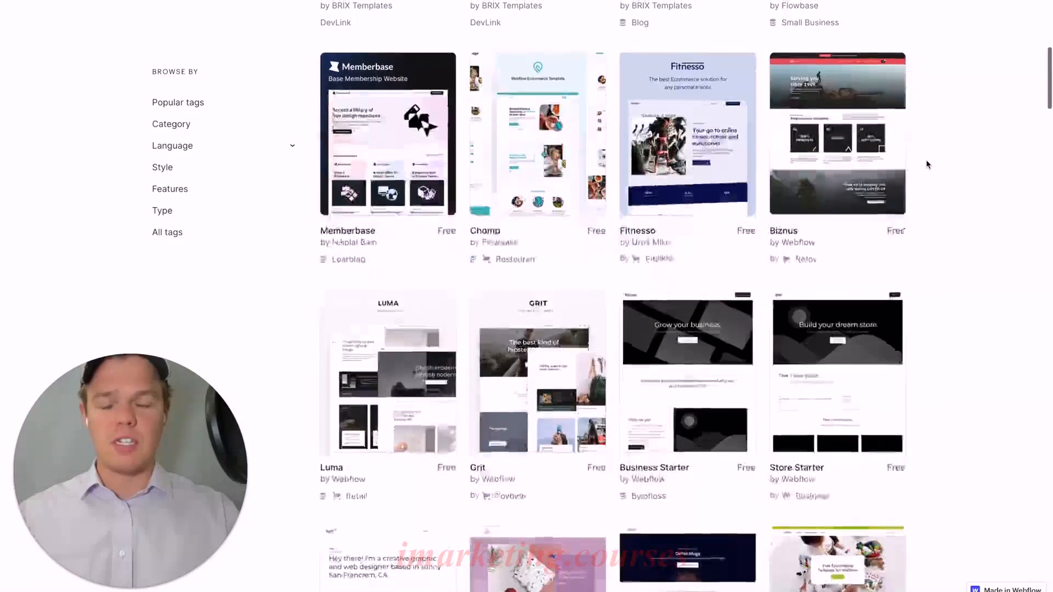
pyautogui.scroll(-4, 927, 165)
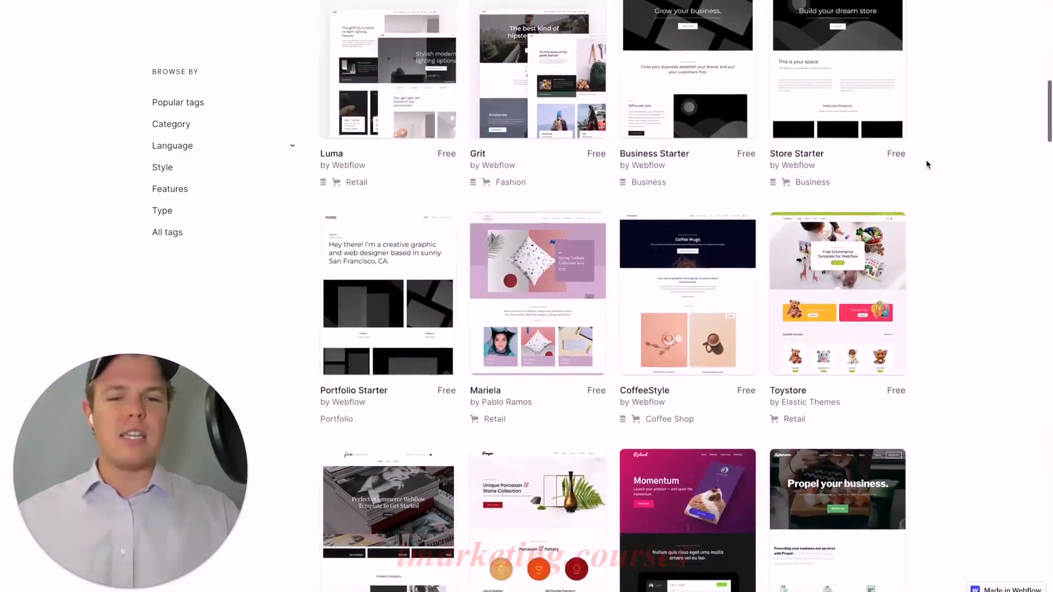
pyautogui.scroll(2, 926, 165)
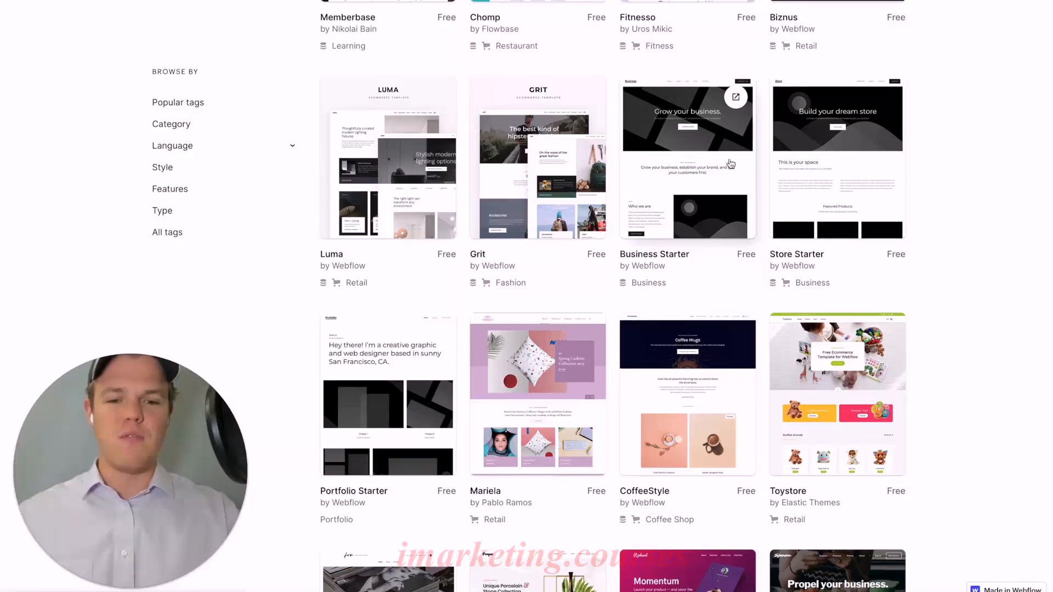
pyautogui.scroll(-2, 730, 164)
pyautogui.scroll(9, 731, 164)
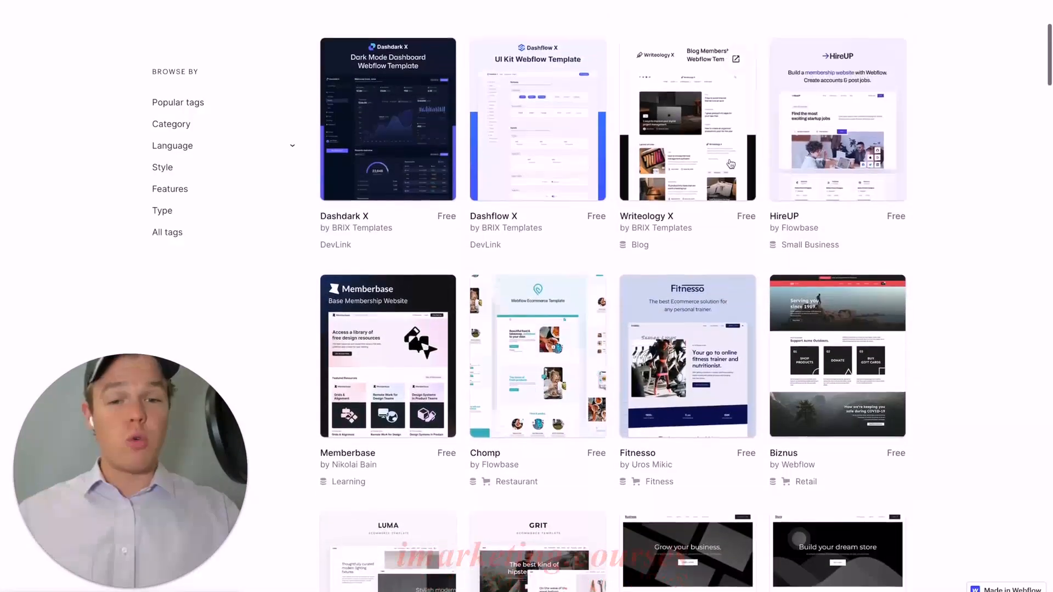
pyautogui.scroll(1, 730, 164)
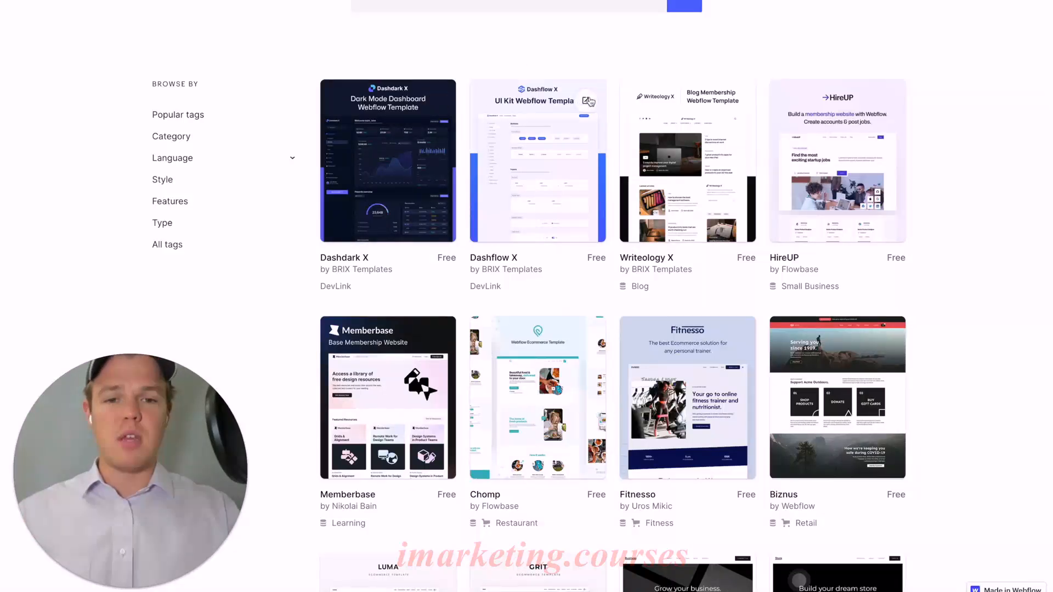
# Preview the Writeology X blog template and look over its home page down to the newsletter section.
pyautogui.click(738, 107)
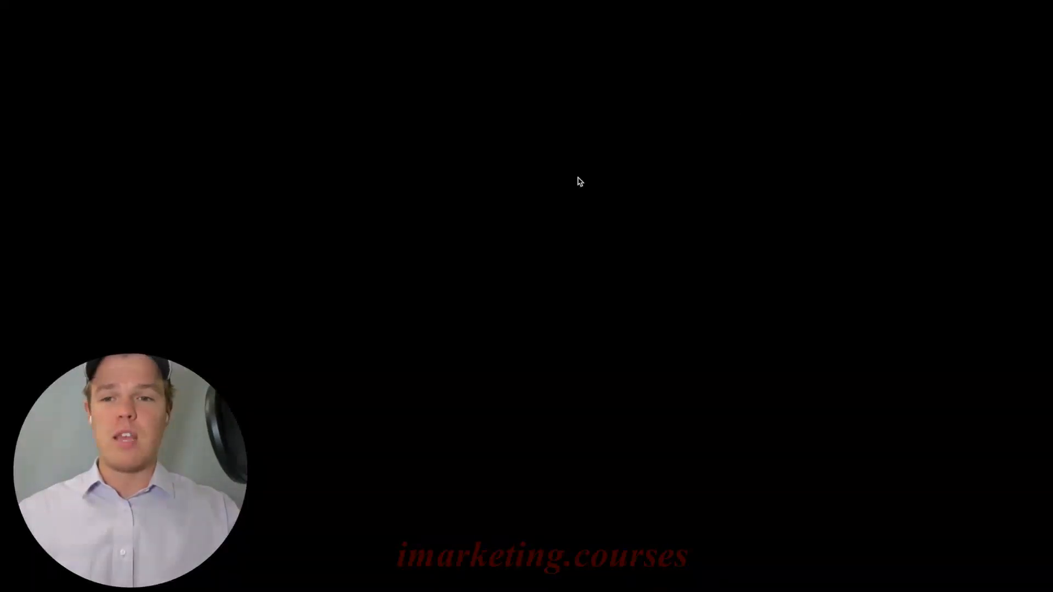
pyautogui.scroll(-1, 555, 197)
pyautogui.scroll(-13, 555, 197)
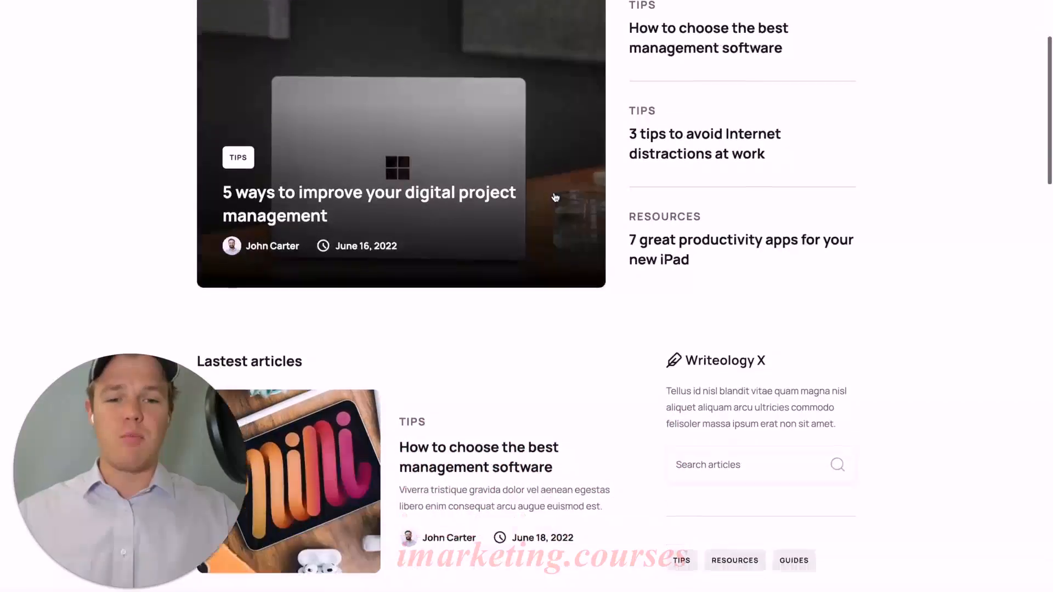
pyautogui.scroll(-17, 555, 198)
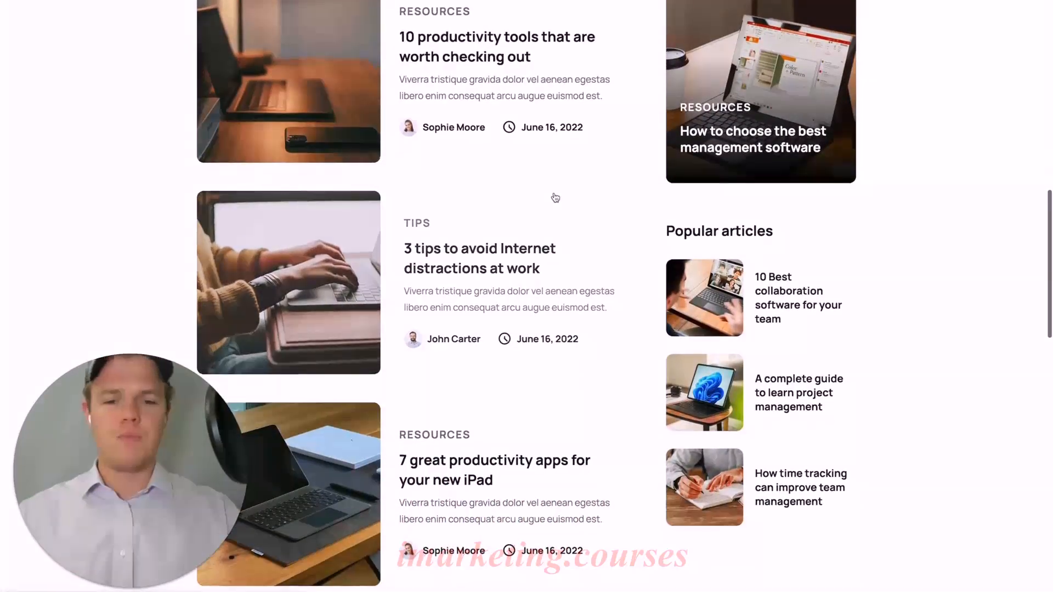
pyautogui.scroll(-3, 555, 197)
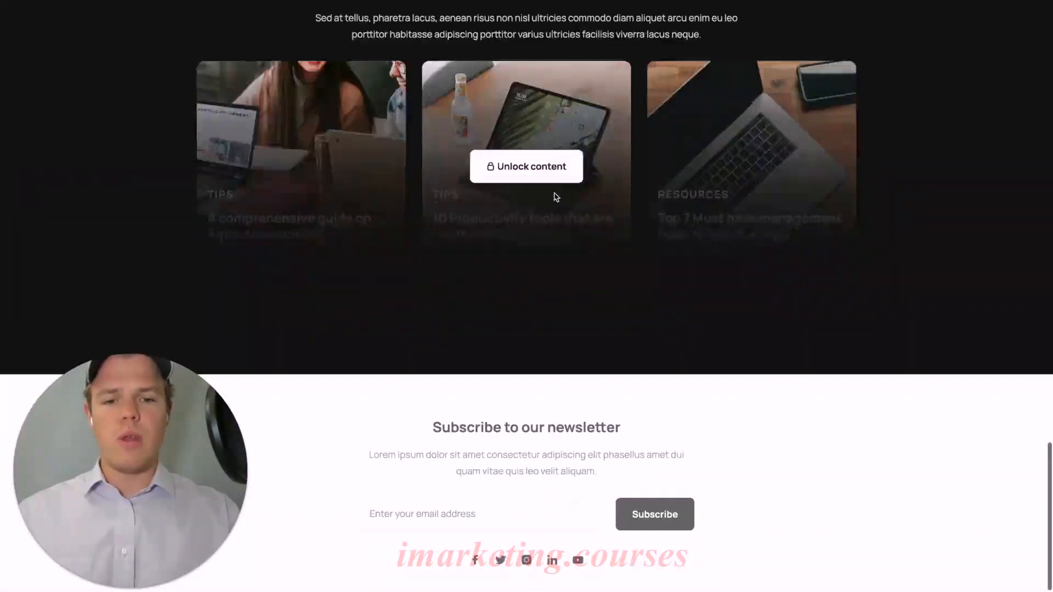
pyautogui.scroll(20, 555, 198)
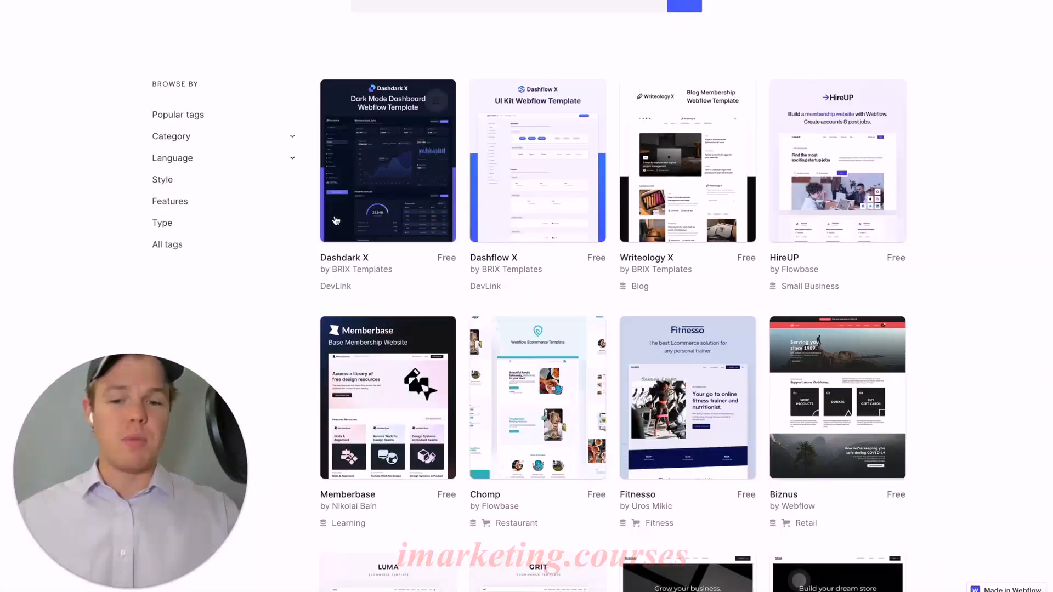
# Return to the free website templates and look through the remaining designs down the list.
pyautogui.scroll(-18, 336, 220)
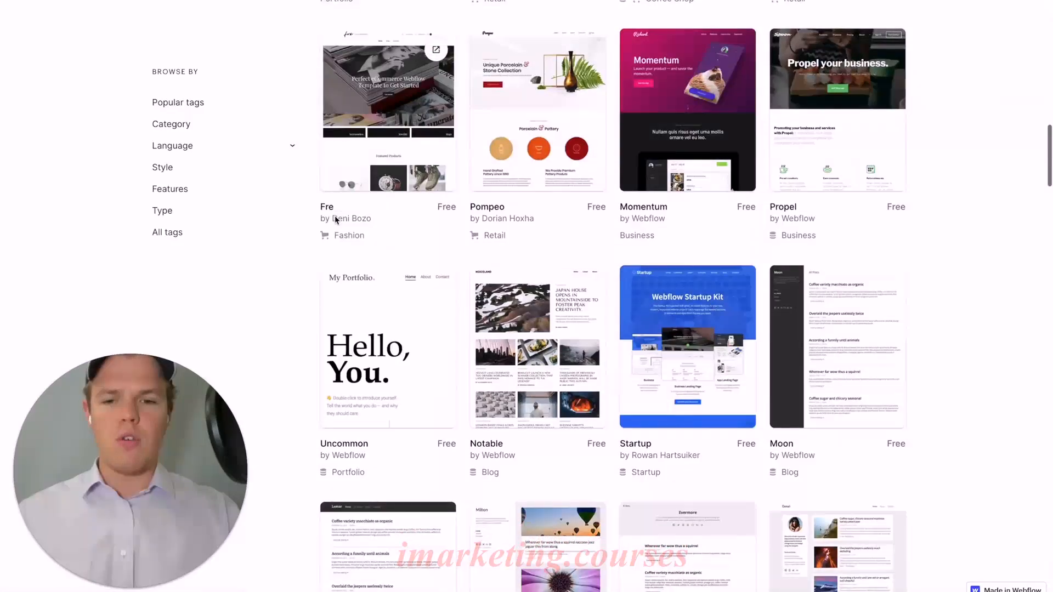
pyautogui.scroll(-12, 336, 220)
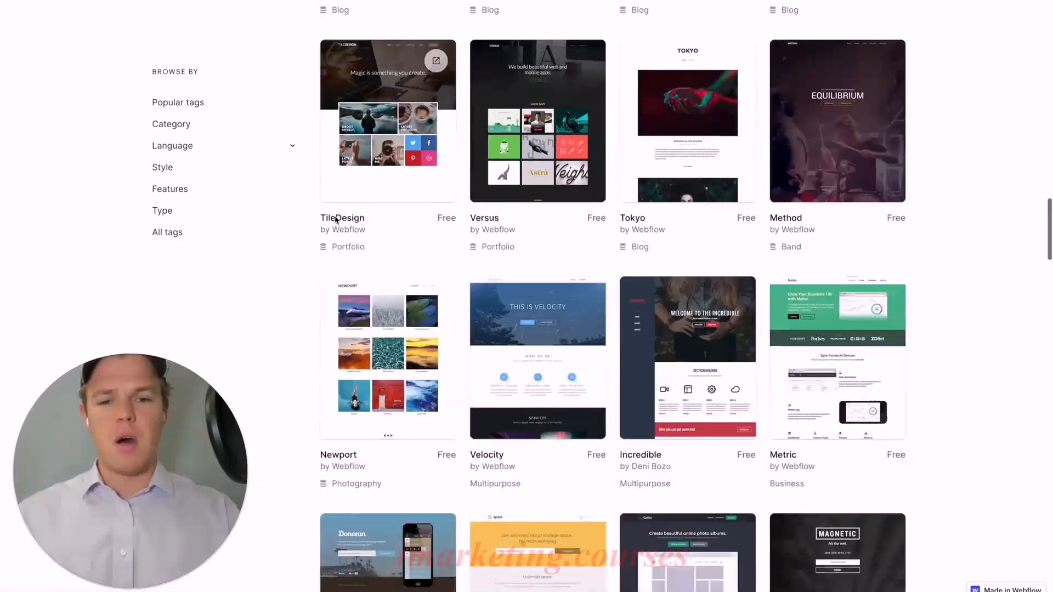
pyautogui.scroll(-8, 336, 220)
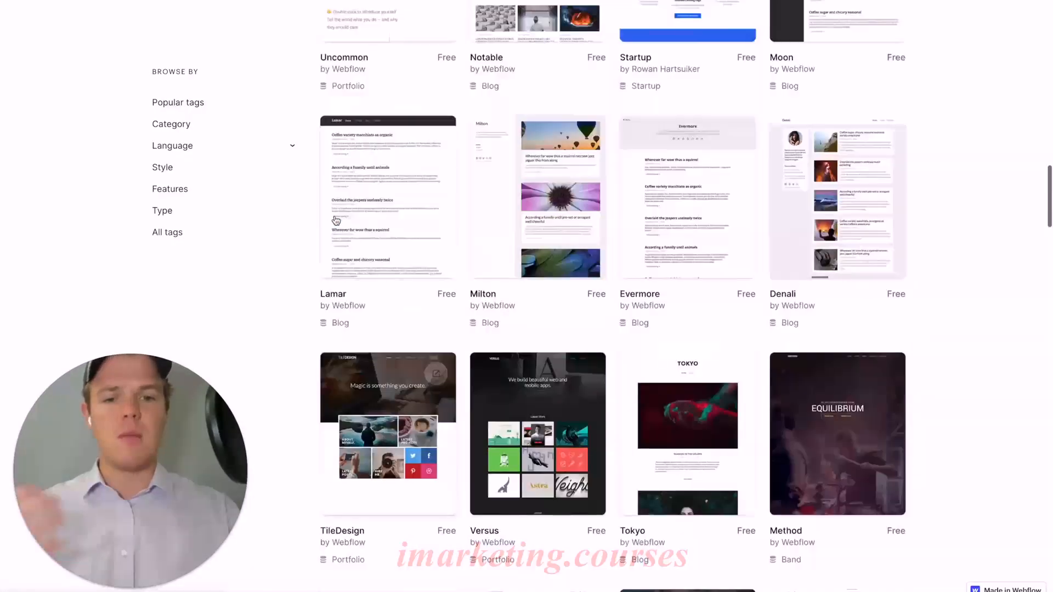
pyautogui.scroll(-16, 335, 220)
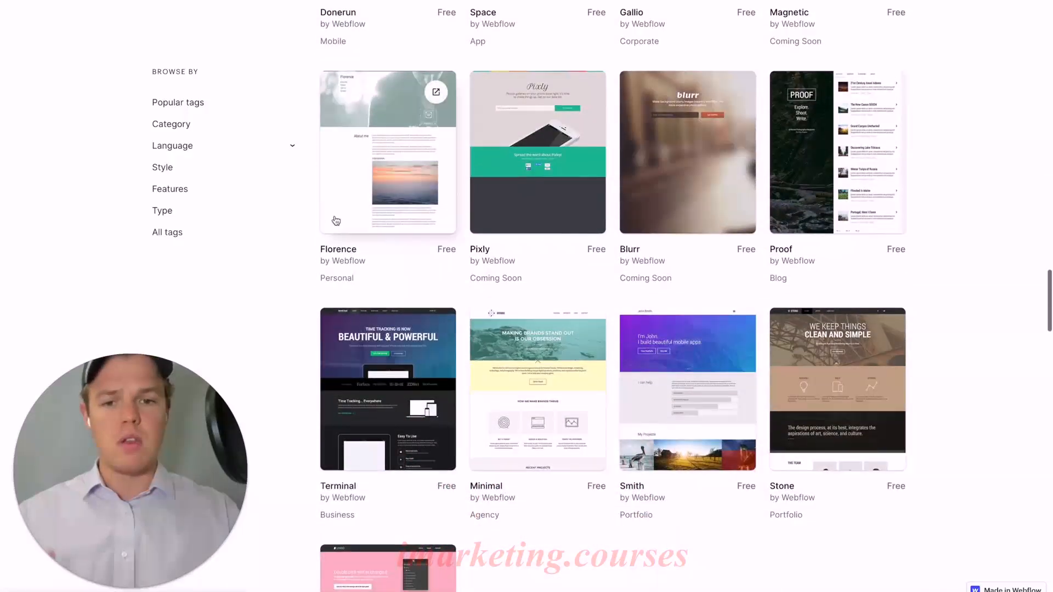
pyautogui.scroll(-2, 336, 220)
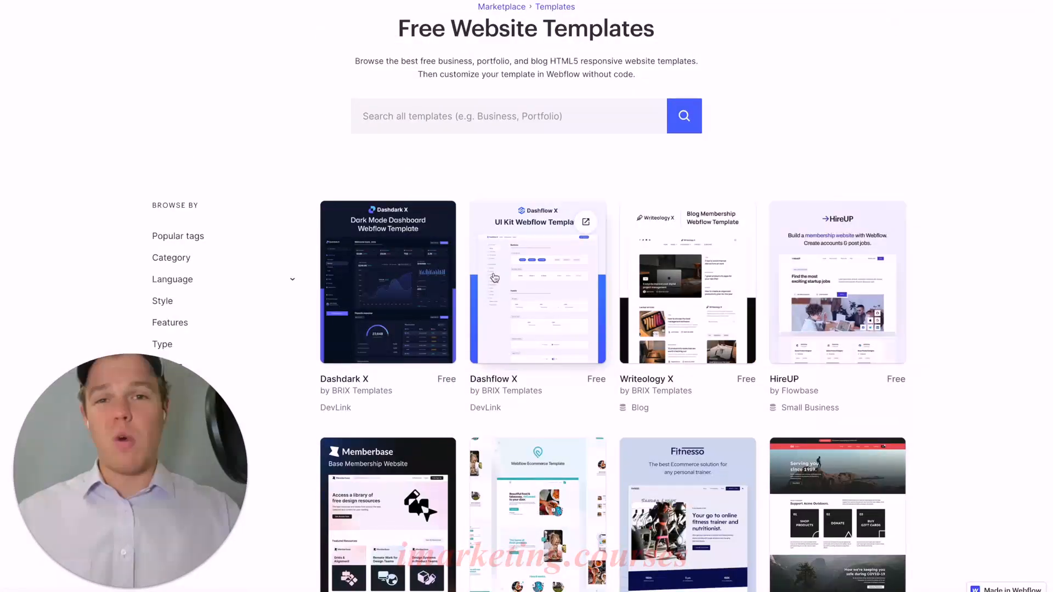
pyautogui.scroll(-1, 494, 278)
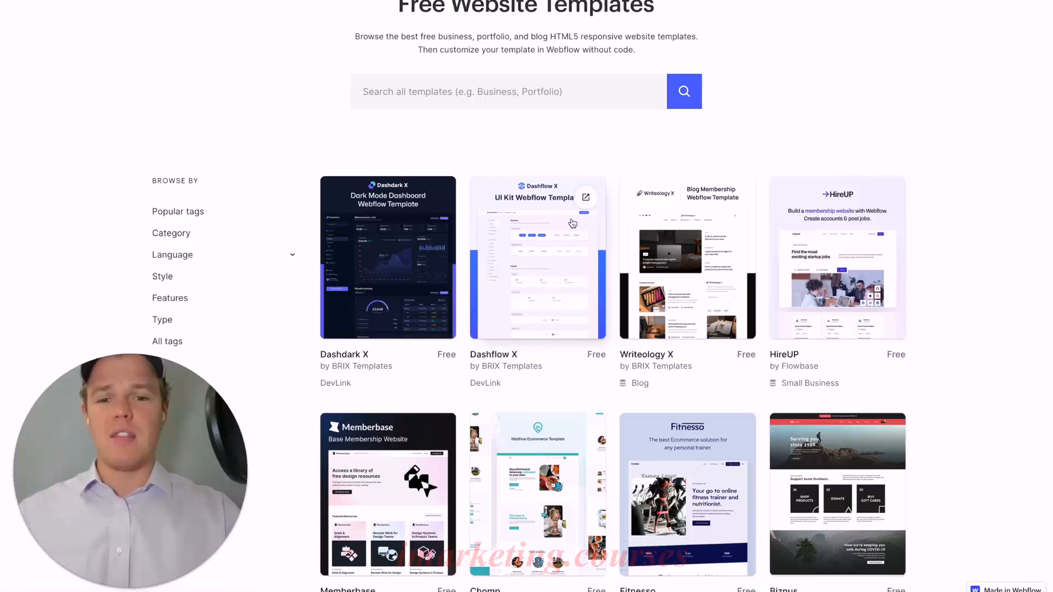
# Preview the Dashflow X UI kit template and look through the component groups on its home page.
pyautogui.click(584, 202)
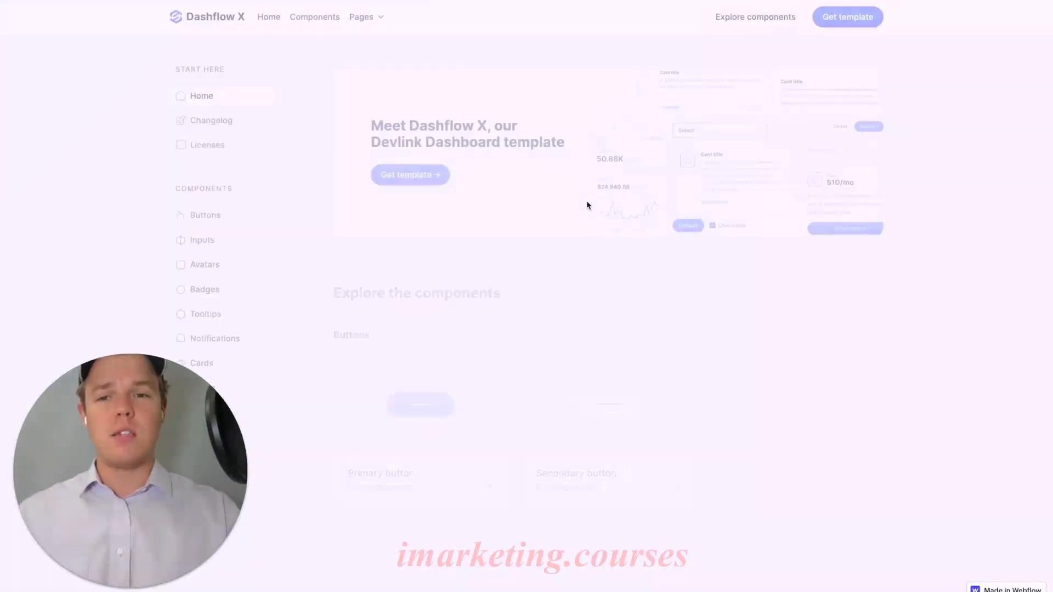
pyautogui.scroll(-5, 556, 222)
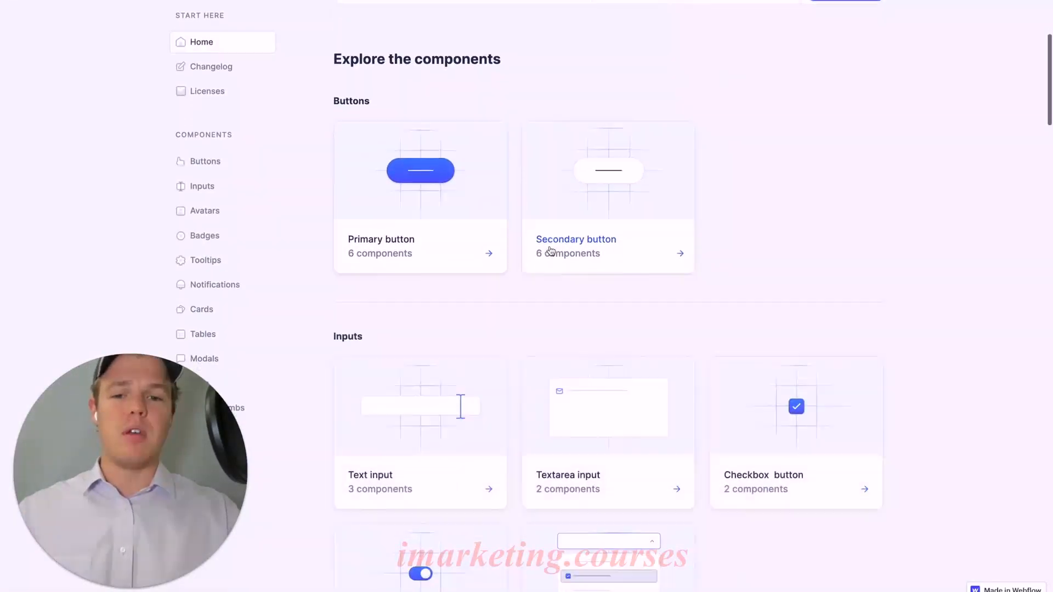
pyautogui.scroll(-6, 550, 248)
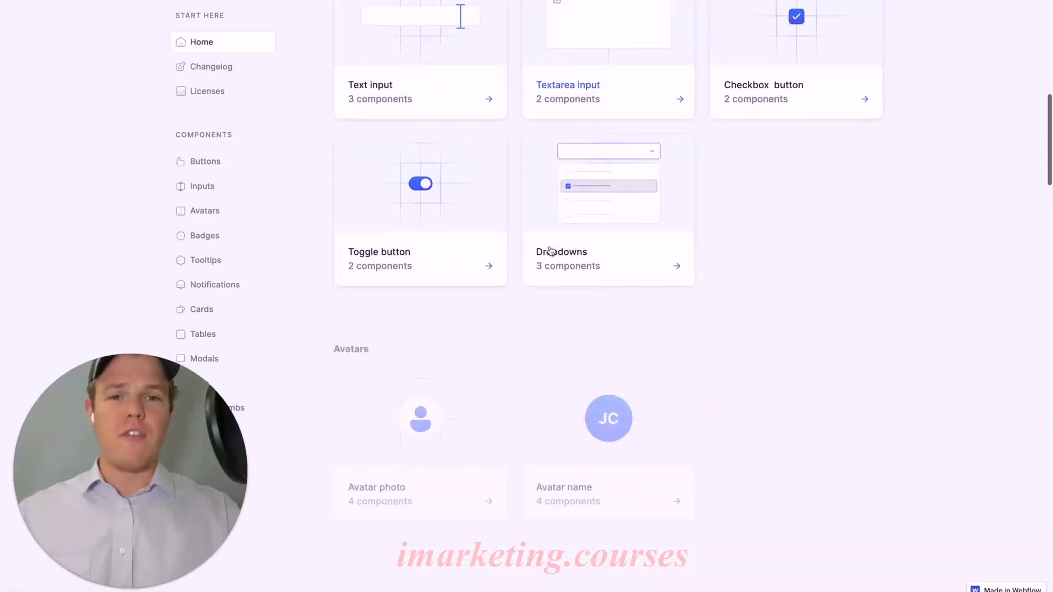
pyautogui.scroll(-8, 550, 250)
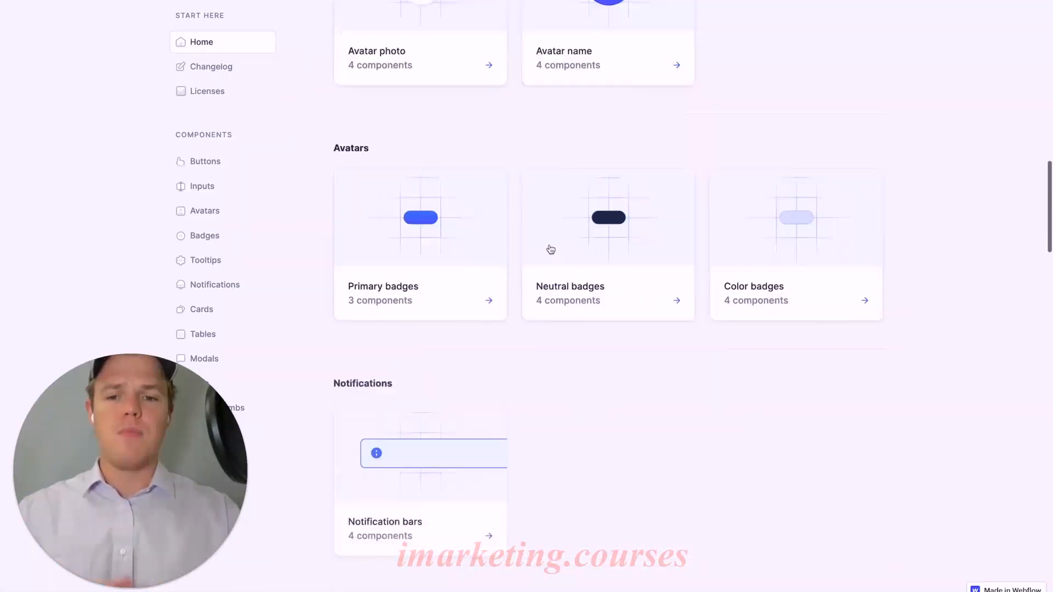
pyautogui.scroll(6, 545, 246)
pyautogui.scroll(4, 543, 244)
# Open the Inputs components of Dashflow X and examine the text fields, checkboxes, toggles and dropdowns.
pyautogui.click(470, 218)
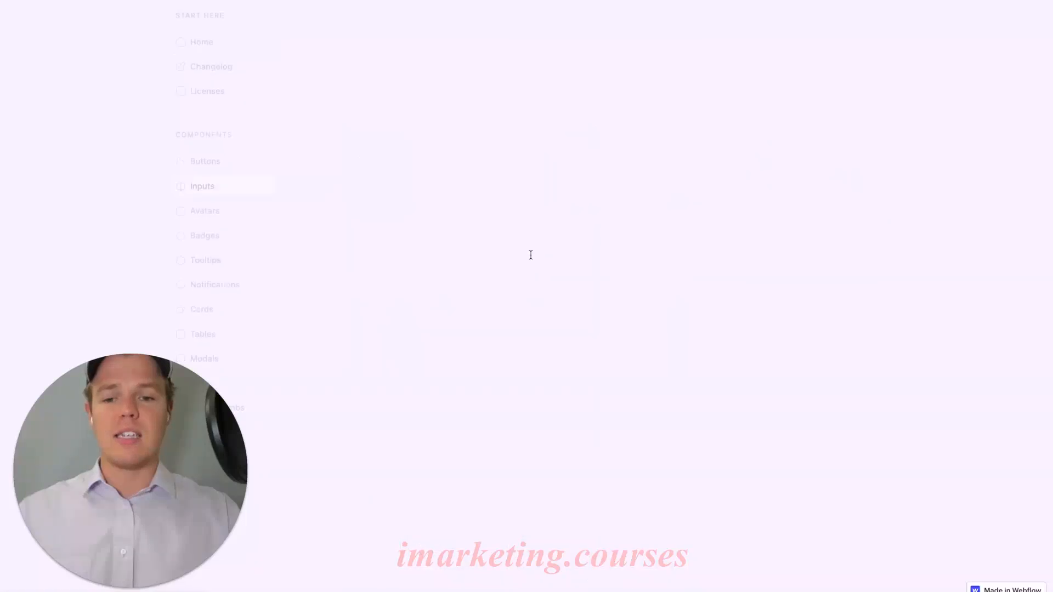
pyautogui.scroll(-2, 528, 163)
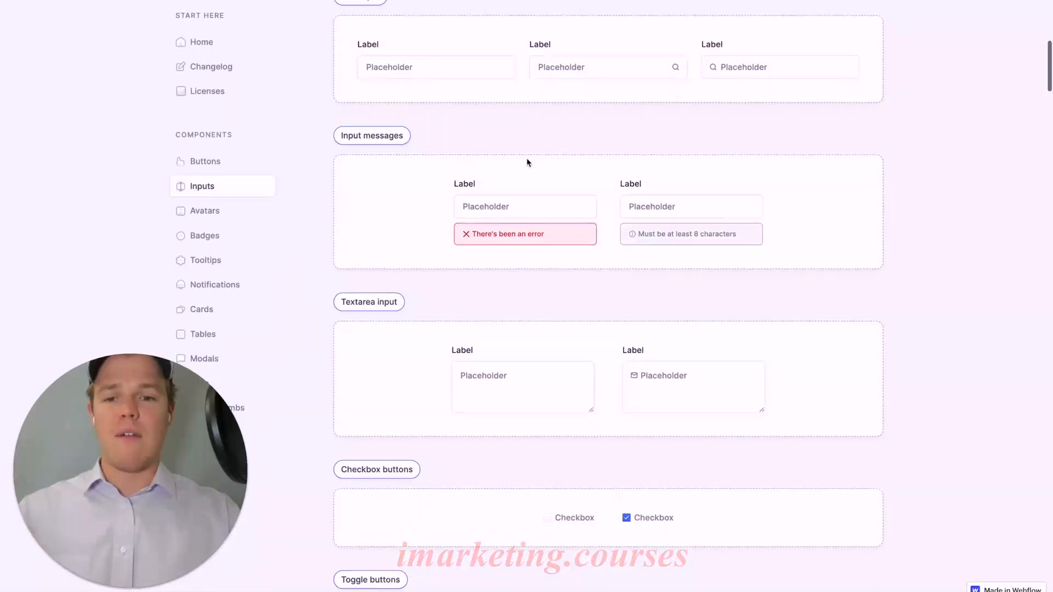
pyautogui.scroll(-2, 528, 163)
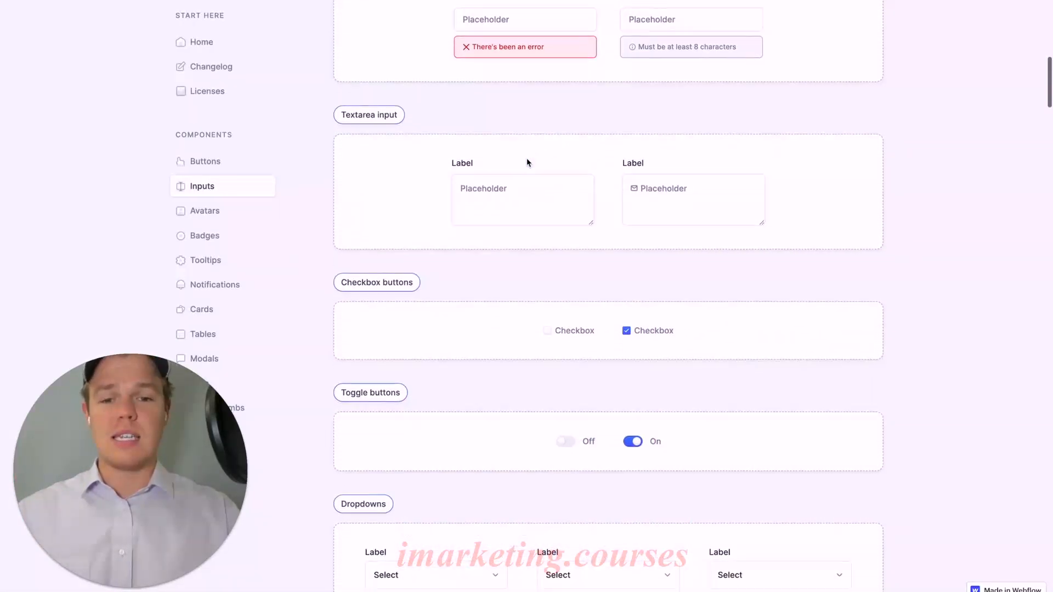
pyautogui.scroll(-3, 526, 159)
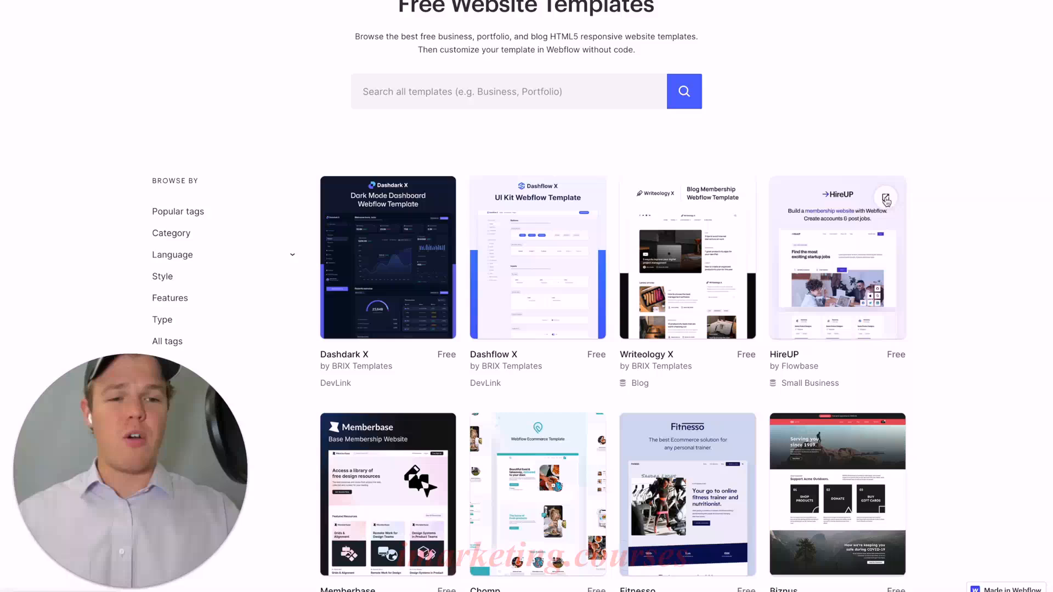
# Preview the HireUP template in the browser and look over its home page down to the footer.
pyautogui.click(826, 194)
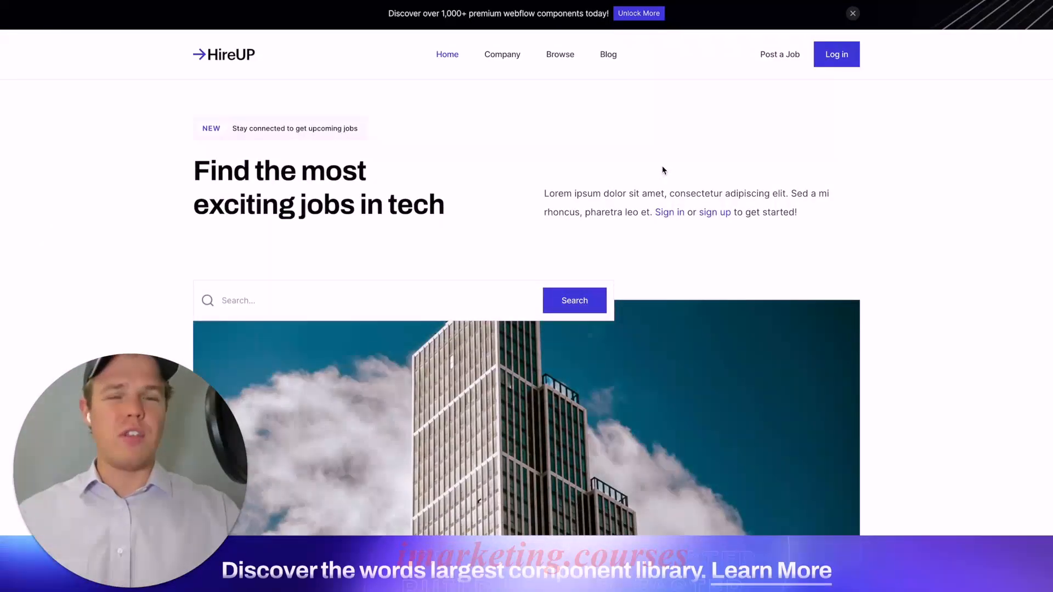
pyautogui.scroll(-5, 662, 170)
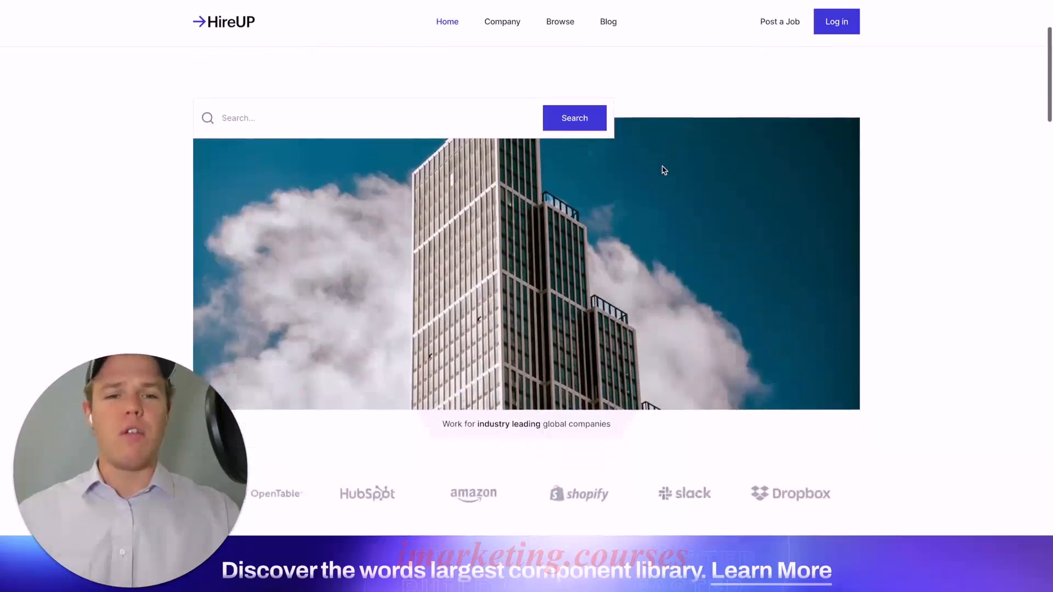
pyautogui.scroll(-10, 663, 167)
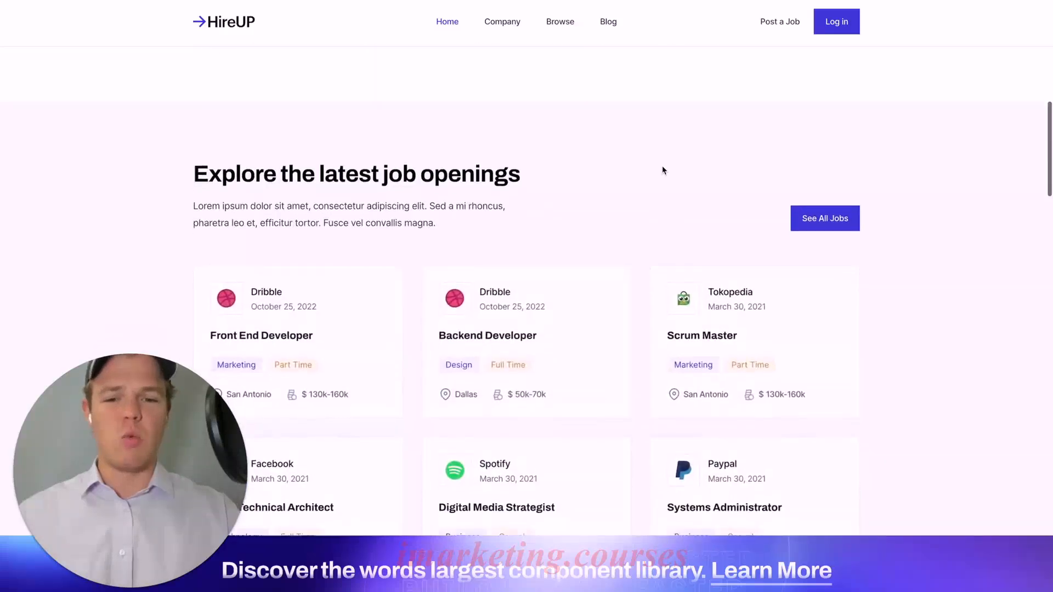
pyautogui.scroll(-10, 663, 170)
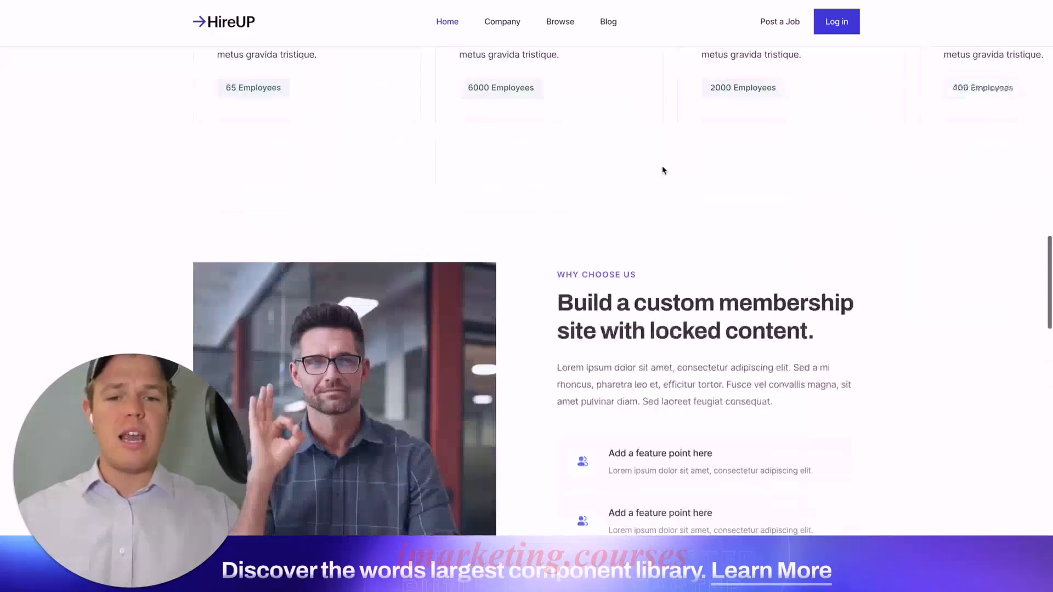
pyautogui.scroll(-10, 663, 170)
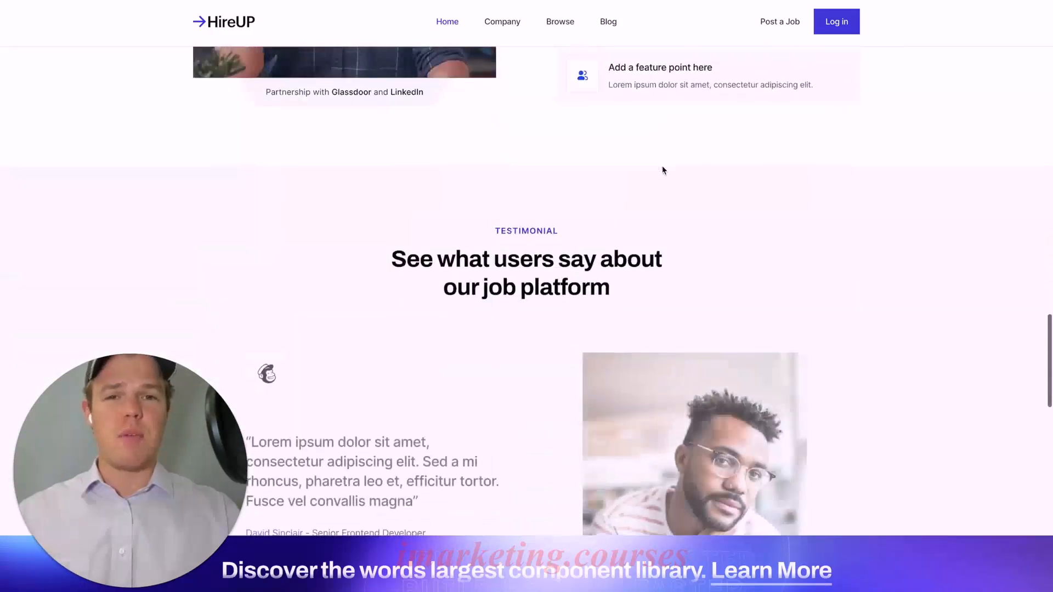
pyautogui.scroll(-4, 662, 165)
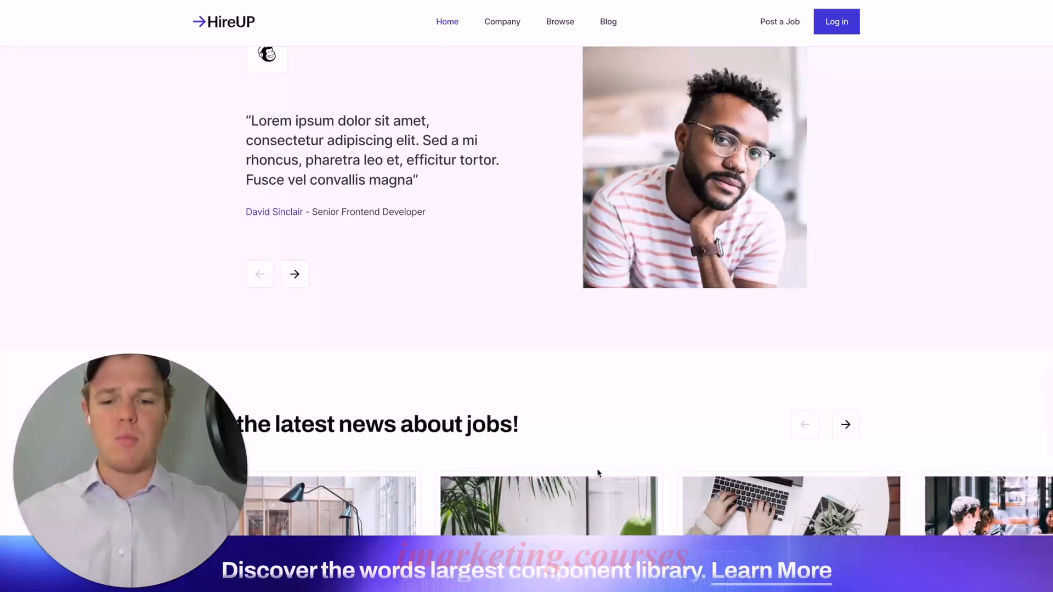
pyautogui.scroll(-15, 583, 397)
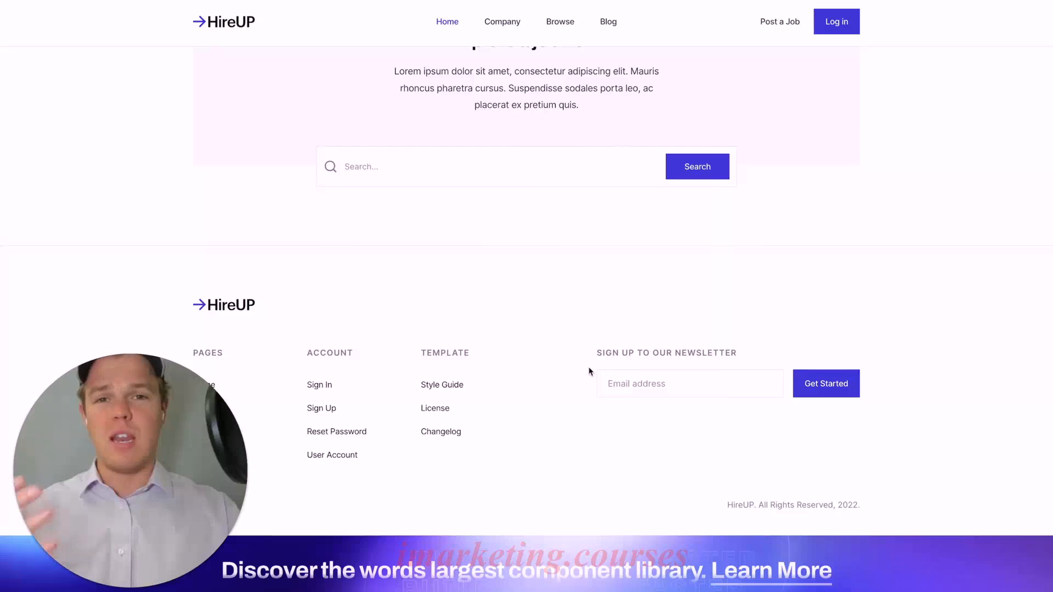
pyautogui.scroll(15, 590, 371)
pyautogui.scroll(15, 590, 372)
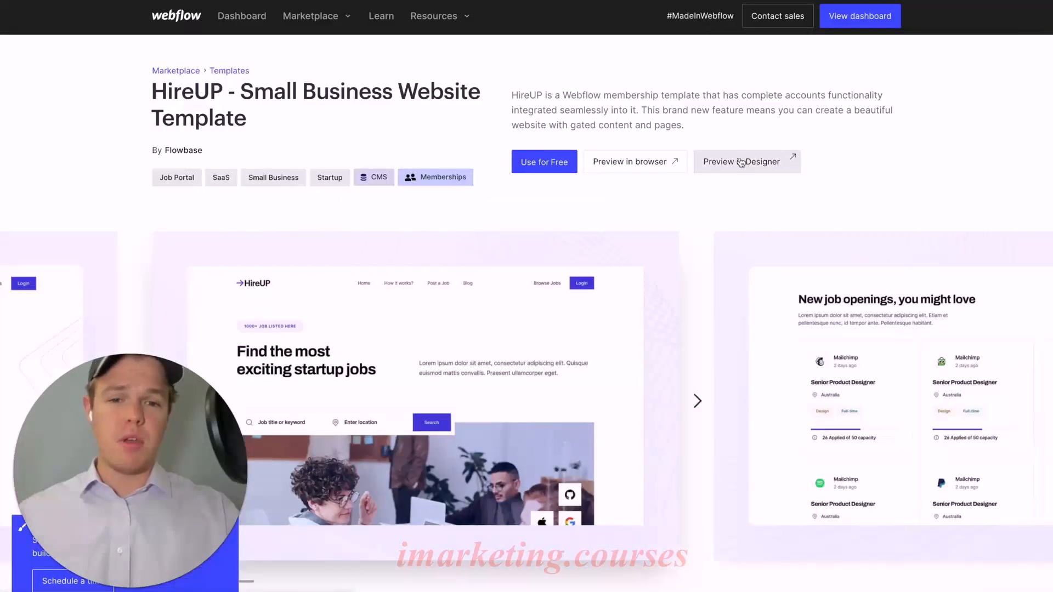
# Use the free HireUP template to create a new site named "AIAA Template".
pyautogui.scroll(-1, 740, 163)
pyautogui.click(544, 128)
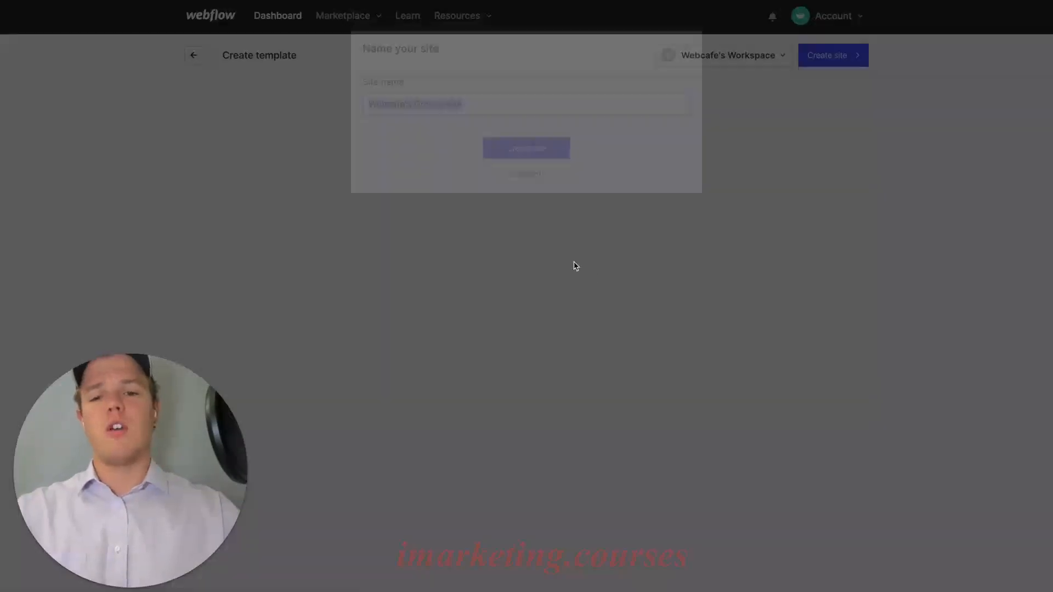
pyautogui.write('AI')
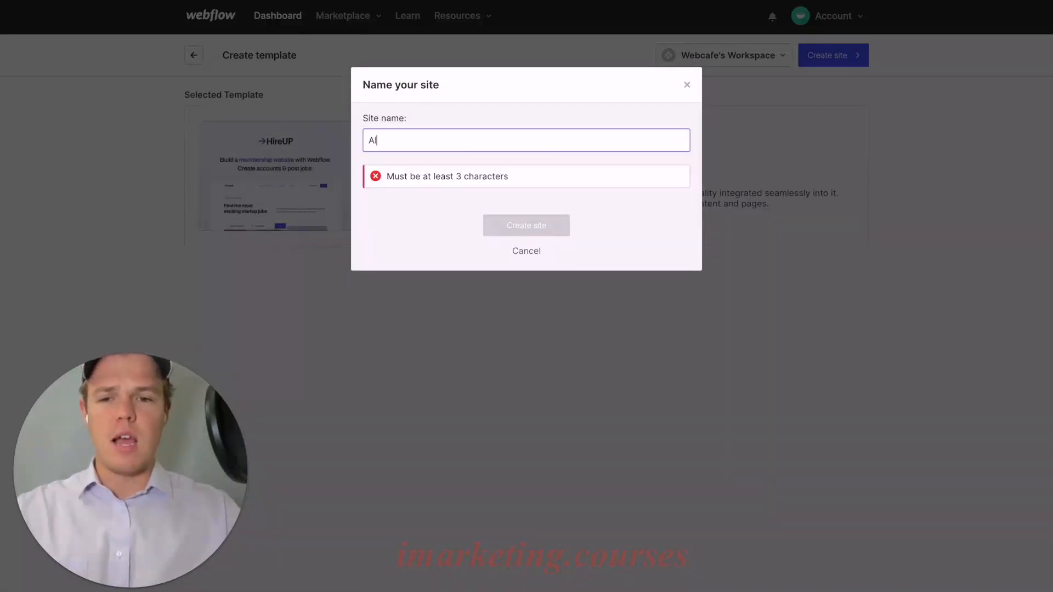
pyautogui.write('AA Template')
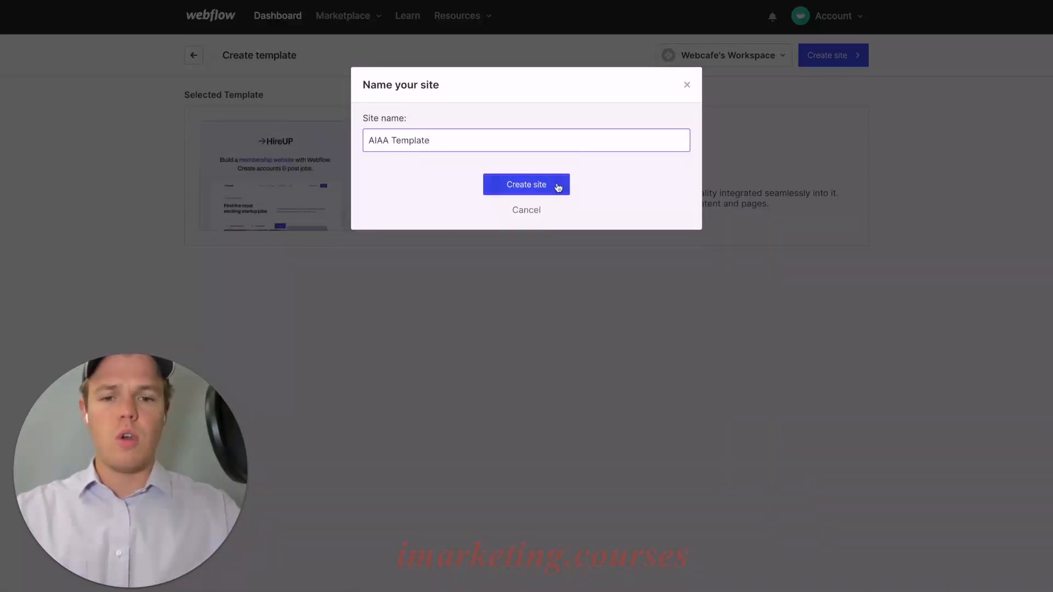
pyautogui.click(558, 187)
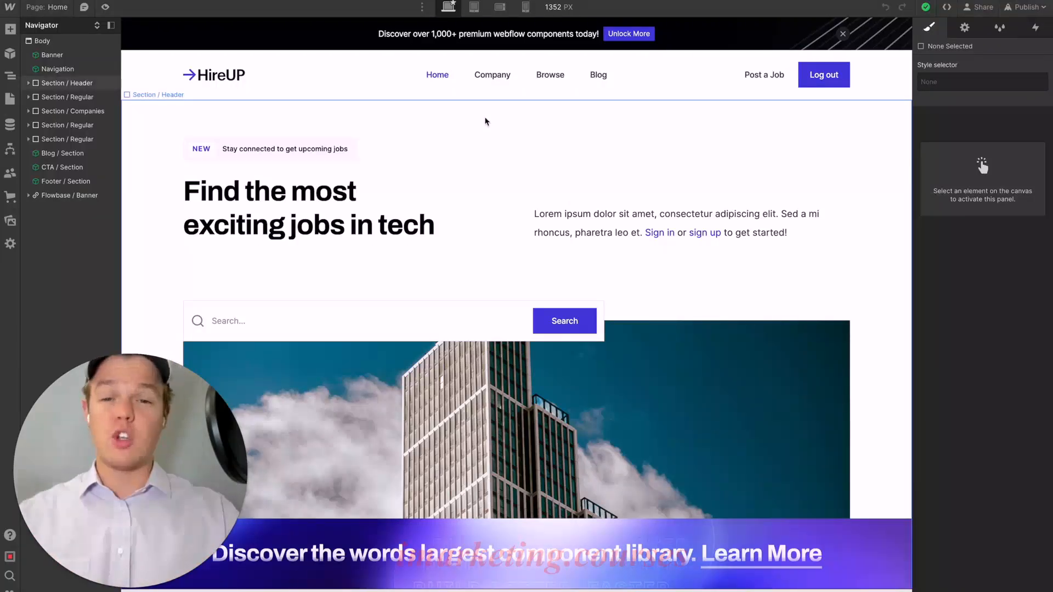
# Compare the home page at the tablet, mobile landscape and mobile portrait breakpoints, and return to the desktop view.
pyautogui.click(475, 7)
pyautogui.click(499, 7)
pyautogui.click(526, 8)
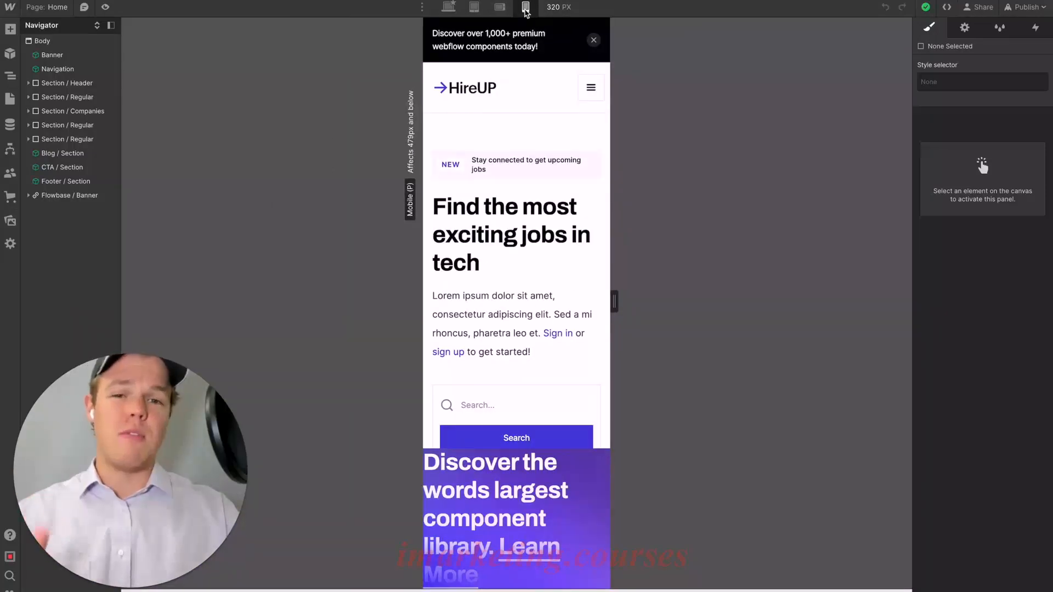
pyautogui.click(499, 8)
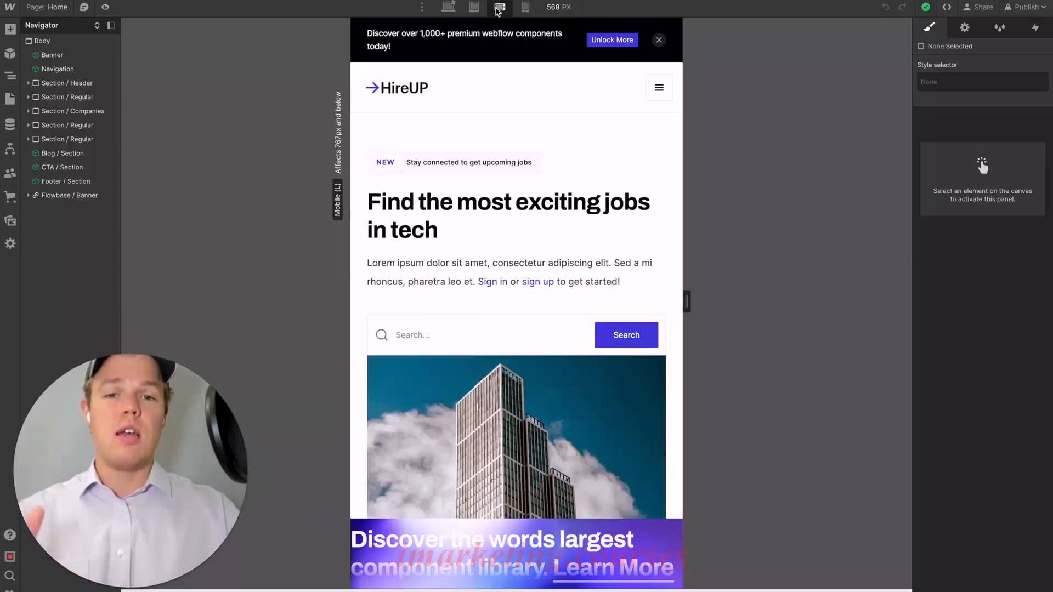
pyautogui.click(474, 8)
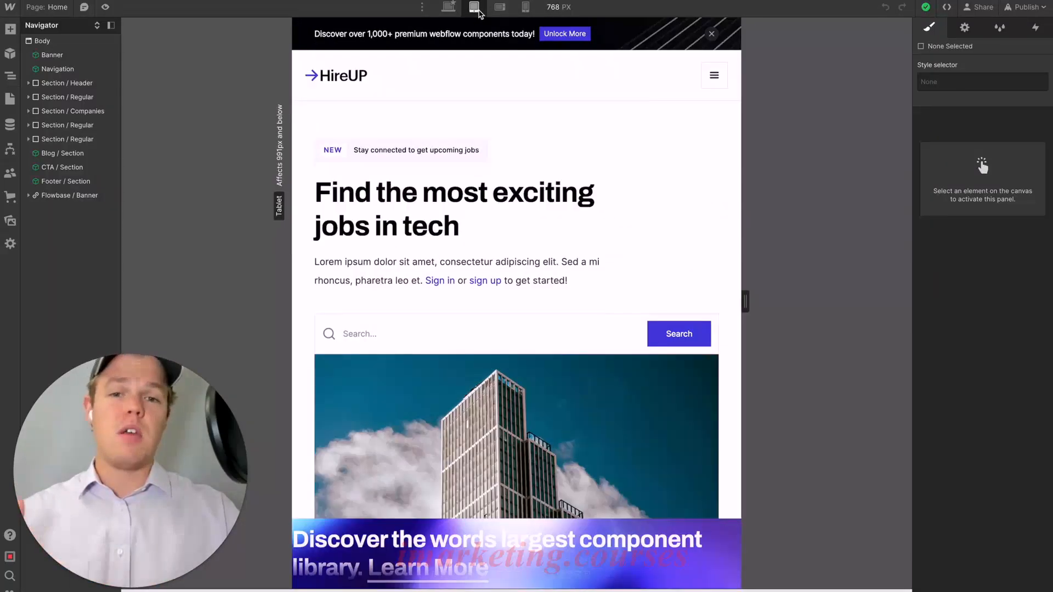
pyautogui.click(449, 7)
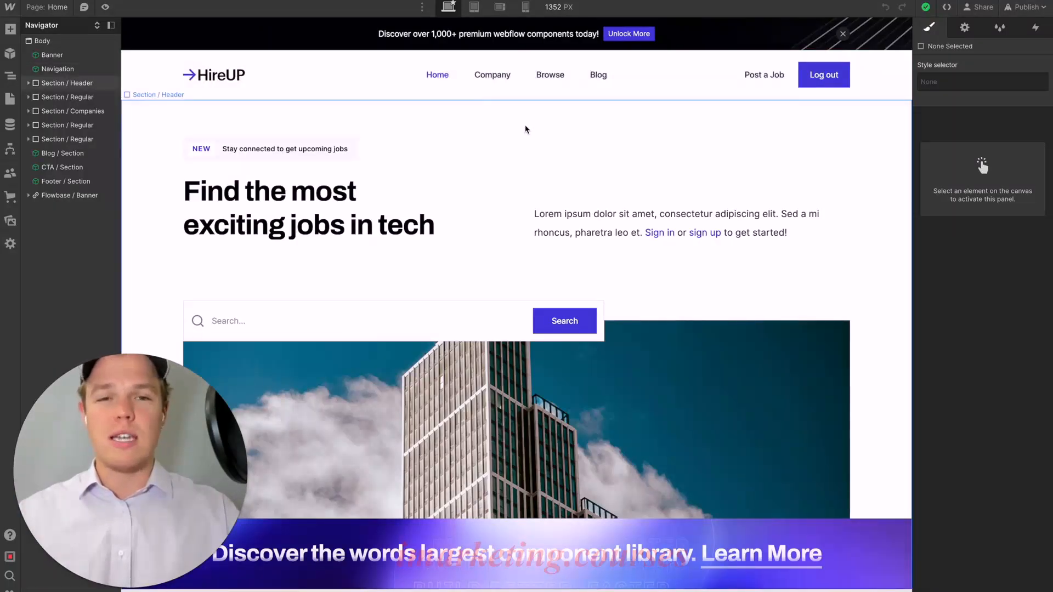
# Examine the header section in the mobile portrait view and switch back to the desktop breakpoint.
pyautogui.click(525, 7)
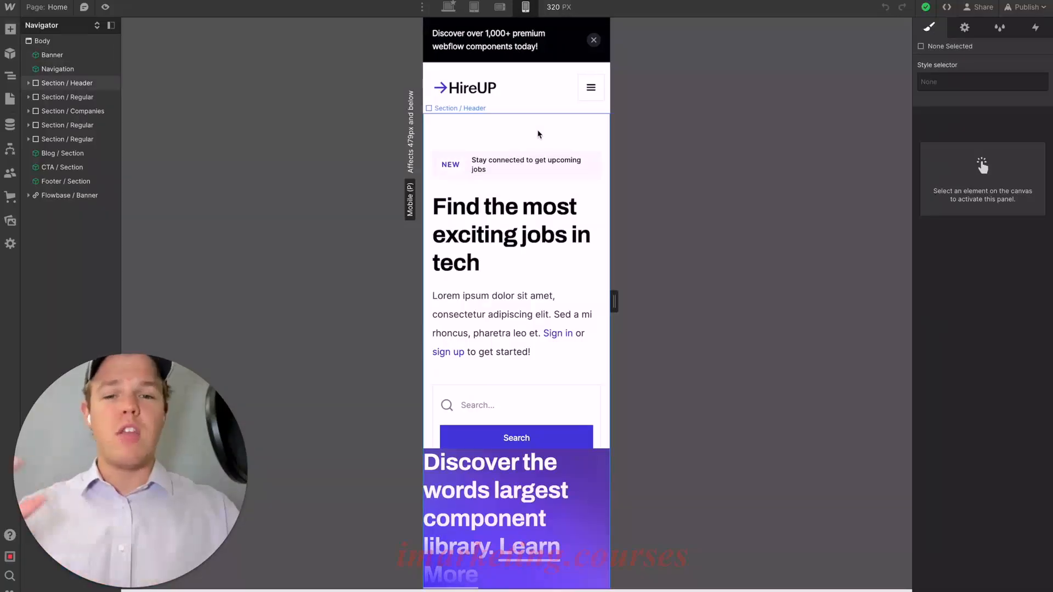
pyautogui.scroll(-1, 541, 164)
pyautogui.scroll(-3, 541, 165)
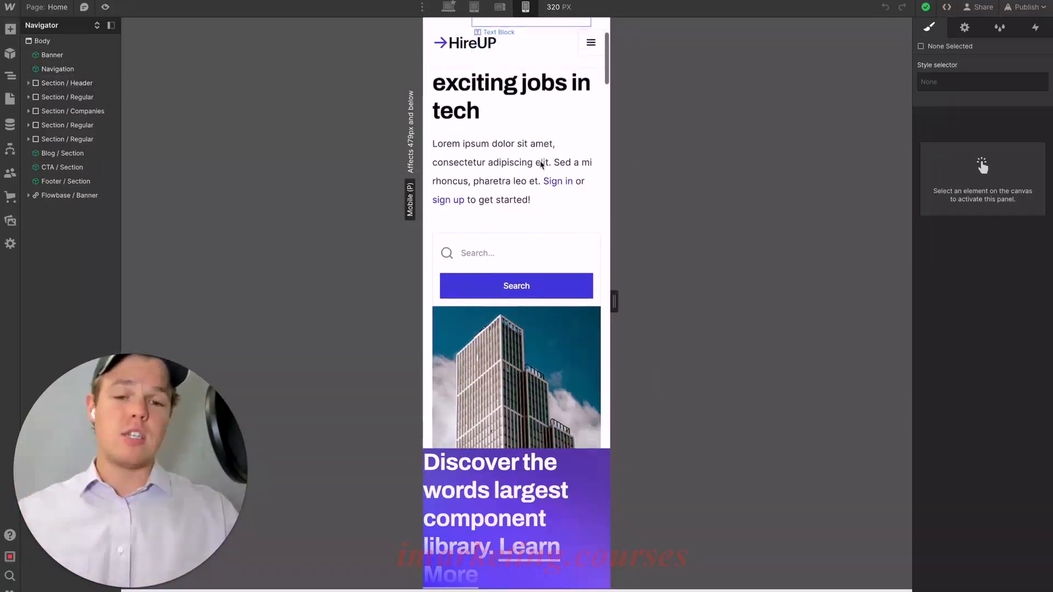
pyautogui.scroll(3, 540, 164)
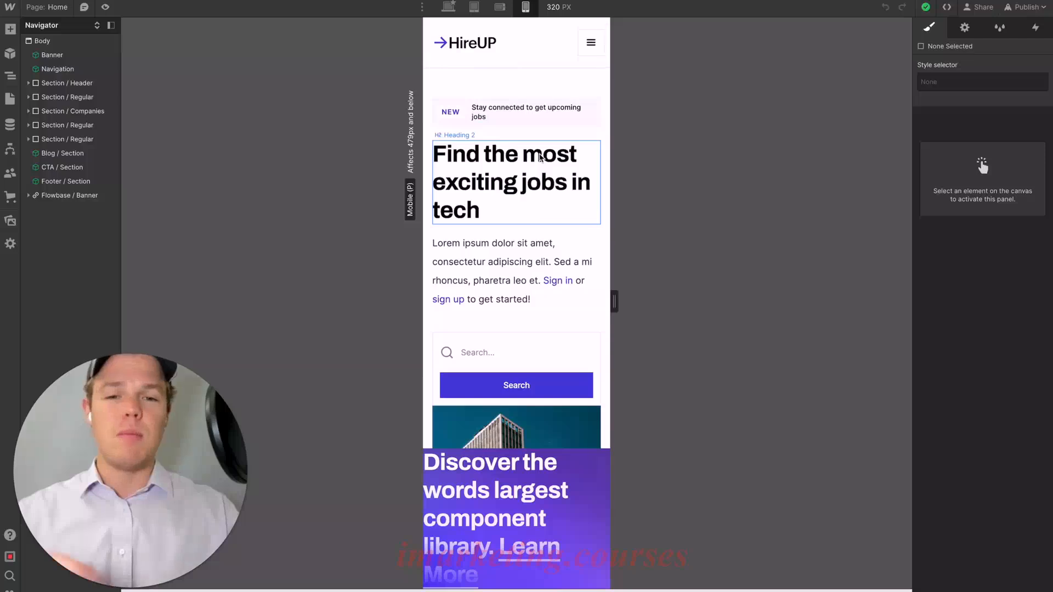
pyautogui.scroll(1, 540, 159)
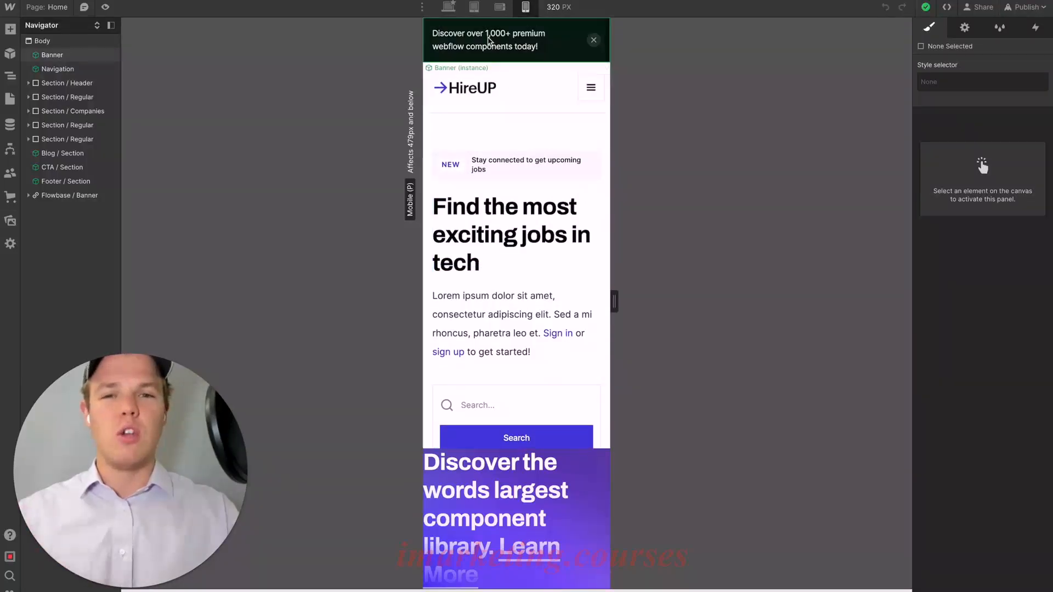
pyautogui.hotkey('shift', '1')
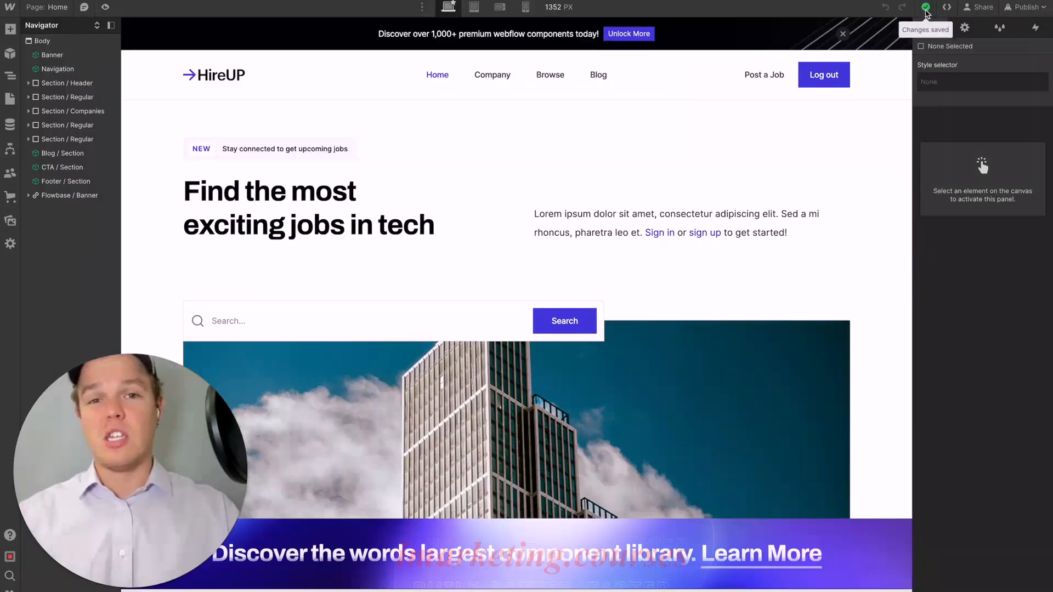
# Publish the site to the staging domain aiaa-template.webflow.io and look over the live home page.
pyautogui.click(1026, 7)
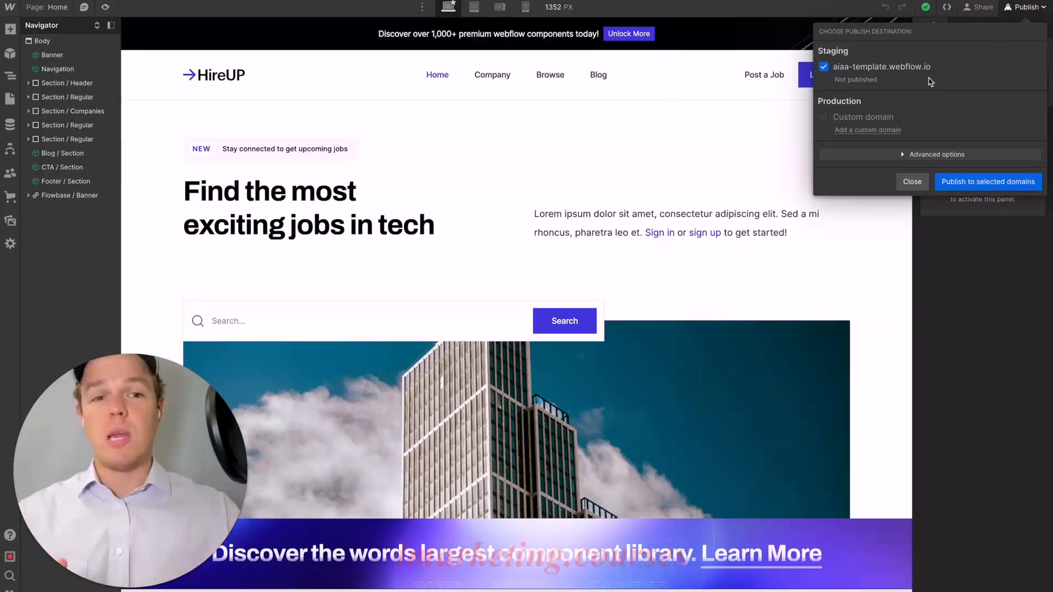
pyautogui.click(964, 184)
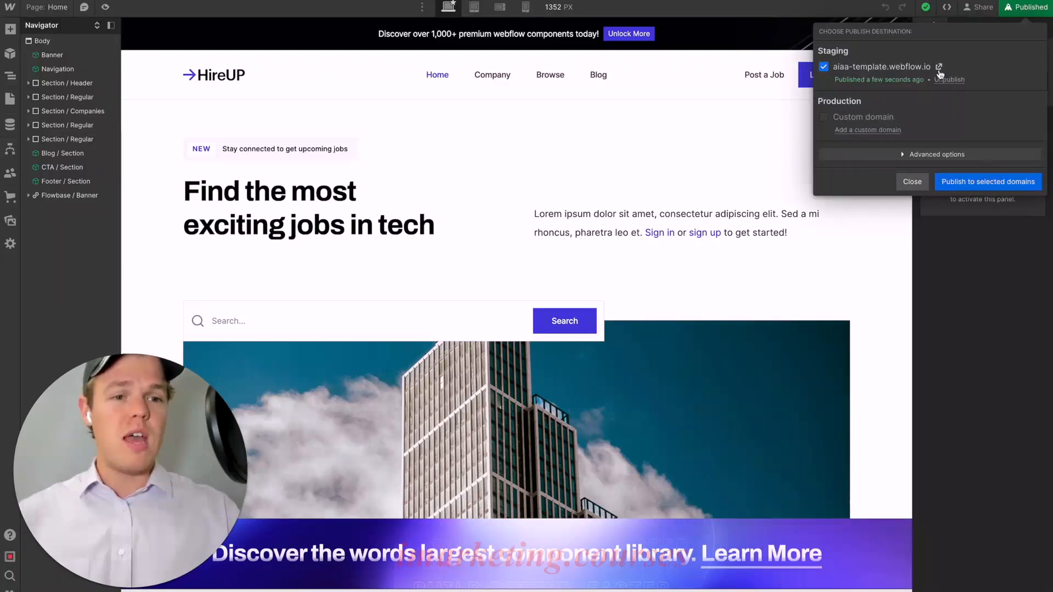
pyautogui.click(939, 70)
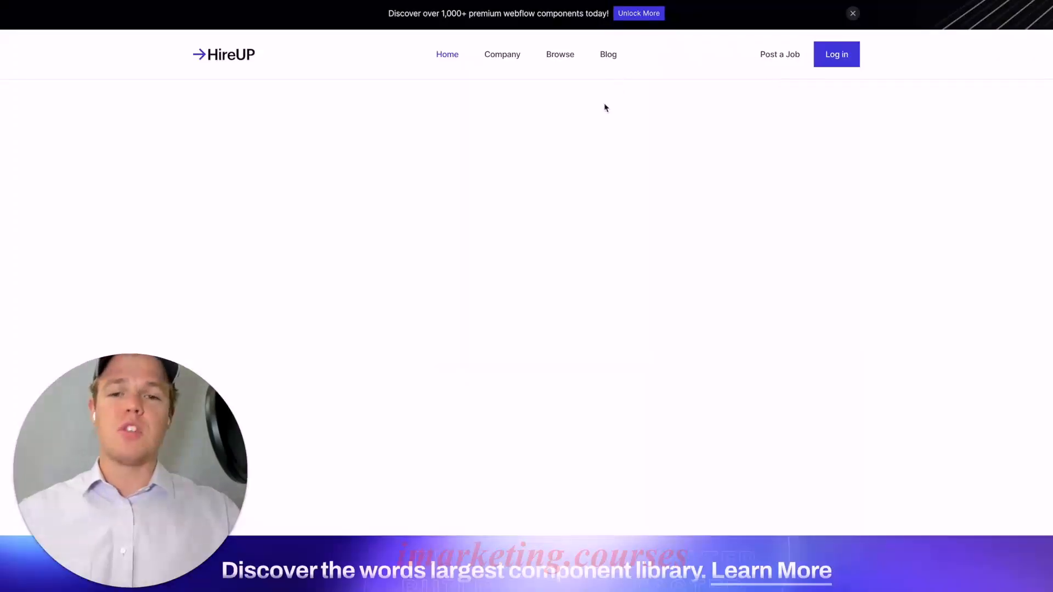
pyautogui.scroll(-9, 582, 148)
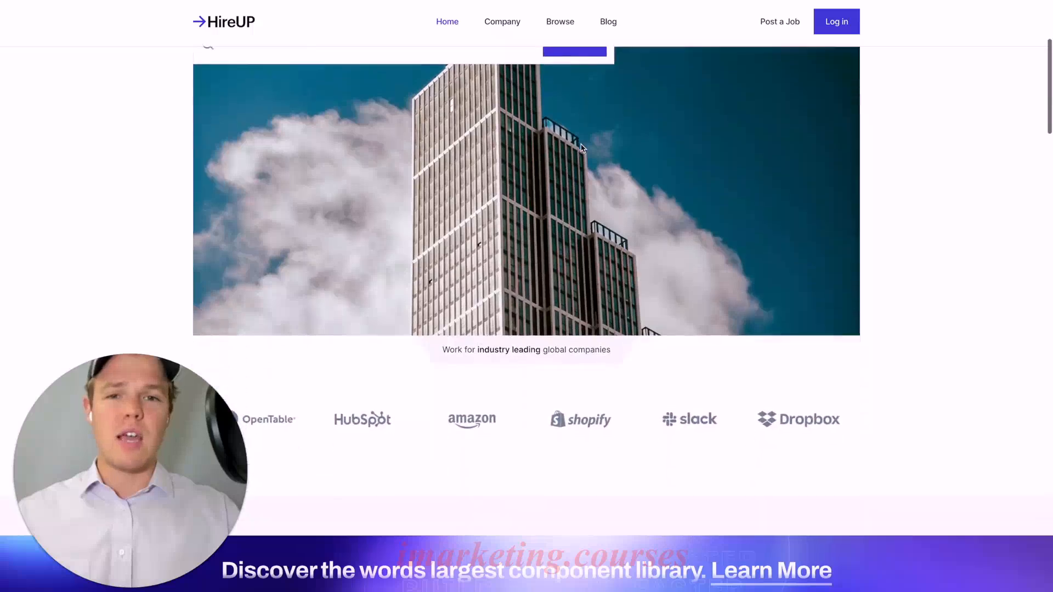
pyautogui.scroll(-7, 582, 148)
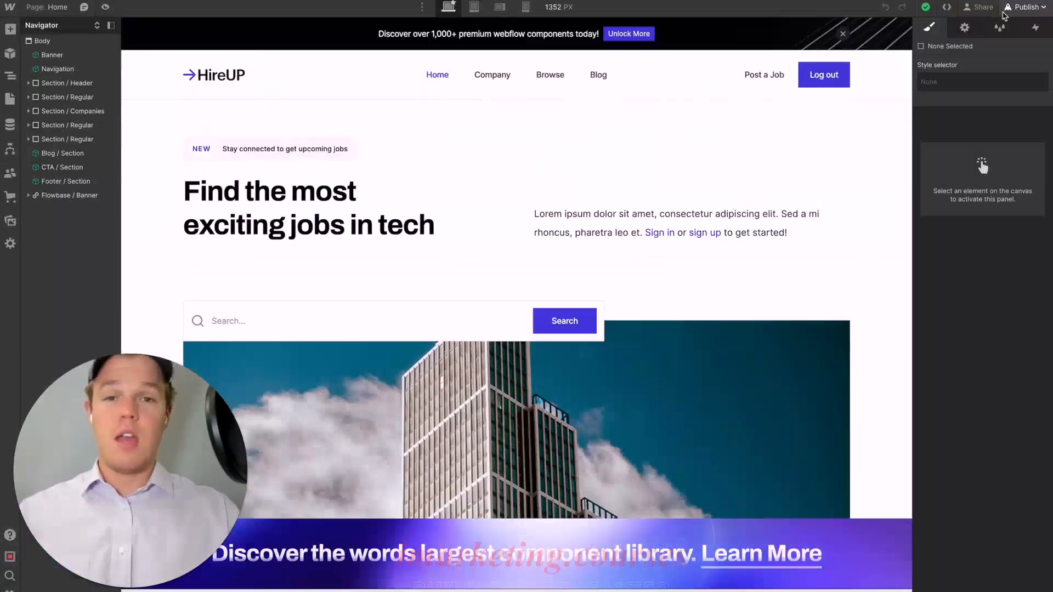
# Turn on the site's read-only share link and check the code export option.
pyautogui.click(991, 11)
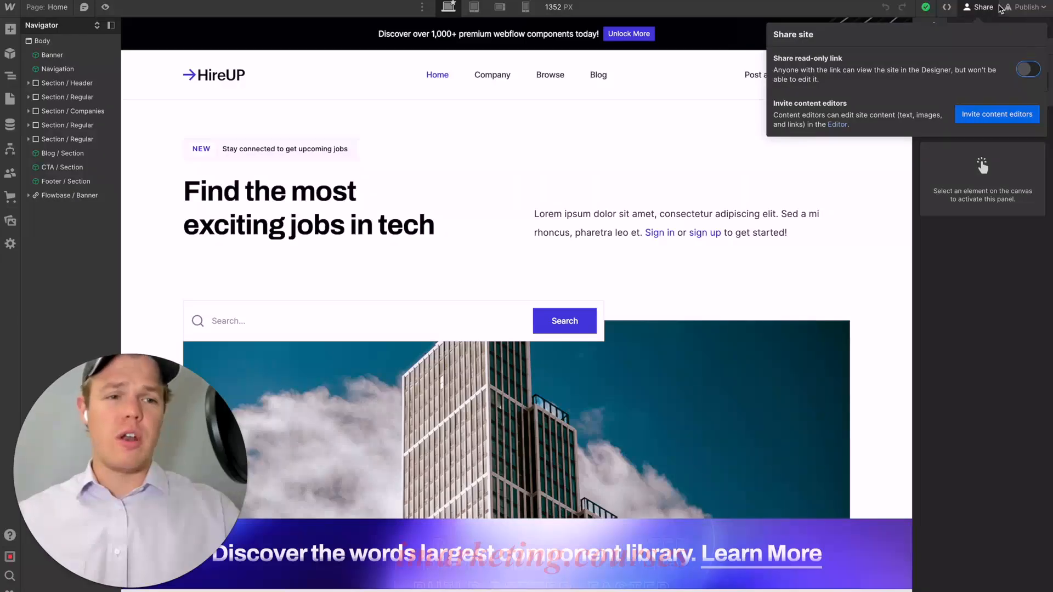
pyautogui.click(1036, 73)
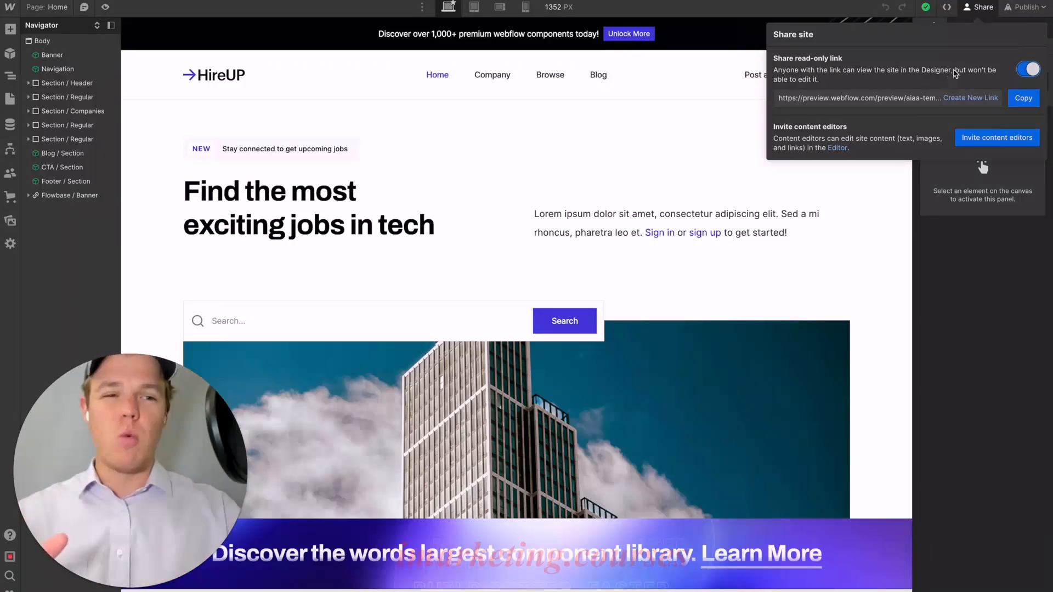
pyautogui.click(978, 8)
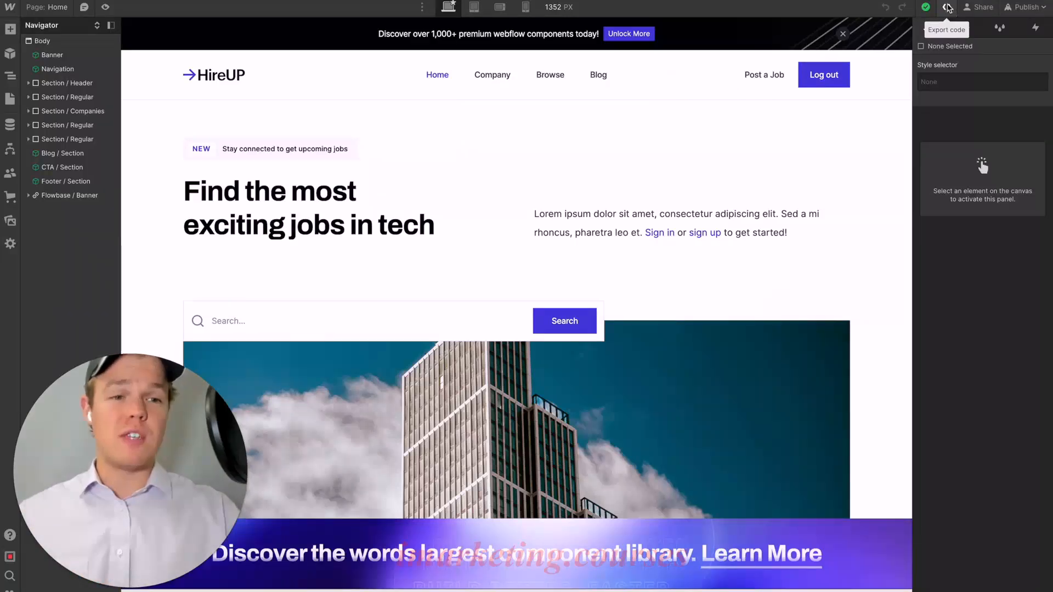
pyautogui.click(947, 9)
pyautogui.click(699, 116)
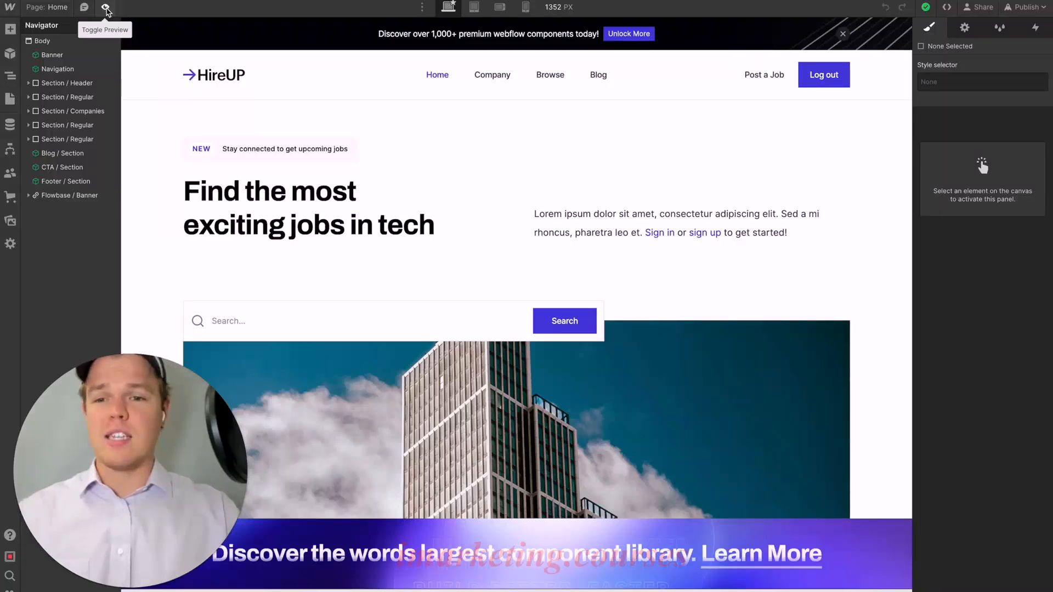
# Preview the home page inside the Designer and look through its job listings and following sections.
pyautogui.click(106, 9)
pyautogui.scroll(-10, 199, 184)
pyautogui.scroll(-2, 200, 186)
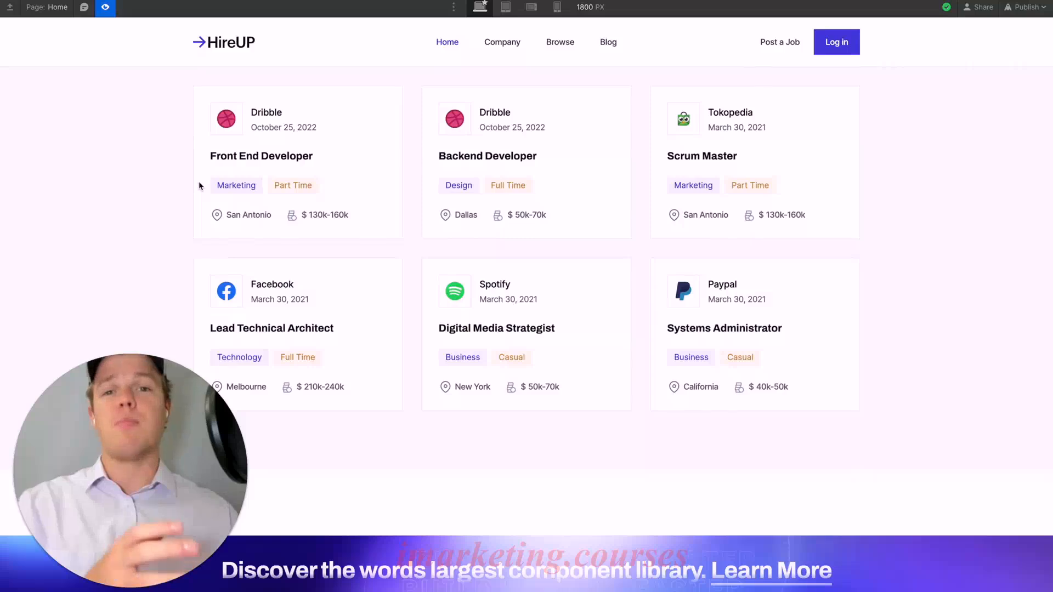
pyautogui.scroll(-10, 200, 186)
pyautogui.scroll(-6, 198, 181)
# Show the site's page list and main menu options, and open the collection of elements available to add.
pyautogui.hotkey('ctrl', 'shift', 'p')
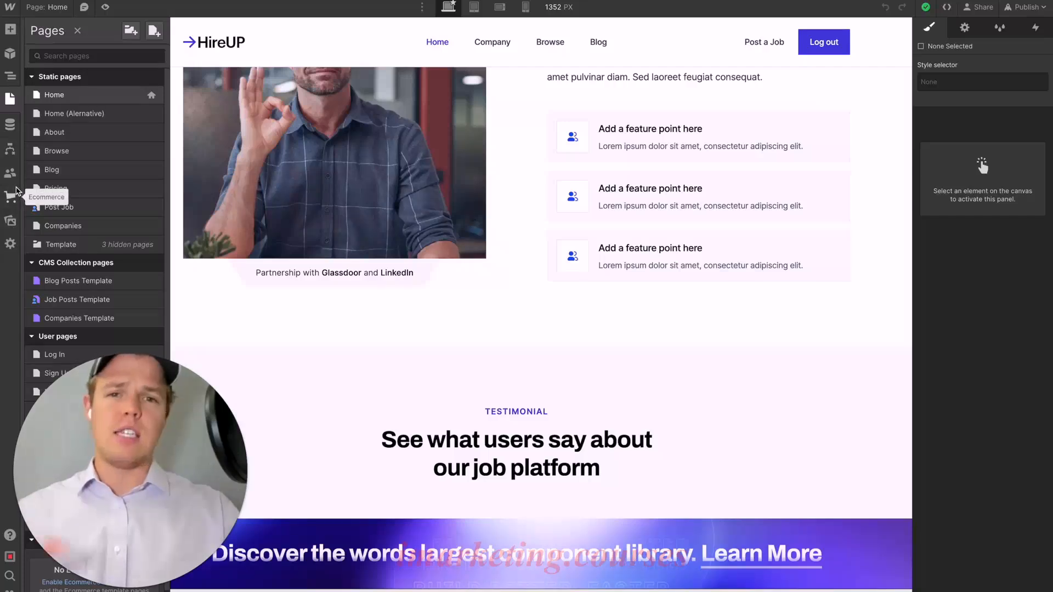
pyautogui.click(10, 8)
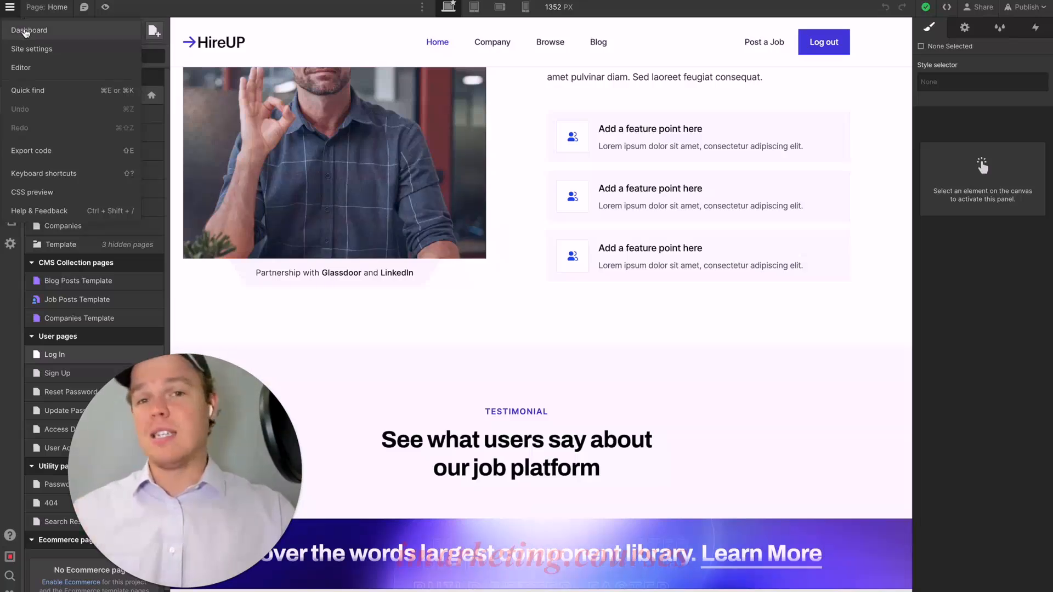
pyautogui.click(11, 9)
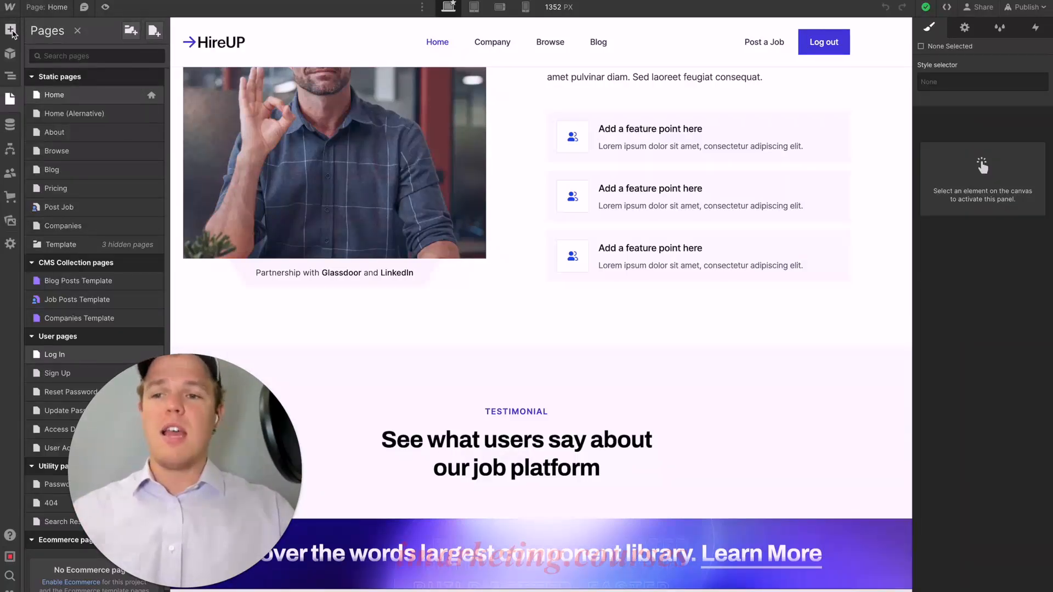
pyautogui.click(13, 32)
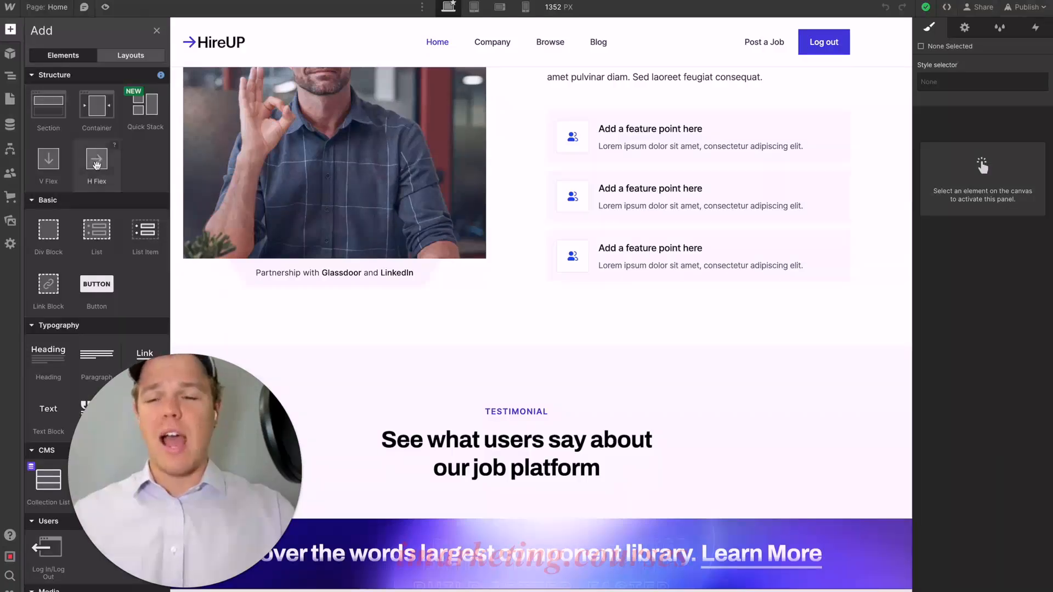
# Look through the available elements, from Structure and Basic through Typography, CMS, Media, Forms and Advanced.
pyautogui.scroll(-3, 96, 164)
pyautogui.scroll(3, 96, 166)
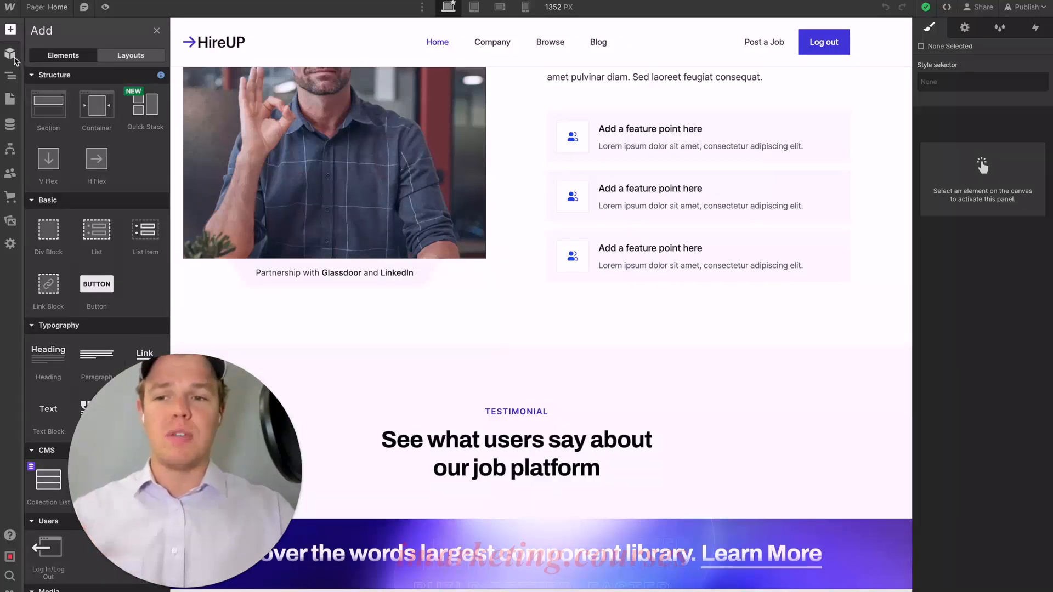
pyautogui.scroll(-5, 90, 152)
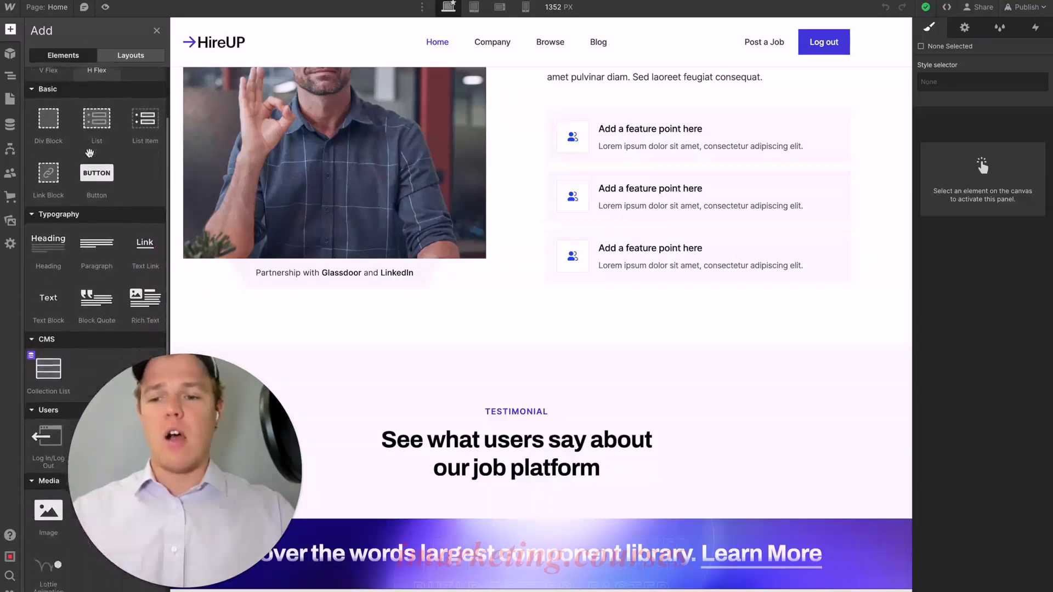
pyautogui.scroll(-5, 90, 164)
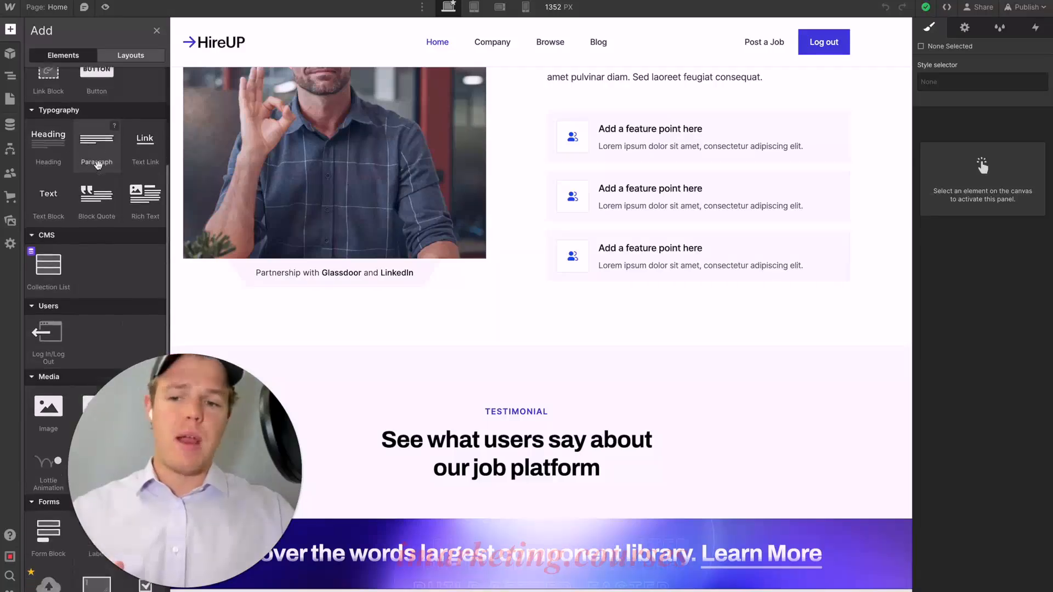
pyautogui.scroll(-5, 103, 251)
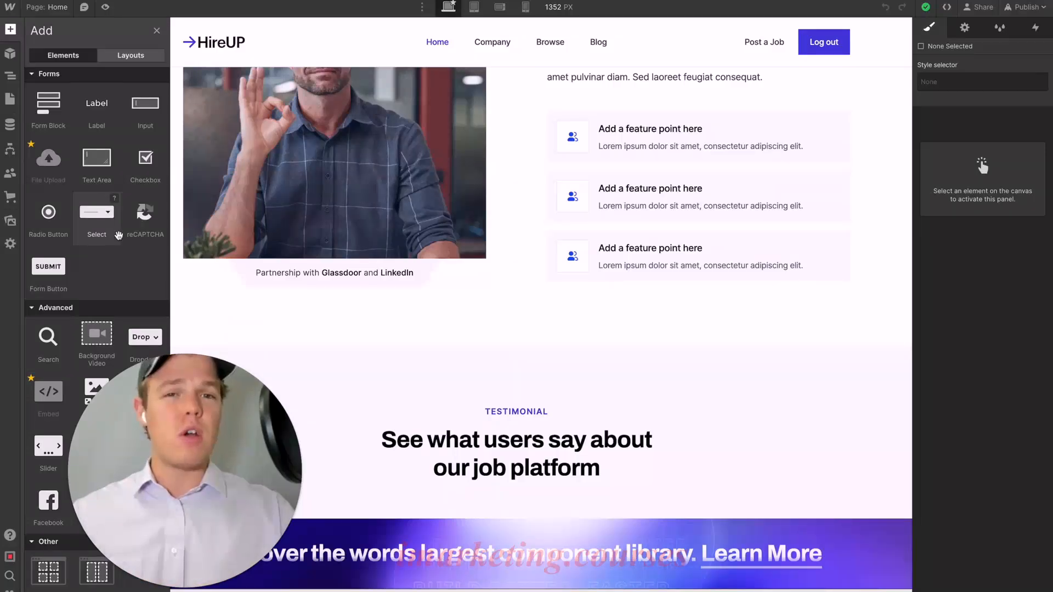
pyautogui.scroll(10, 66, 165)
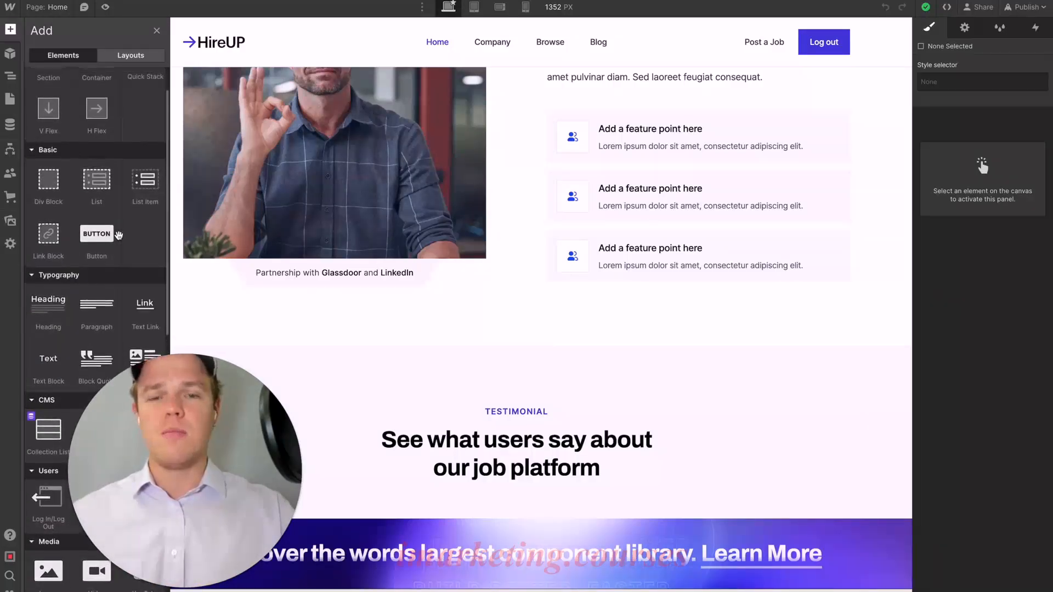
# Add another CTA / Section component to the home page, place it directly below Blog / Section, and check it on the page.
pyautogui.click(9, 53)
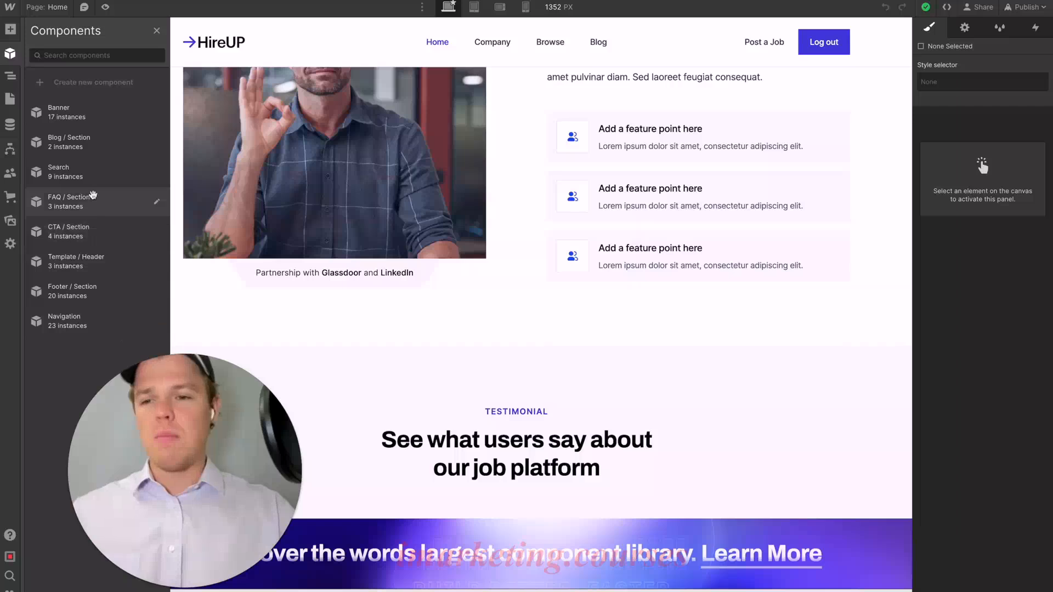
pyautogui.click(95, 232)
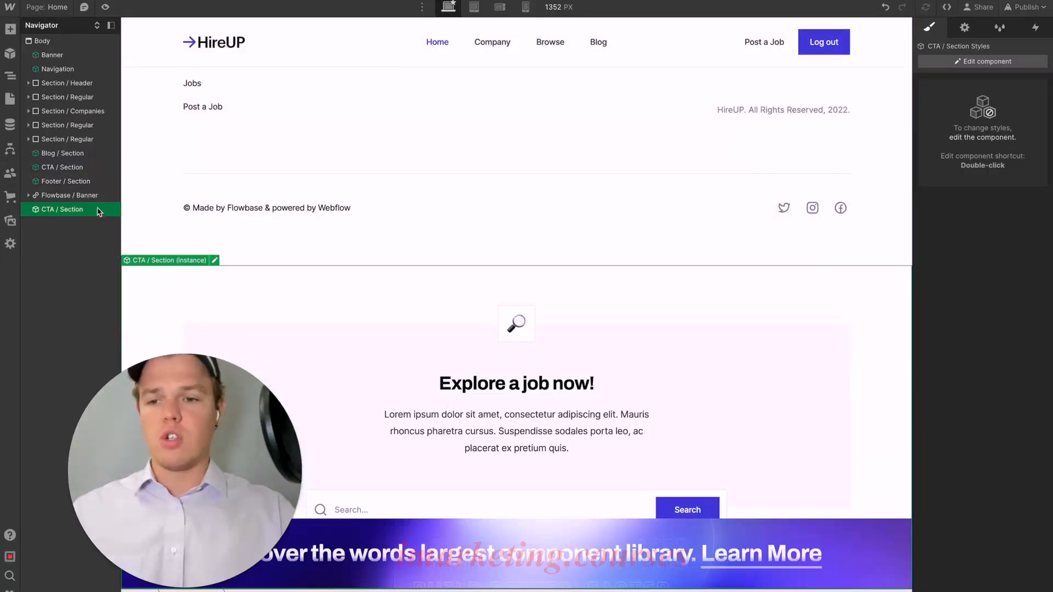
pyautogui.moveTo(98, 211); pyautogui.dragTo(98, 165)
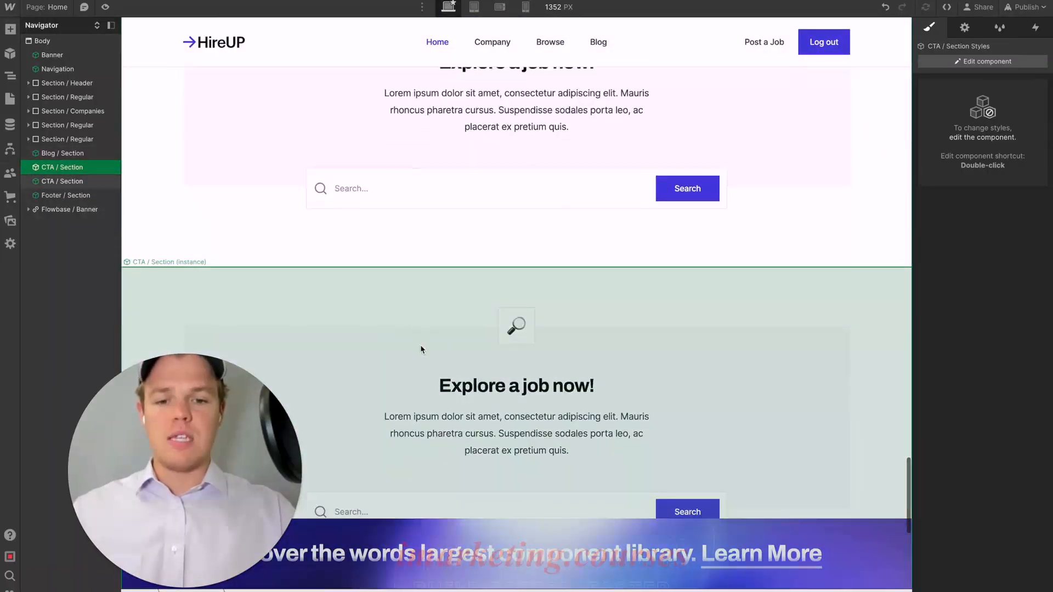
pyautogui.scroll(-10, 430, 227)
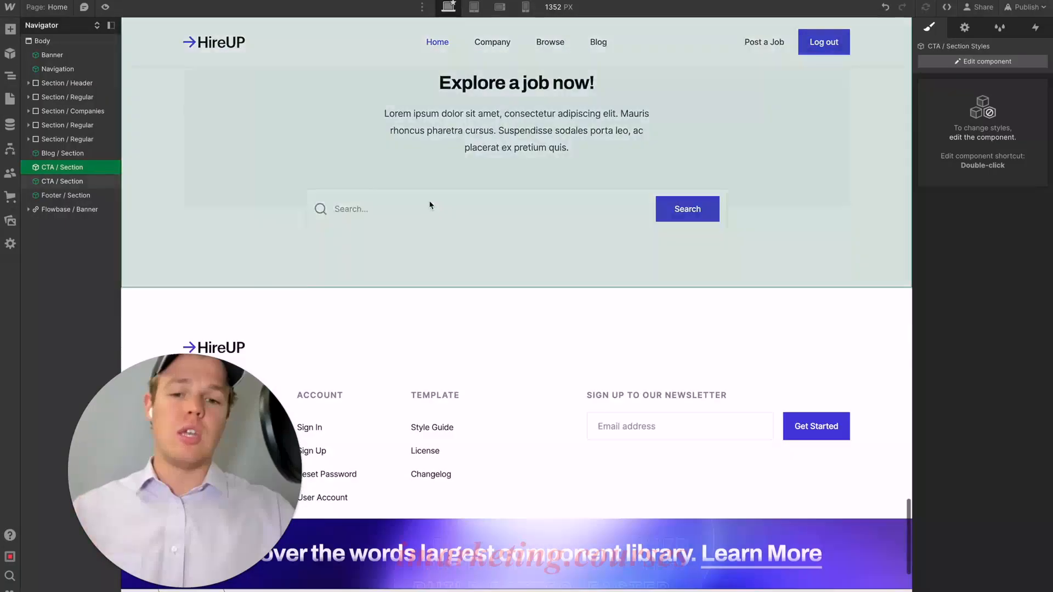
pyautogui.scroll(6, 429, 202)
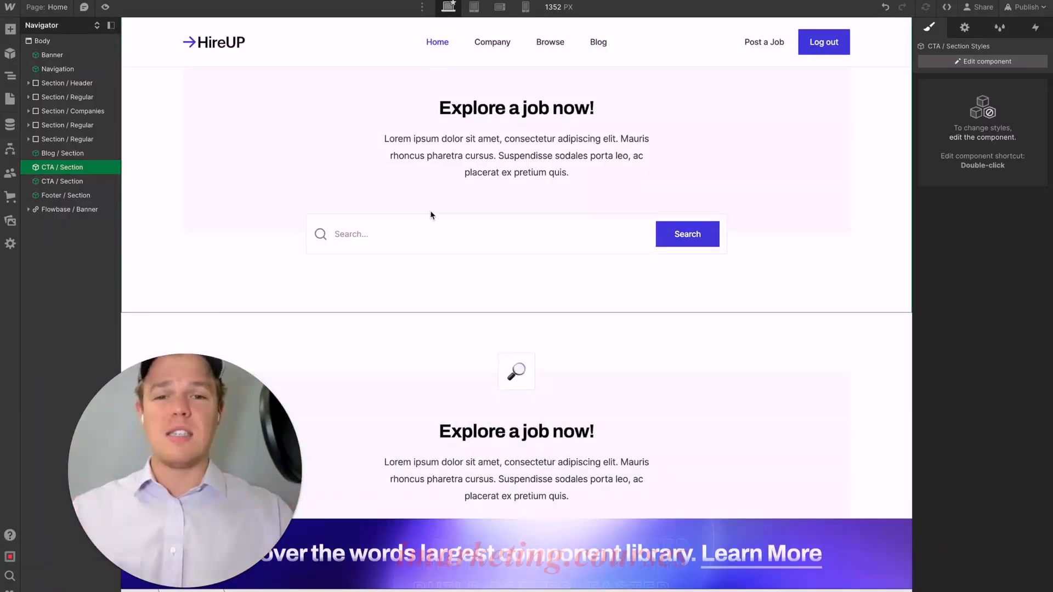
pyautogui.scroll(3, 431, 214)
pyautogui.scroll(1, 431, 215)
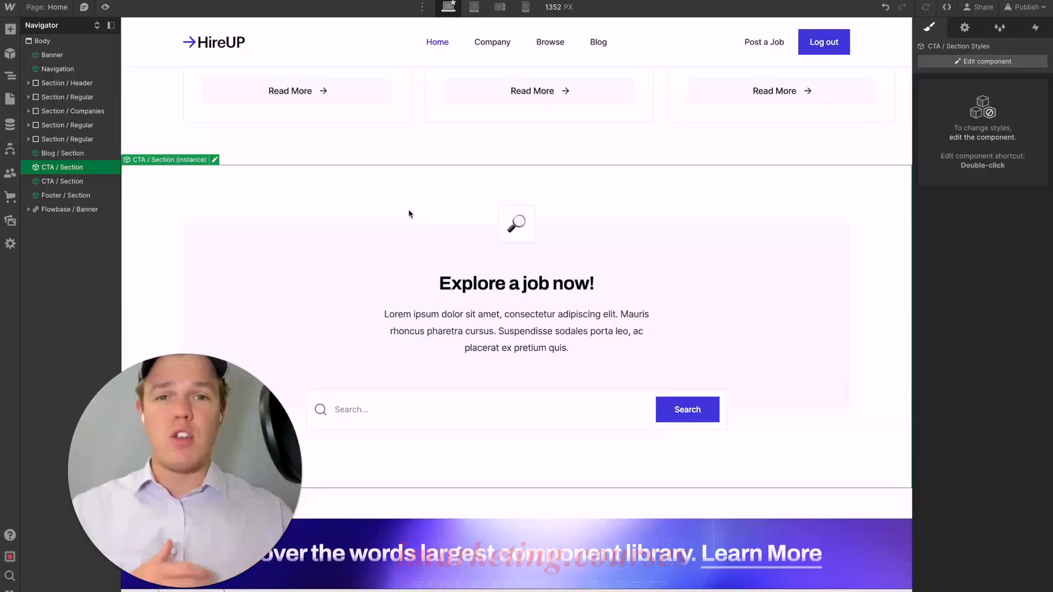
pyautogui.scroll(-2, 486, 285)
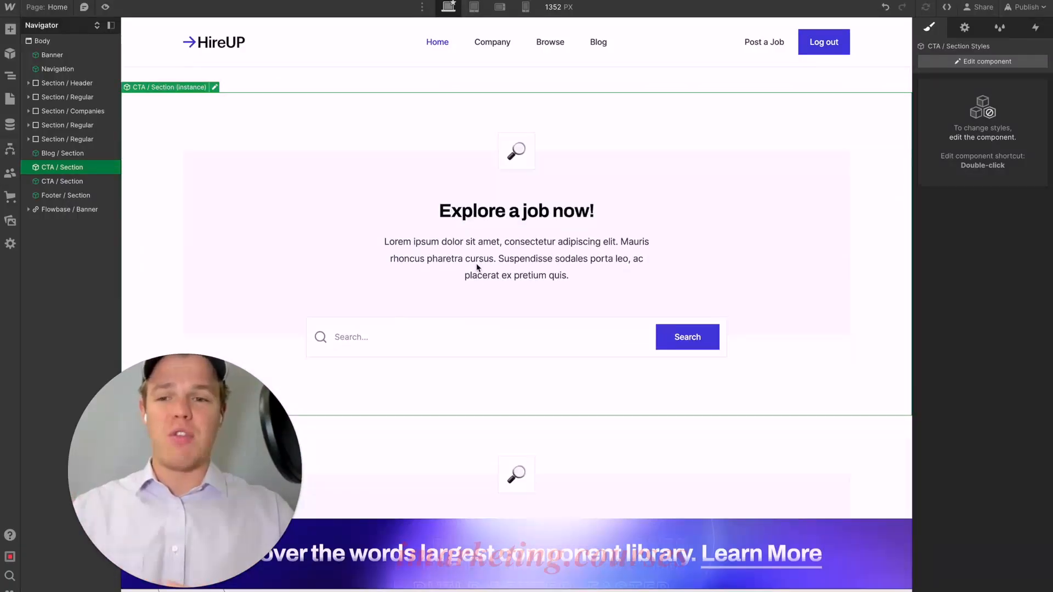
# Delete the added CTA / Section instance below the blog section.
pyautogui.click(10, 60)
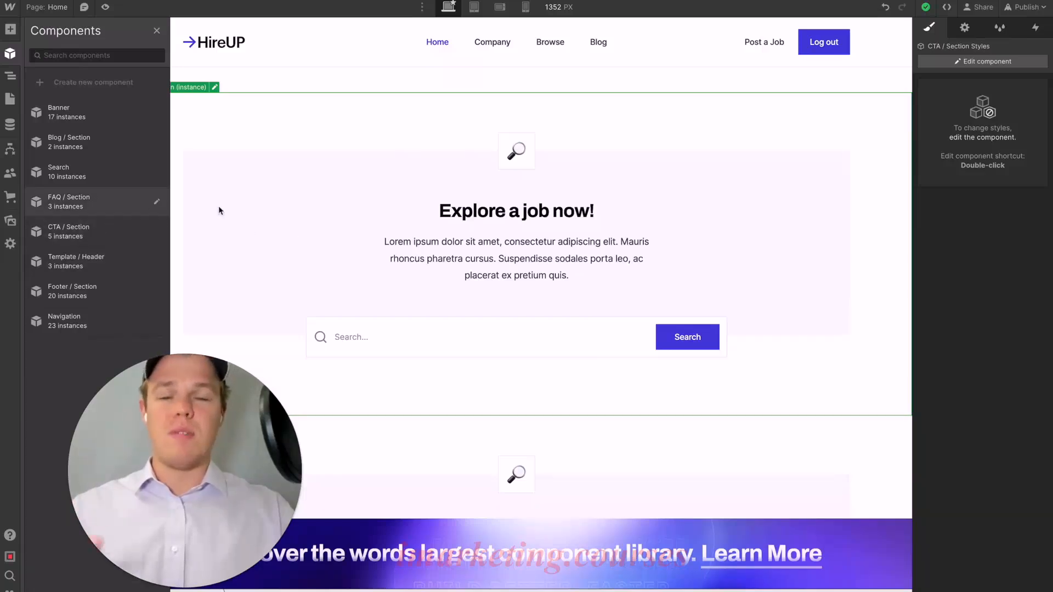
pyautogui.click(300, 167)
pyautogui.press('Delete')
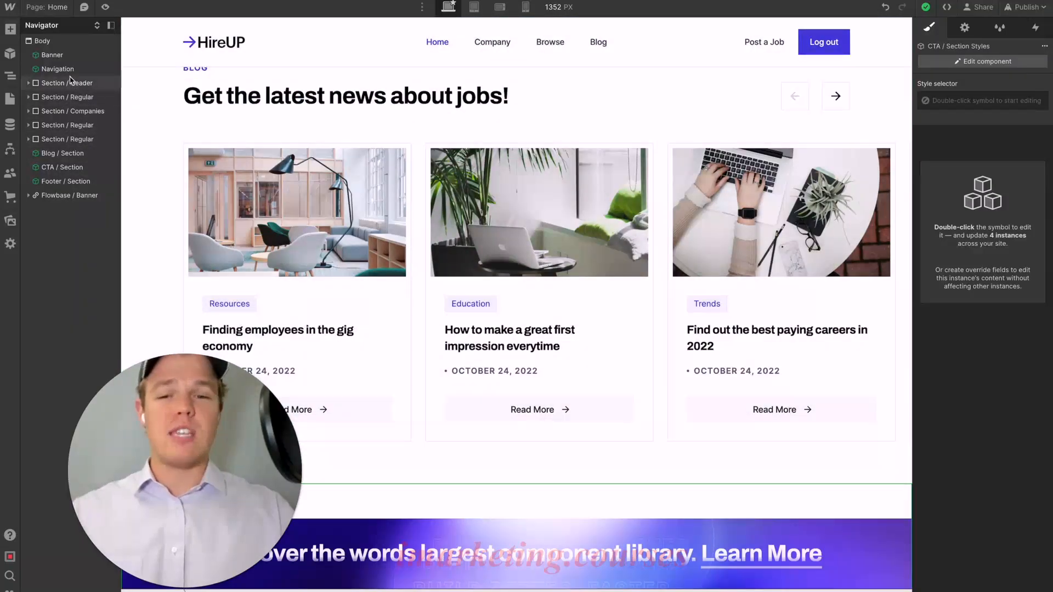
# Select Section / Header, Navigation and Banner in turn to see which part of the home page each one covers.
pyautogui.scroll(15, 367, 118)
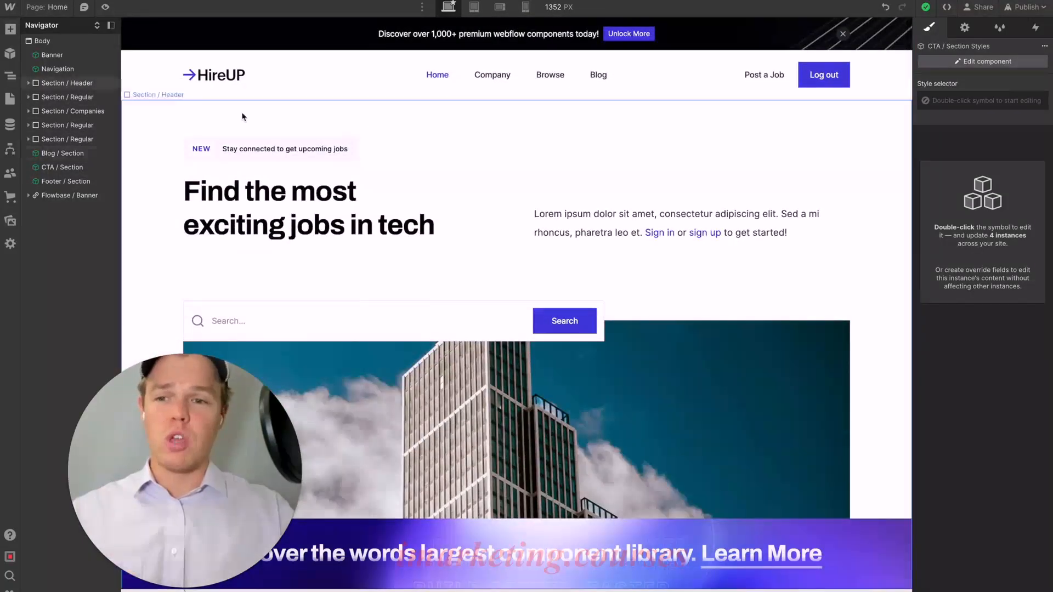
pyautogui.click(76, 86)
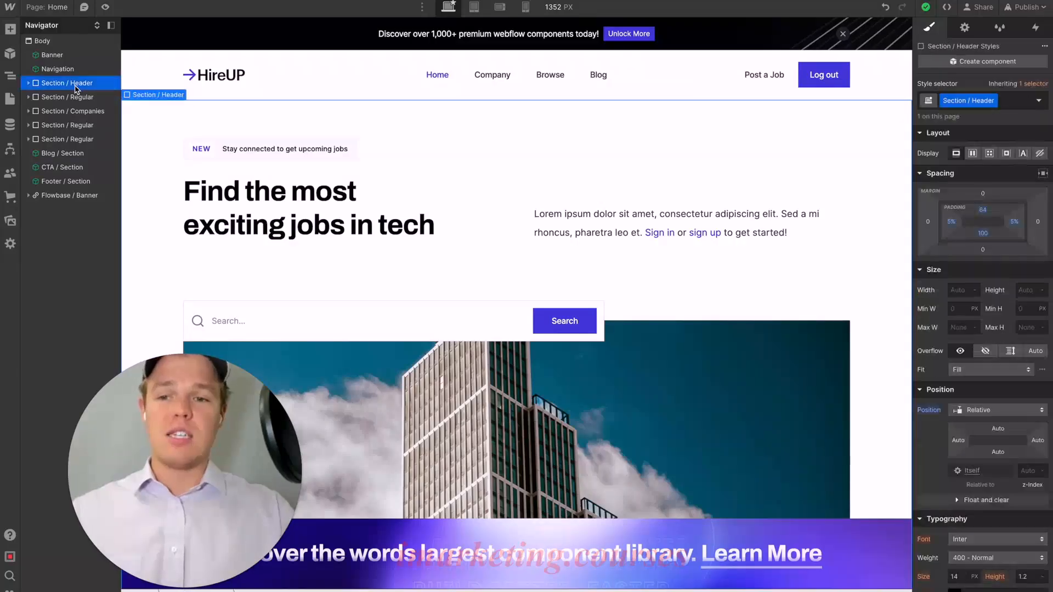
pyautogui.click(67, 69)
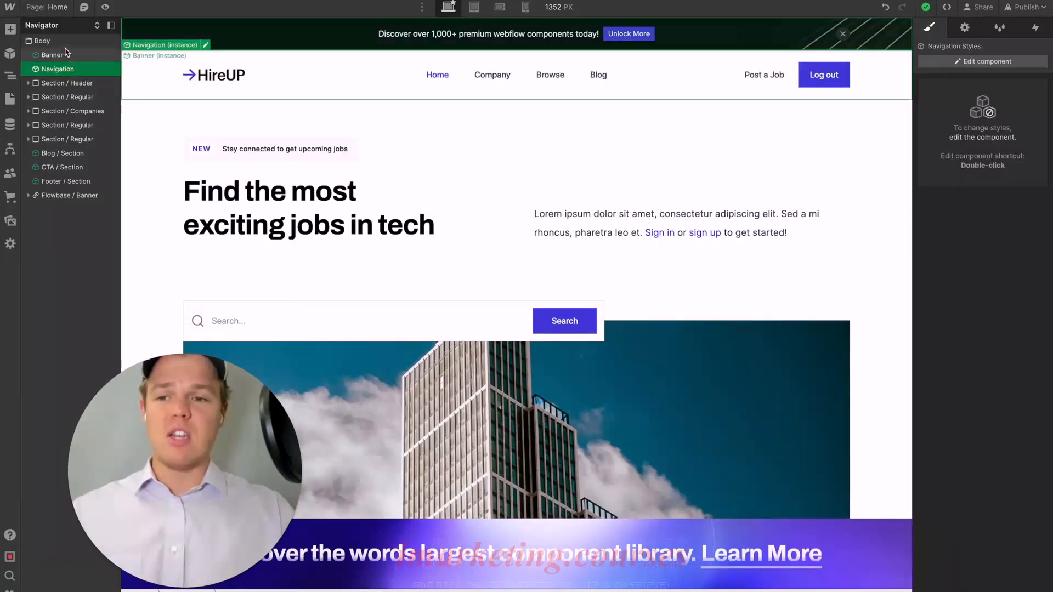
pyautogui.click(61, 57)
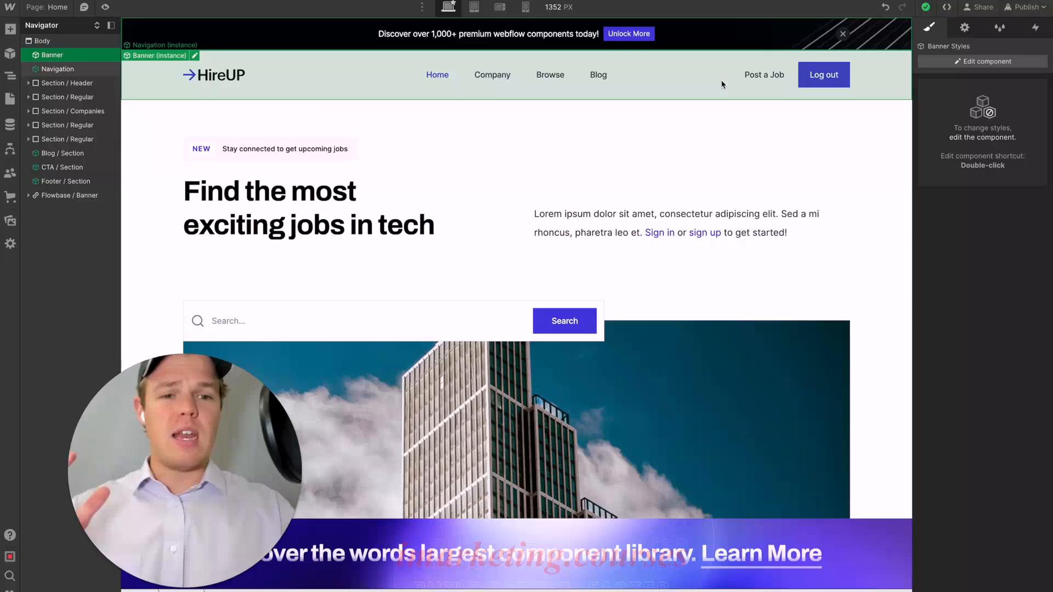
pyautogui.click(748, 82)
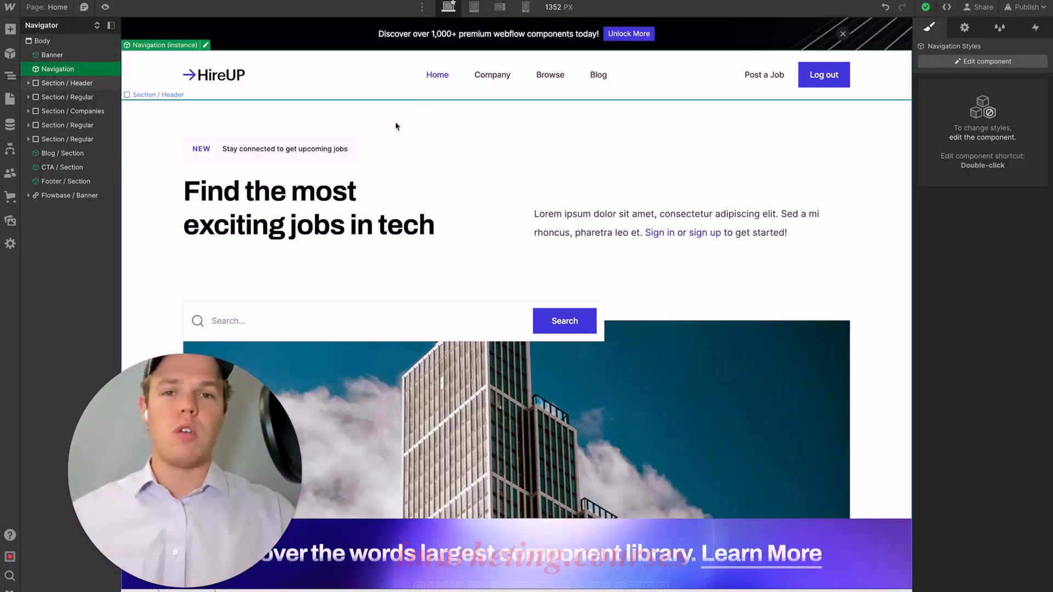
# Show the Home page's settings and examine its access control, SEO title and description, and Open Graph options.
pyautogui.click(10, 99)
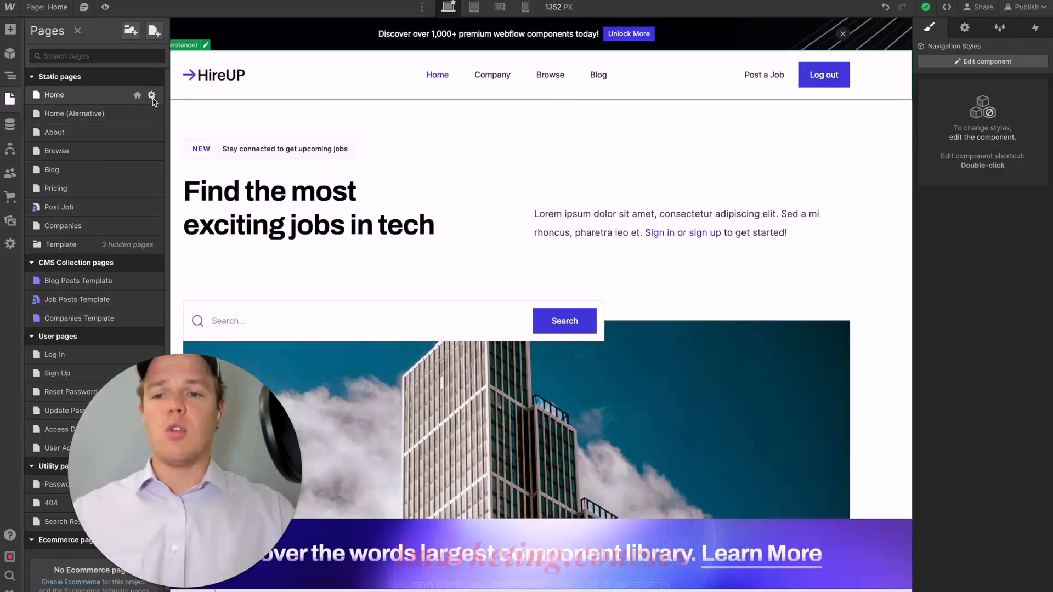
pyautogui.click(152, 96)
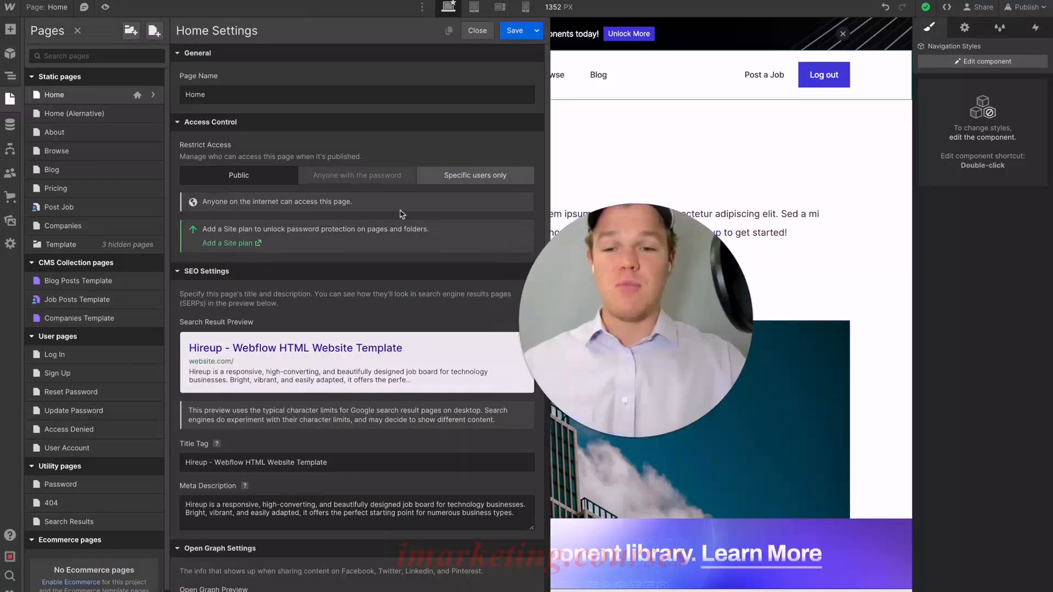
pyautogui.scroll(-2, 370, 206)
pyautogui.scroll(-5, 370, 206)
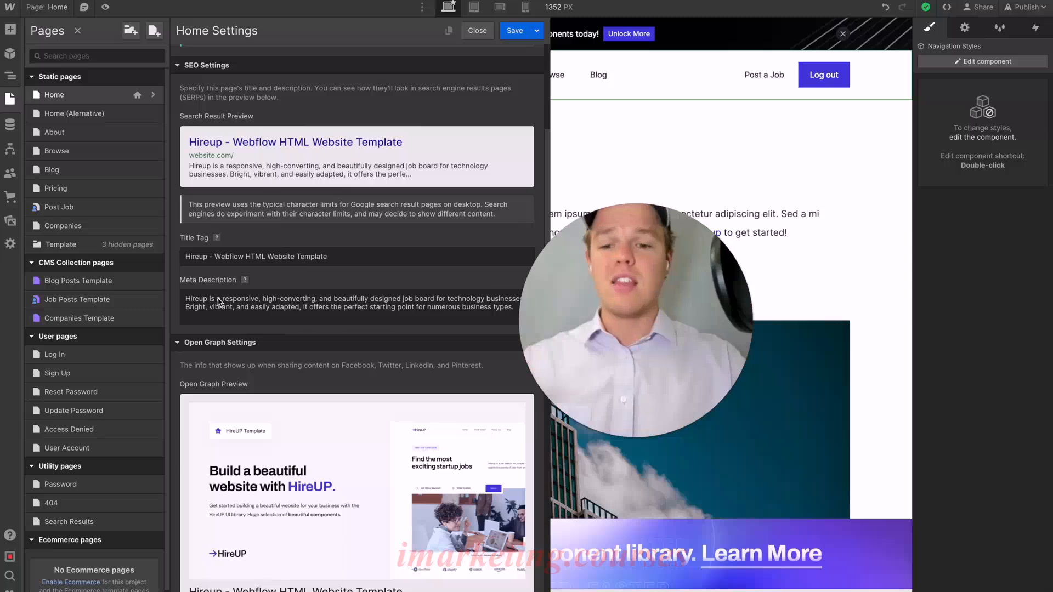
pyautogui.scroll(-3, 218, 303)
pyautogui.scroll(-3, 218, 303)
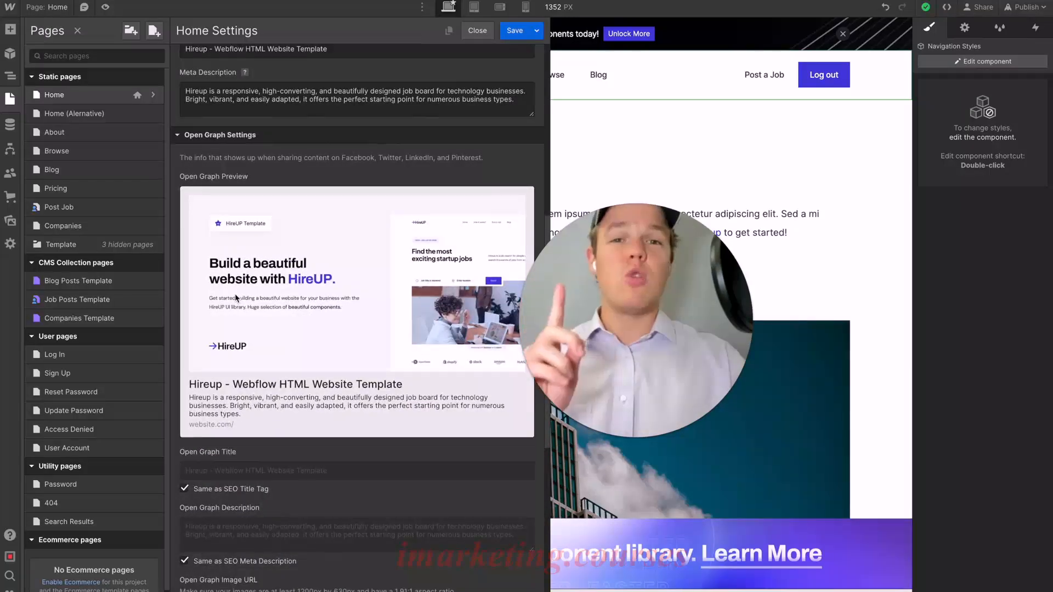
pyautogui.scroll(-1, 265, 277)
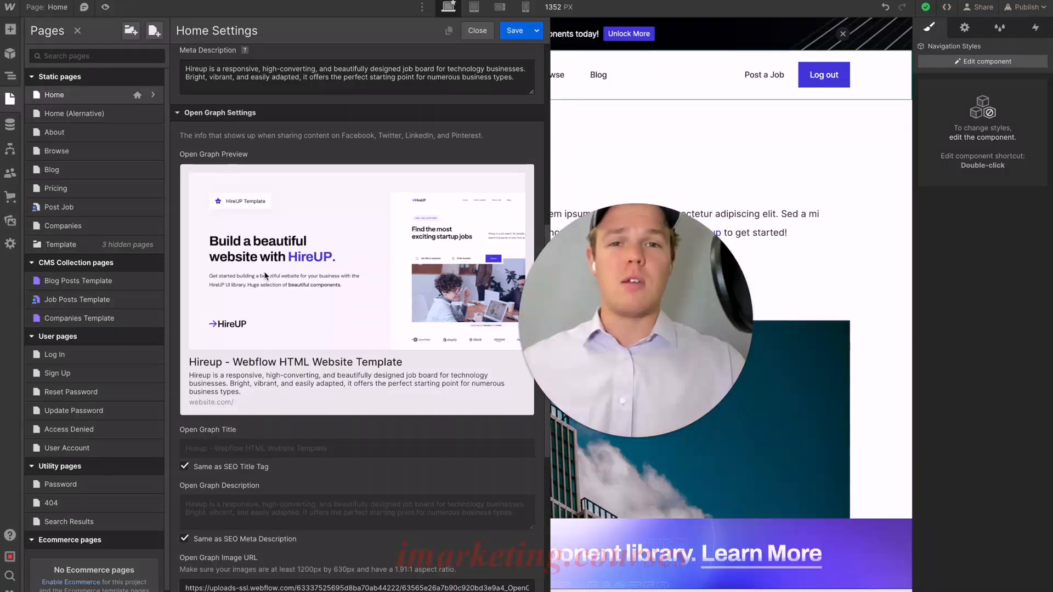
# Look over the site's CMS collections, Logic flows and Users options, and view the Ecommerce store setup before cancelling it.
pyautogui.click(11, 125)
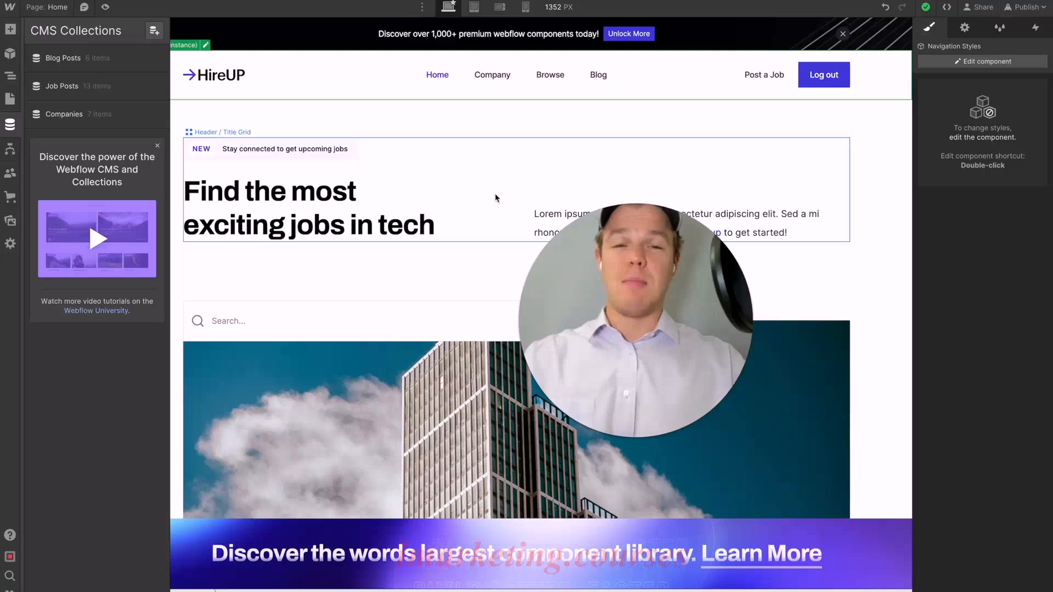
pyautogui.scroll(-10, 494, 193)
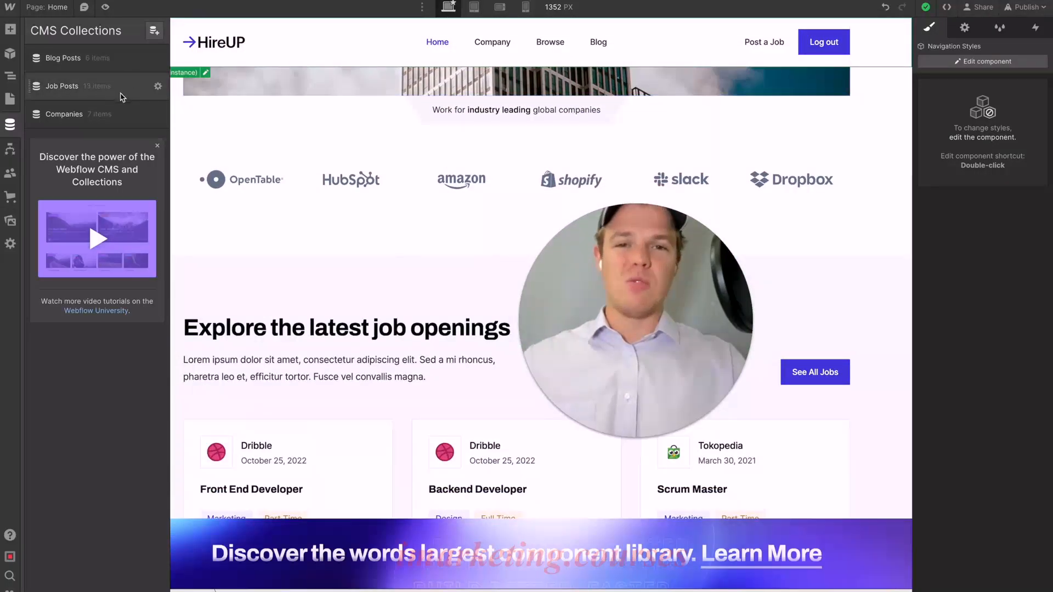
pyautogui.click(10, 149)
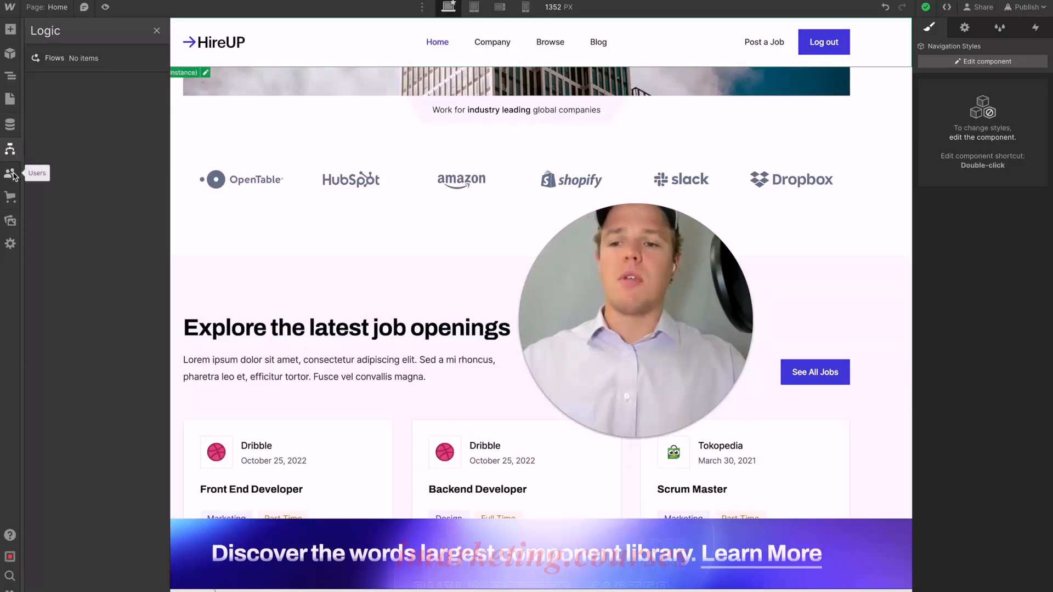
pyautogui.click(11, 174)
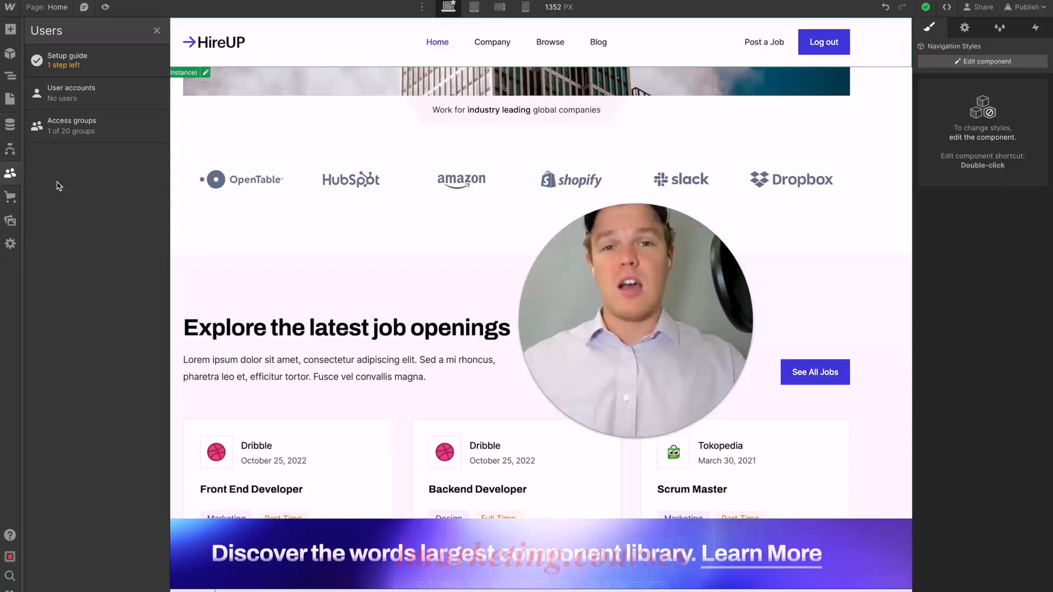
pyautogui.click(11, 197)
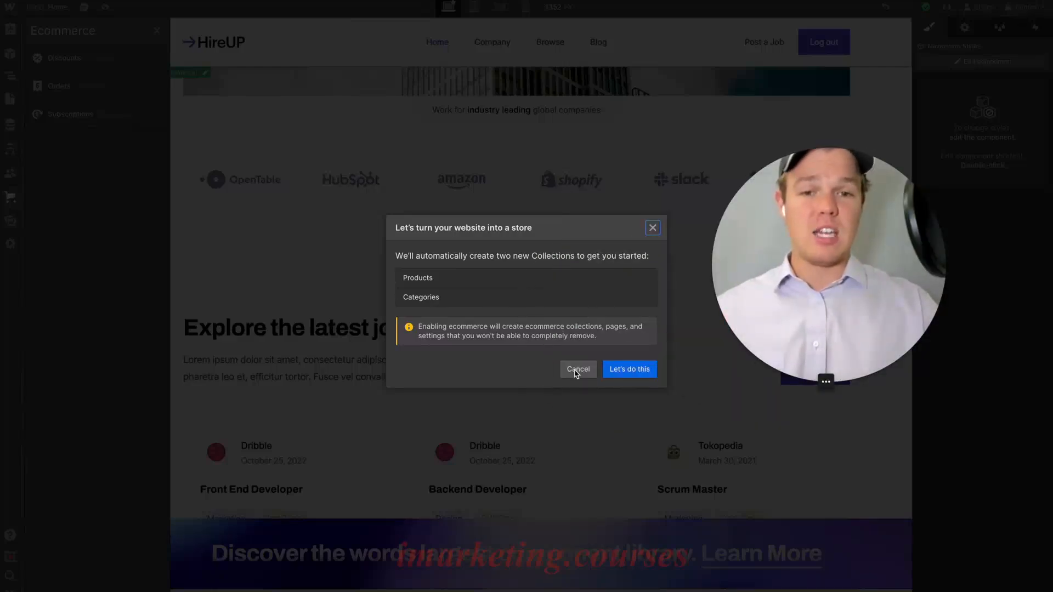
pyautogui.click(577, 369)
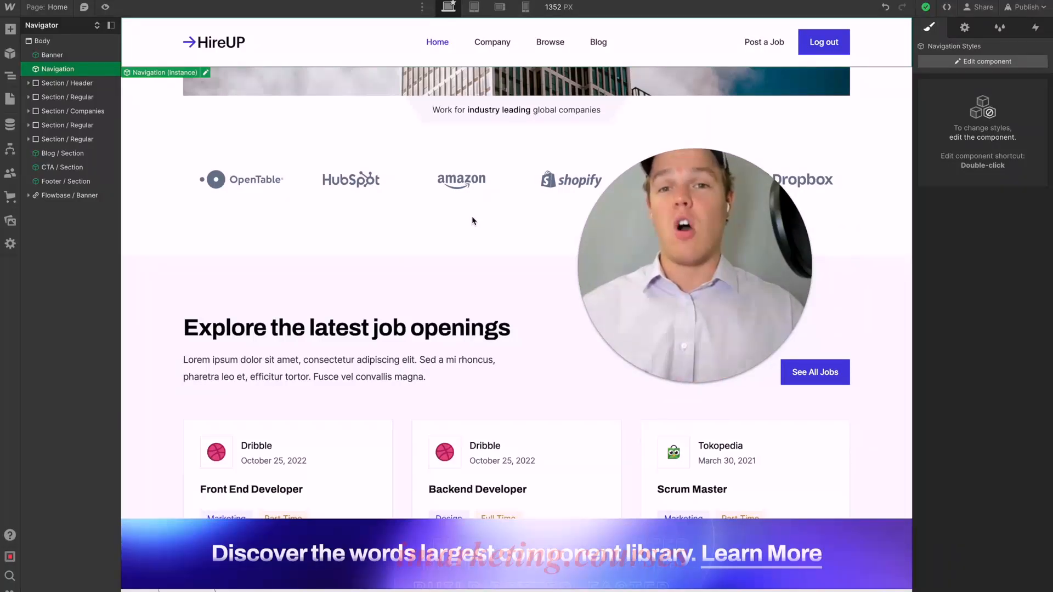
# Look over the site's page list, uploaded assets and site settings options.
pyautogui.click(11, 101)
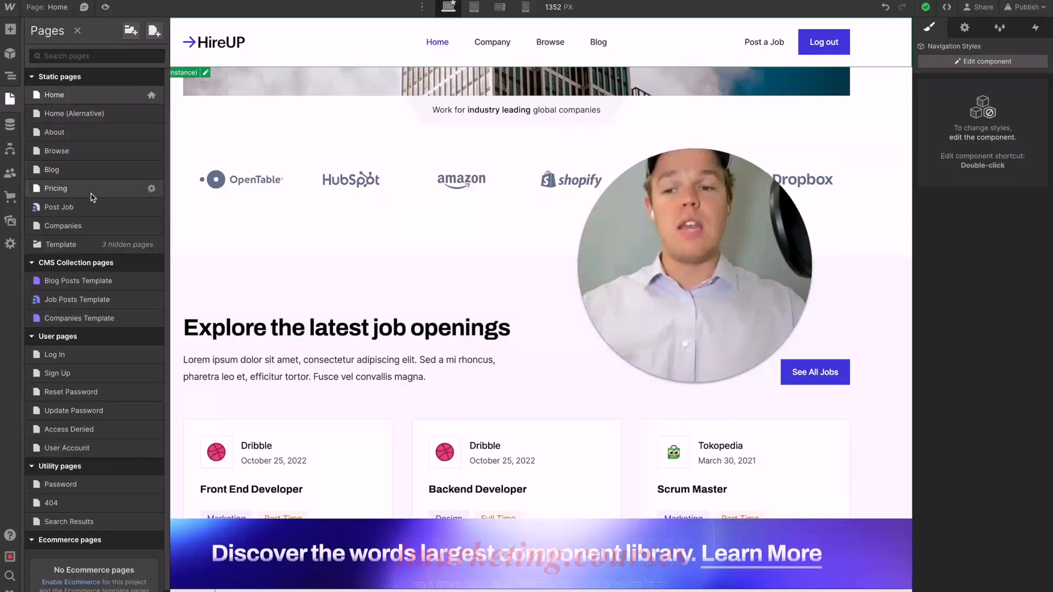
pyautogui.scroll(-1, 88, 189)
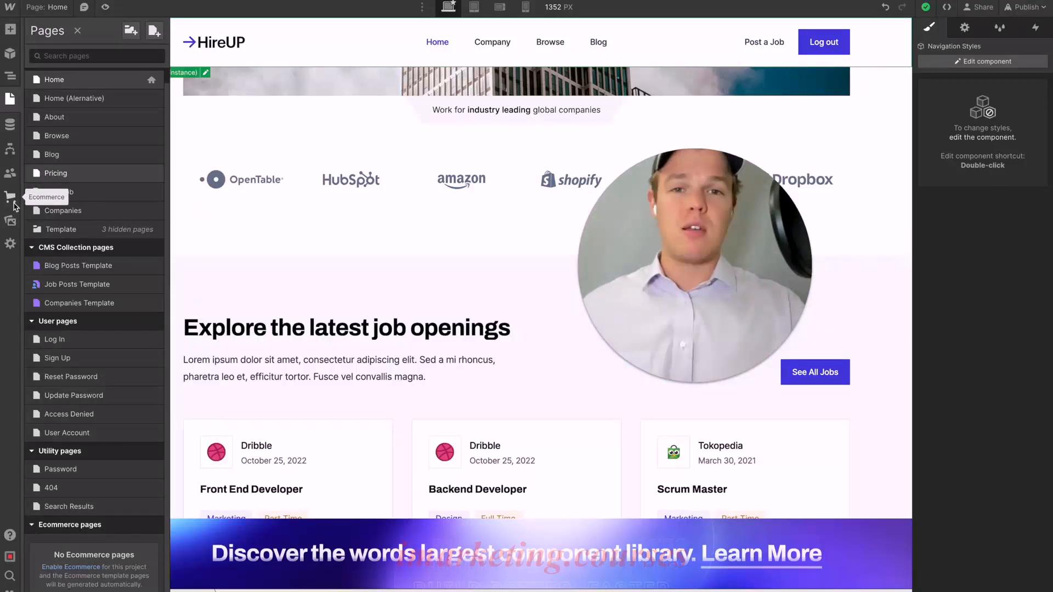
pyautogui.click(11, 221)
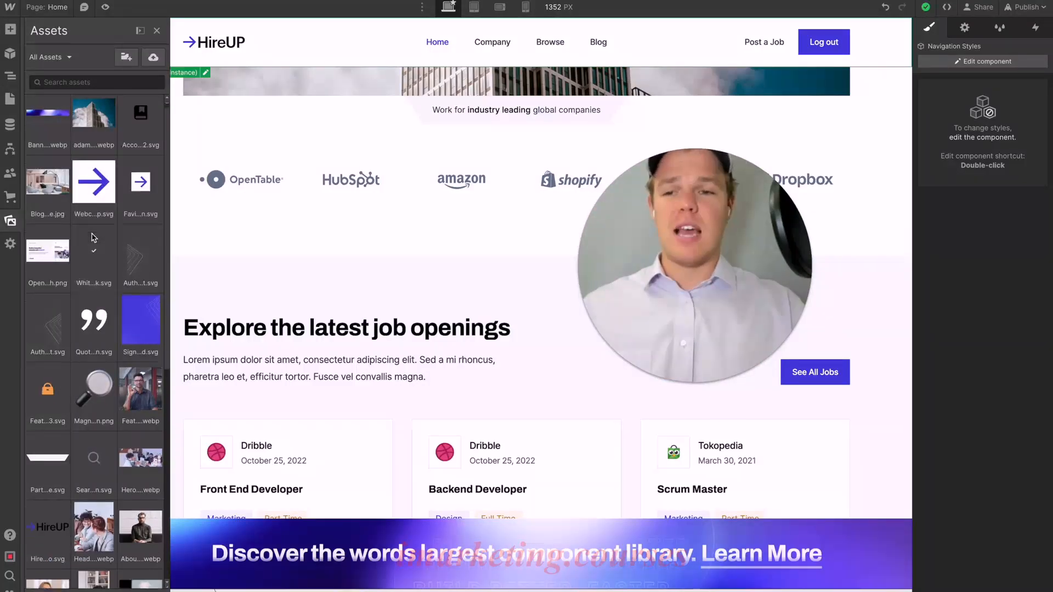
pyautogui.scroll(-7, 114, 185)
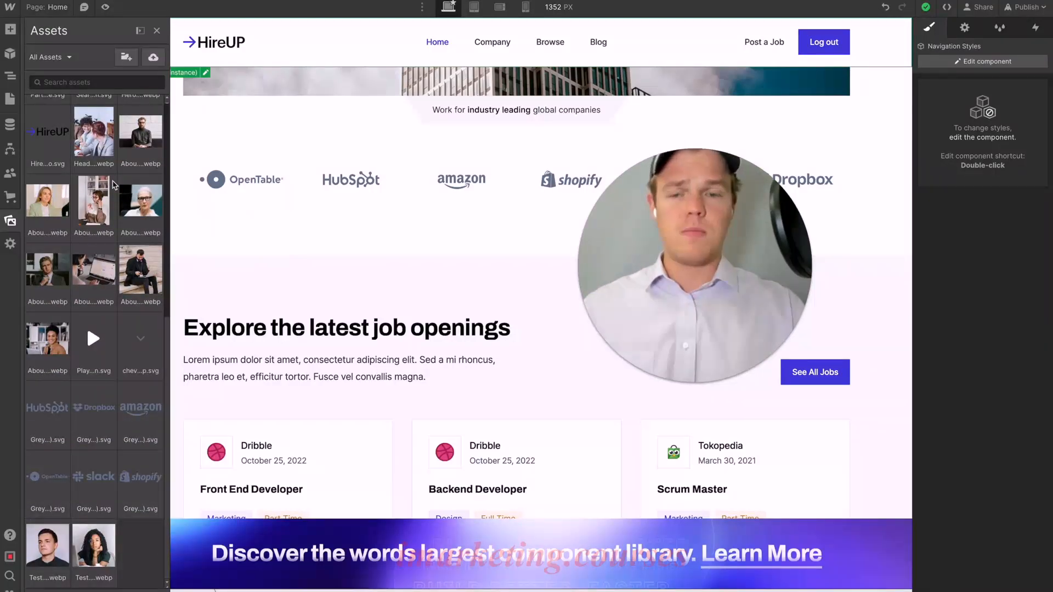
pyautogui.click(10, 243)
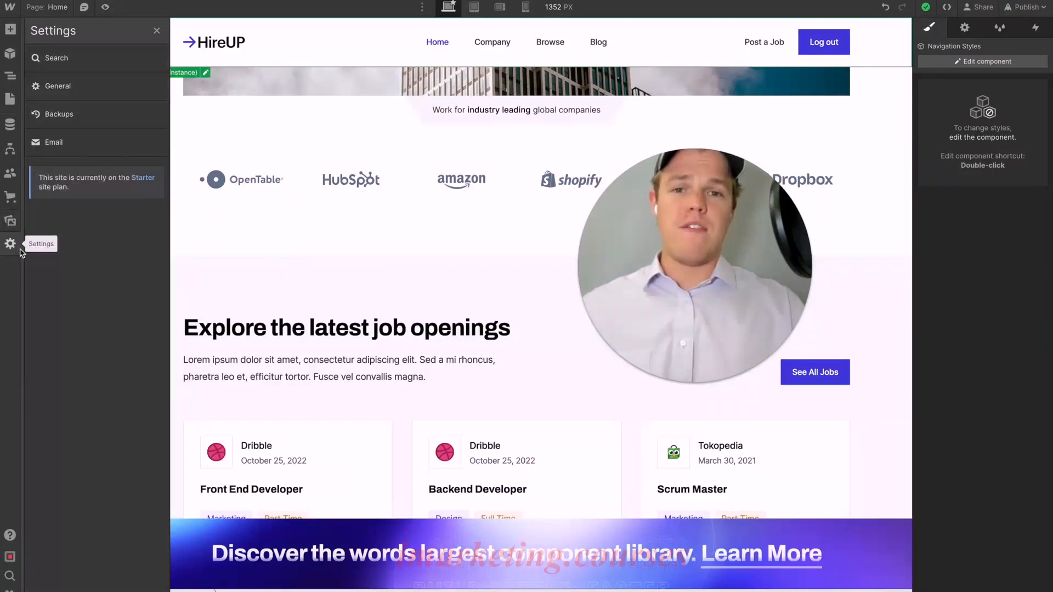
# View the general site settings and save a new site backup with the description Phase 1.0.
pyautogui.click(82, 93)
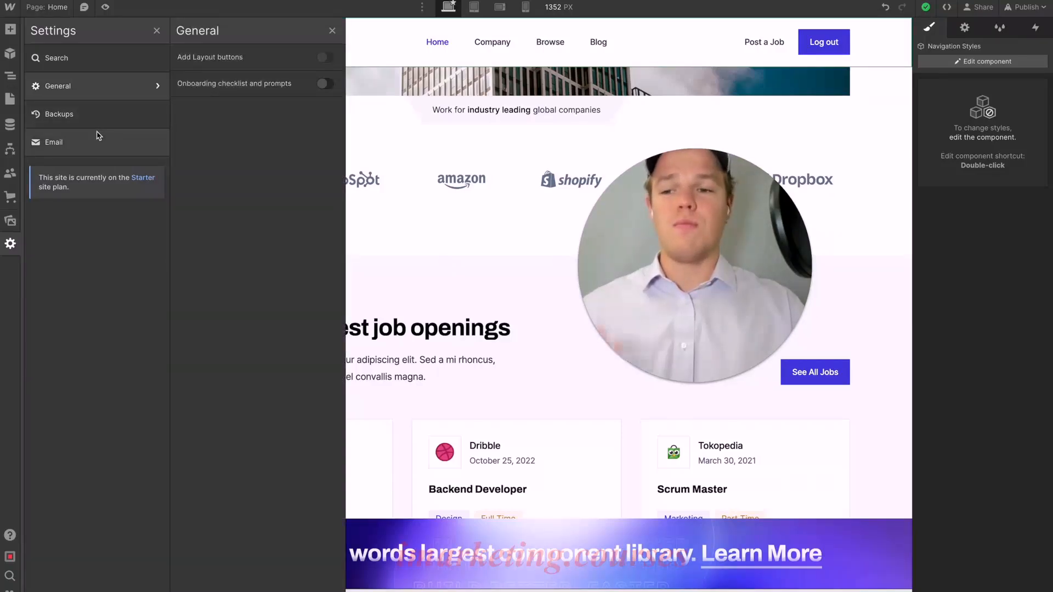
pyautogui.click(99, 114)
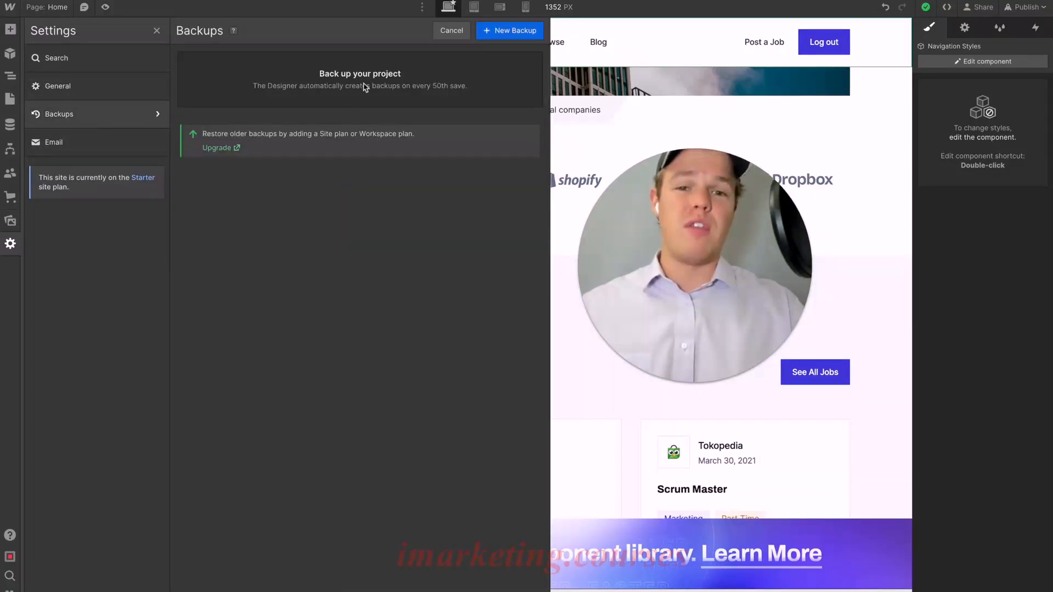
pyautogui.click(496, 30)
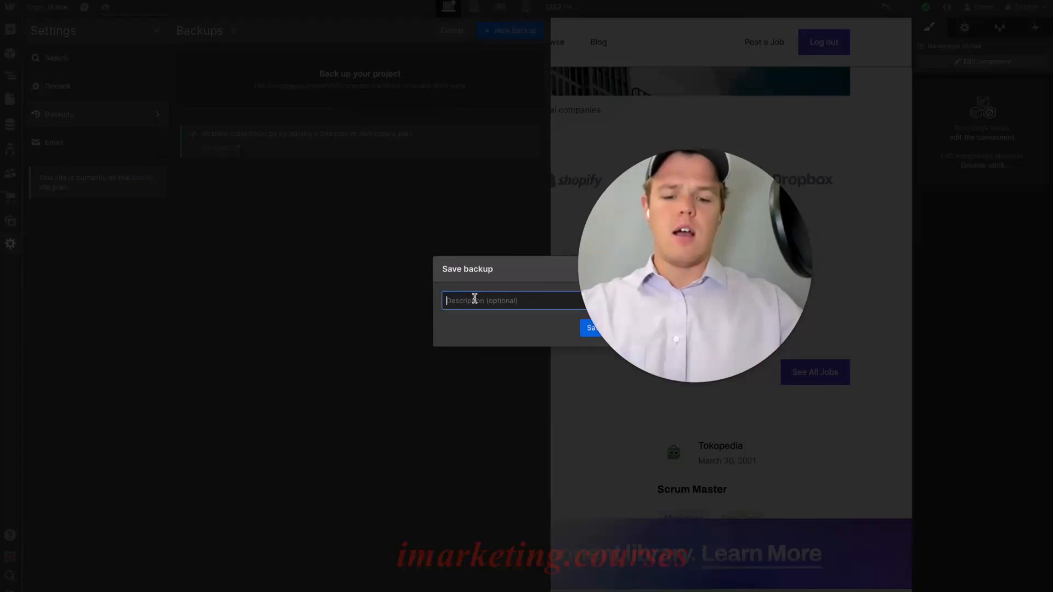
pyautogui.write('Phase 1')
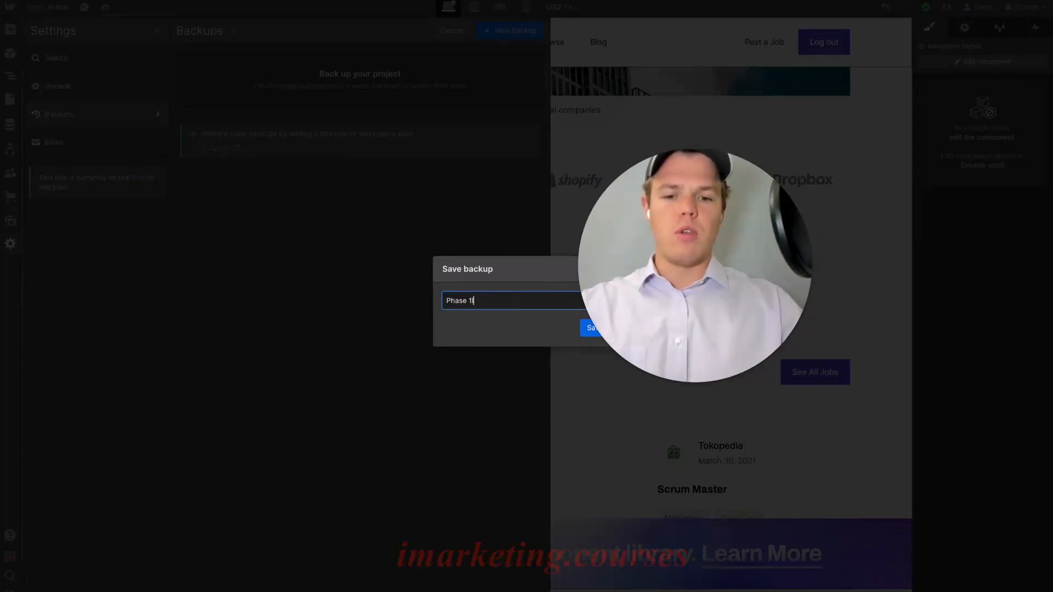
pyautogui.press('BackSpace')
pyautogui.press('BackSpace')
pyautogui.write('.0')
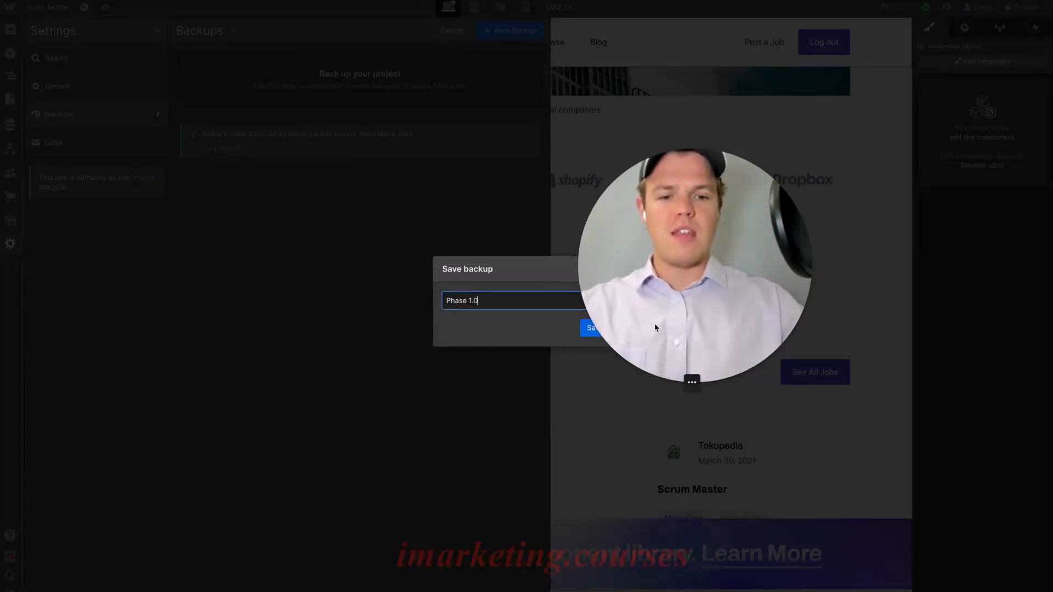
pyautogui.click(593, 329)
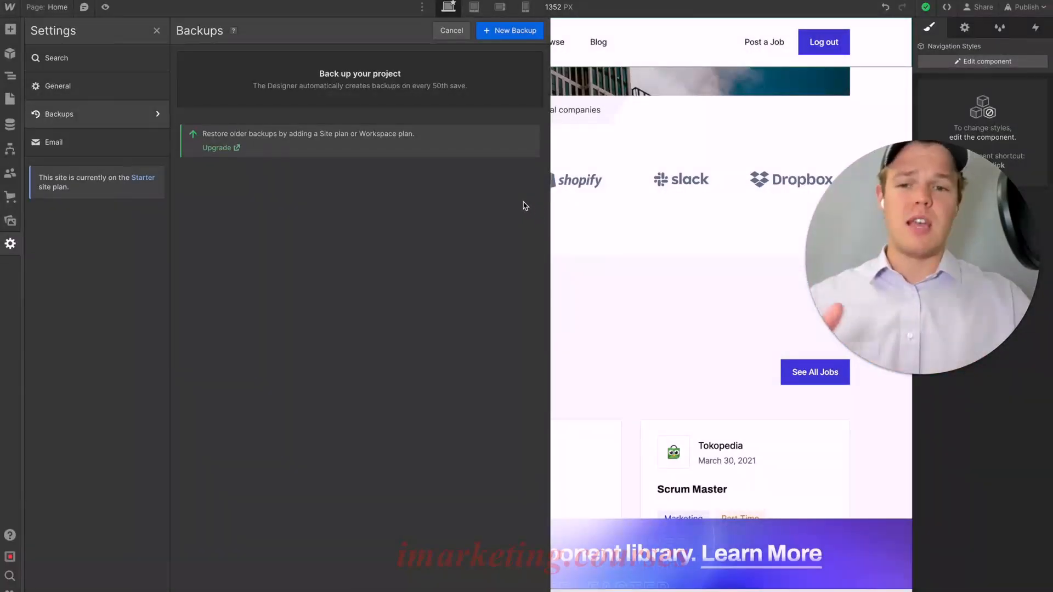
# Reload the backups list, view the Phase 1.0 backup's restore and rename options, and return to the home page.
pyautogui.click(105, 93)
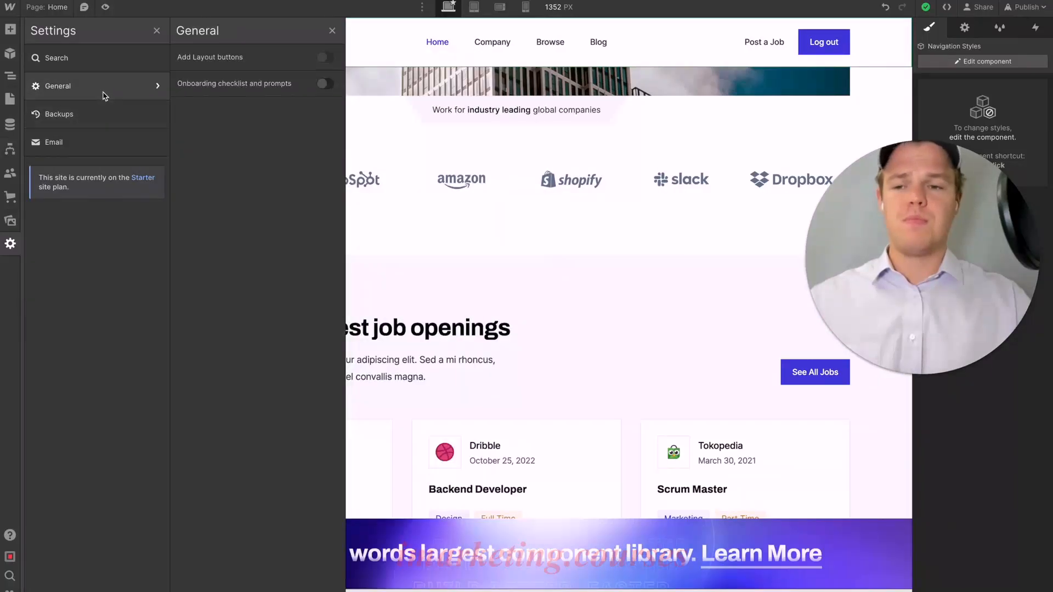
pyautogui.click(95, 114)
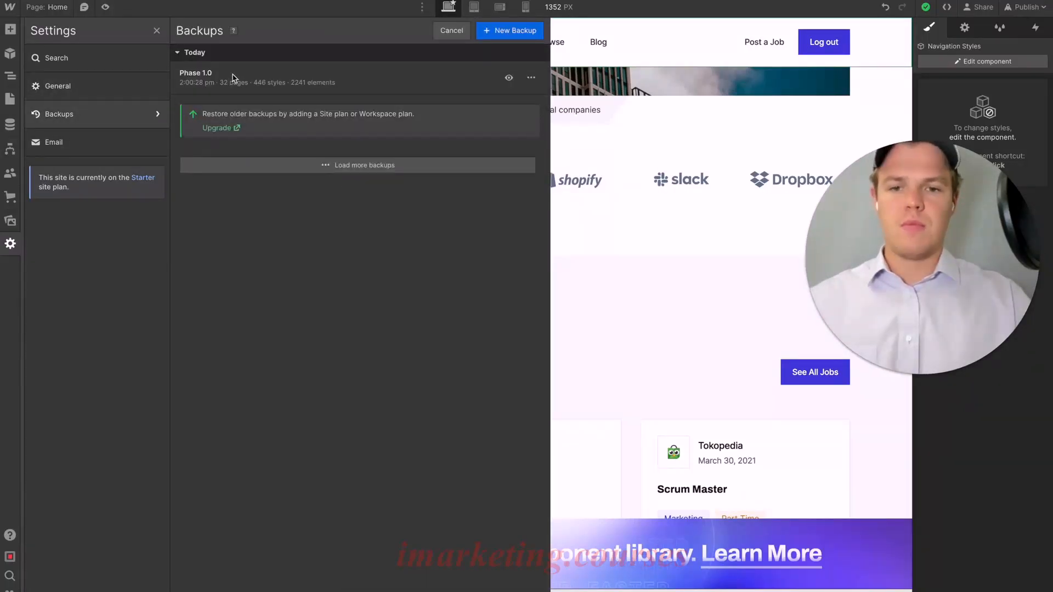
pyautogui.click(530, 77)
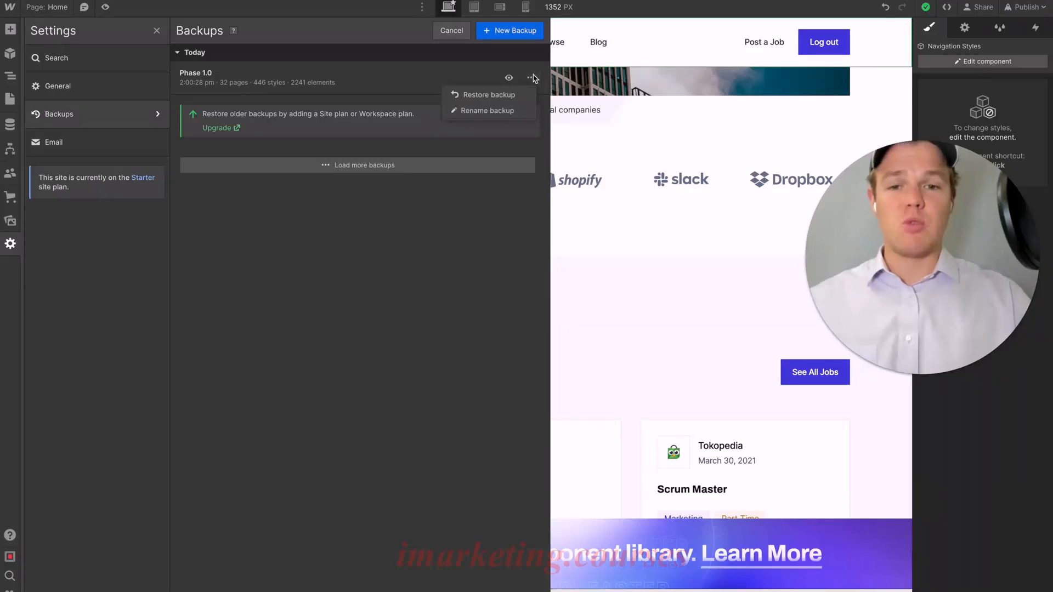
pyautogui.click(656, 120)
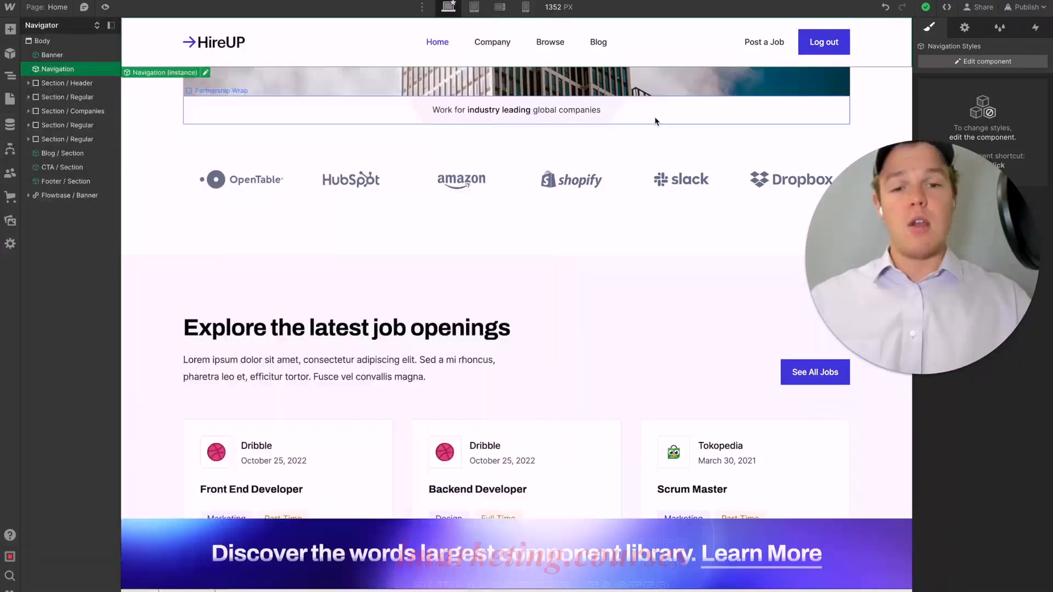
pyautogui.scroll(10, 543, 153)
pyautogui.scroll(-10, 541, 153)
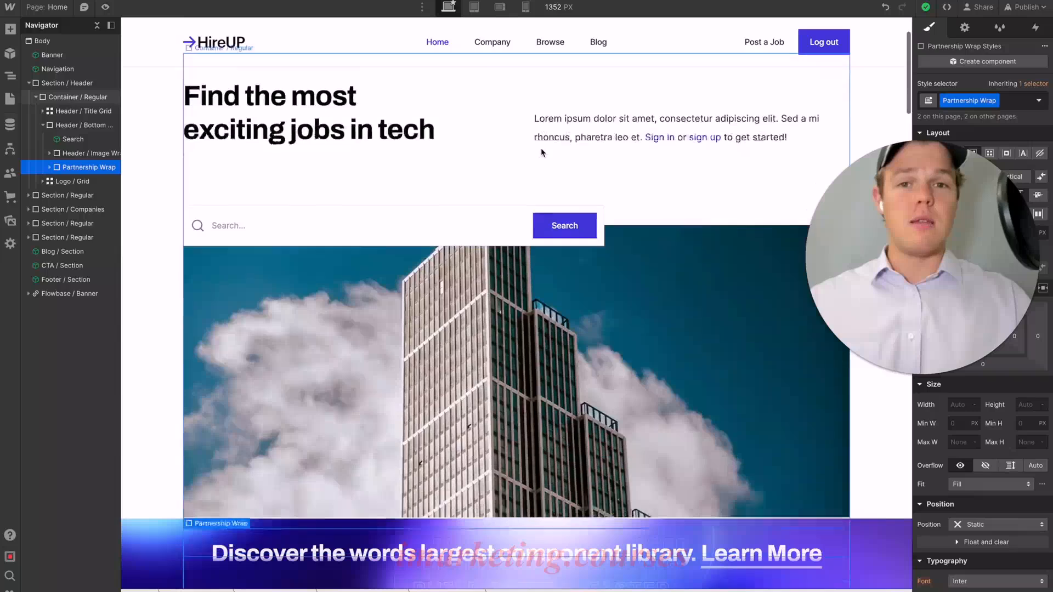
pyautogui.scroll(-2, 542, 153)
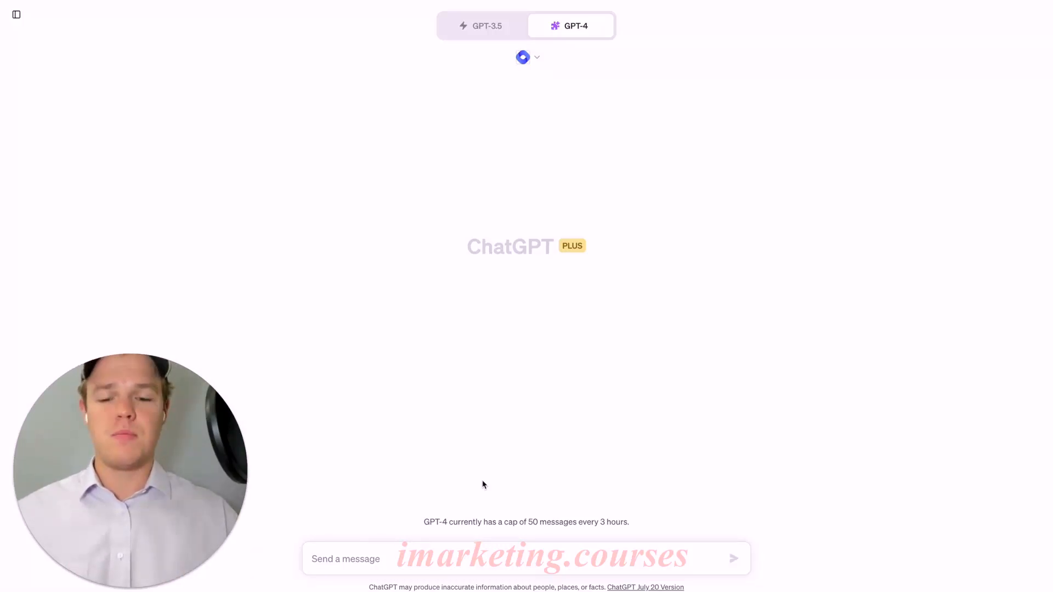
# Switch to ChatGPT and send "We are going to use this chat to build a landing page for our ai automaiton agency".
pyautogui.write('We are going to use this ch')
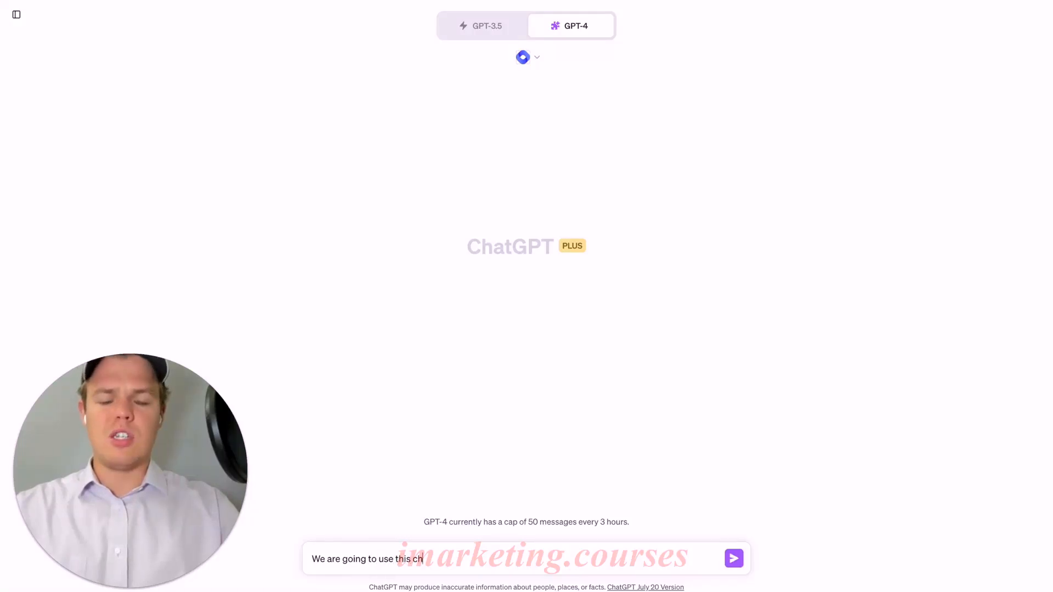
pyautogui.write('at to build a landin gpage for our ai auto')
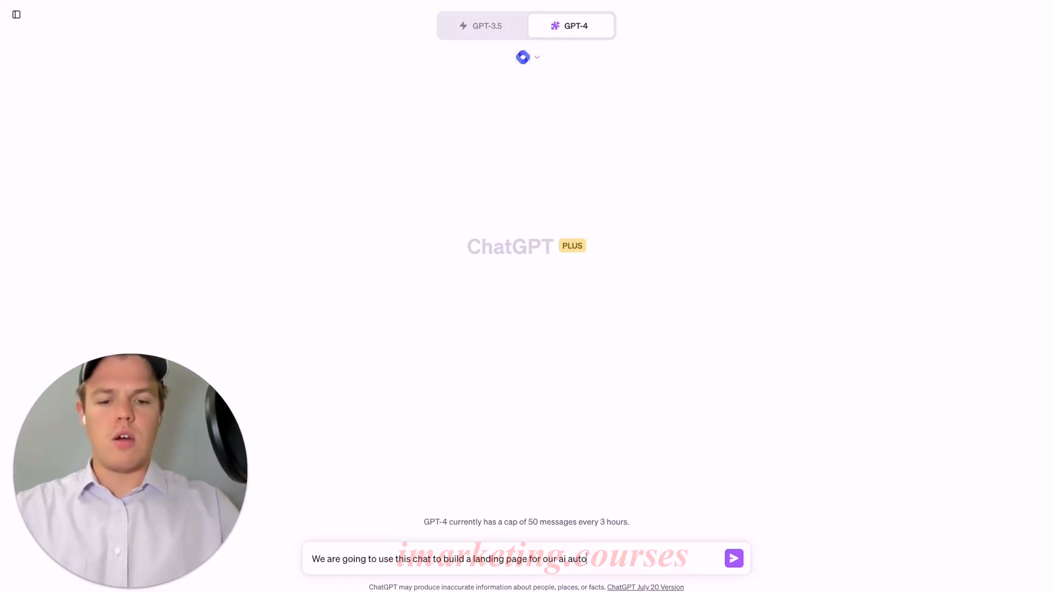
pyautogui.write('n agency')
pyautogui.press('Return')
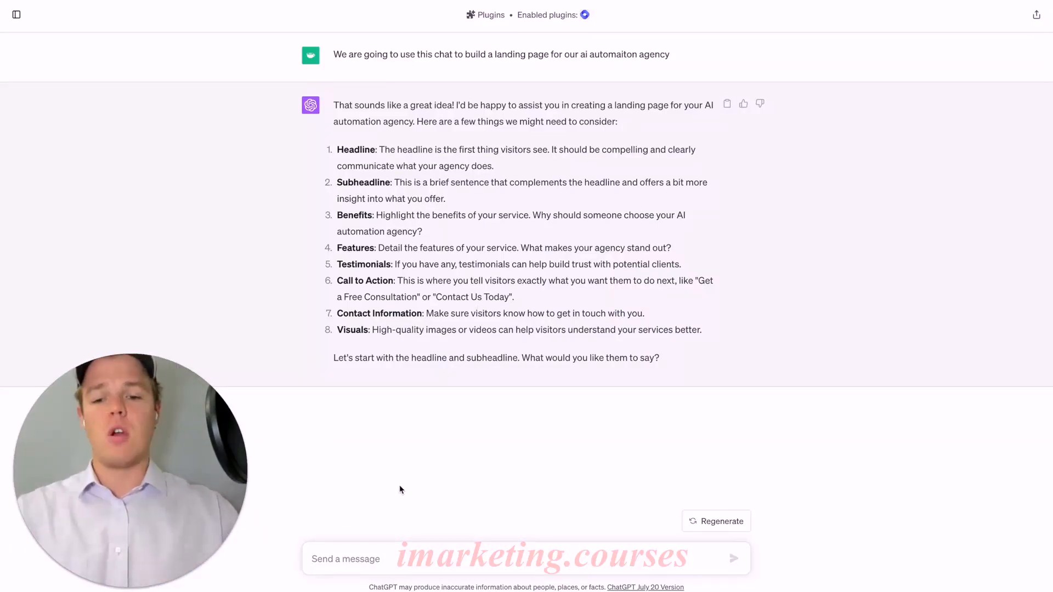
# Send ChatGPT the request "Give me 10 examples of potential business names".
pyautogui.write('Give me')
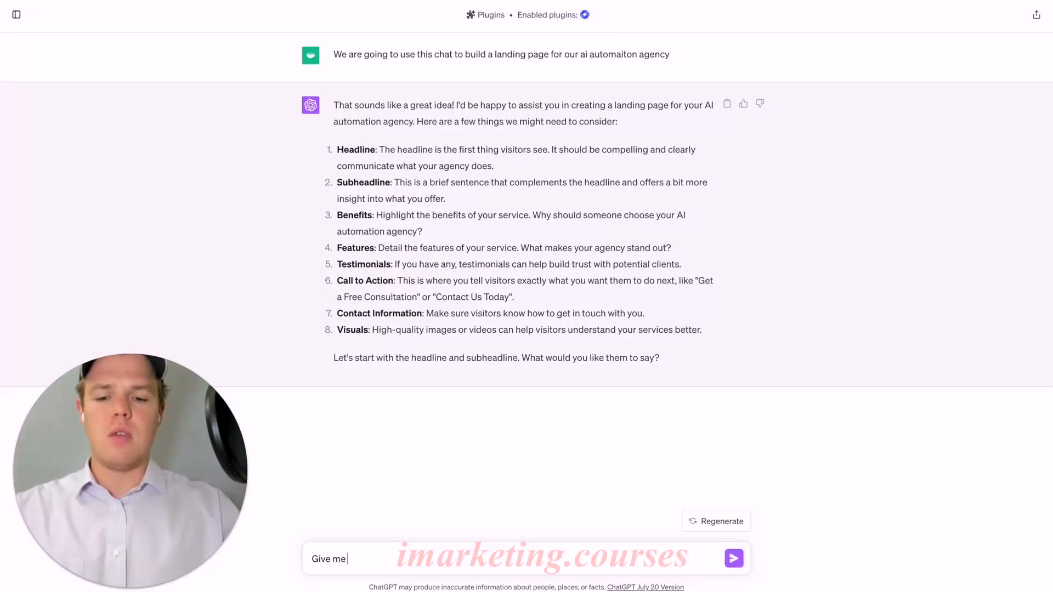
pyautogui.write(' 10 examples of pot')
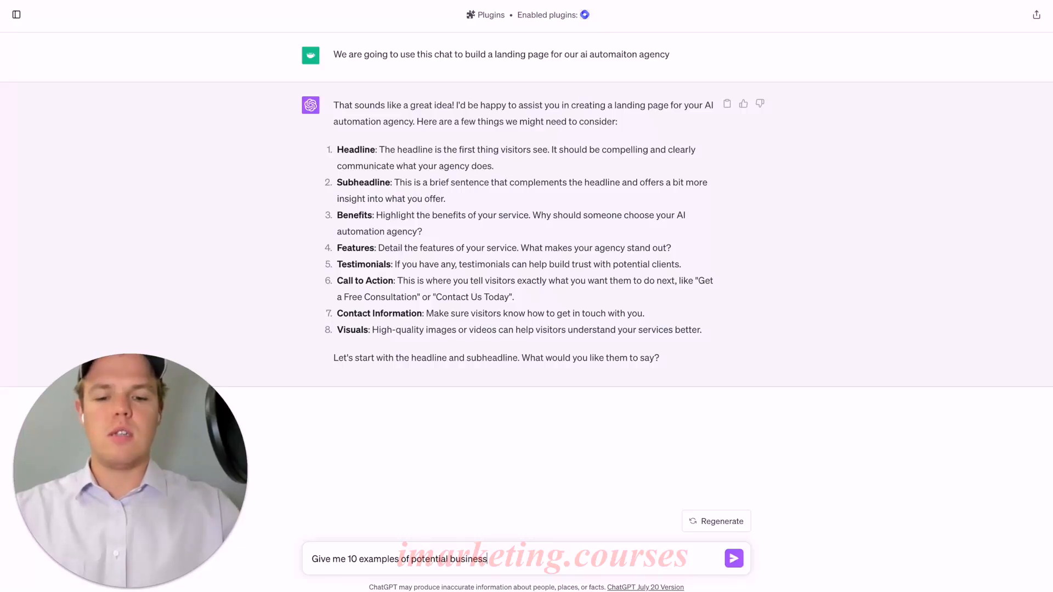
pyautogui.write('ential bus')
pyautogui.press('Return')
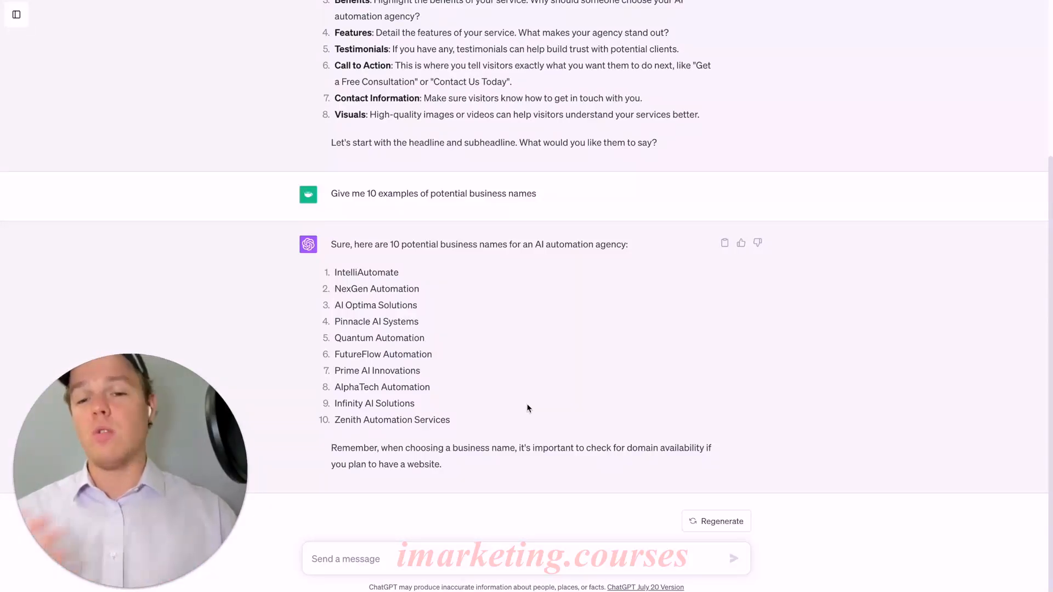
# Copy the suggested name Infinity AI Solutions and start a new message reading "Ok we are going to choose: Infinity AI Solutions".
pyautogui.moveTo(415, 406); pyautogui.dragTo(337, 406)
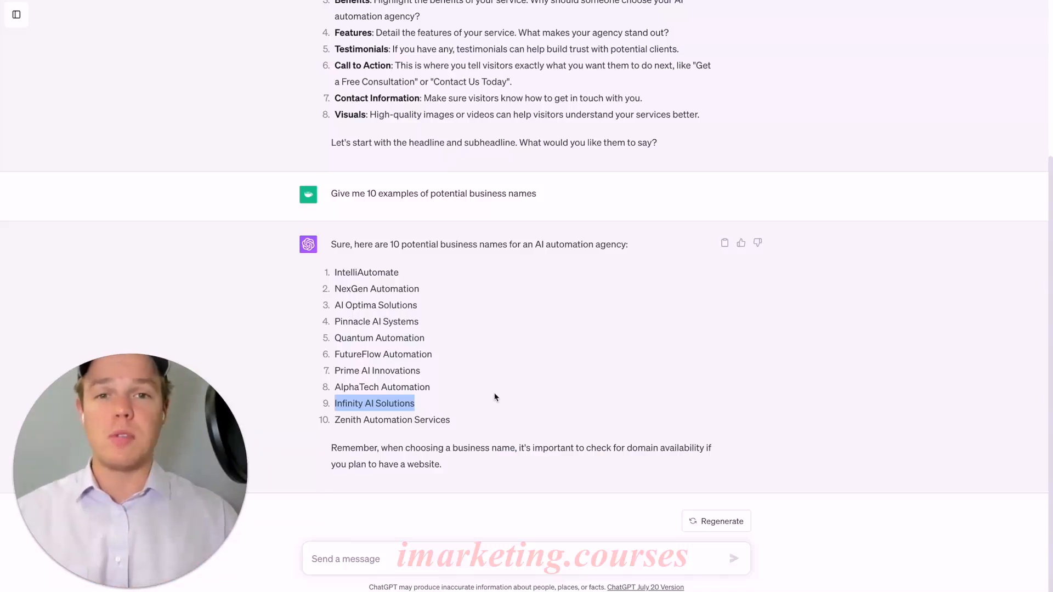
pyautogui.click(416, 559)
pyautogui.write('Ok we')
pyautogui.write(' are goi')
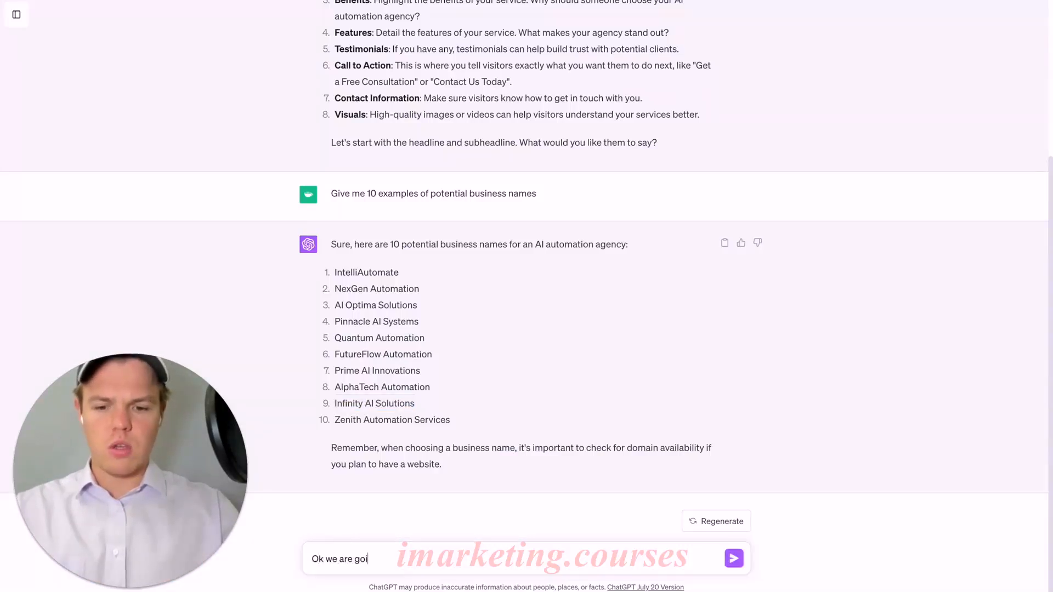
pyautogui.write('ng to choose:')
pyautogui.write('Infinity AI Solutions')
pyautogui.hotkey('shift', 'Return')
# Add "This will be an ai automation agency dedicated for the social media niche, and content generation" to the message and send it.
pyautogui.write('This wi')
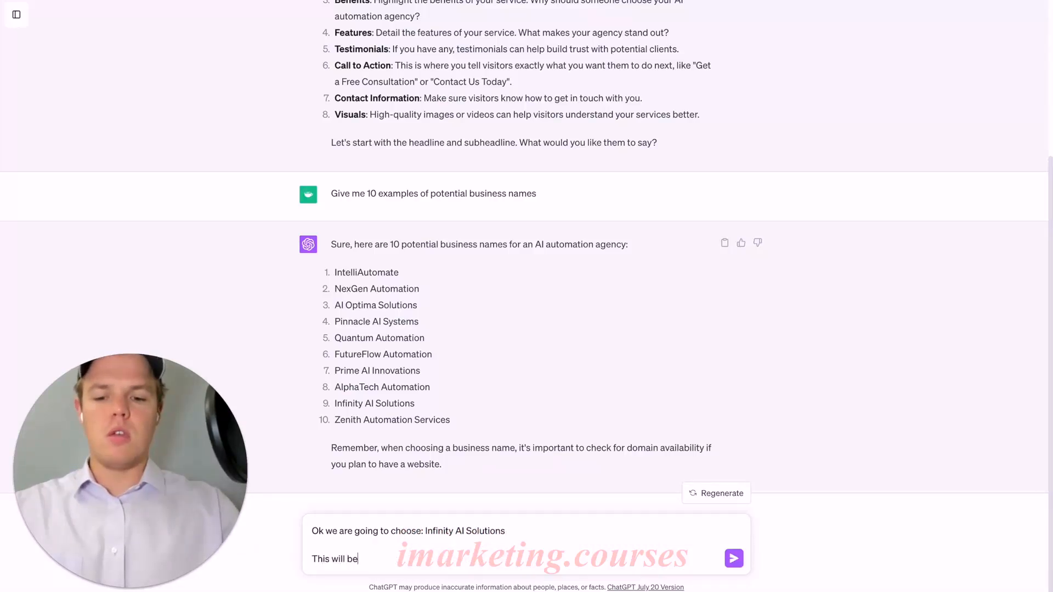
pyautogui.write('ll be an ai automation agency')
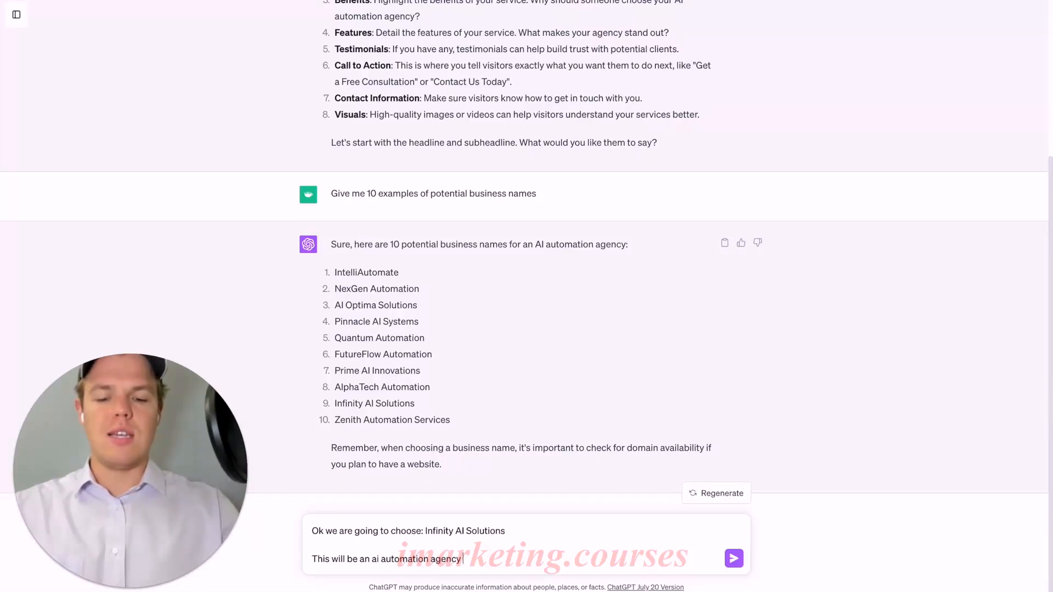
pyautogui.write(' dedicated for the social media niche, and content gen')
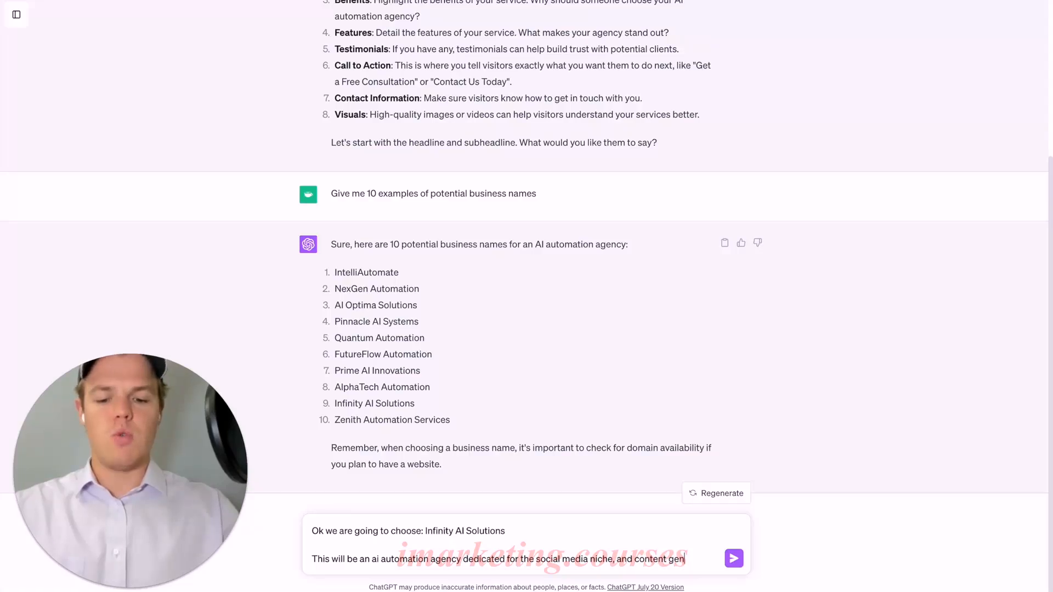
pyautogui.write('eration')
pyautogui.press('Return')
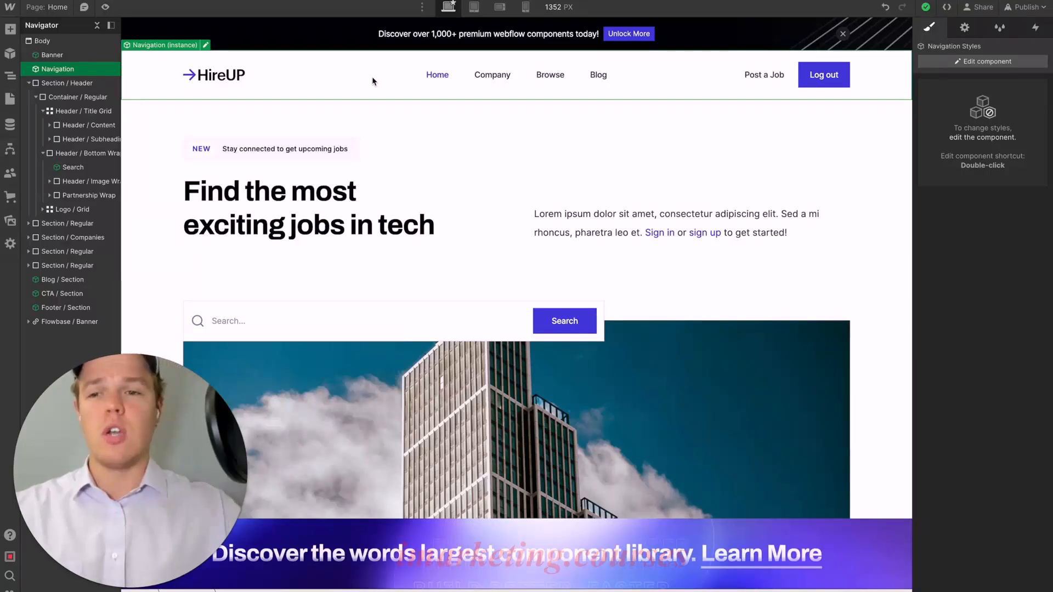
# Switch back to Webflow, edit the Navigation component to delete its Nav Menu and Navigation / Middle block, and return to the page.
pyautogui.click(206, 45)
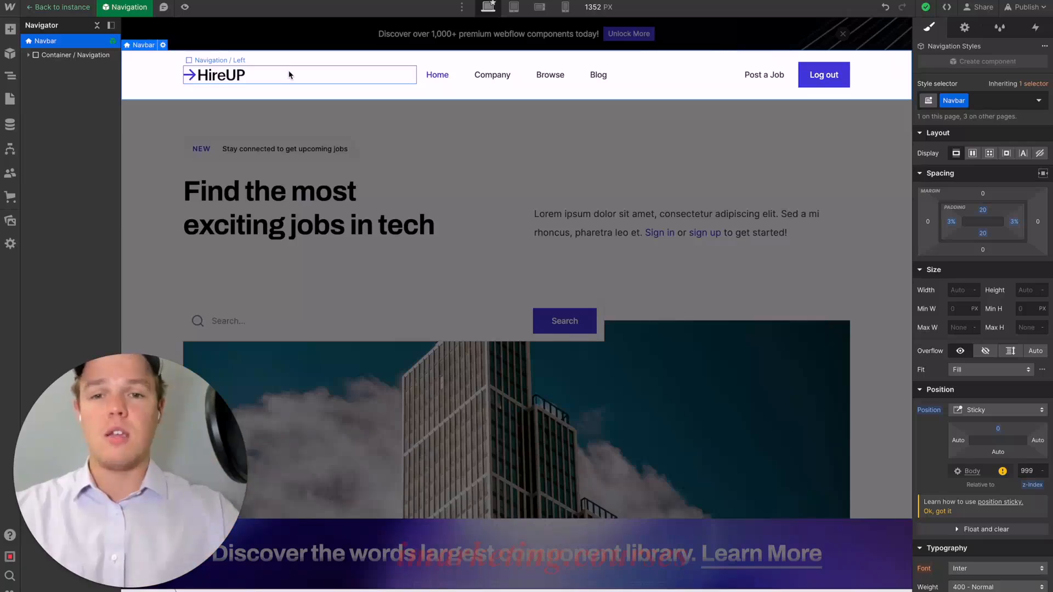
pyautogui.click(494, 77)
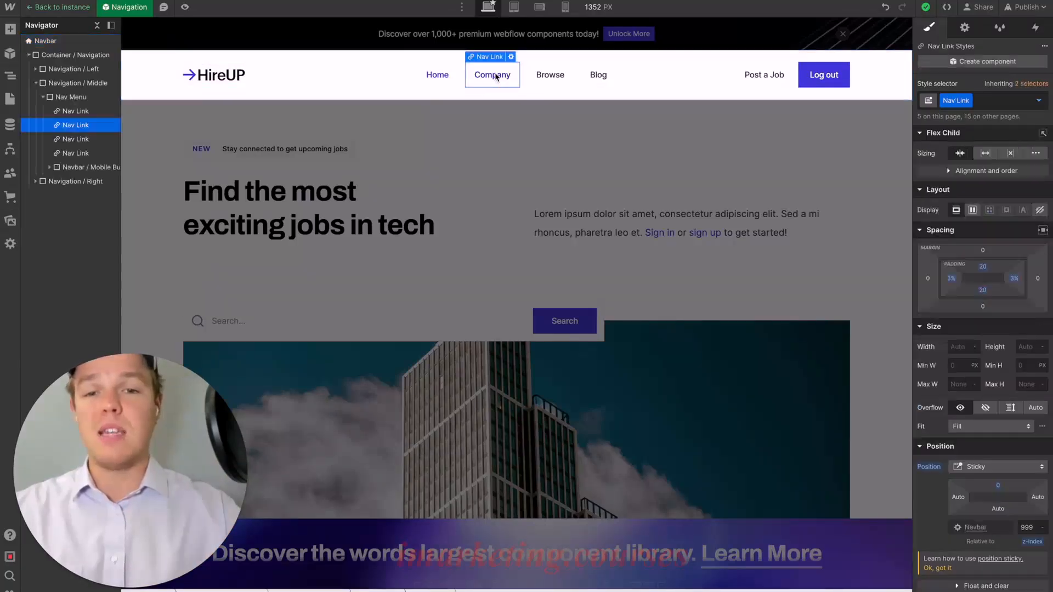
pyautogui.click(433, 77)
pyautogui.click(100, 97)
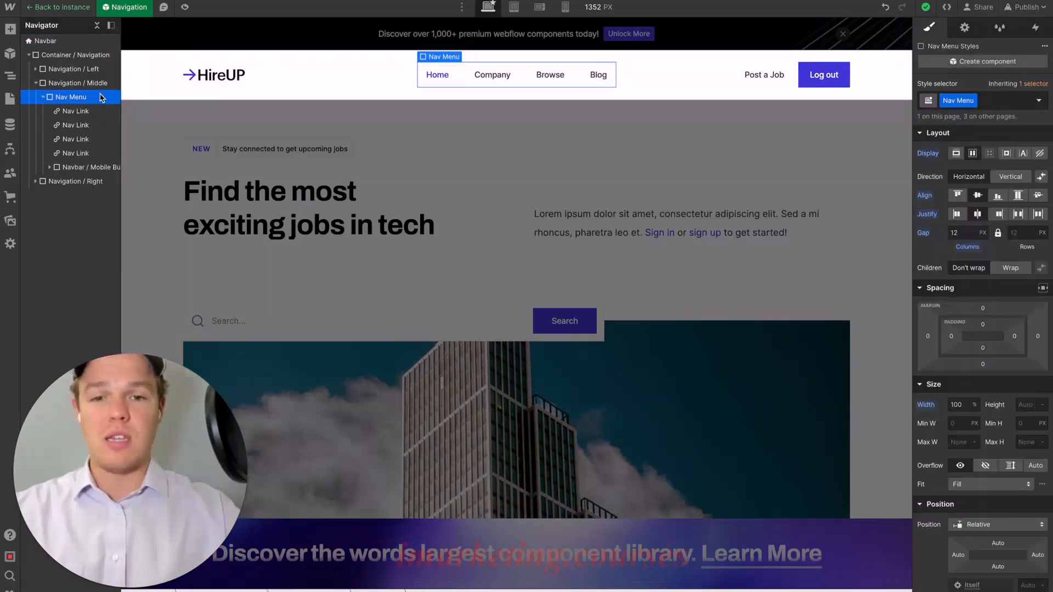
pyautogui.press('Delete')
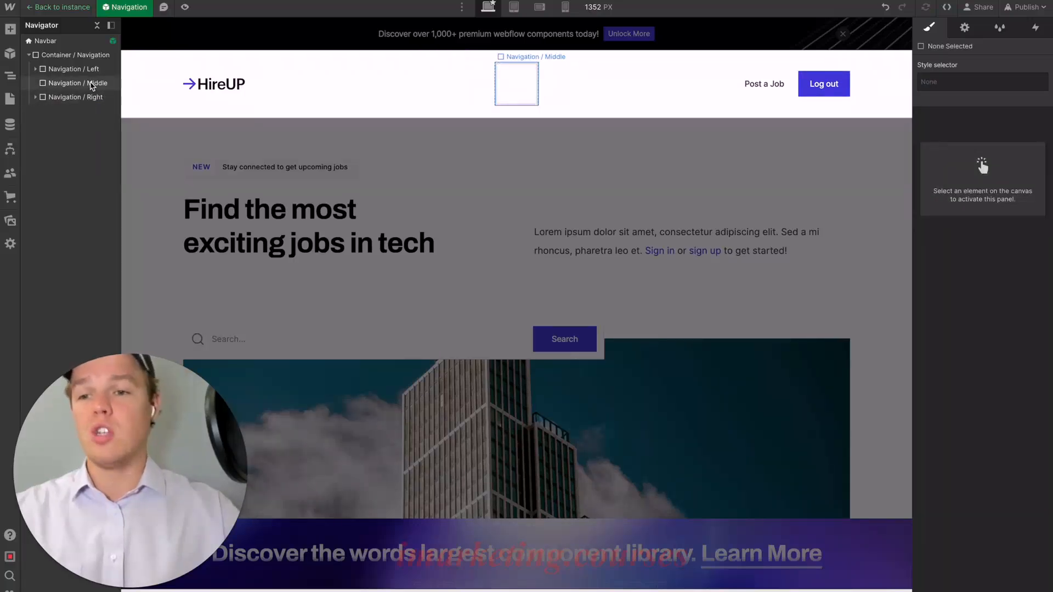
pyautogui.click(92, 84)
pyautogui.press('Delete')
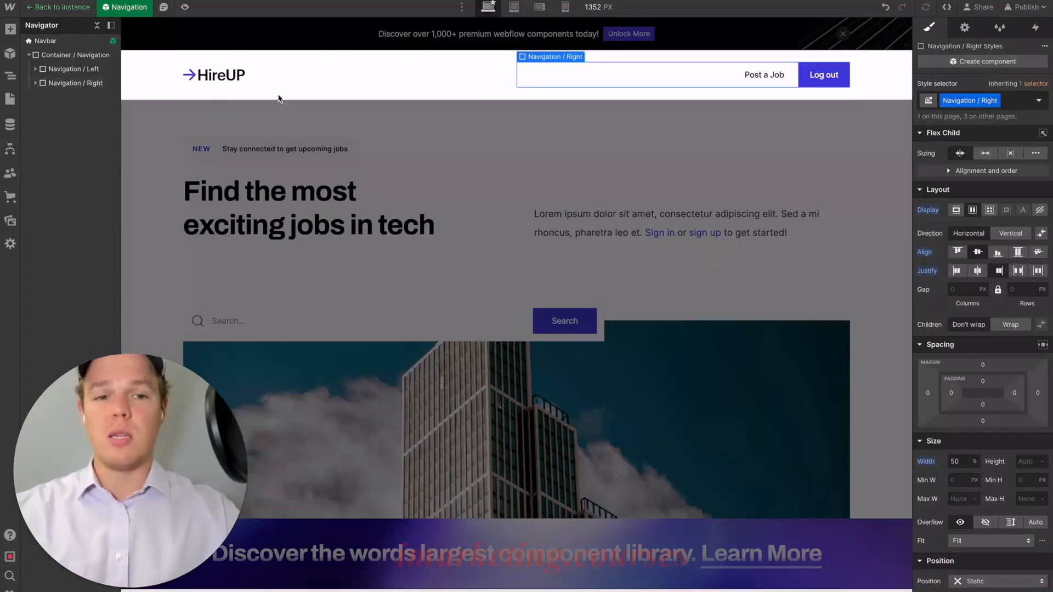
pyautogui.click(722, 120)
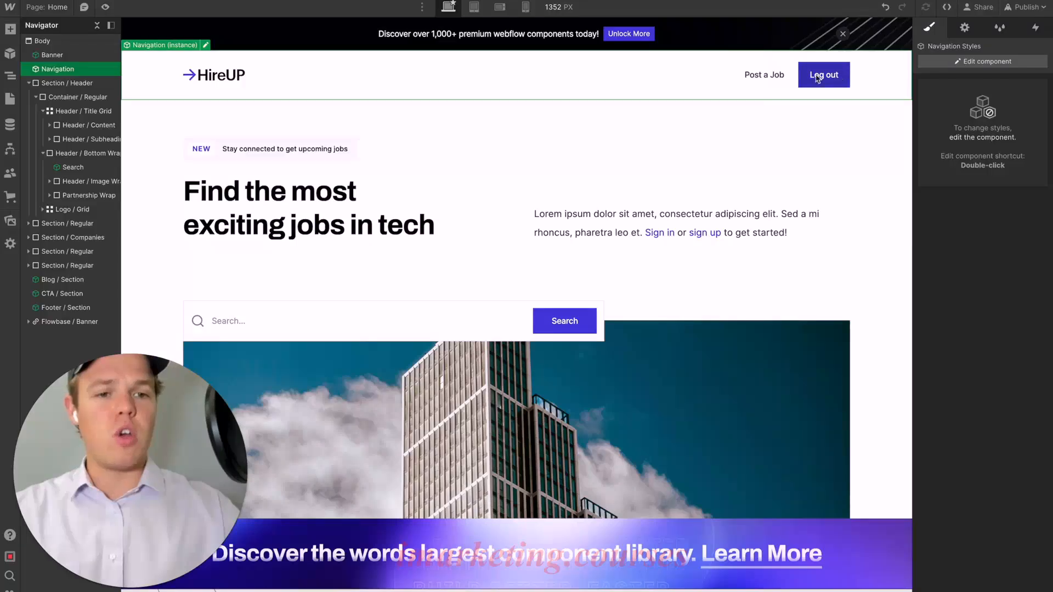
# Reopen the Navigation component and set its Log out button to show the logged-out state.
pyautogui.doubleClick(752, 84)
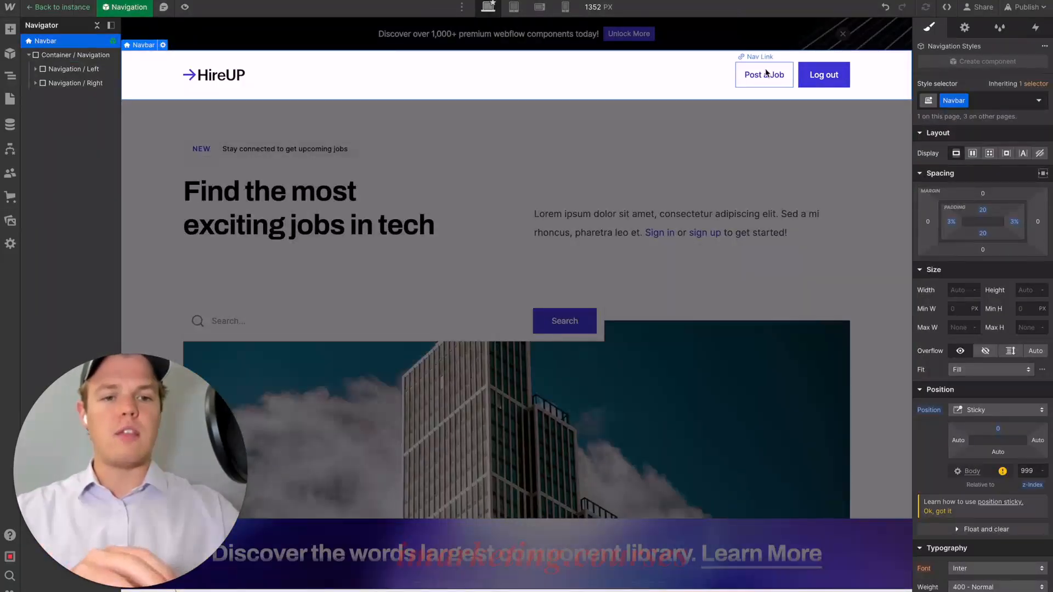
pyautogui.click(765, 74)
pyautogui.click(822, 74)
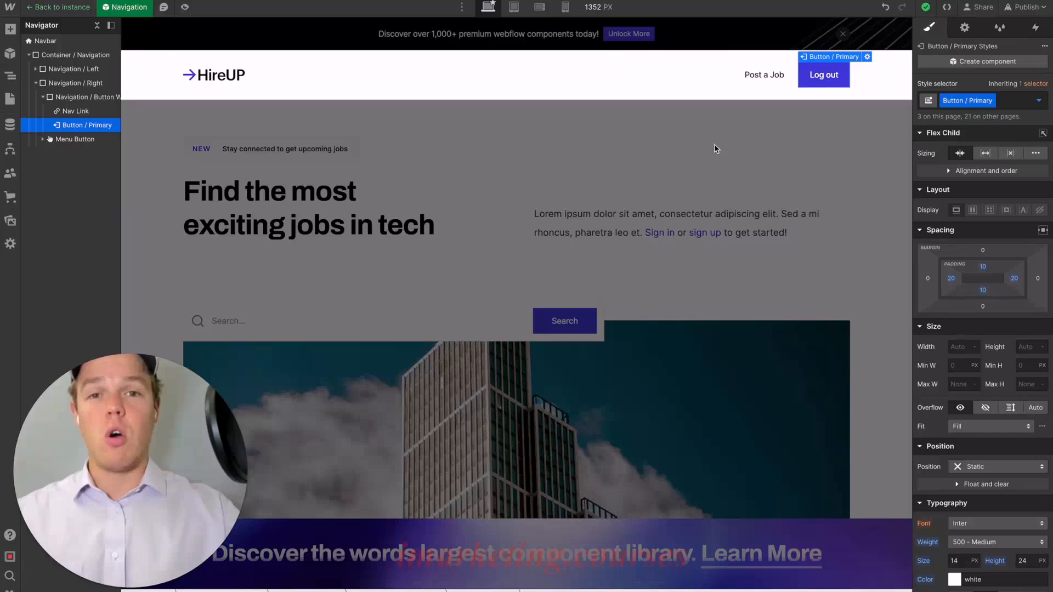
pyautogui.click(873, 58)
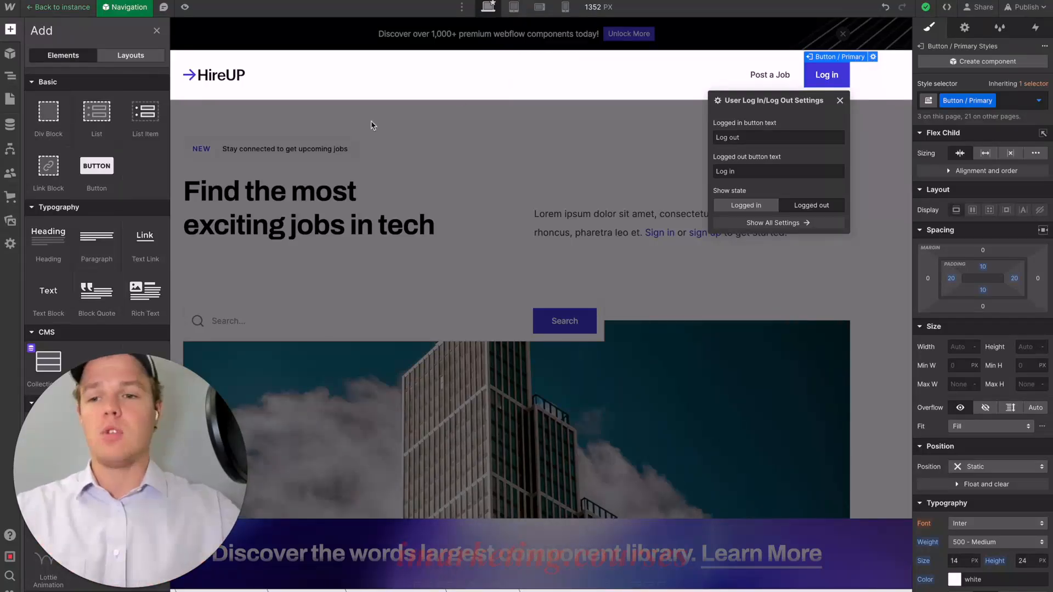
# Add a Button element before the navigation's Log in button and apply the existing Button / Primary class to it.
pyautogui.moveTo(102, 167); pyautogui.dragTo(804, 82)
pyautogui.click(789, 81)
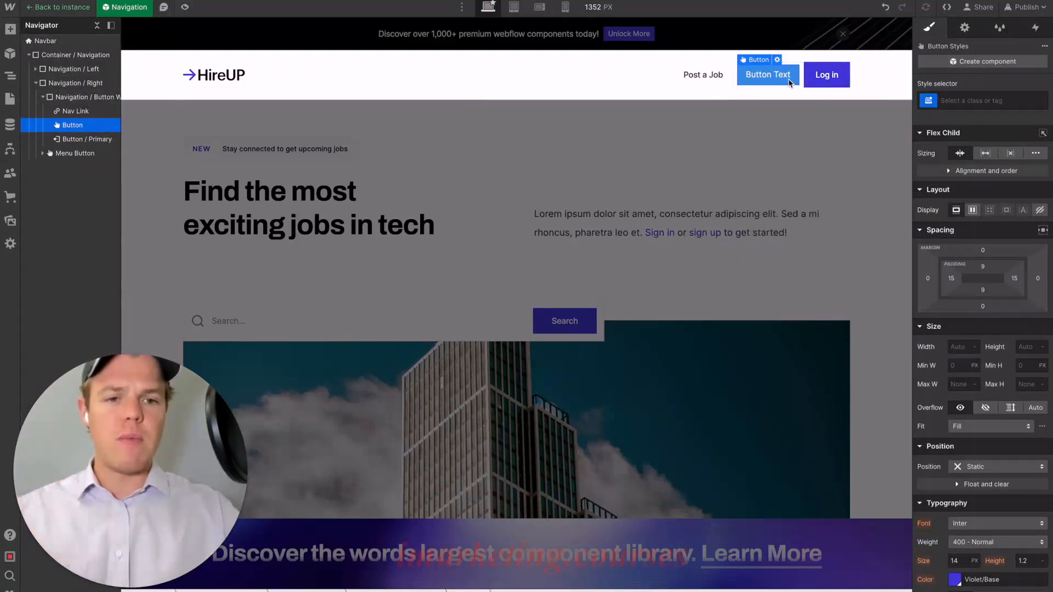
pyautogui.click(822, 79)
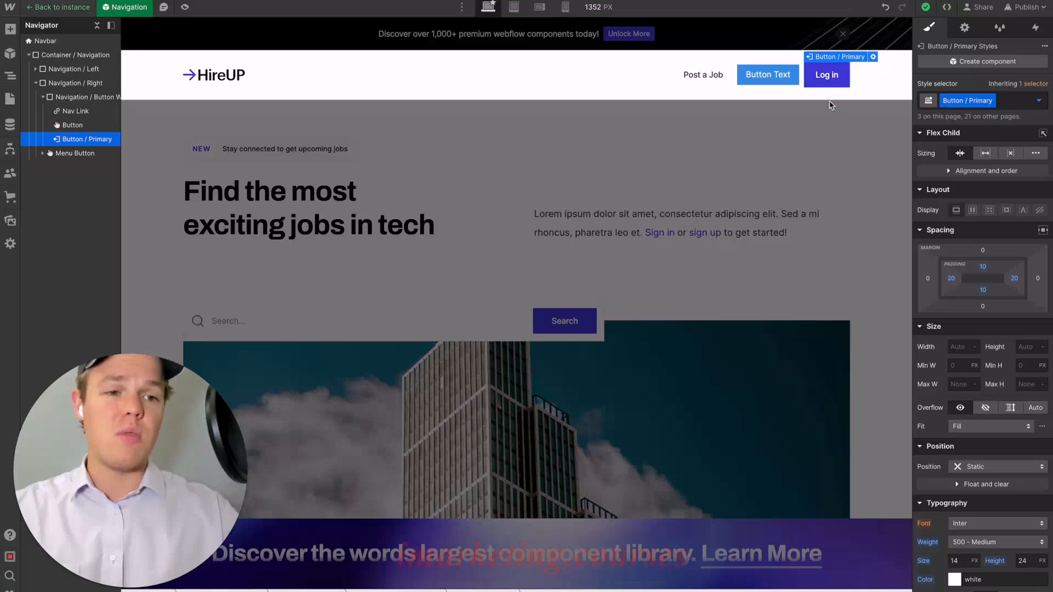
pyautogui.click(768, 74)
pyautogui.click(956, 102)
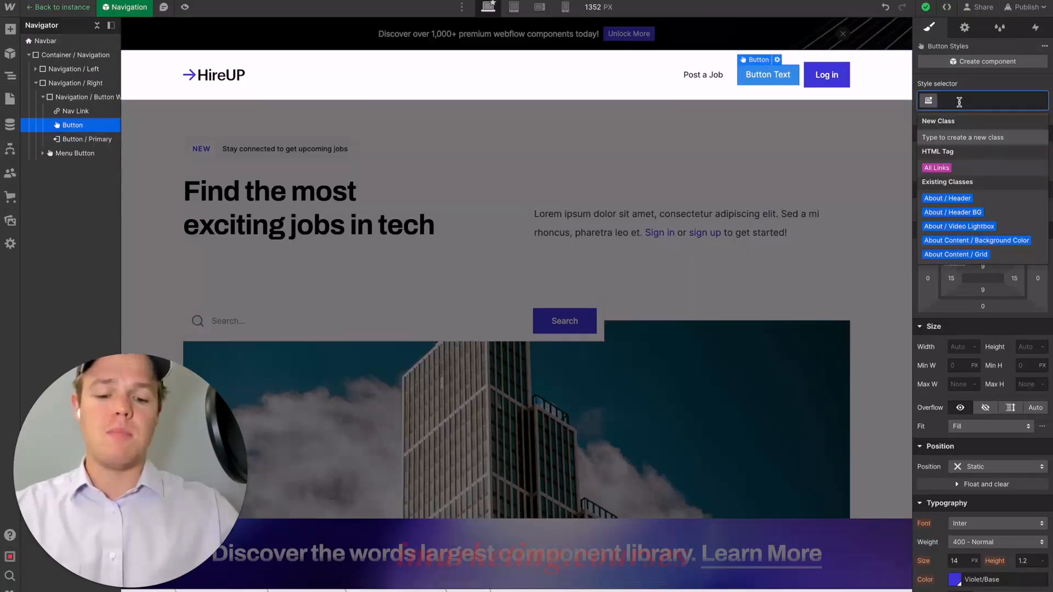
pyautogui.write('button')
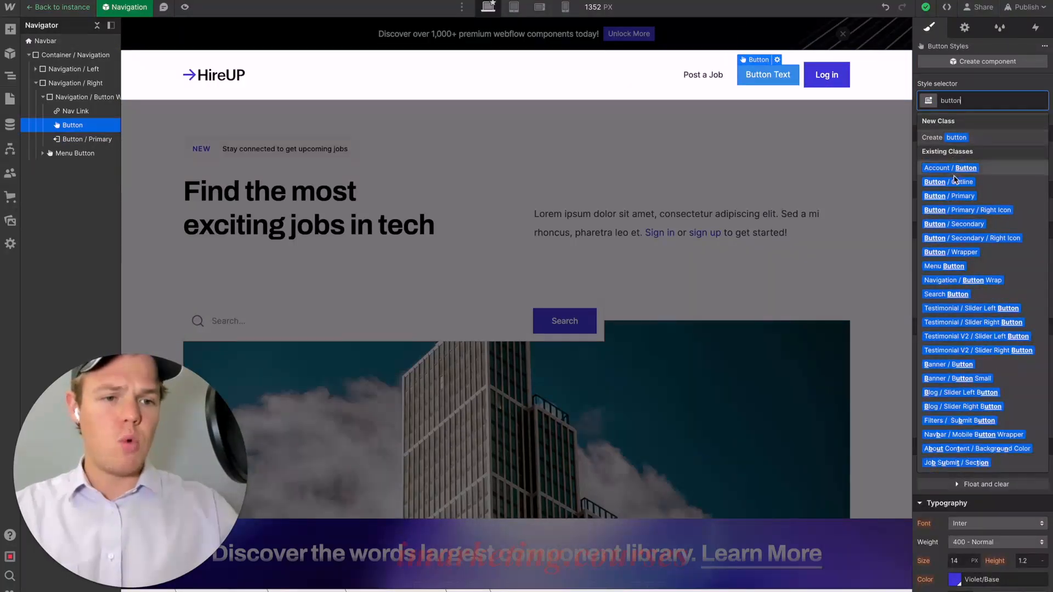
pyautogui.click(953, 196)
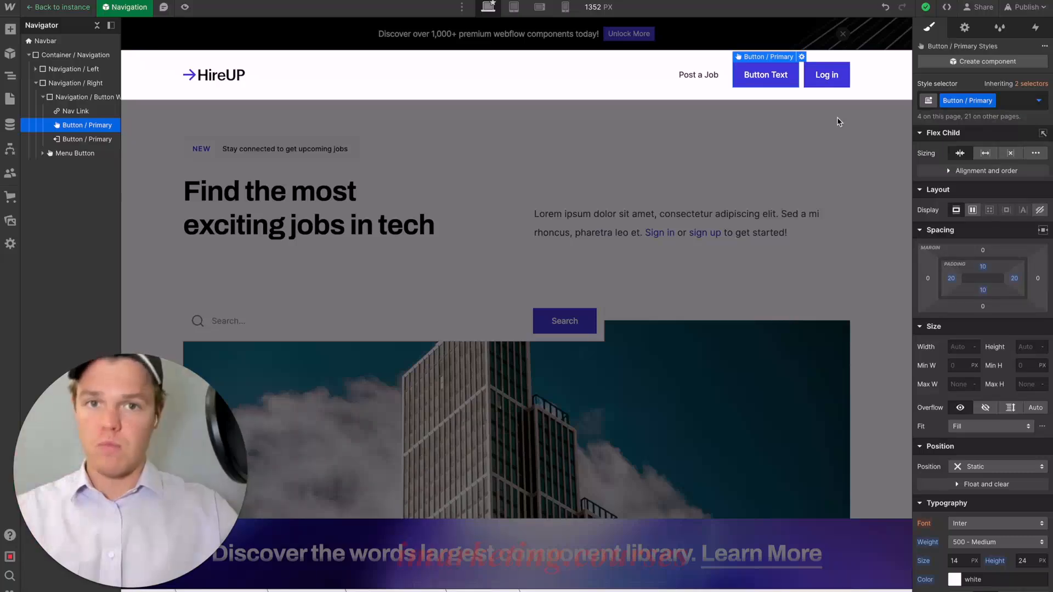
# Delete the Log in button, label the new button "Schedule a Call", and return to the page.
pyautogui.click(831, 82)
pyautogui.press('Delete')
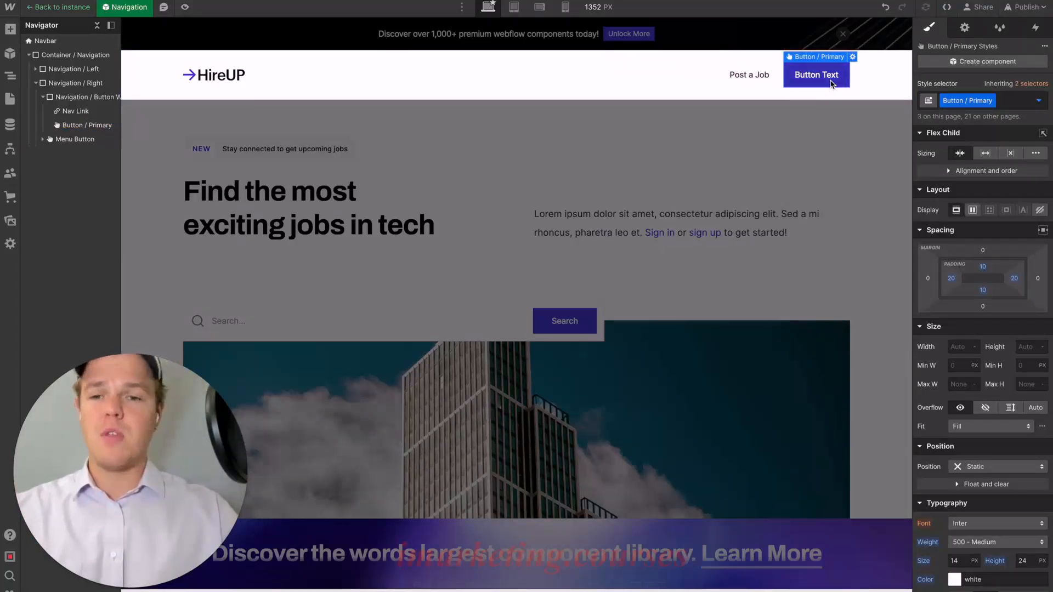
pyautogui.doubleClick(831, 82)
pyautogui.write('Schedule a Call')
pyautogui.press('Escape')
pyautogui.press('Escape')
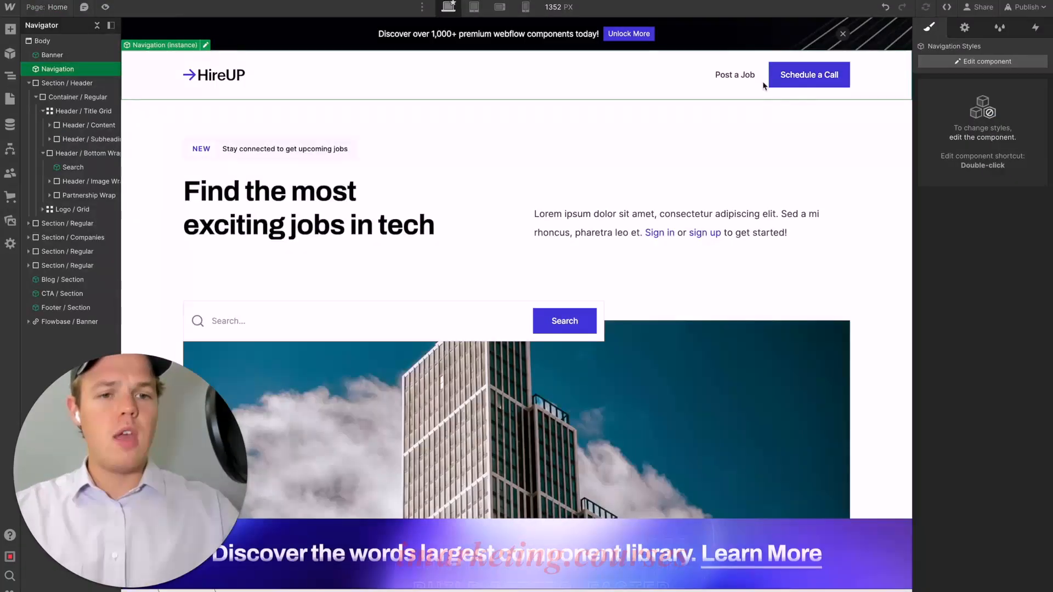
# Publish the site to the selected domains.
pyautogui.doubleClick(800, 82)
pyautogui.click(771, 113)
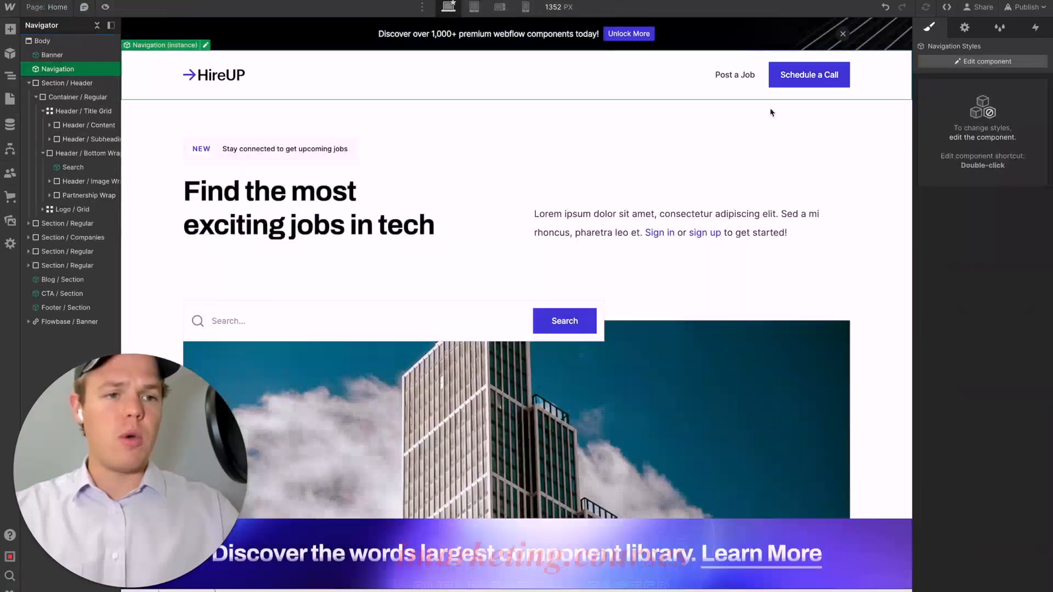
pyautogui.click(1024, 7)
pyautogui.click(987, 181)
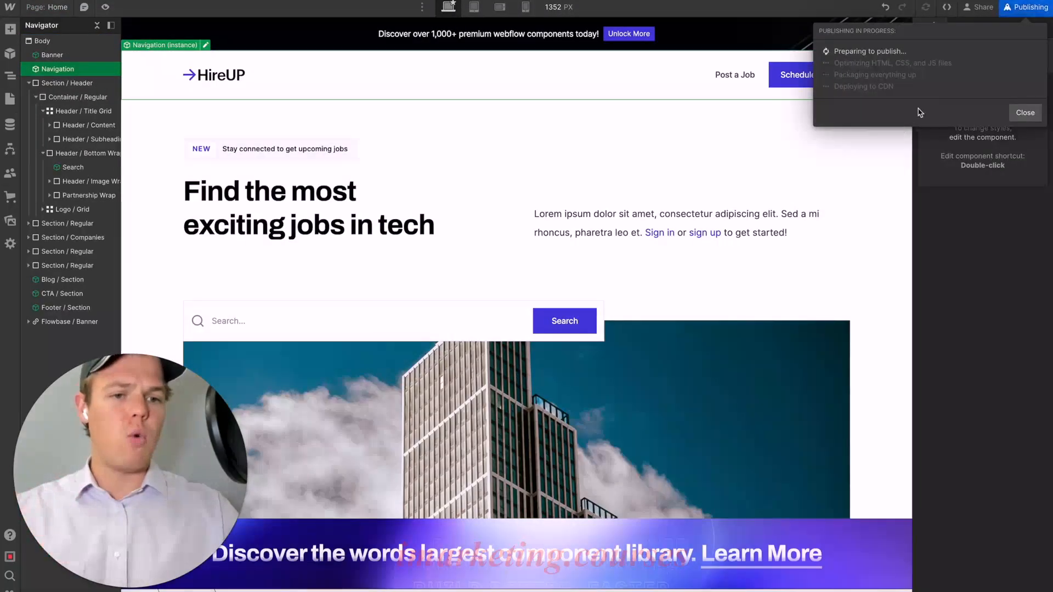
pyautogui.doubleClick(865, 77)
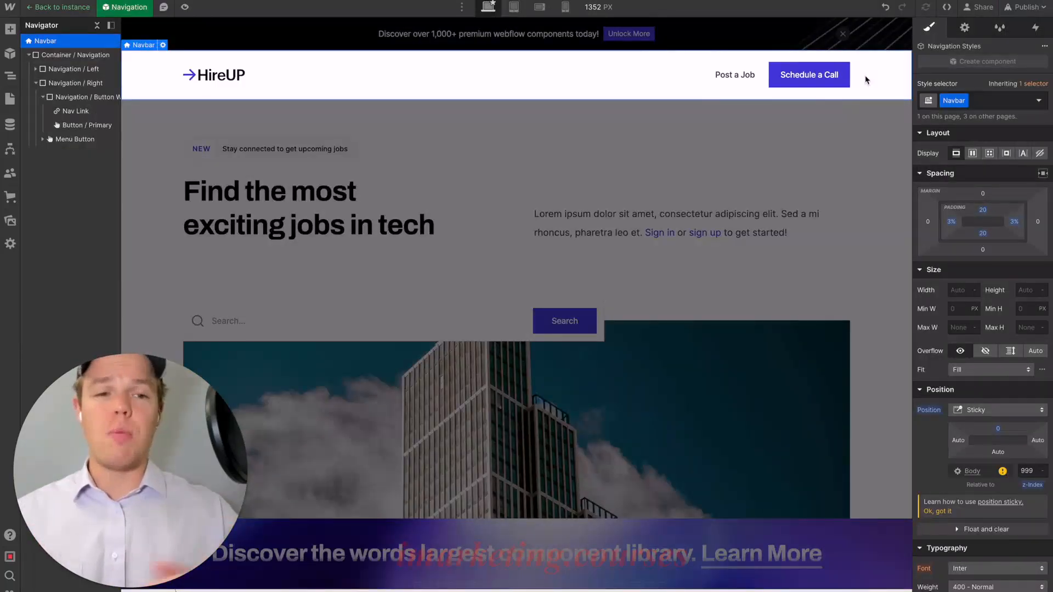
pyautogui.click(814, 87)
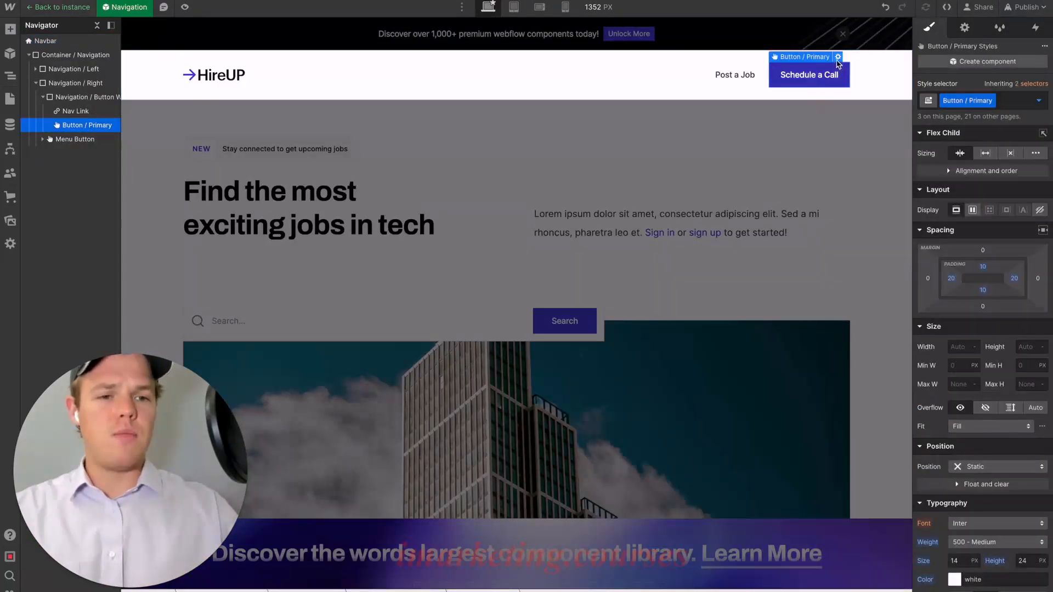
pyautogui.click(837, 58)
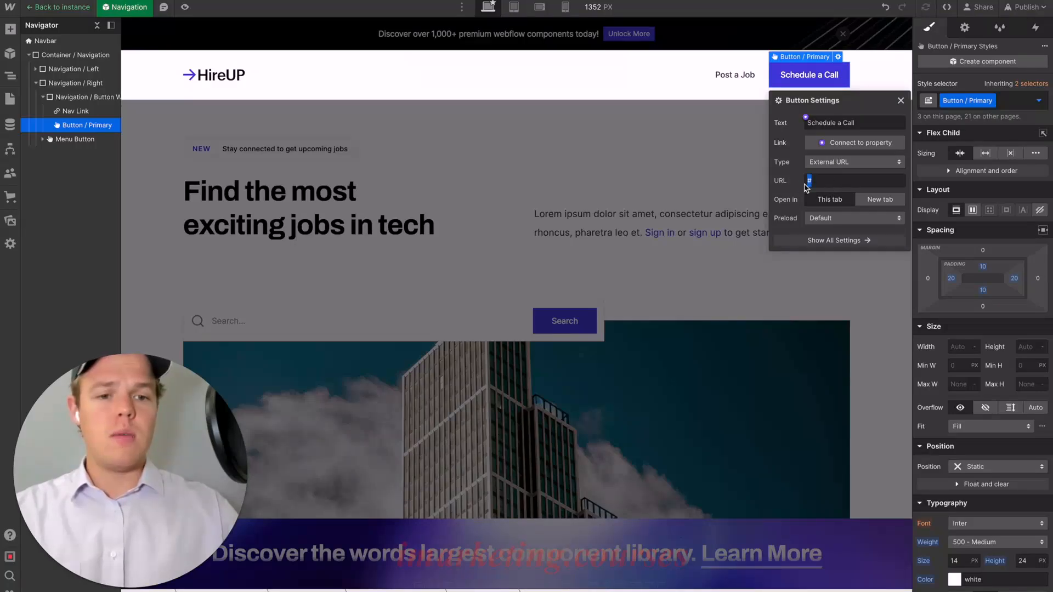
pyautogui.hotkey('ctrl', 'v')
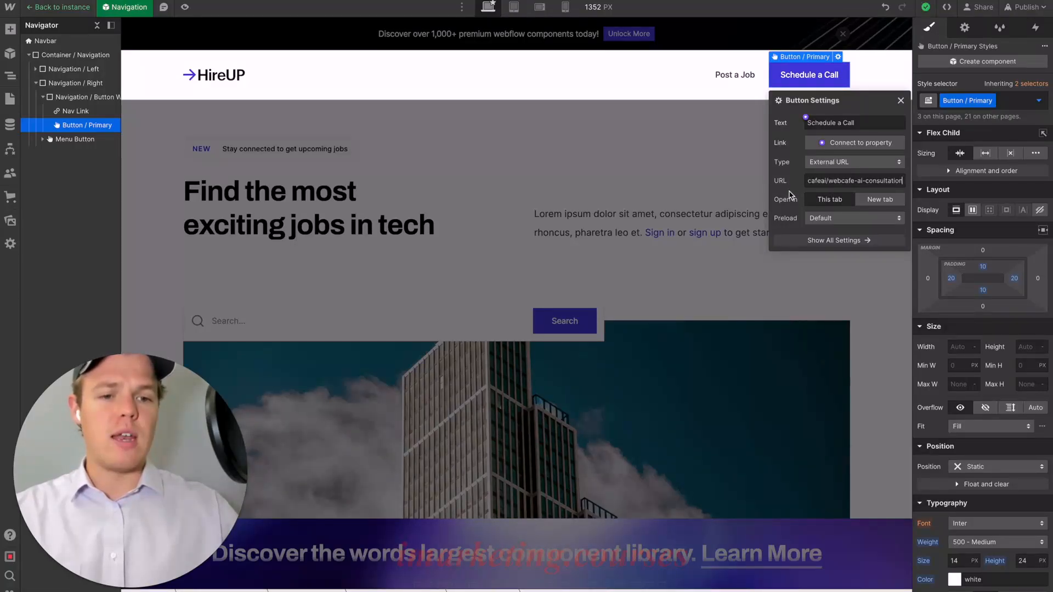
pyautogui.press('Return')
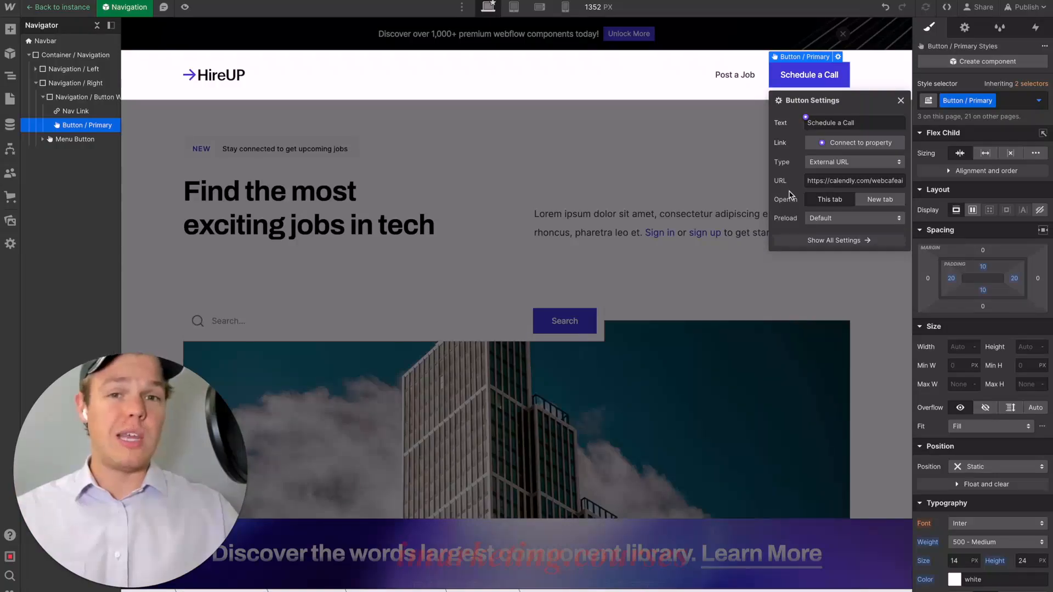
pyautogui.click(880, 202)
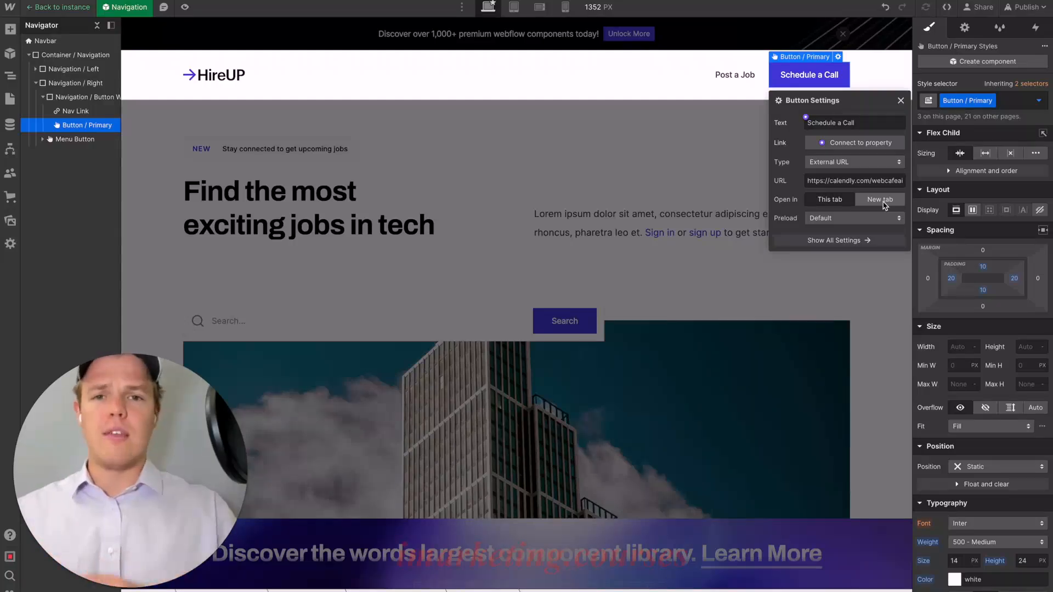
pyautogui.click(882, 202)
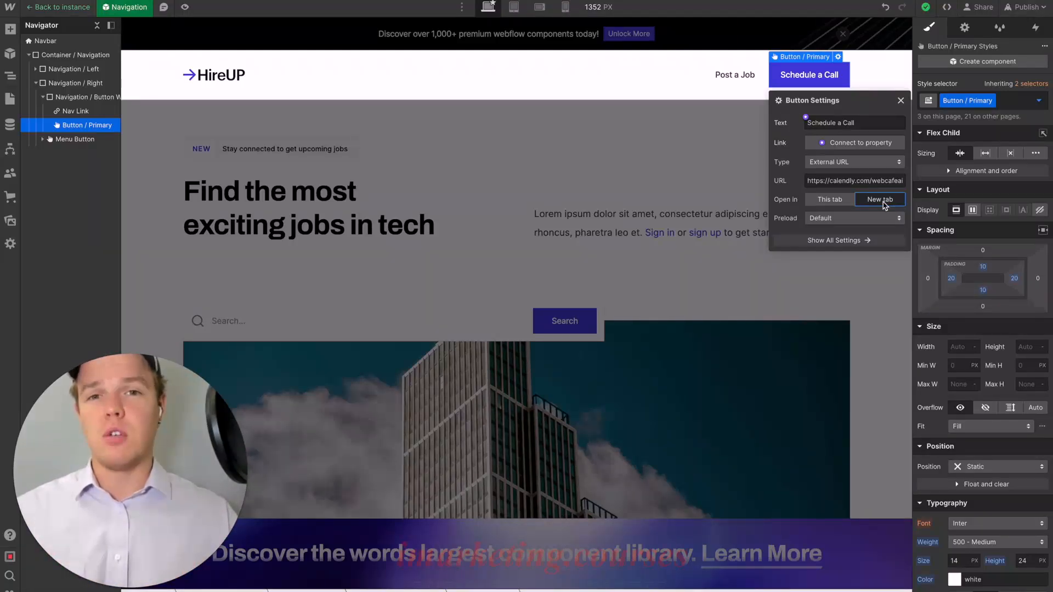
pyautogui.click(721, 149)
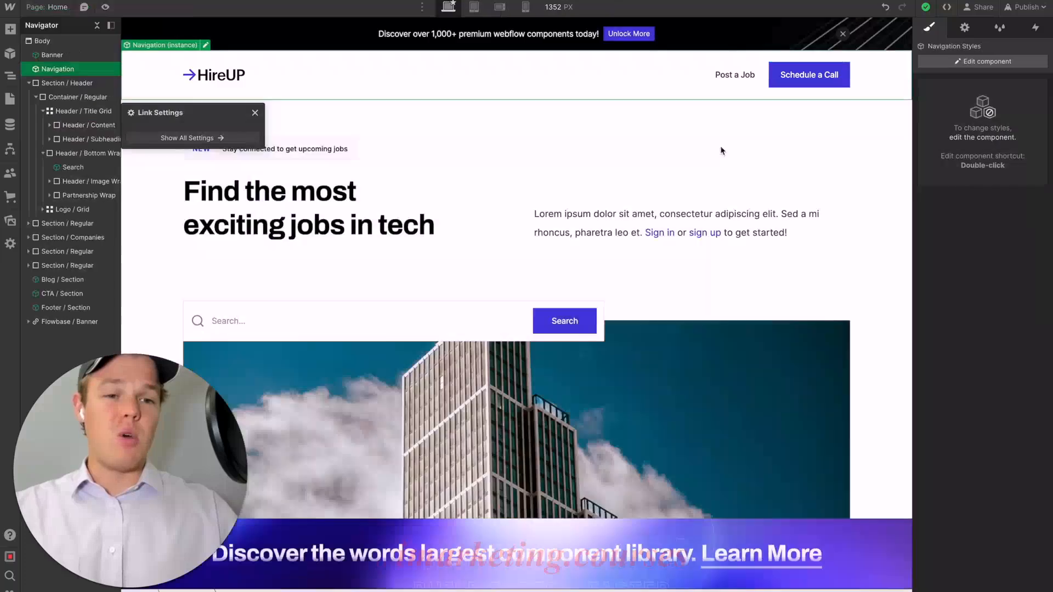
# Republish to the staging domain aiaa-template.webflow.io and test the Schedule a Call button on the live page.
pyautogui.click(1024, 6)
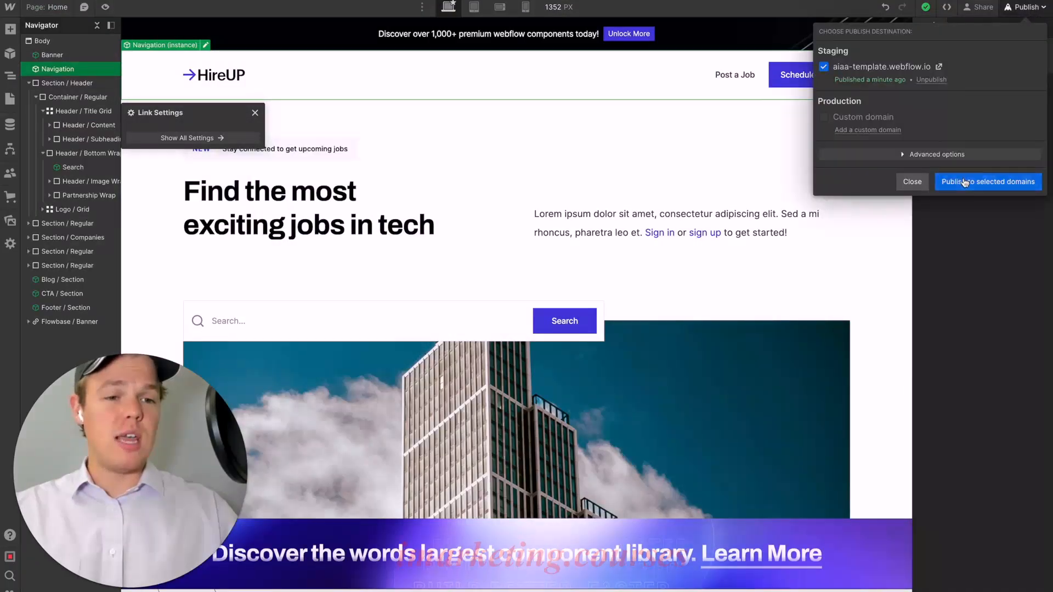
pyautogui.click(987, 179)
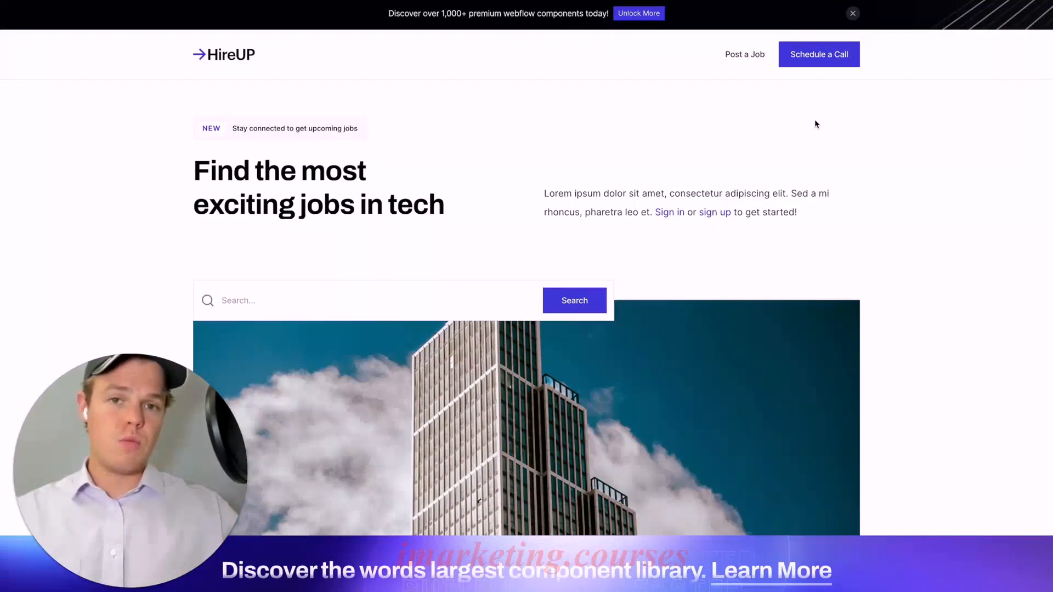
pyautogui.click(825, 59)
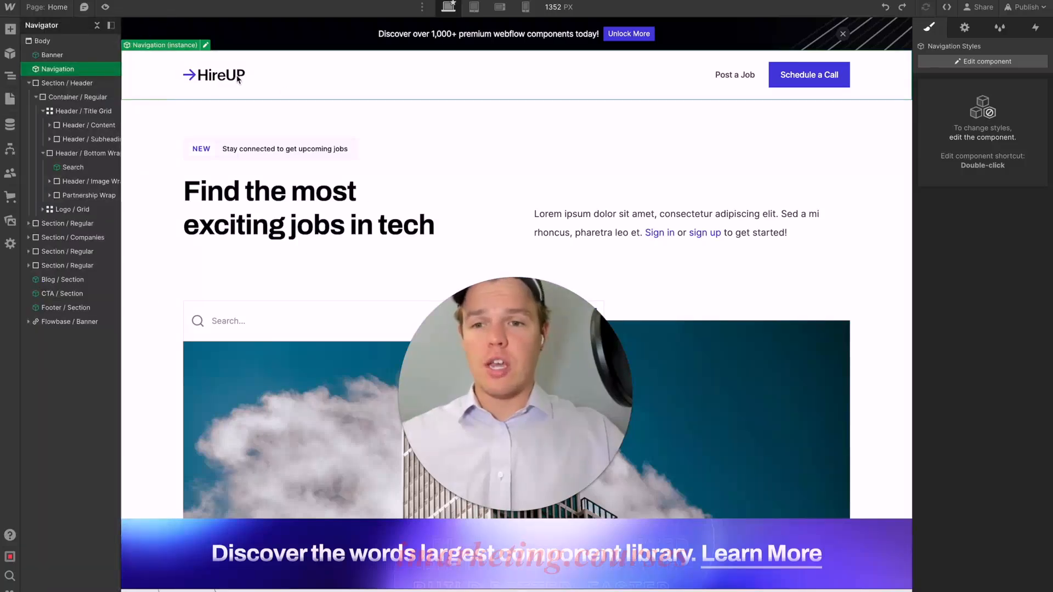
# Reopen the Navigation component and replace the HireUP logo image with the Marketplace Logo asset.
pyautogui.doubleClick(239, 80)
pyautogui.click(228, 81)
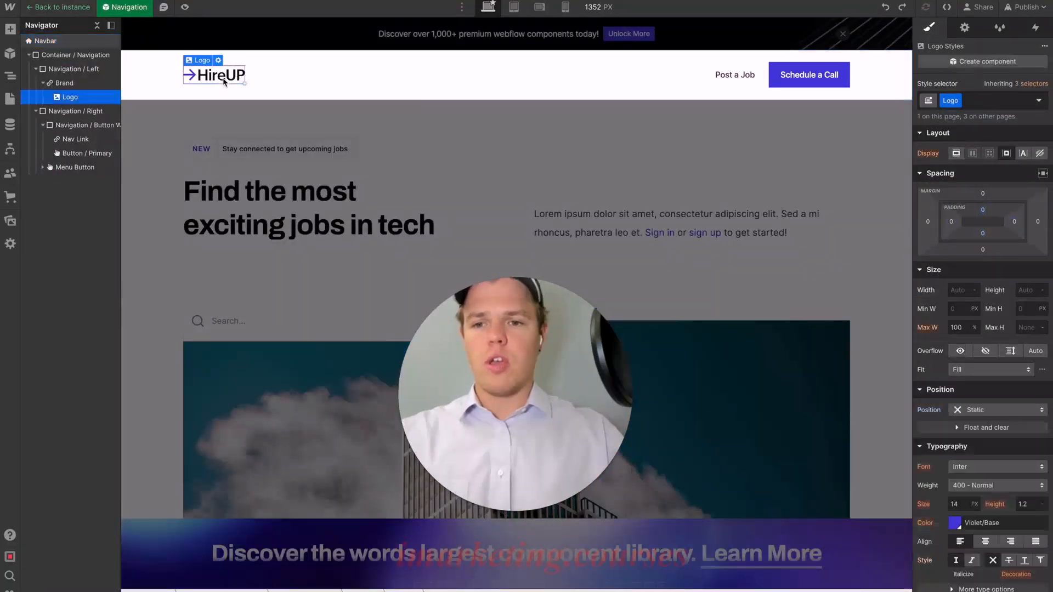
pyautogui.click(218, 60)
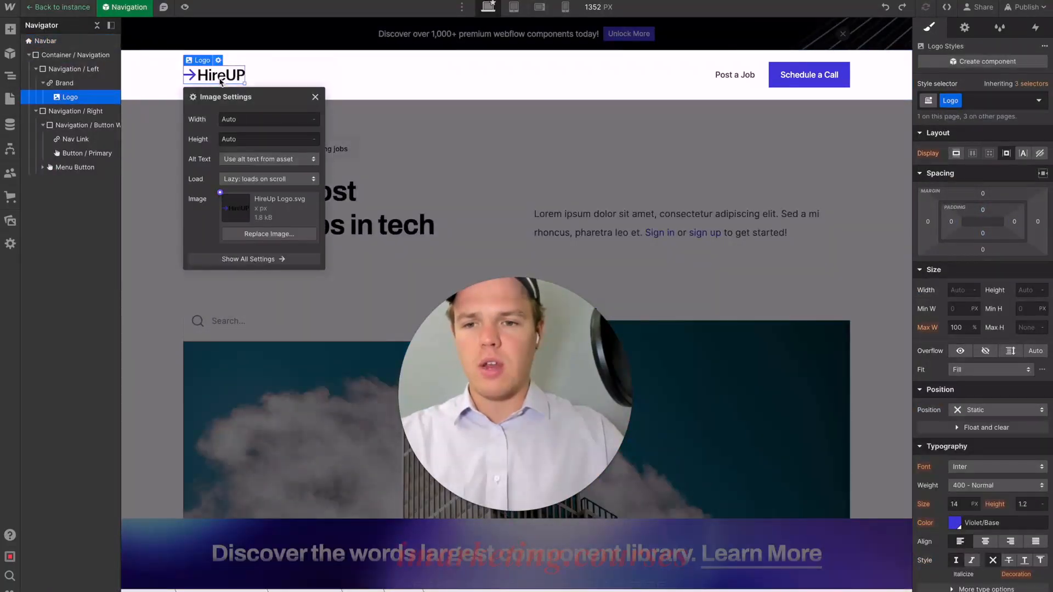
pyautogui.click(258, 234)
pyautogui.click(62, 123)
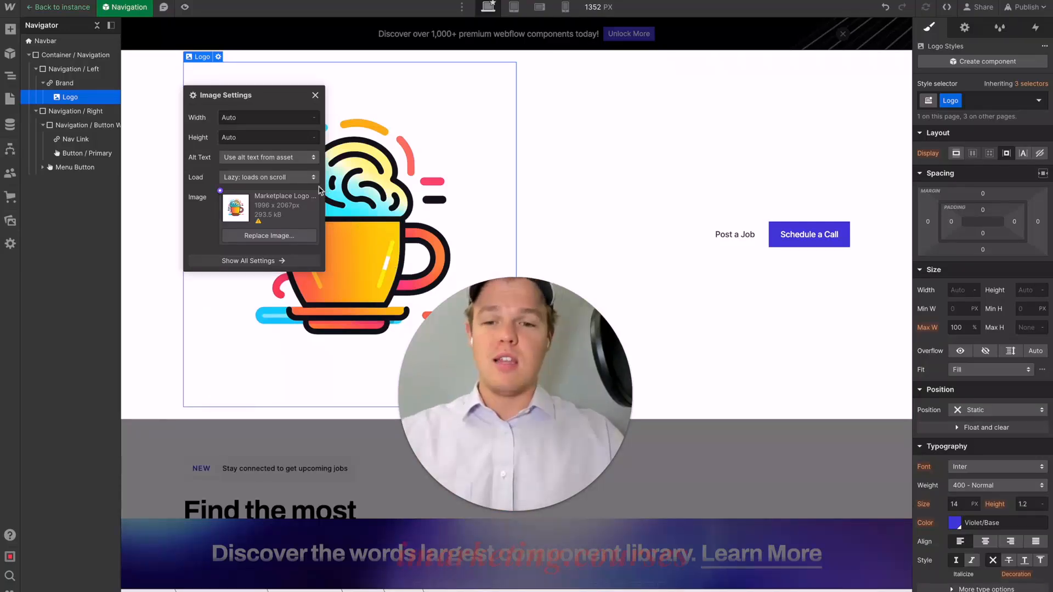
# Set the navigation logo's width to 60 px, leaving its height on Auto, and return to the page.
pyautogui.click(240, 121)
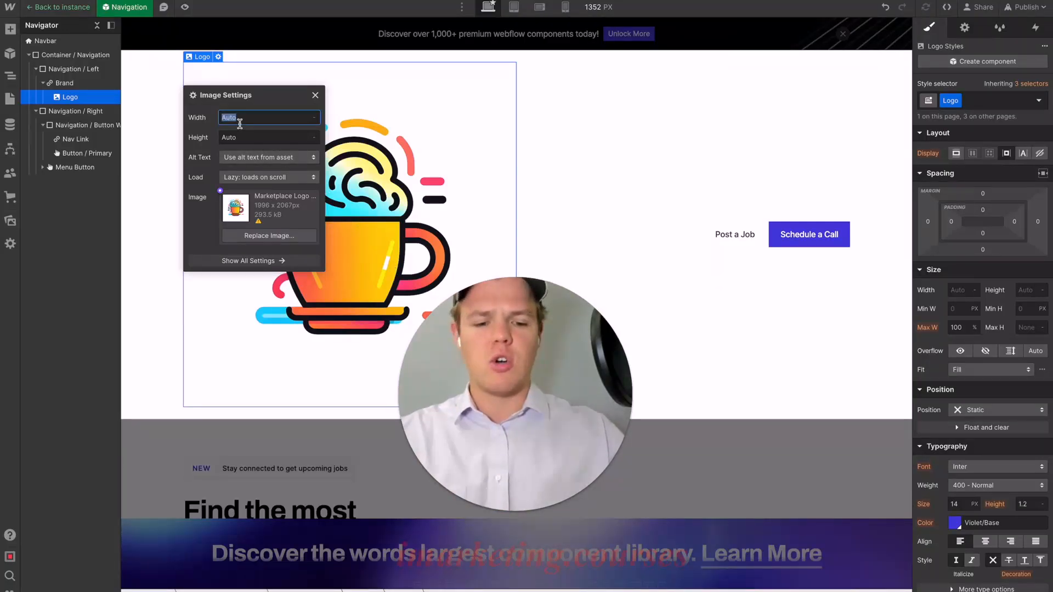
pyautogui.write('40')
pyautogui.press('Return')
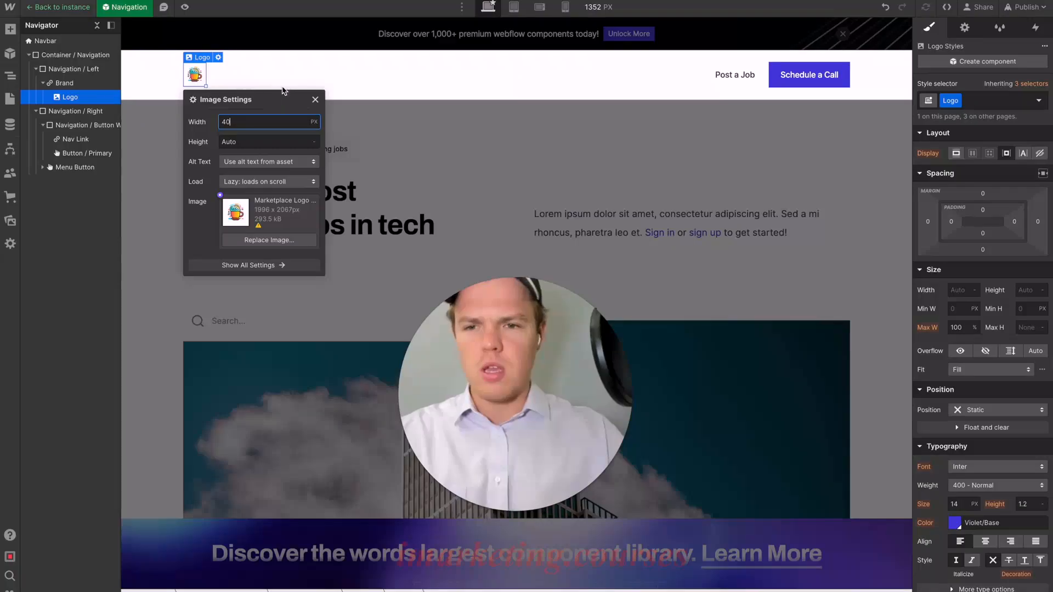
pyautogui.write('60')
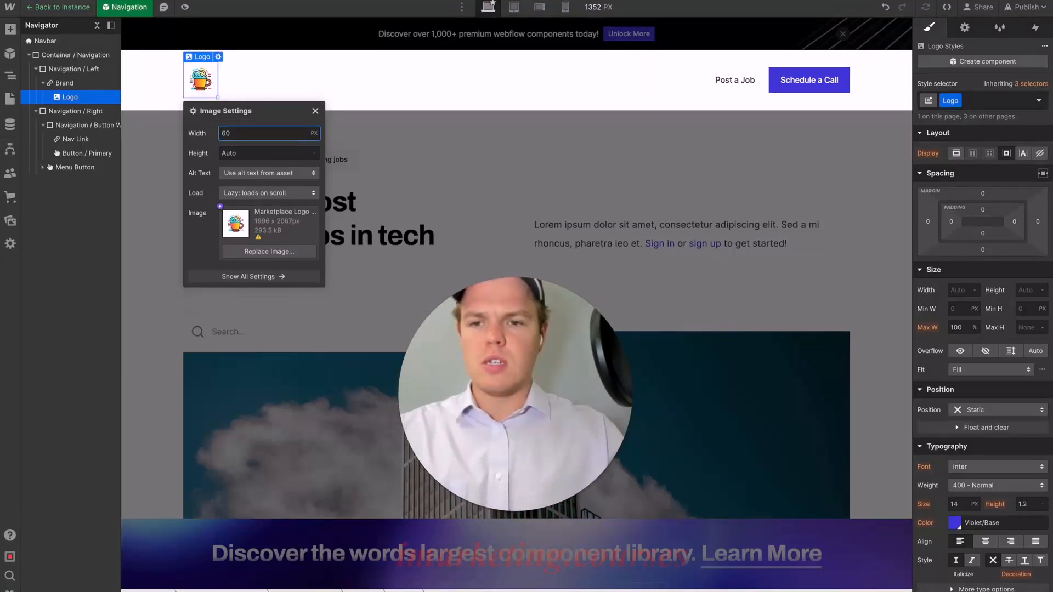
pyautogui.click(316, 111)
pyautogui.doubleClick(414, 195)
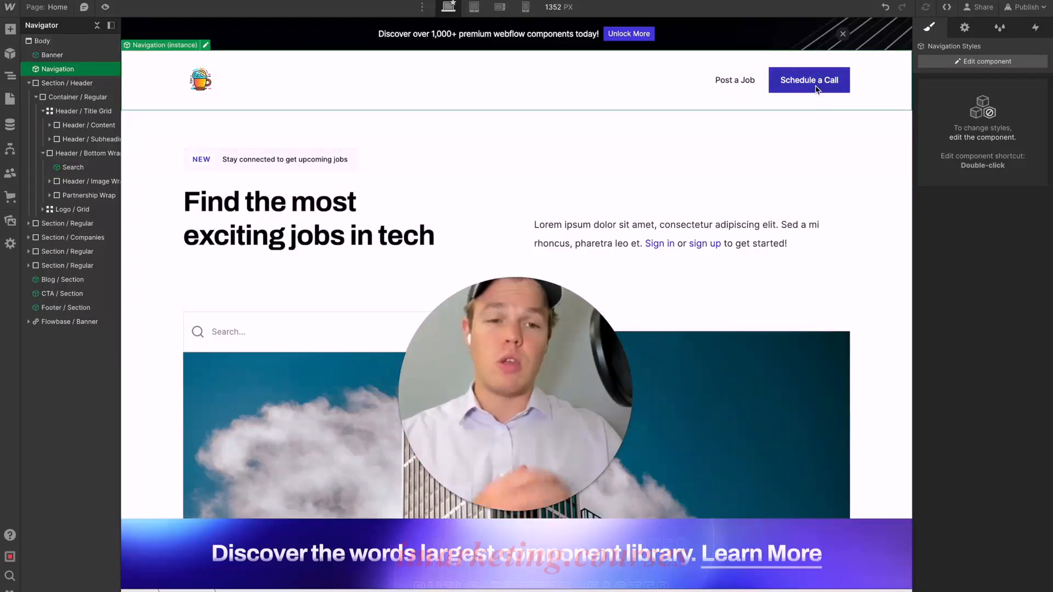
# Open the Banner component and start editing its announcement paragraph.
pyautogui.doubleClick(689, 33)
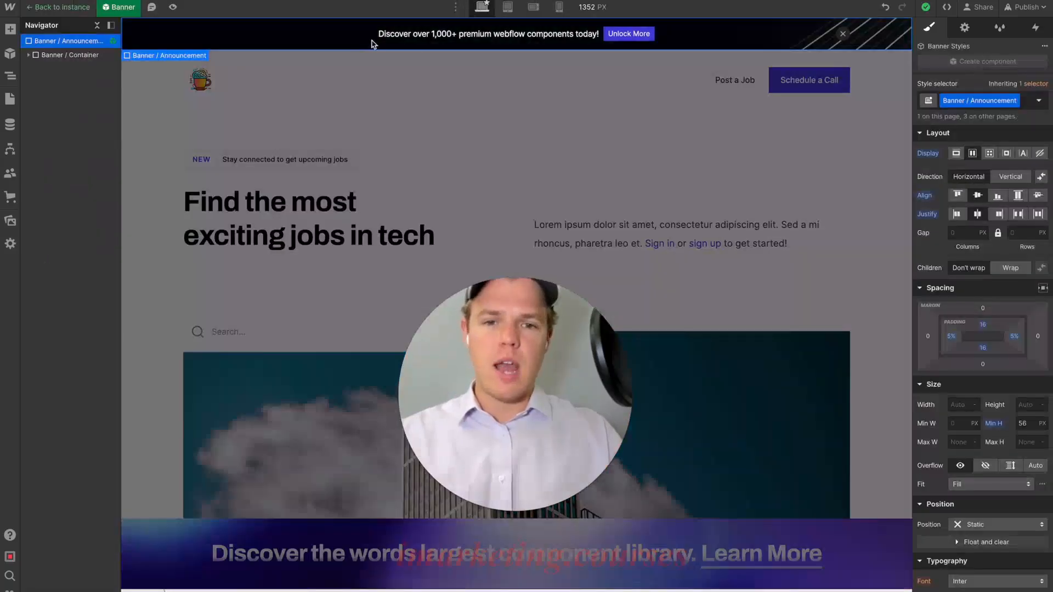
pyautogui.doubleClick(492, 34)
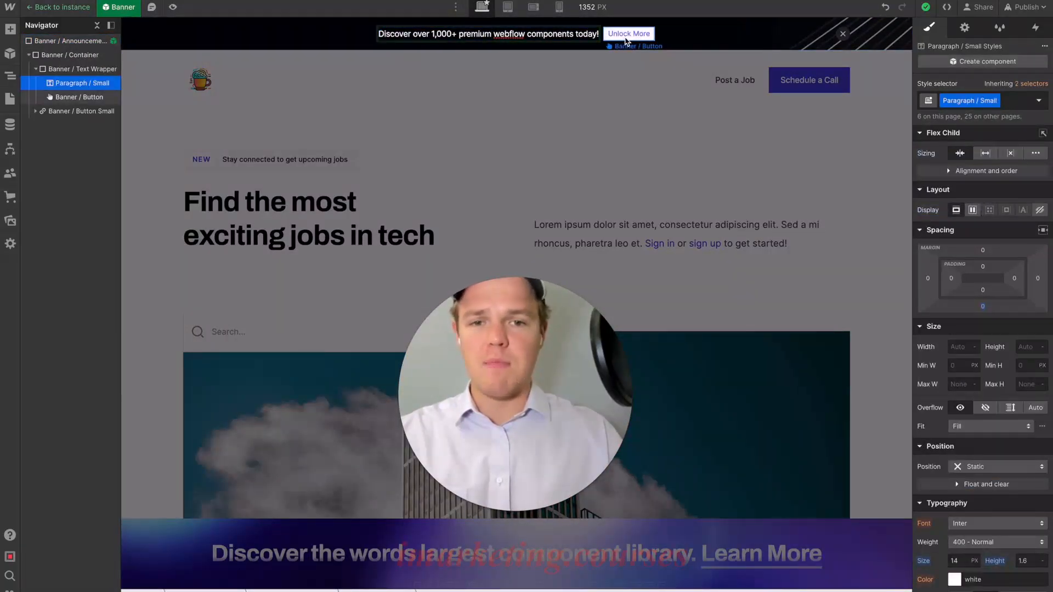
pyautogui.doubleClick(549, 34)
pyautogui.click(549, 36)
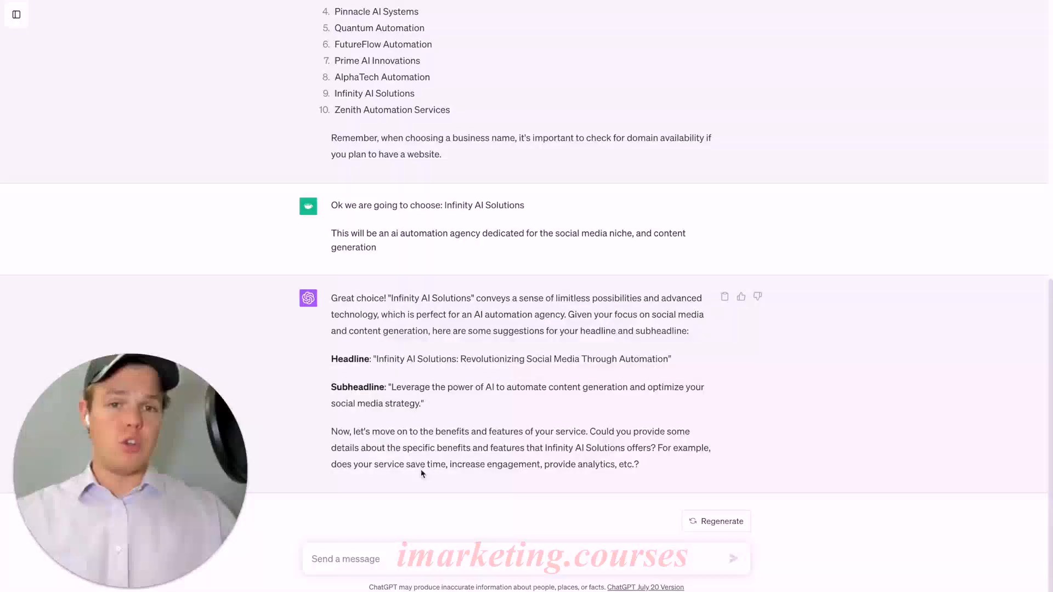
# Switch to ChatGPT, send "We need a banner text for the website, 1 sentence", and copy the suggested sentence.
pyautogui.click(393, 562)
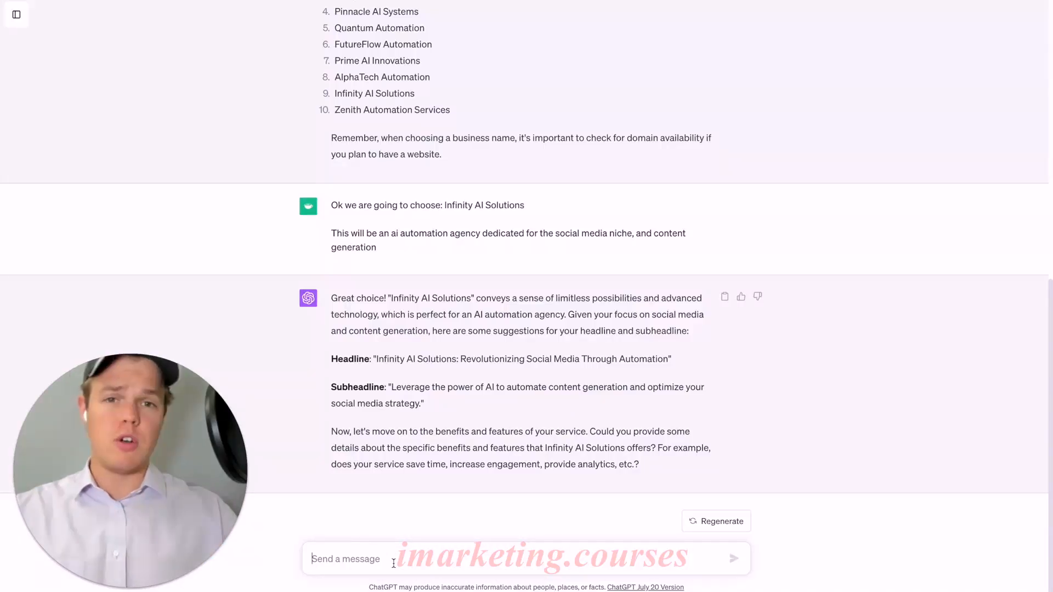
pyautogui.write('We need a banner text for the website,')
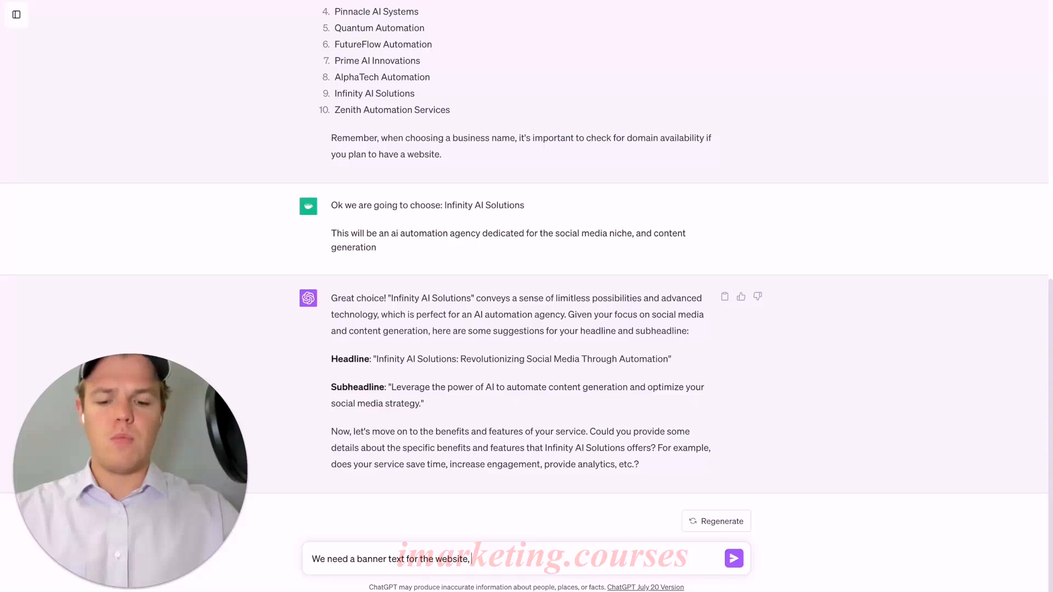
pyautogui.press('Return')
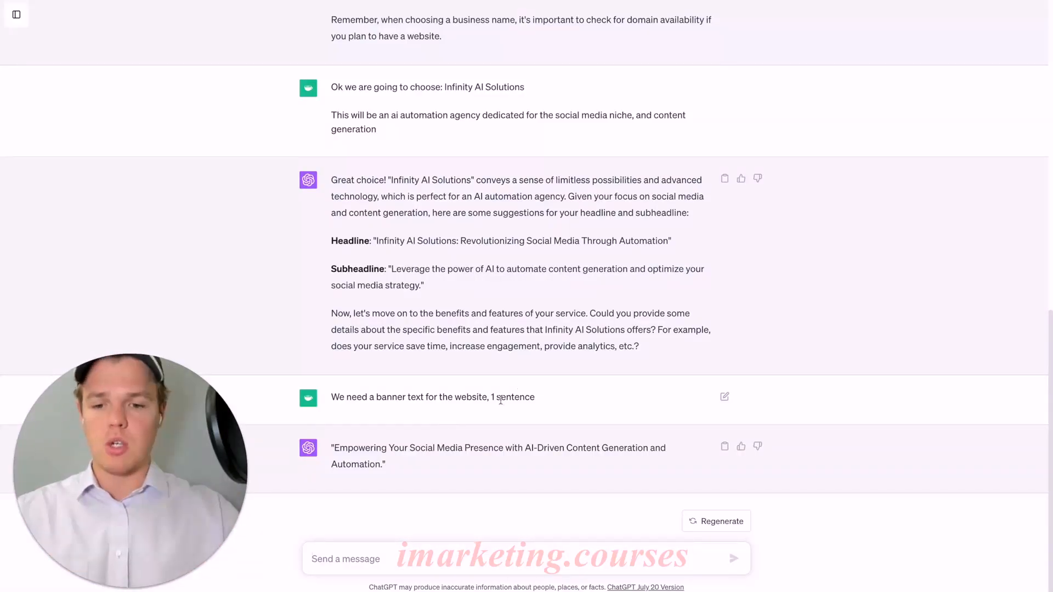
pyautogui.moveTo(334, 445); pyautogui.dragTo(373, 458)
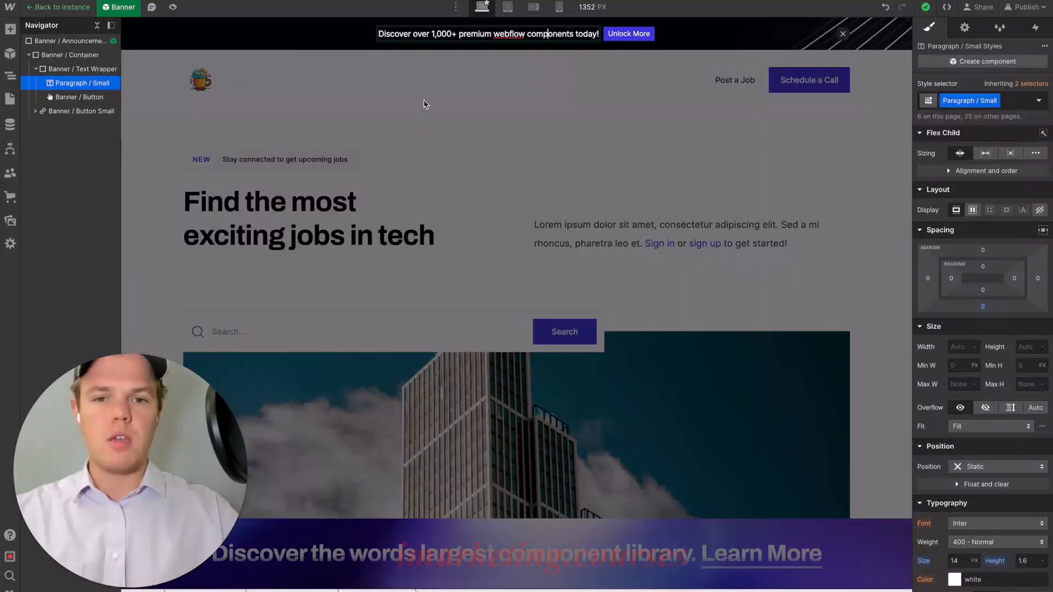
# Back in Webflow, replace the banner paragraph with "Empowering Your Social Media Presence with AI-Driven Content Generation and Automation.".
pyautogui.doubleClick(492, 33)
pyautogui.hotkey('ctrl', 'a')
pyautogui.write('Empowering Your Social Media Presence with AI-Driven Content Generation and Automation.')
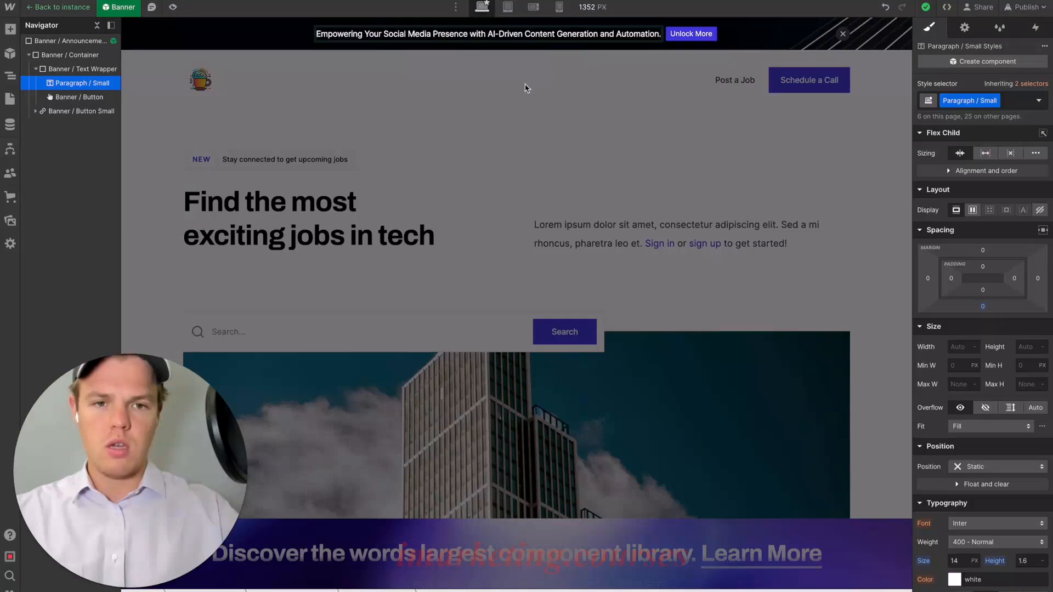
# Change the announcement banner's button text to "Learn More" and return to the page.
pyautogui.click(525, 88)
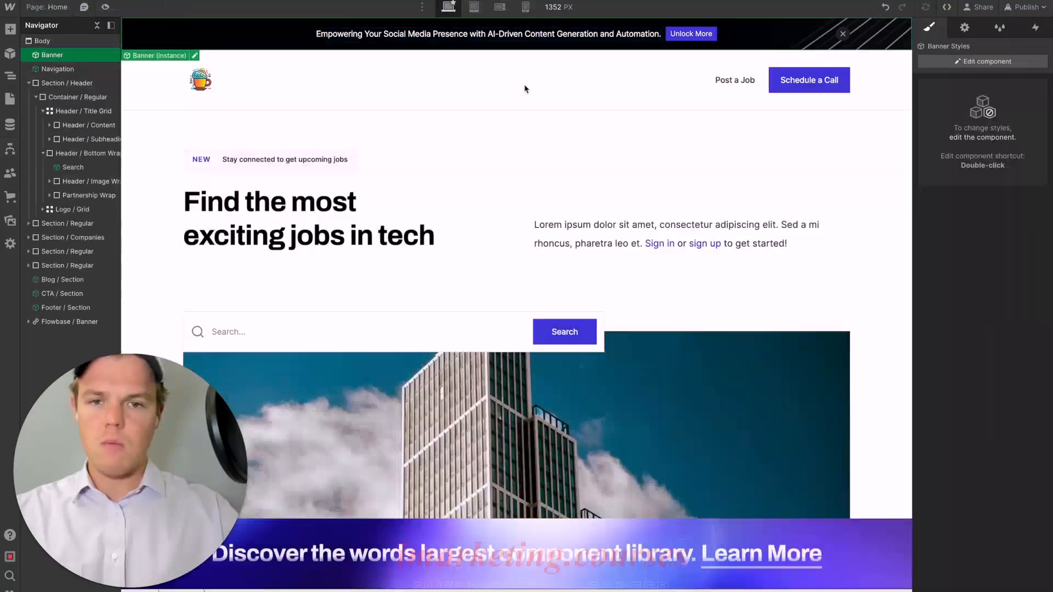
pyautogui.doubleClick(734, 42)
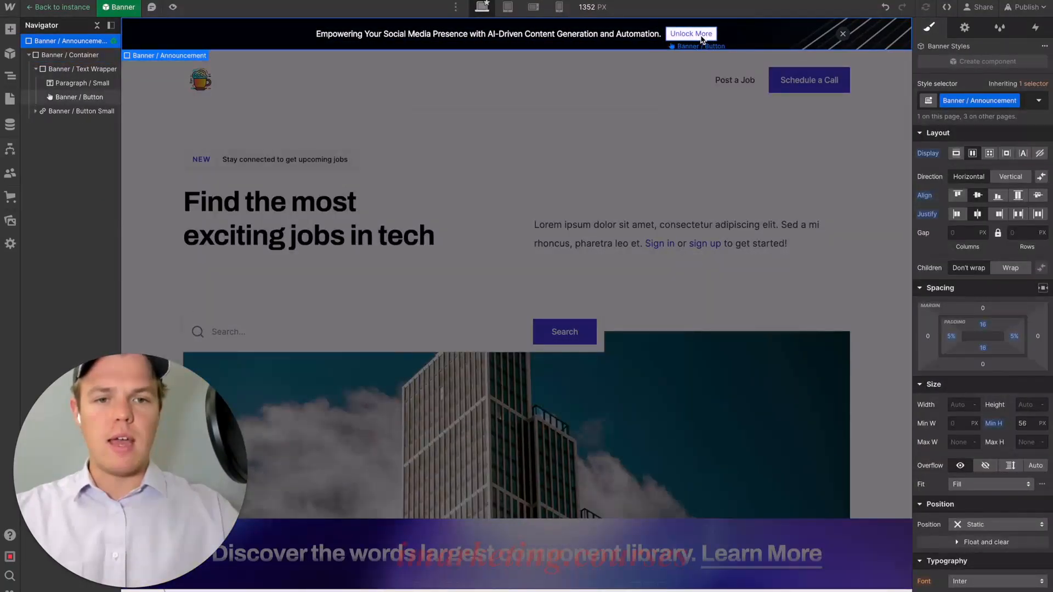
pyautogui.click(702, 39)
pyautogui.click(732, 46)
pyautogui.tripleClick(731, 77)
pyautogui.write('Lear')
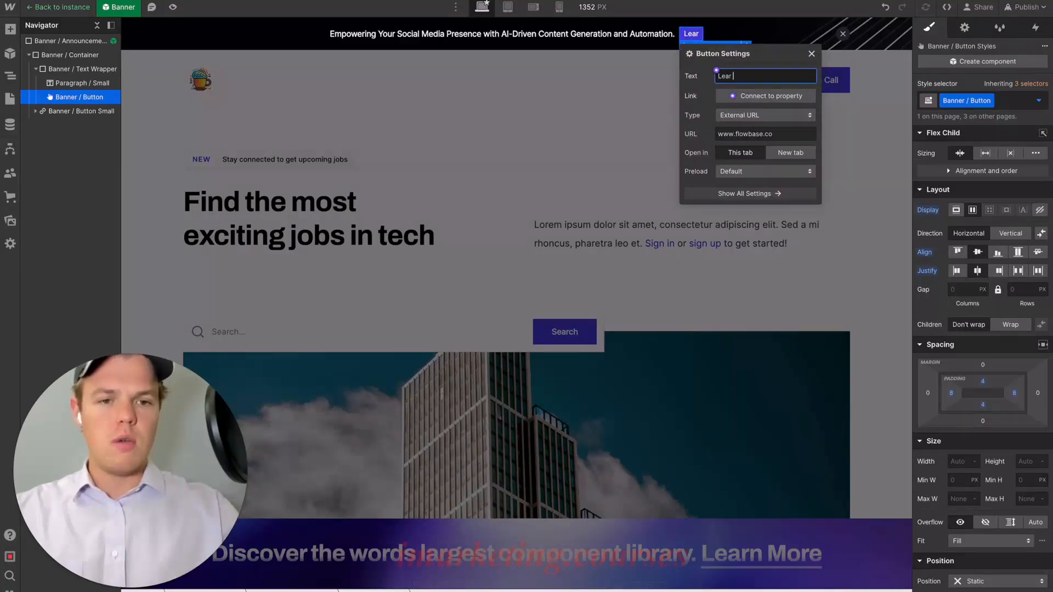
pyautogui.write('n More')
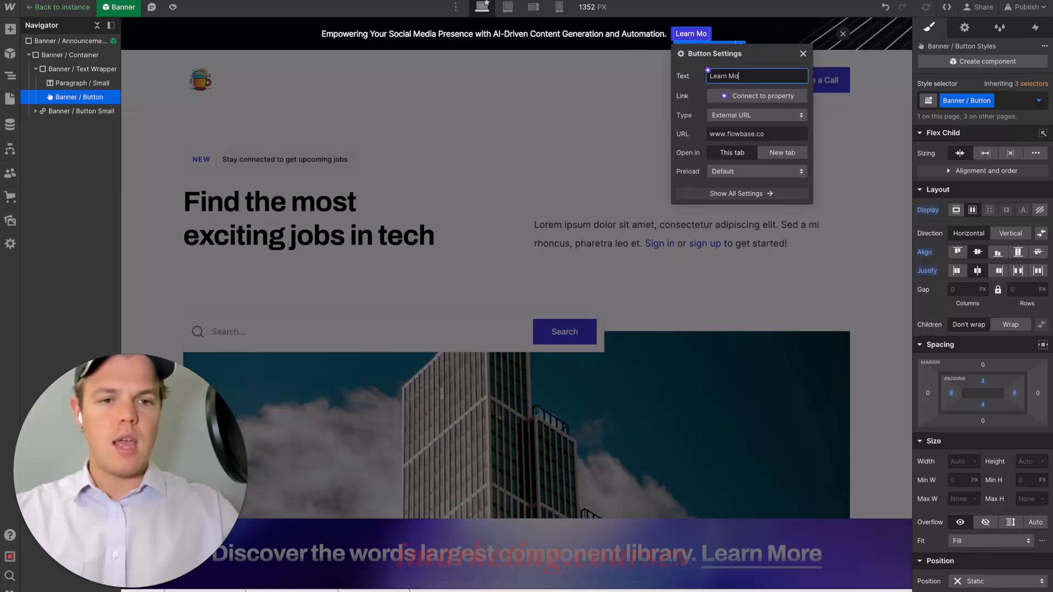
pyautogui.click(800, 54)
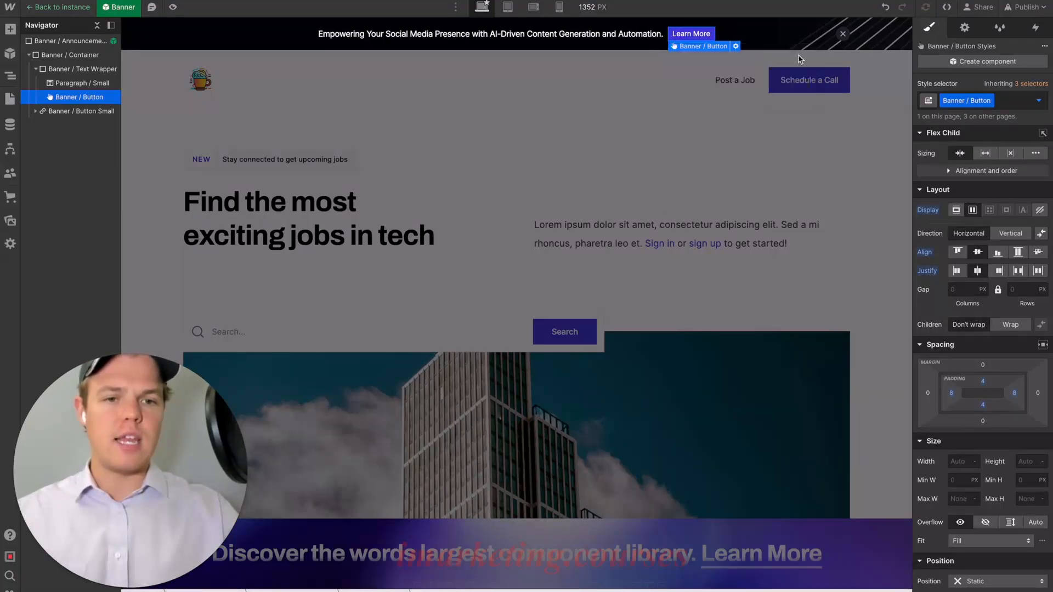
pyautogui.click(689, 139)
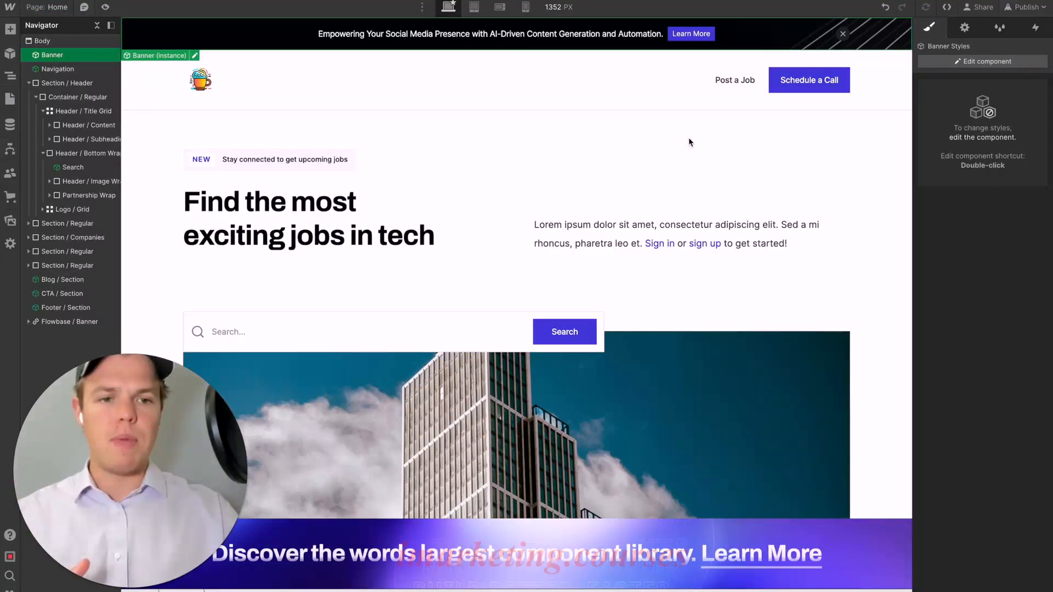
pyautogui.scroll(-3, 706, 142)
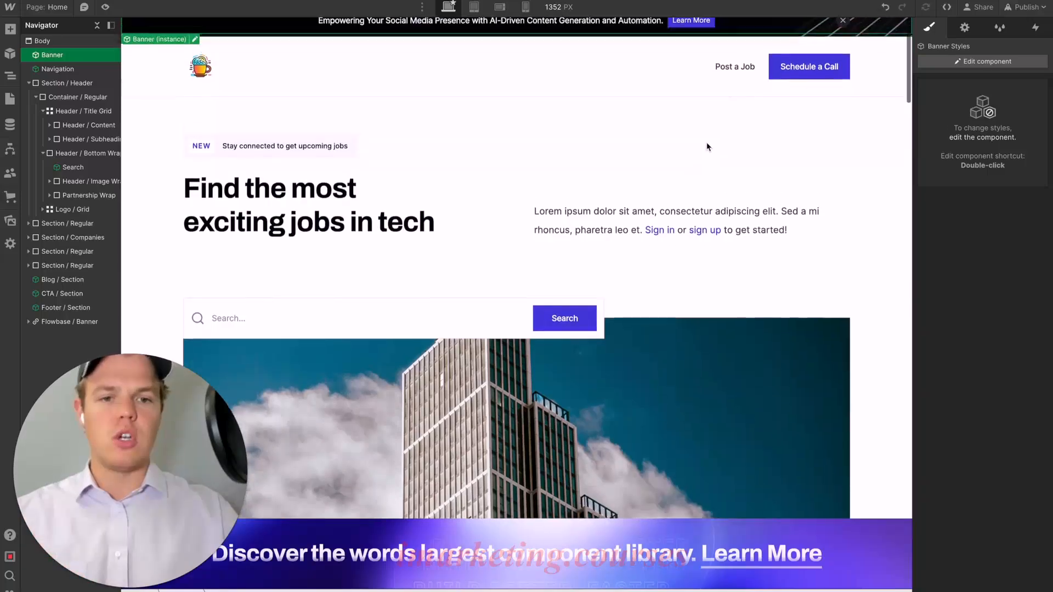
pyautogui.scroll(3, 706, 147)
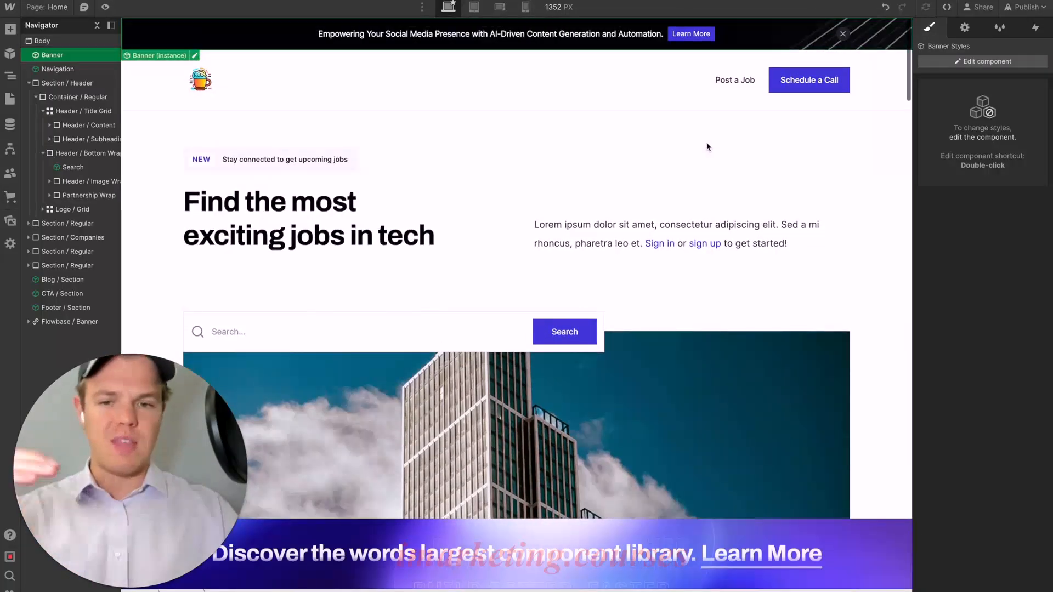
pyautogui.scroll(-10, 706, 146)
pyautogui.scroll(-5, 706, 146)
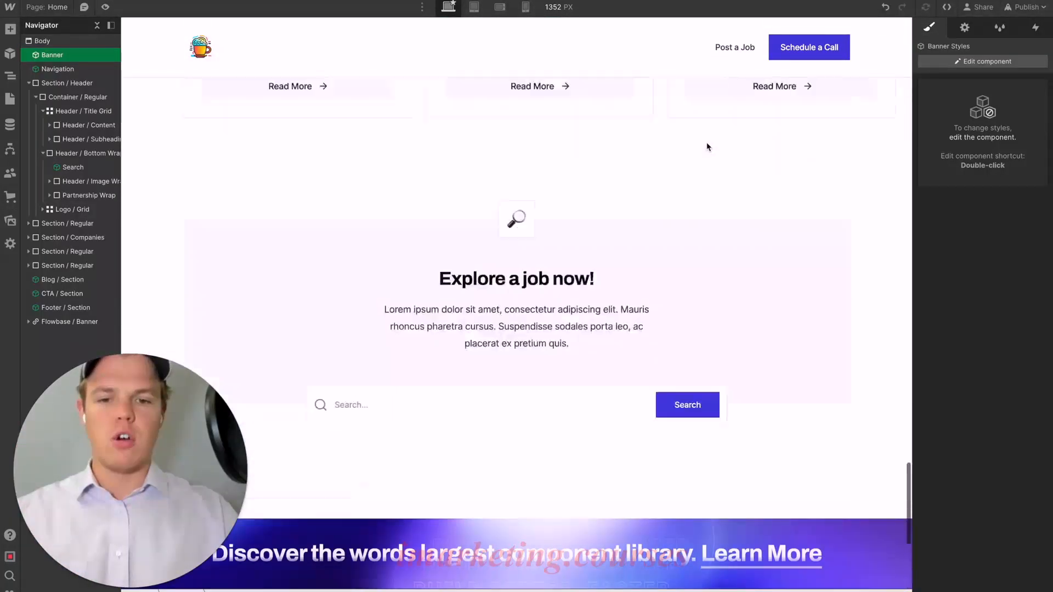
pyautogui.scroll(15, 706, 145)
pyautogui.scroll(2, 707, 145)
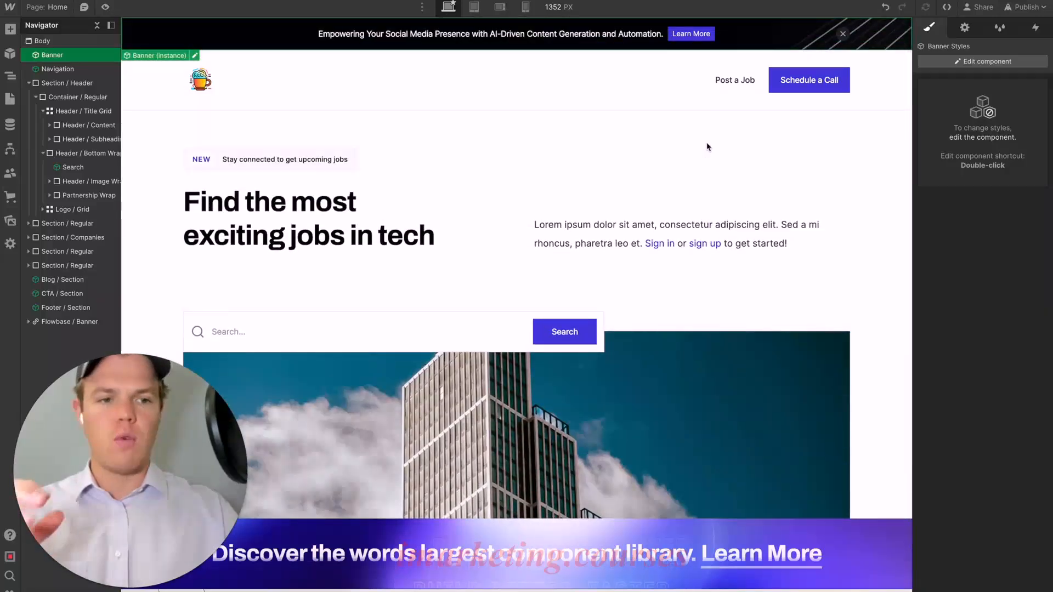
# Switch to ChatGPT and copy the suggested headline "Infinity AI Solutions: Revolutionizing Social Media Through Automation".
pyautogui.click(707, 146)
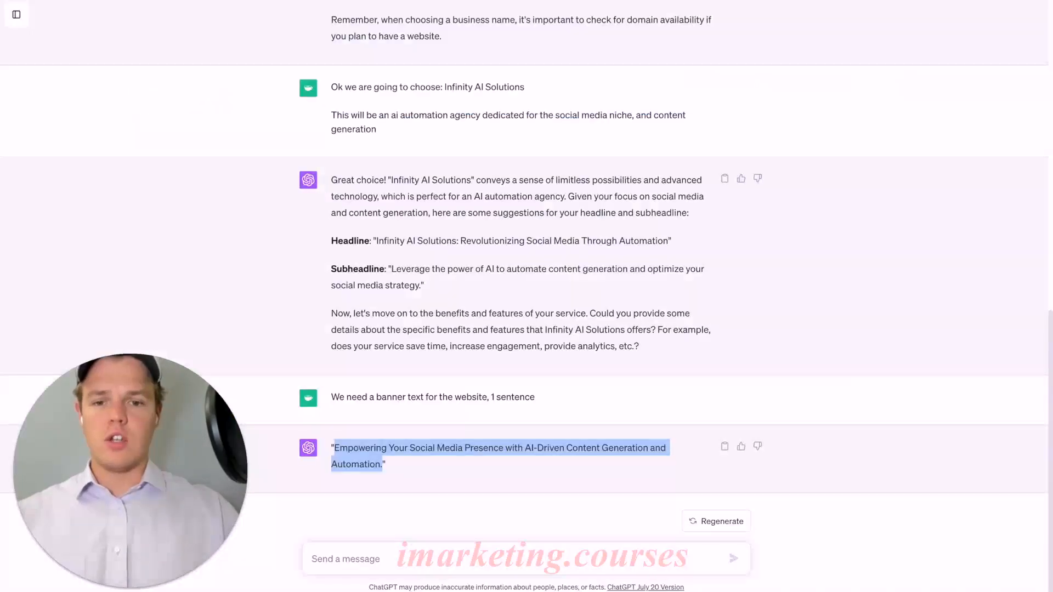
pyautogui.click(543, 266)
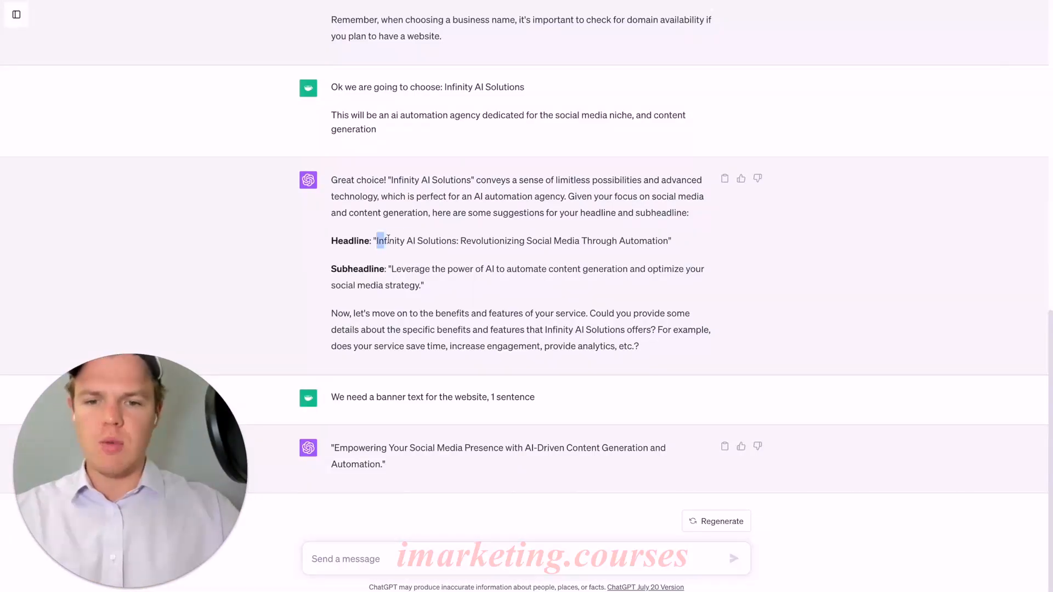
pyautogui.moveTo(388, 239); pyautogui.dragTo(658, 237)
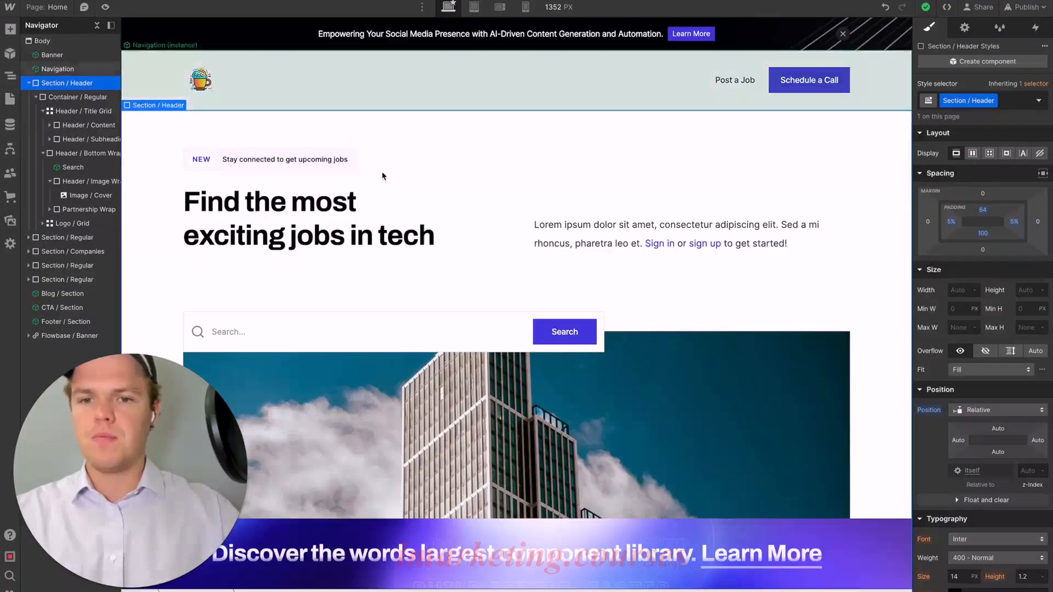
# Back in Webflow, replace the header's main heading with "Infinity AI Solutions: Revolutionizing Social Media Through Automation".
pyautogui.click(322, 225)
pyautogui.doubleClick(305, 237)
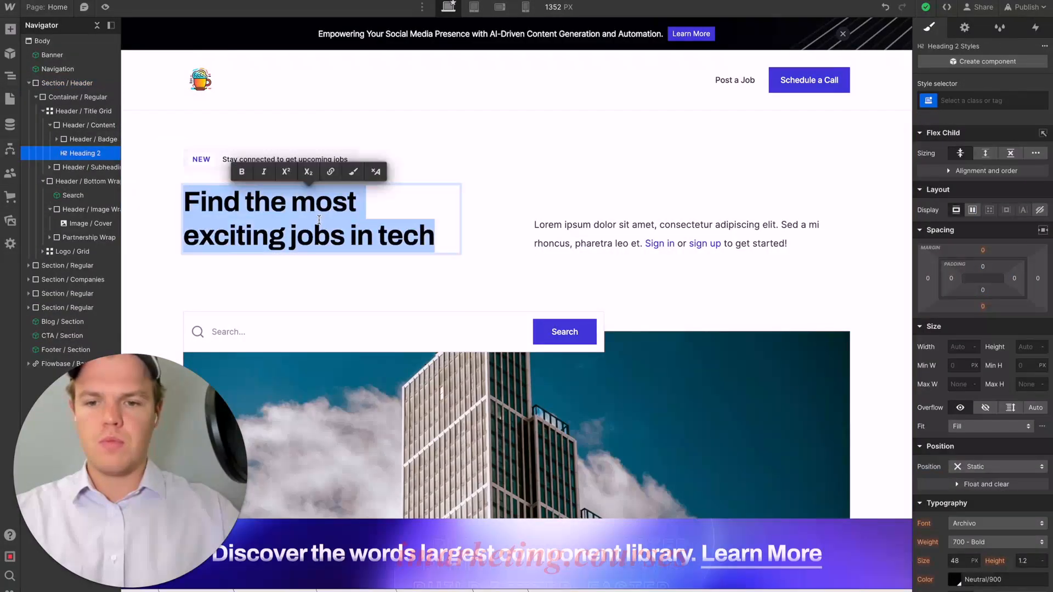
pyautogui.write('Infinity AI Solutions: Revolutionizing Social Media Through Automation')
pyautogui.click(473, 249)
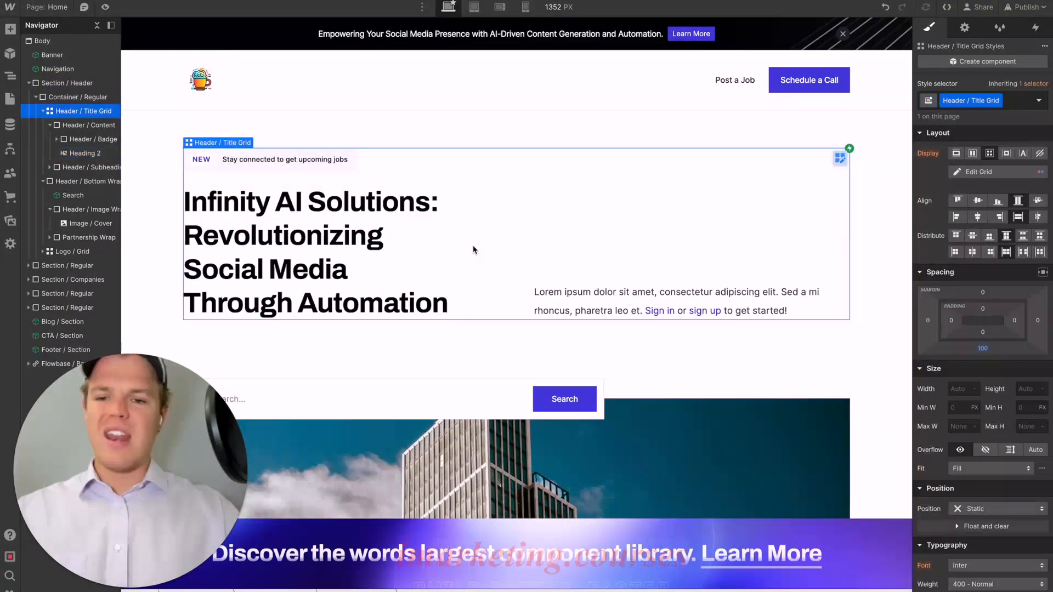
# Delete "Infinity AI Solutions:" from the main heading, keeping "Revolutionizing Social Media Through Automation".
pyautogui.click(406, 234)
pyautogui.doubleClick(445, 204)
pyautogui.moveTo(446, 204); pyautogui.dragTo(146, 207)
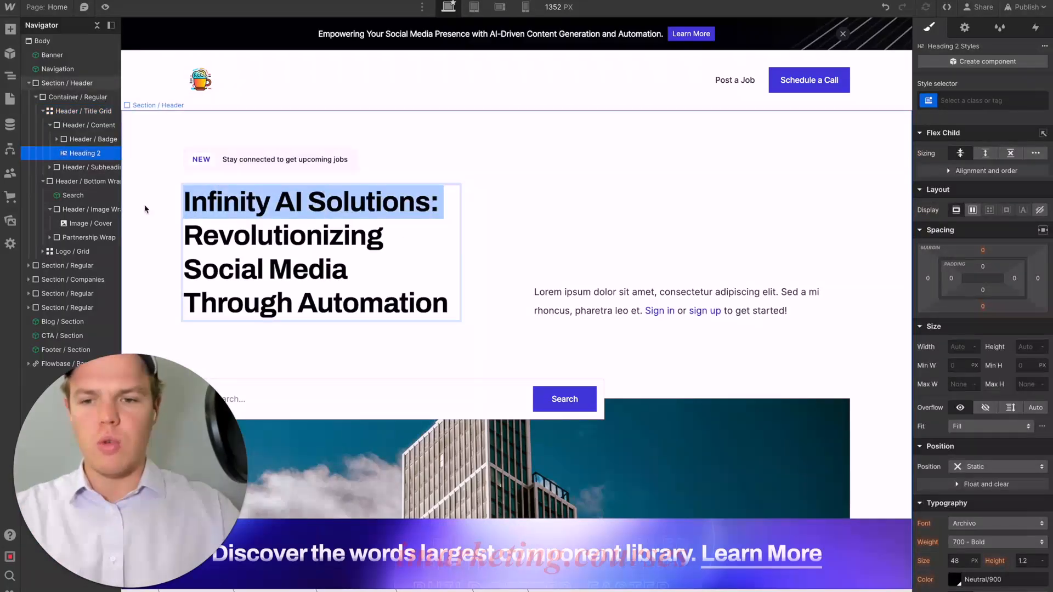
pyautogui.press('BackSpace')
pyautogui.click(545, 219)
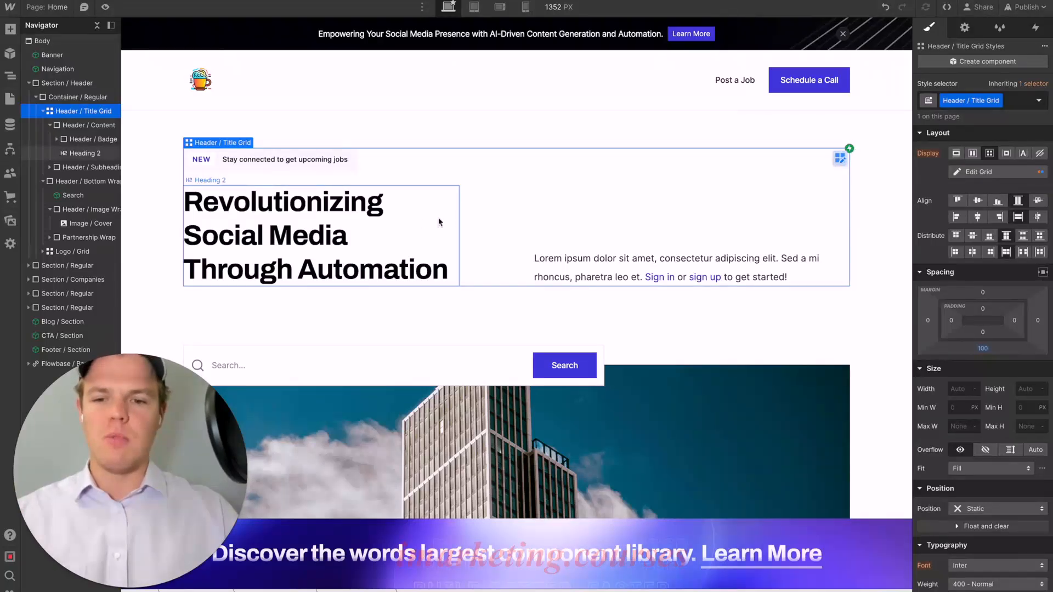
# Switch to ChatGPT and copy the suggested subheadline about leveraging the power of AI.
pyautogui.click(603, 272)
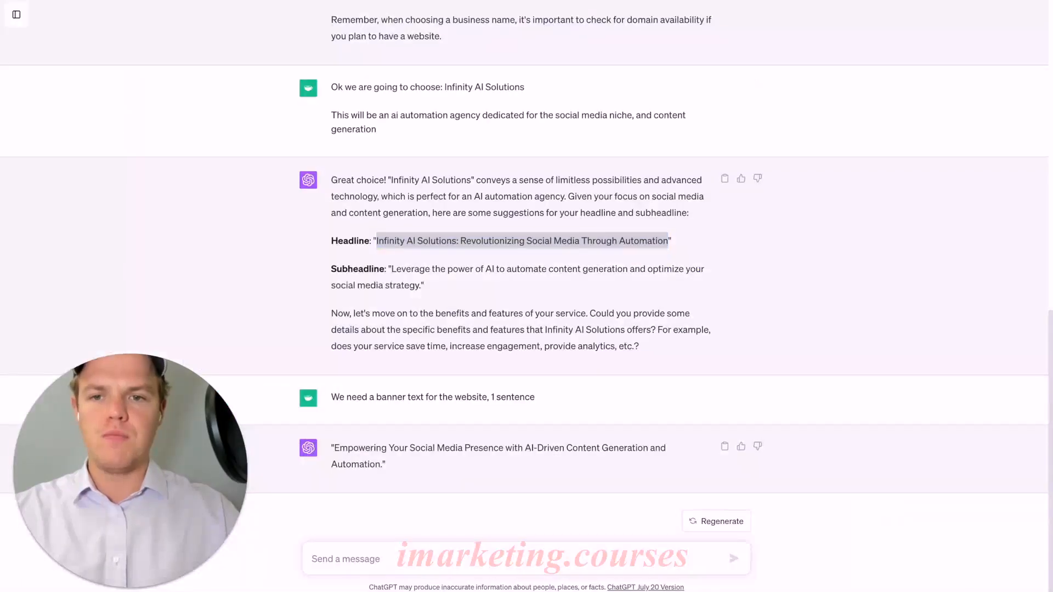
pyautogui.click(394, 272)
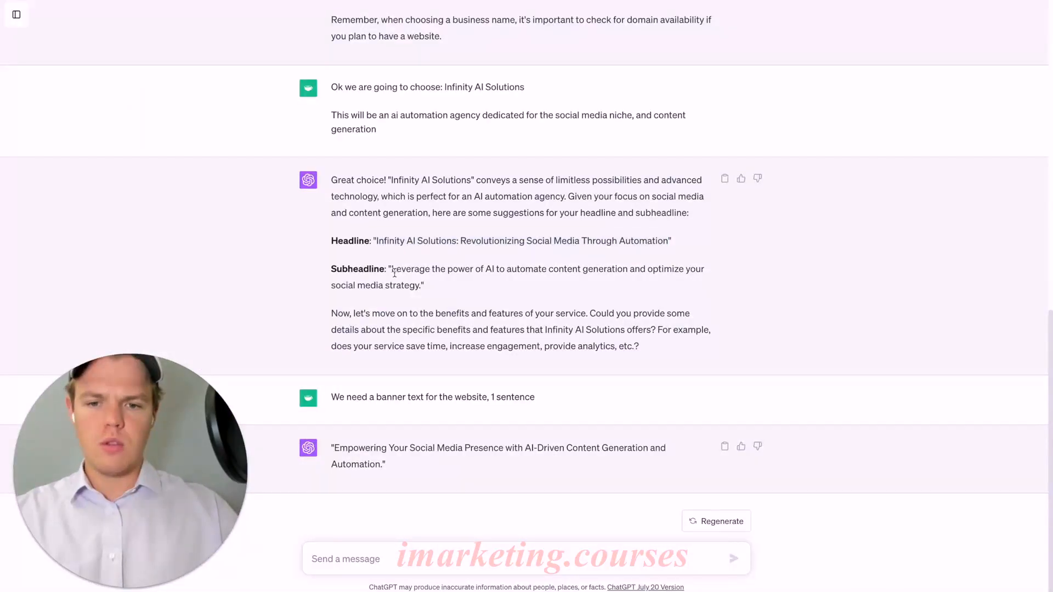
pyautogui.moveTo(394, 273); pyautogui.dragTo(405, 281)
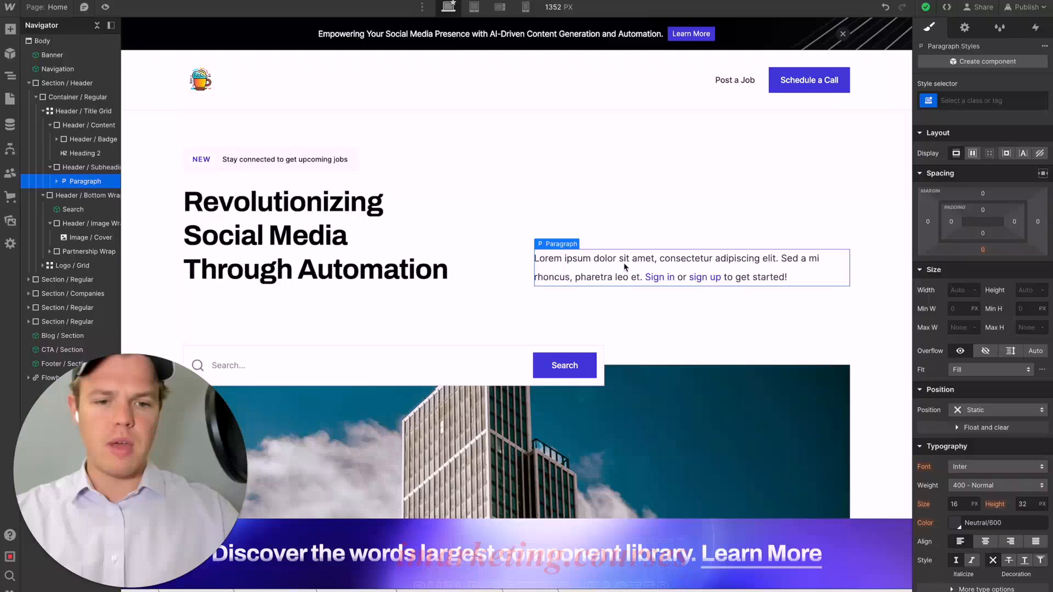
# Back in Webflow, replace the header paragraph with "Leverage the power of AI to automate content generation and optimize your social media strategy".
pyautogui.tripleClick(625, 267)
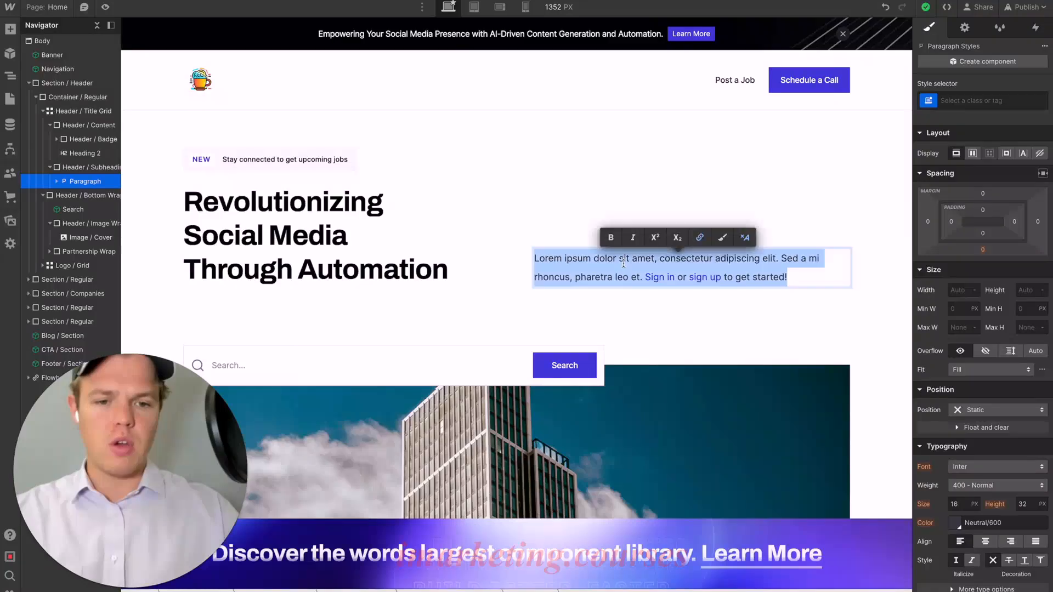
pyautogui.write('Leverage the power of AI to automate content generation and optimize your social media strategy')
pyautogui.click(724, 301)
# Make "content generation" and "social media strategy" bold in the header paragraph and end the sentence with a period.
pyautogui.doubleClick(723, 276)
pyautogui.moveTo(705, 260); pyautogui.dragTo(790, 256)
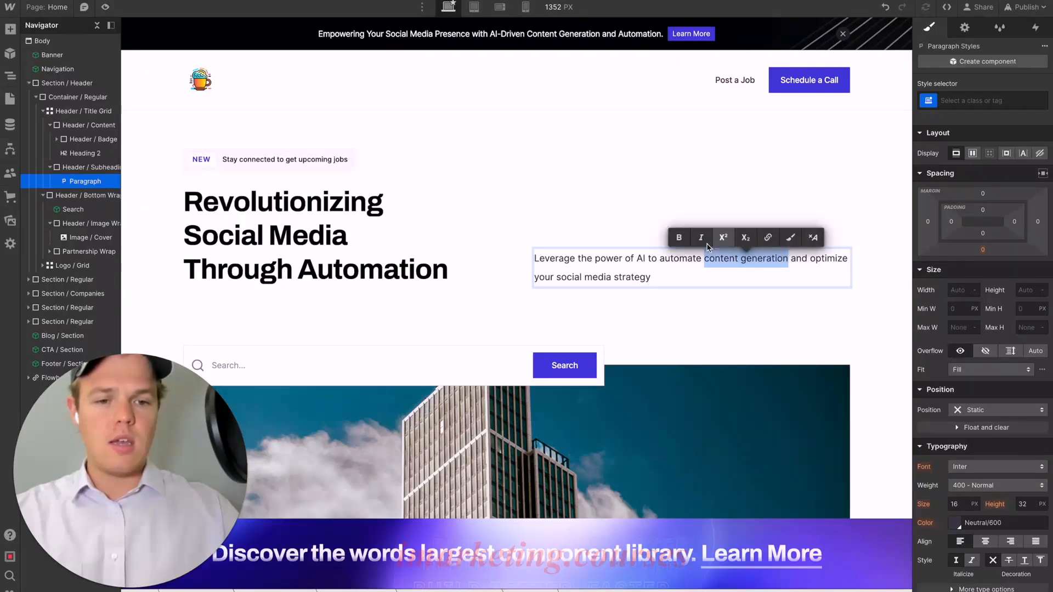
pyautogui.click(679, 237)
pyautogui.click(634, 274)
pyautogui.moveTo(596, 277); pyautogui.dragTo(692, 274)
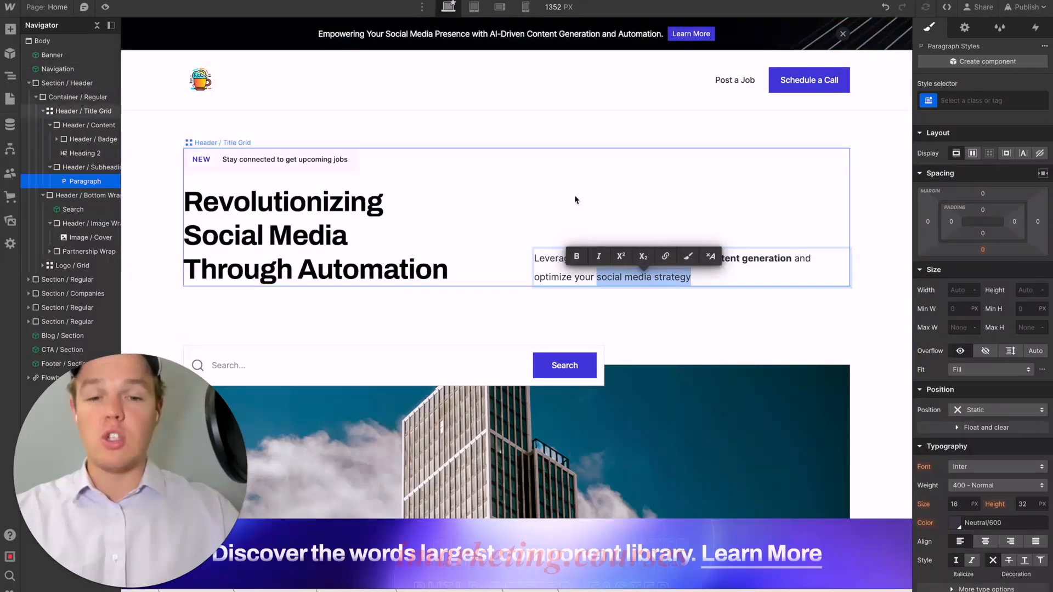
pyautogui.click(577, 256)
pyautogui.click(712, 281)
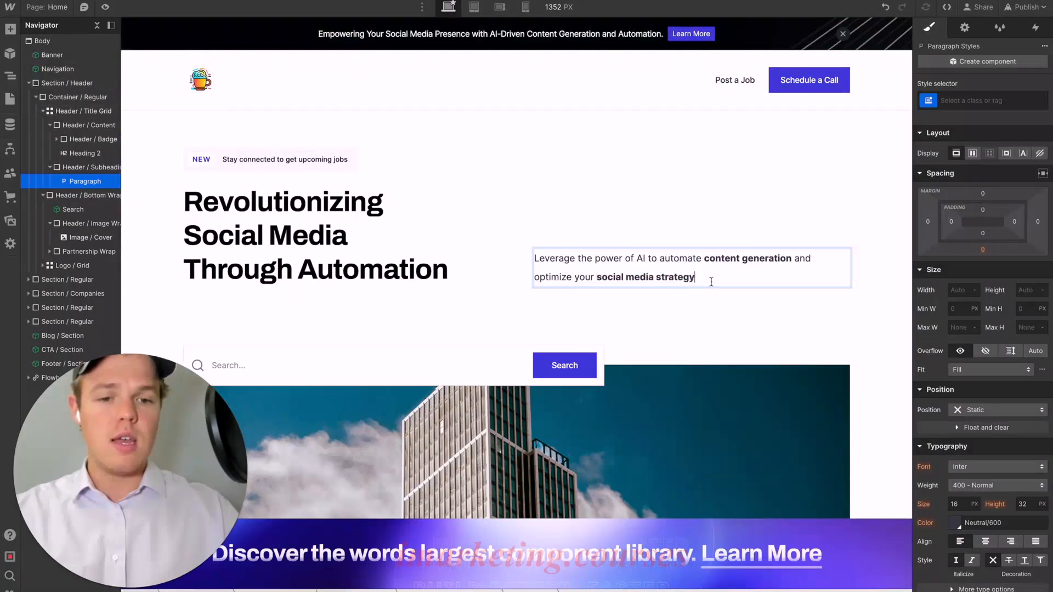
pyautogui.click(679, 310)
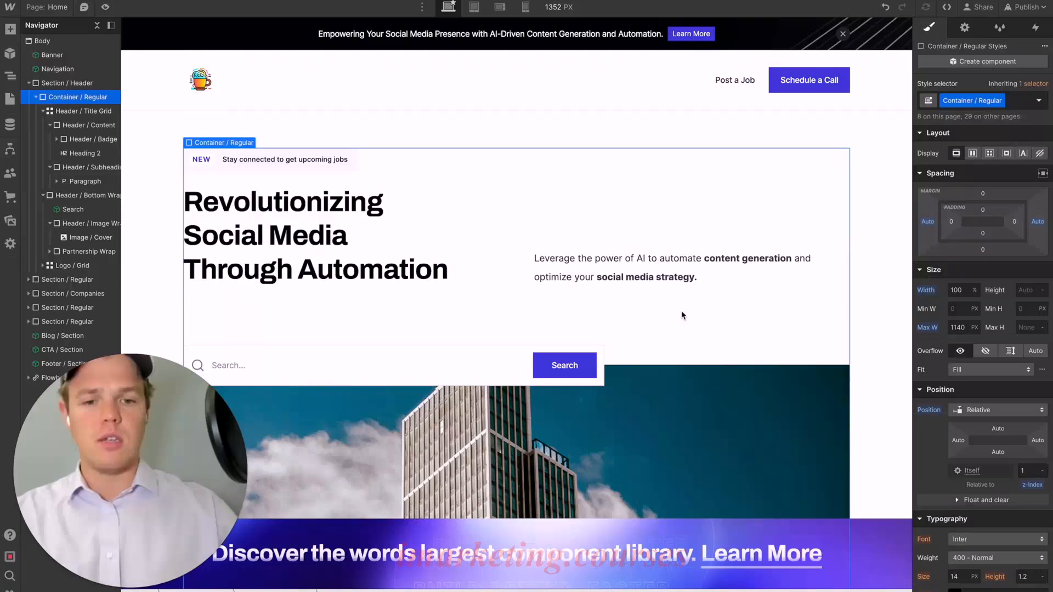
# Open the header badge text "Stay connected to get upcoming jobs" for editing.
pyautogui.scroll(-1, 681, 312)
pyautogui.scroll(1, 658, 296)
pyautogui.click(323, 132)
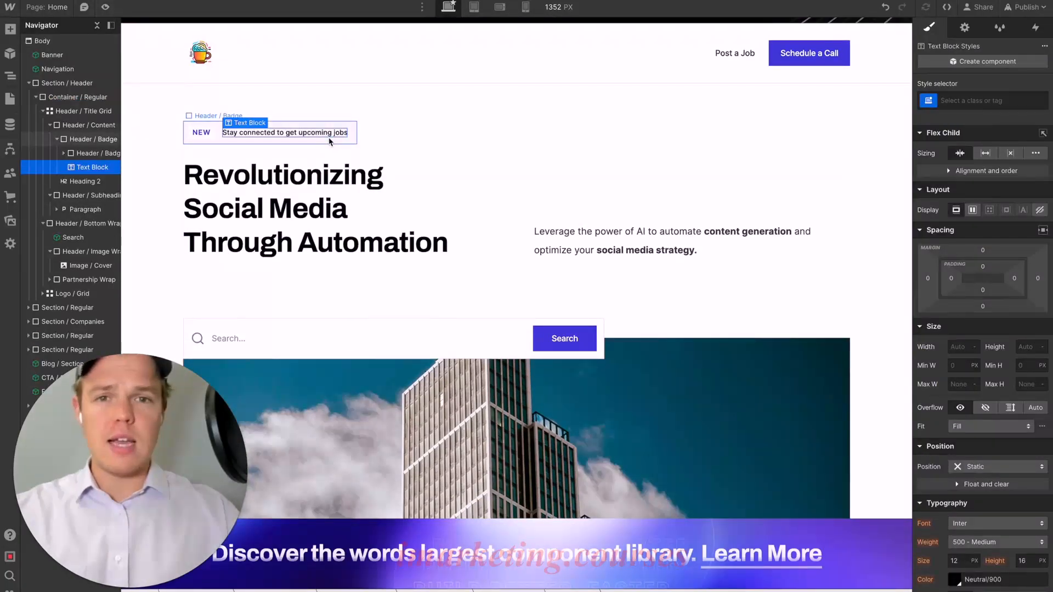
pyautogui.click(322, 142)
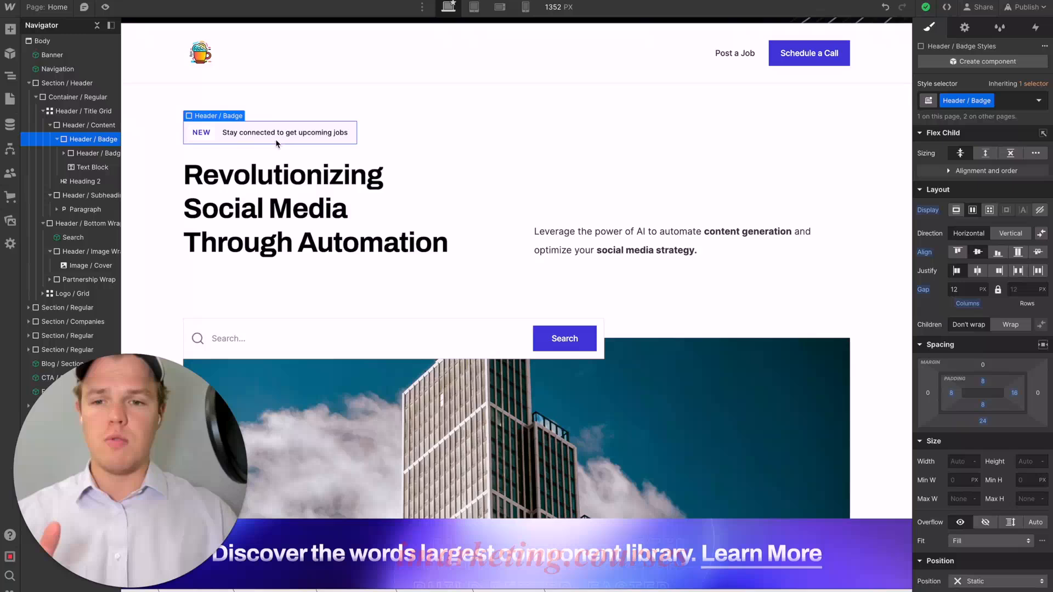
pyautogui.doubleClick(306, 133)
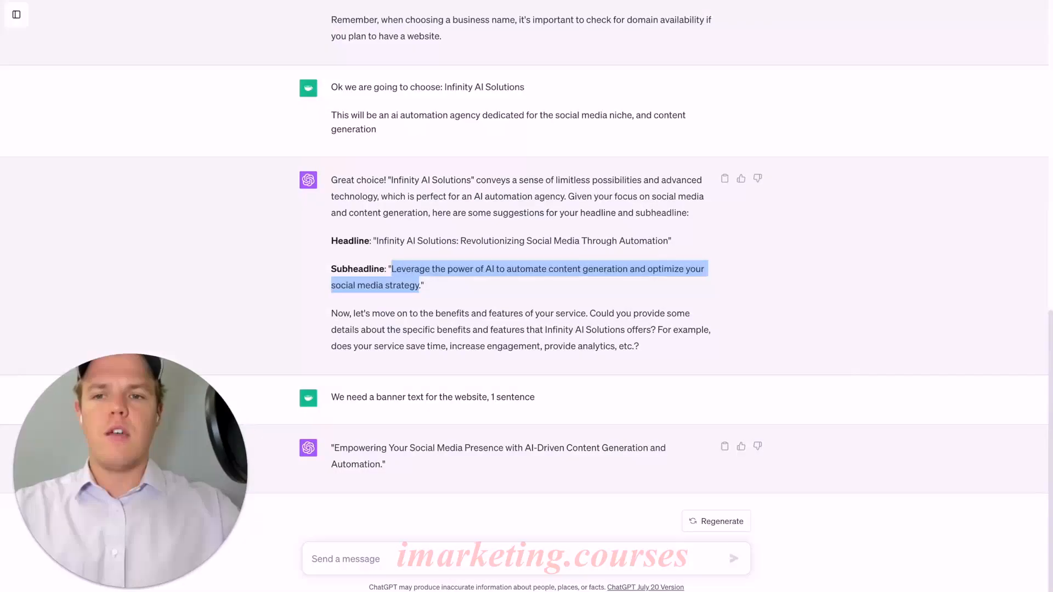
# Switch to ChatGPT and send "Generate another subheader that is only 3-6 words".
pyautogui.click(489, 245)
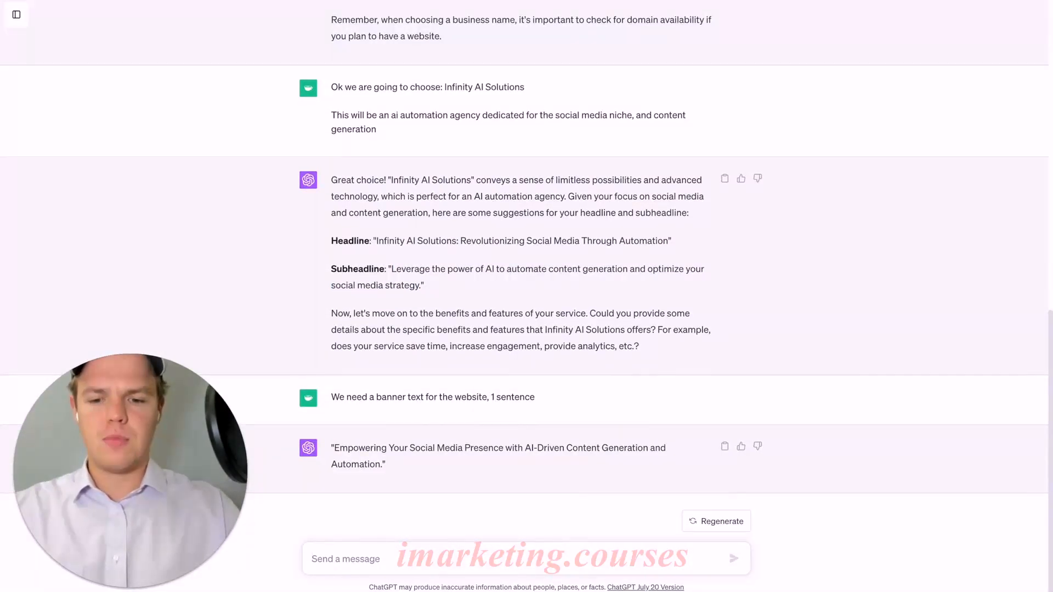
pyautogui.click(374, 557)
pyautogui.write('Ge')
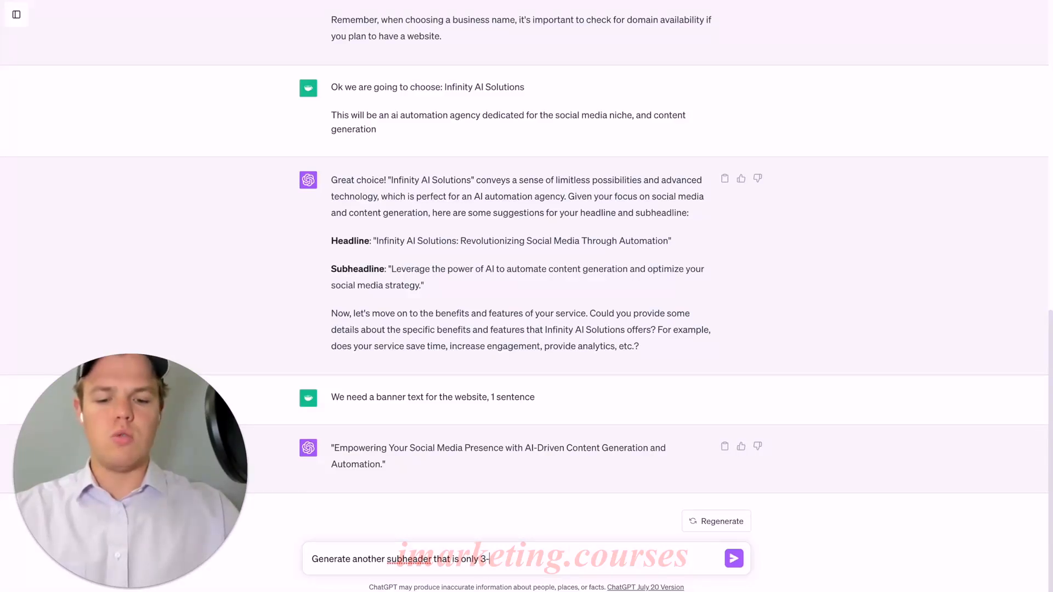
pyautogui.press('Return')
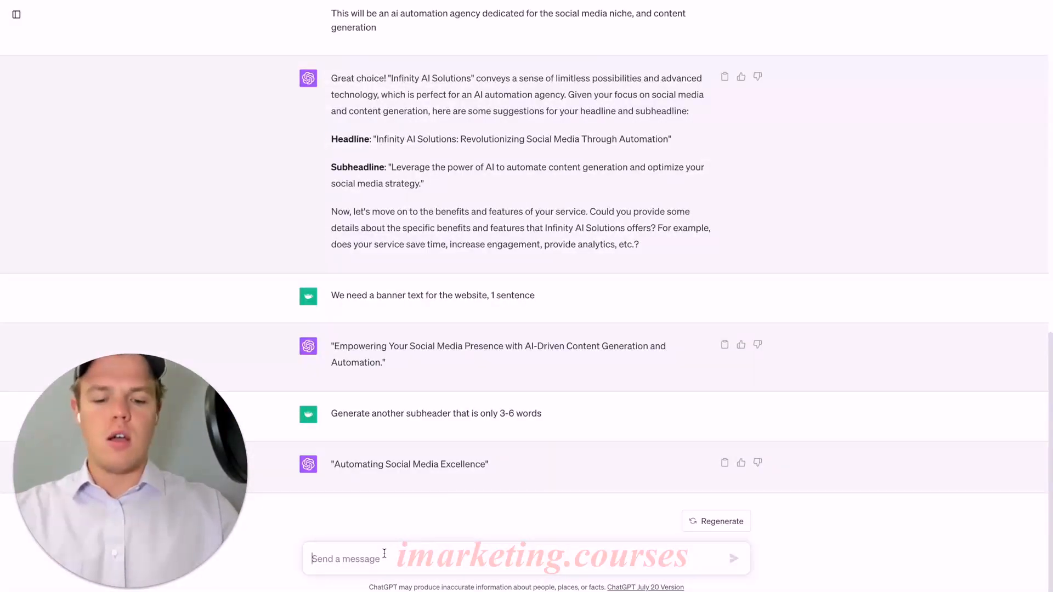
# Send "rephrase to announce new service of ai article generator" and copy the suggestion "Introducing AI-Powered Article Creation".
pyautogui.write('rep')
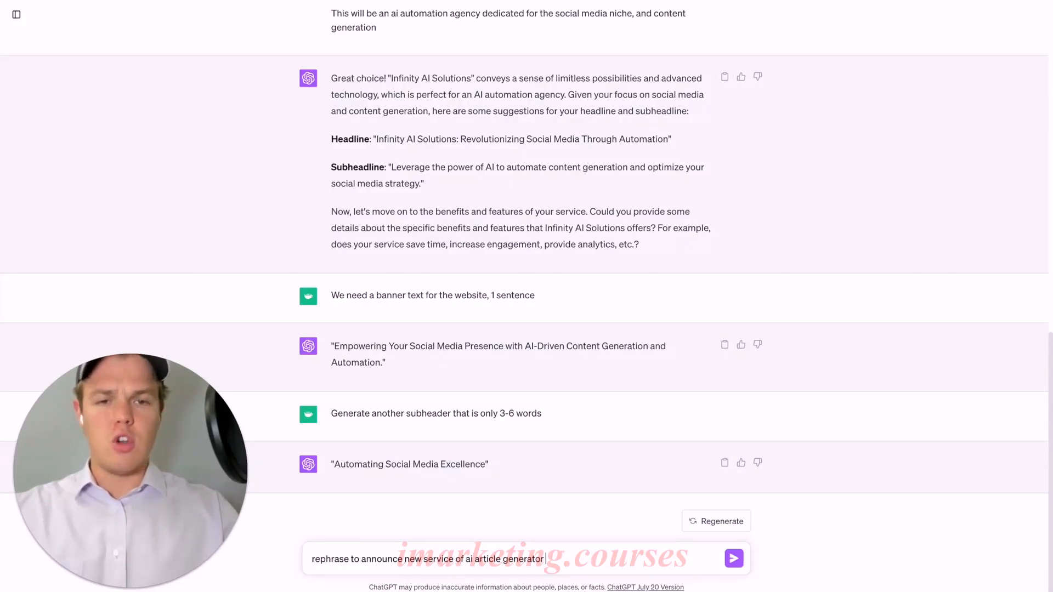
pyautogui.press('Return')
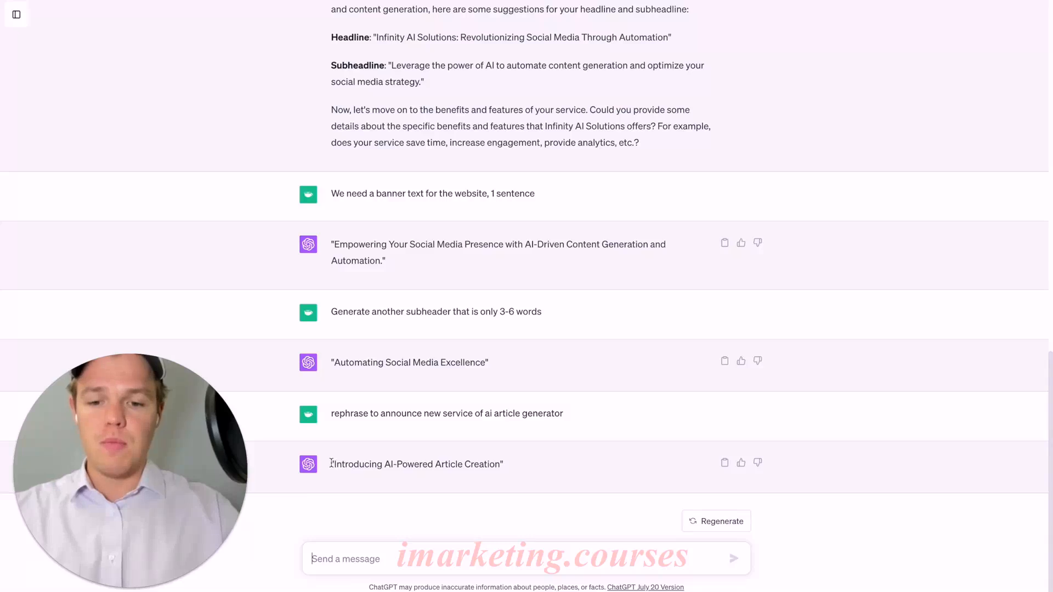
pyautogui.moveTo(332, 464); pyautogui.dragTo(498, 461)
pyautogui.hotkey('ctrl', 'c')
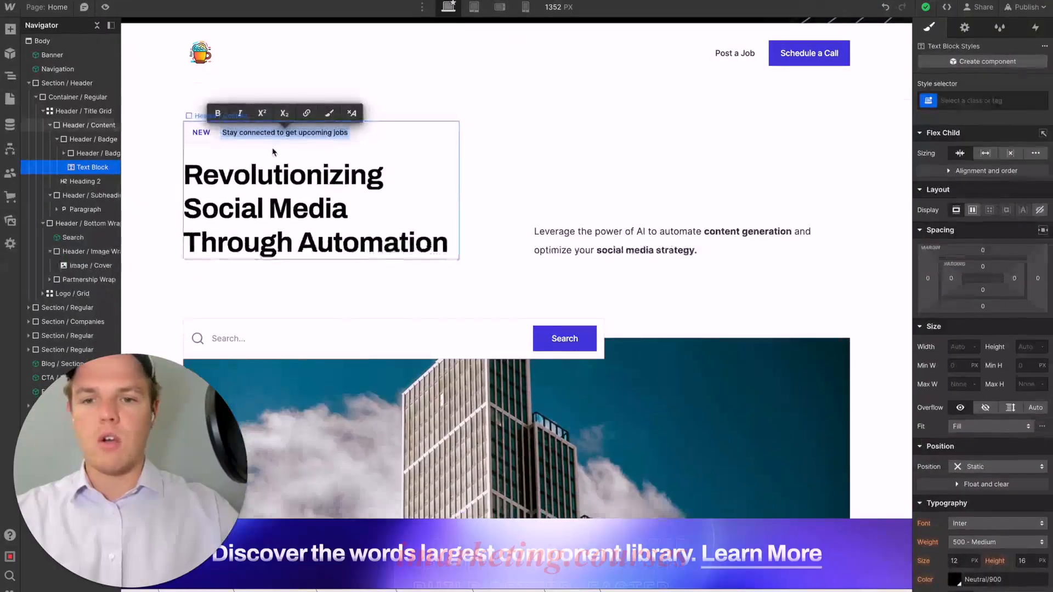
# Replace the header badge text with the copied line "Introducing AI-Powered Article Creation".
pyautogui.click(281, 135)
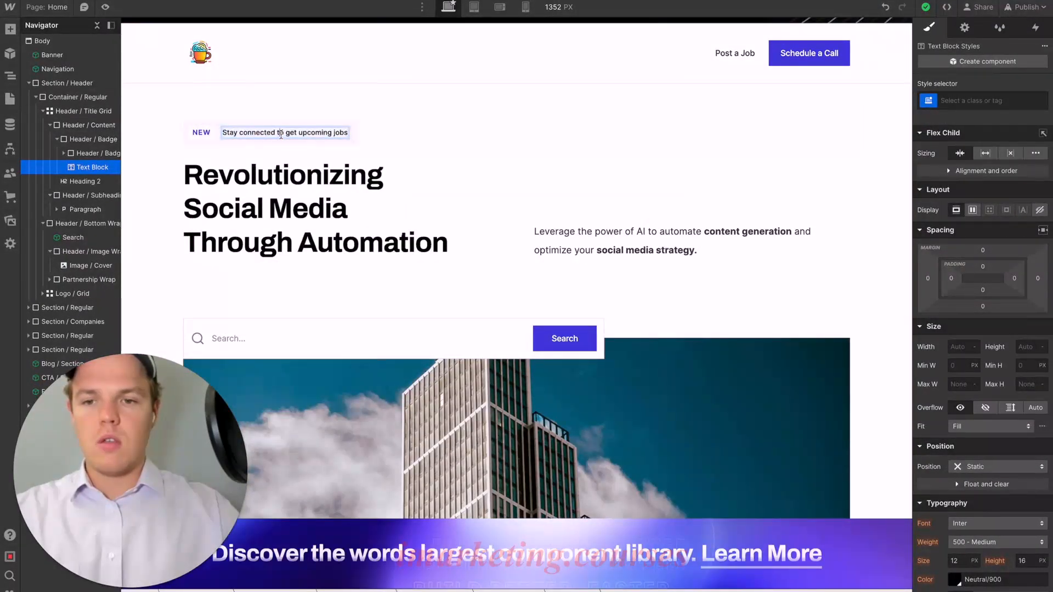
pyautogui.hotkey('ctrl', 'a')
pyautogui.hotkey('ctrl', 'v')
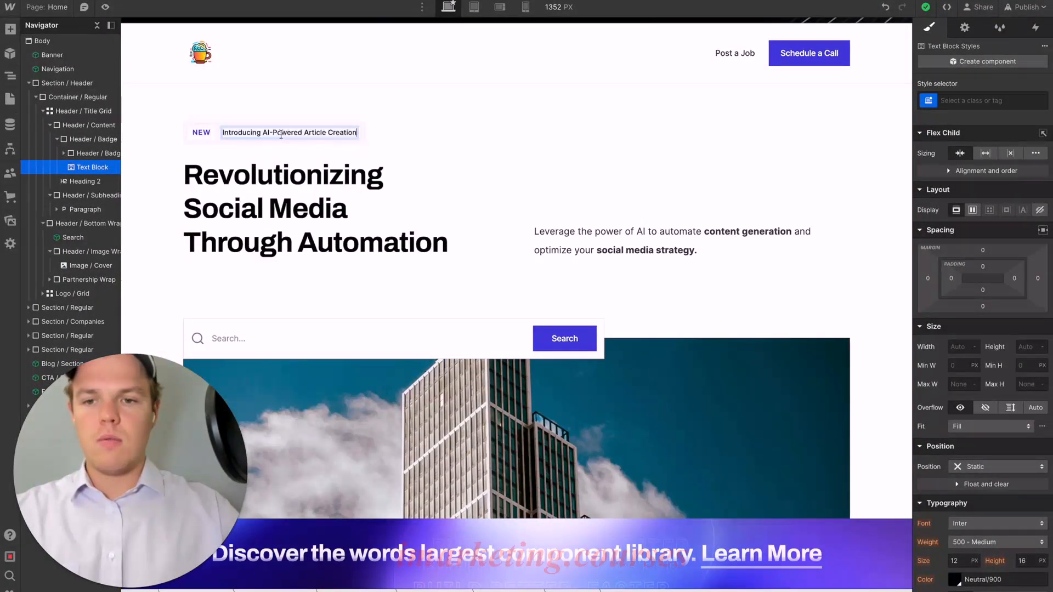
pyautogui.click(490, 185)
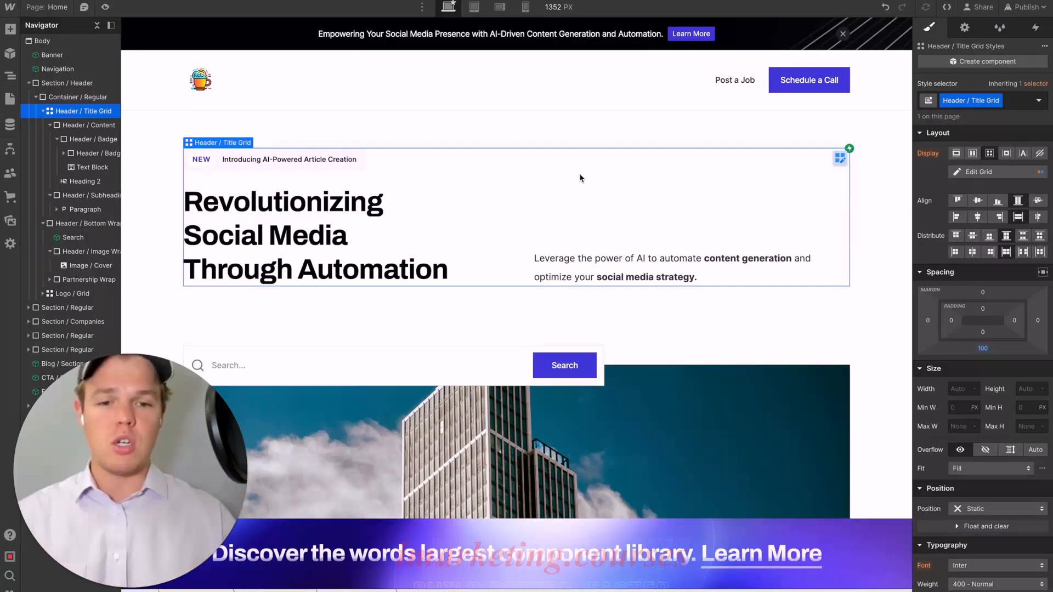
# Copy the hex code of the background color used by the Learn More button in the announcement banner.
pyautogui.doubleClick(351, 237)
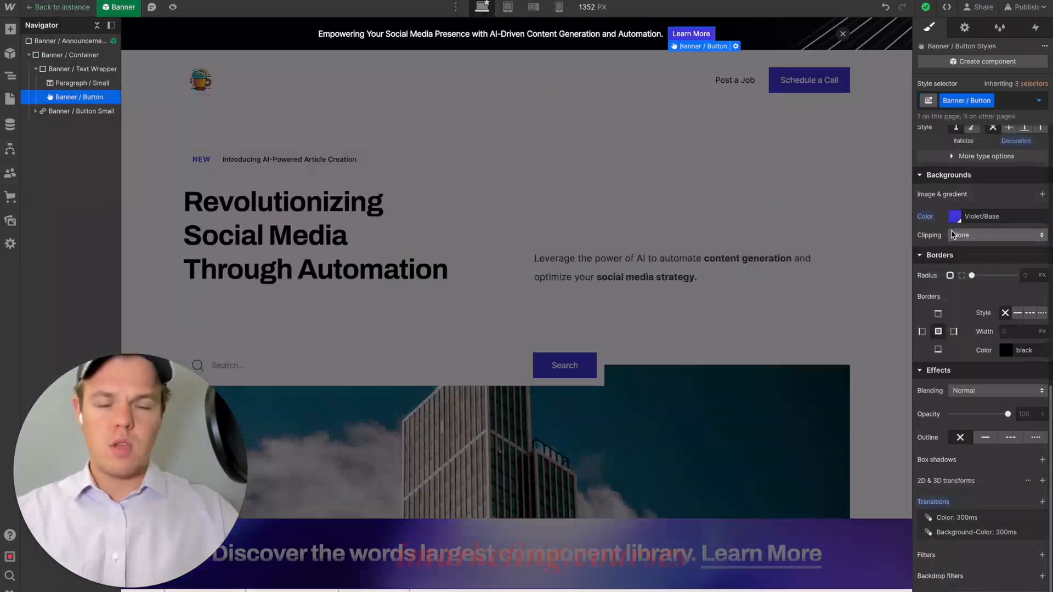
pyautogui.press('Escape')
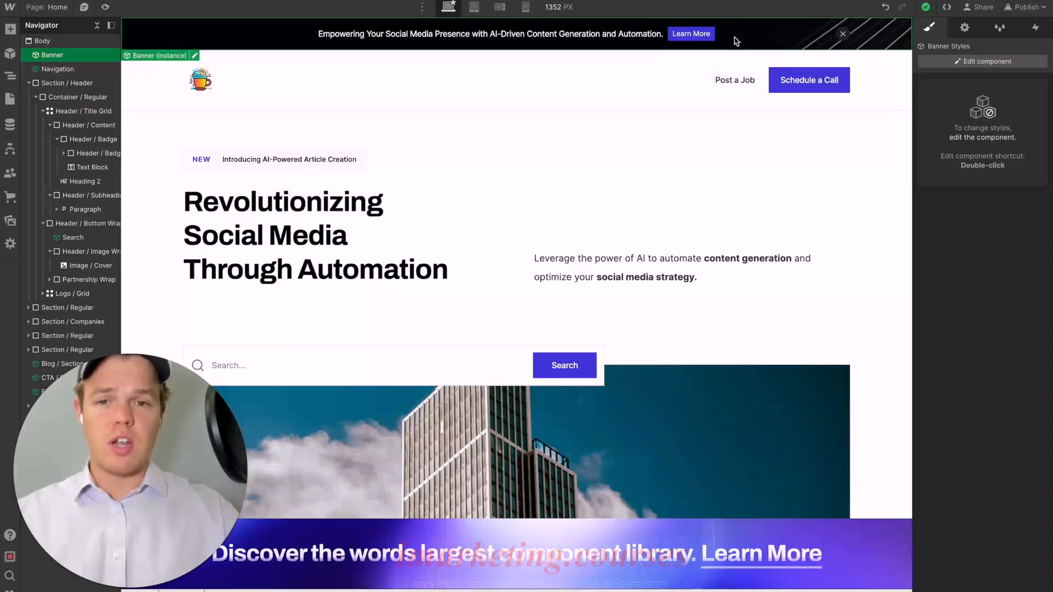
pyautogui.doubleClick(729, 40)
pyautogui.click(708, 35)
pyautogui.scroll(-10, 932, 230)
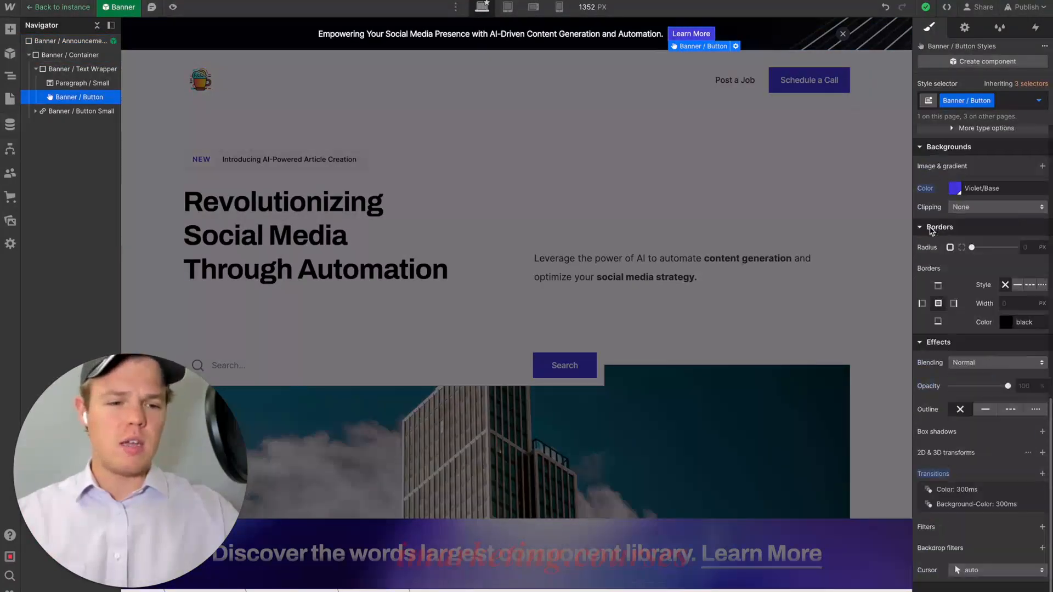
pyautogui.click(954, 189)
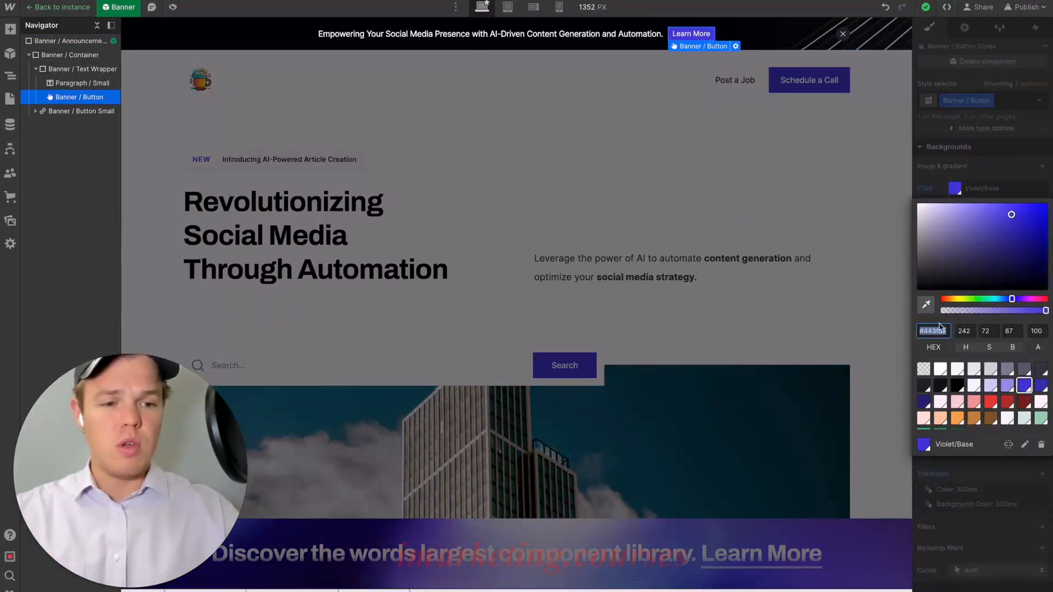
pyautogui.click(618, 323)
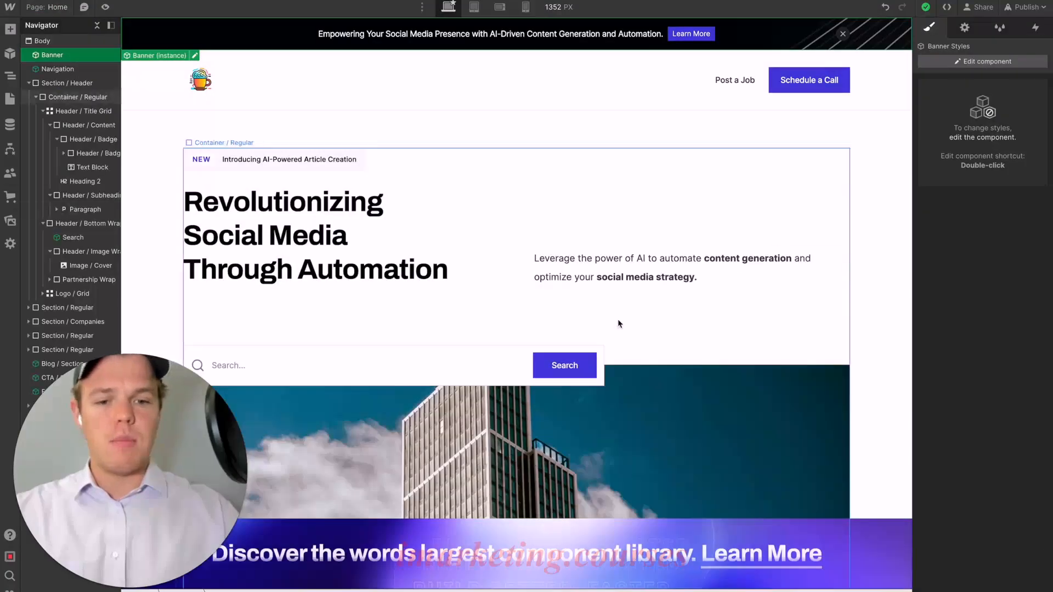
# Wrap the word "Automation" in the main header heading in its own text span.
pyautogui.doubleClick(379, 242)
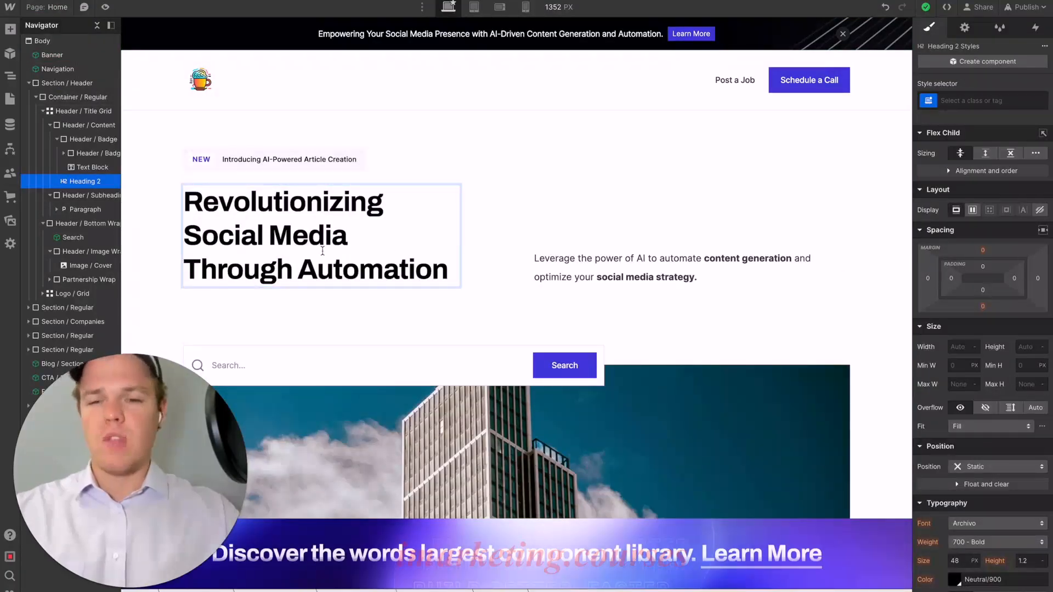
pyautogui.moveTo(351, 242); pyautogui.dragTo(191, 237)
pyautogui.click(341, 259)
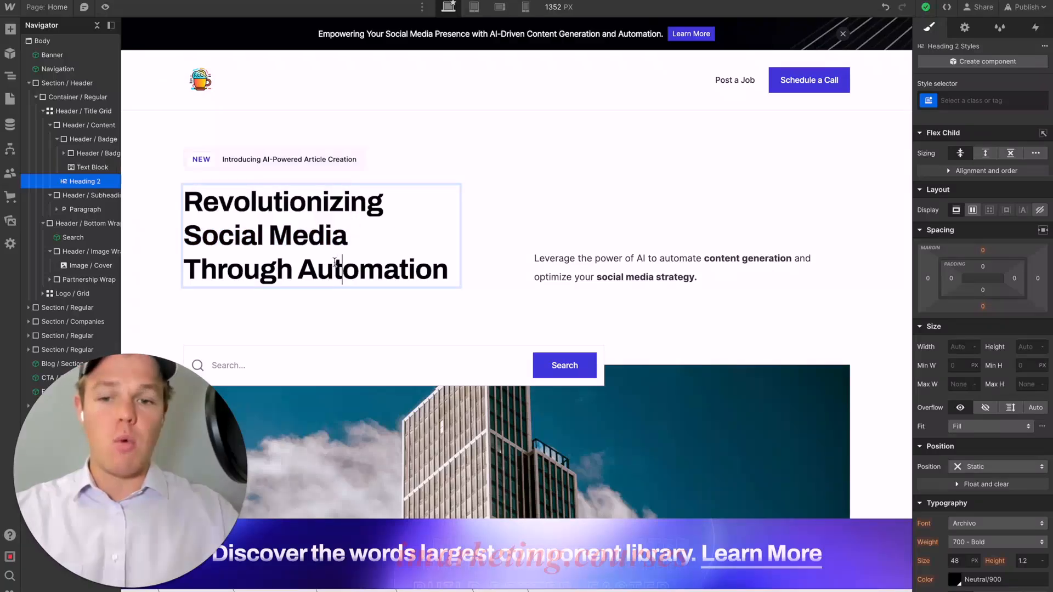
pyautogui.doubleClick(370, 265)
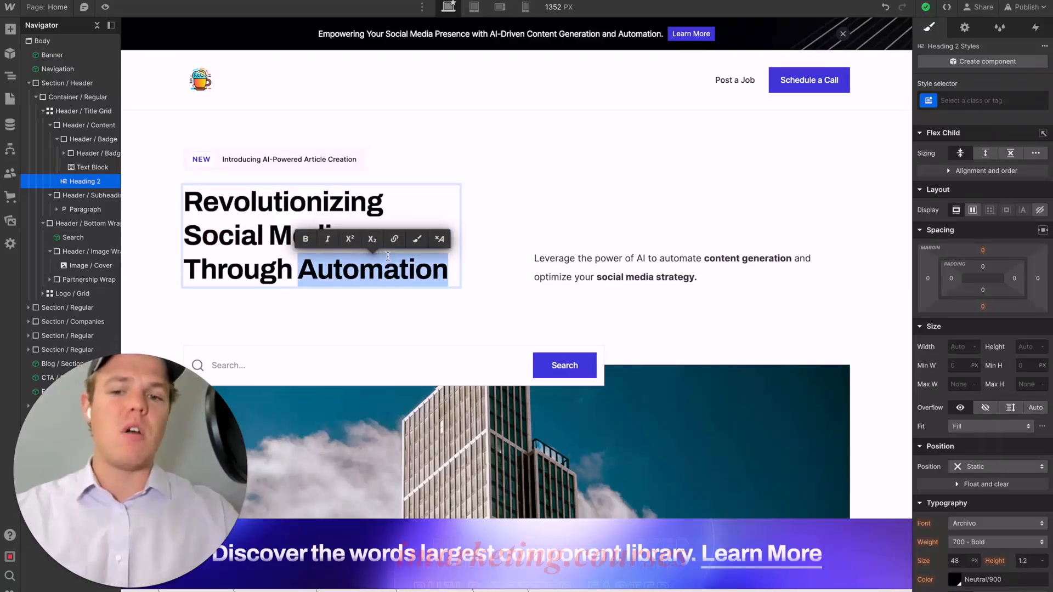
pyautogui.click(418, 267)
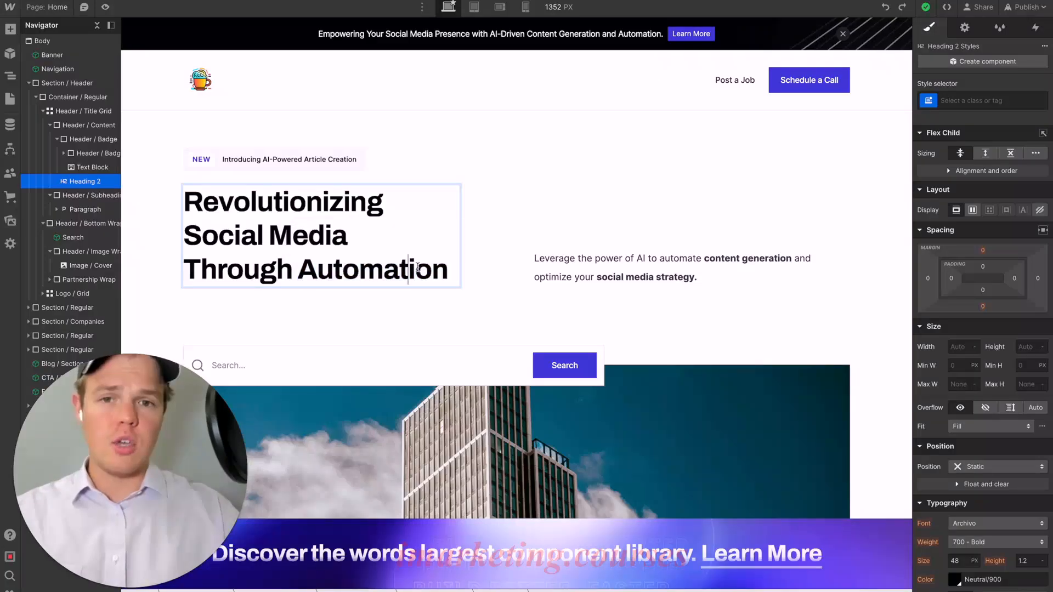
pyautogui.doubleClick(417, 267)
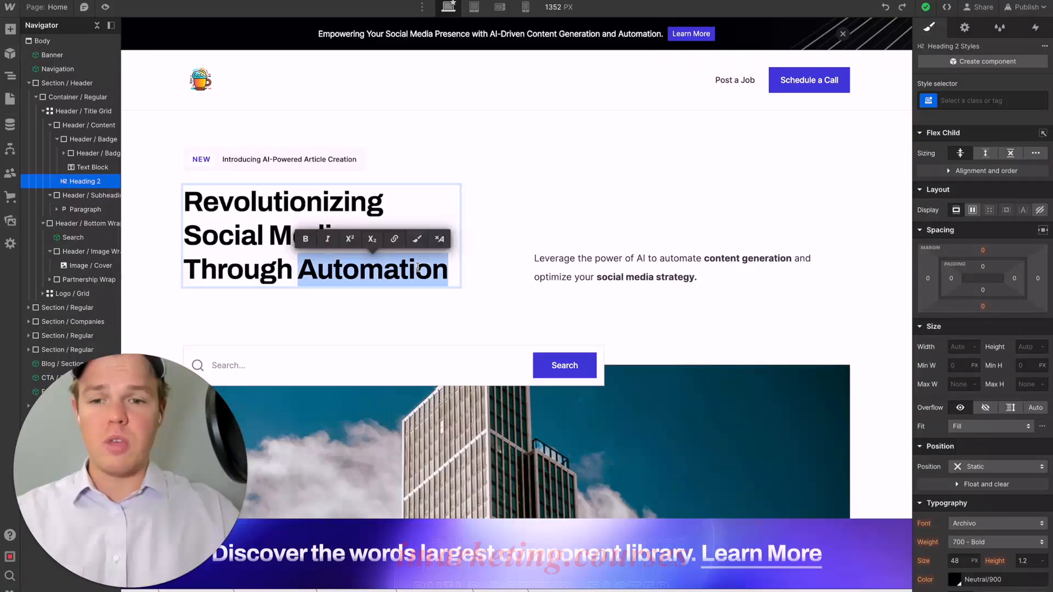
pyautogui.click(418, 240)
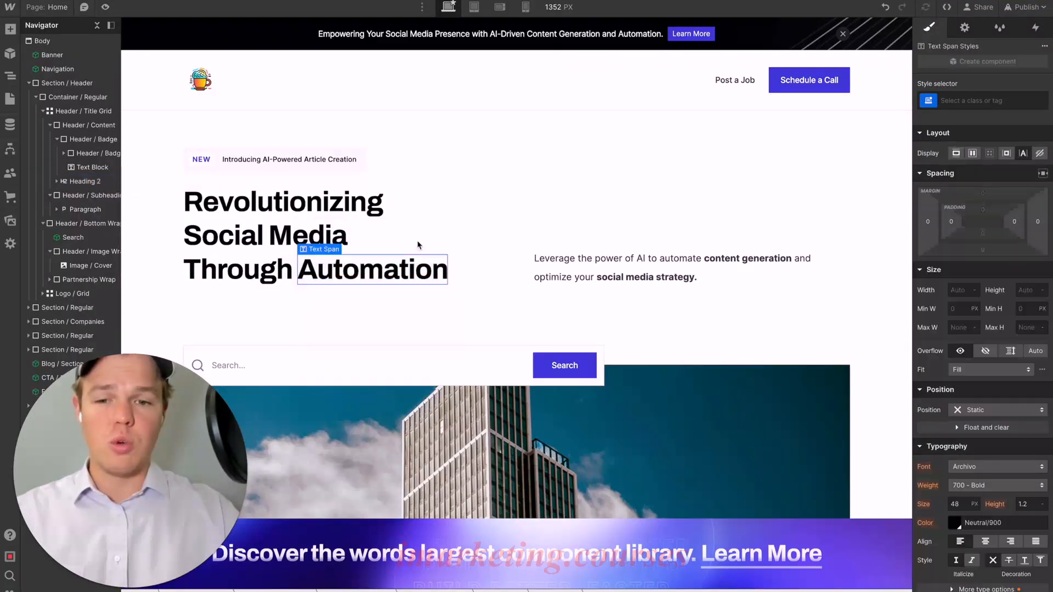
# Set the font color of the "Automation" text span to the button violet #443fde.
pyautogui.click(403, 273)
pyautogui.doubleClick(406, 268)
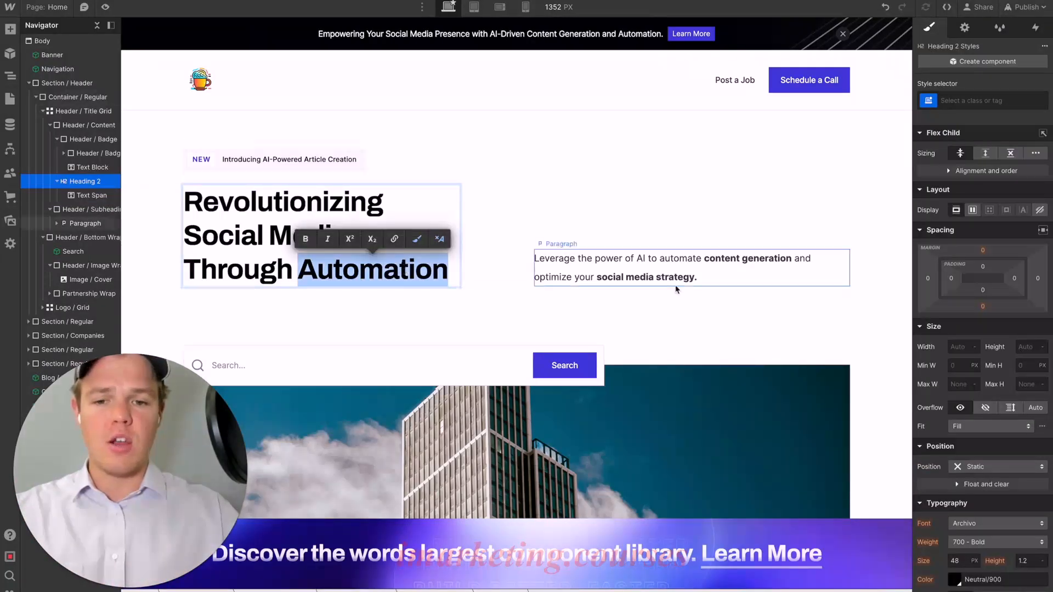
pyautogui.scroll(-3, 930, 334)
pyautogui.click(954, 454)
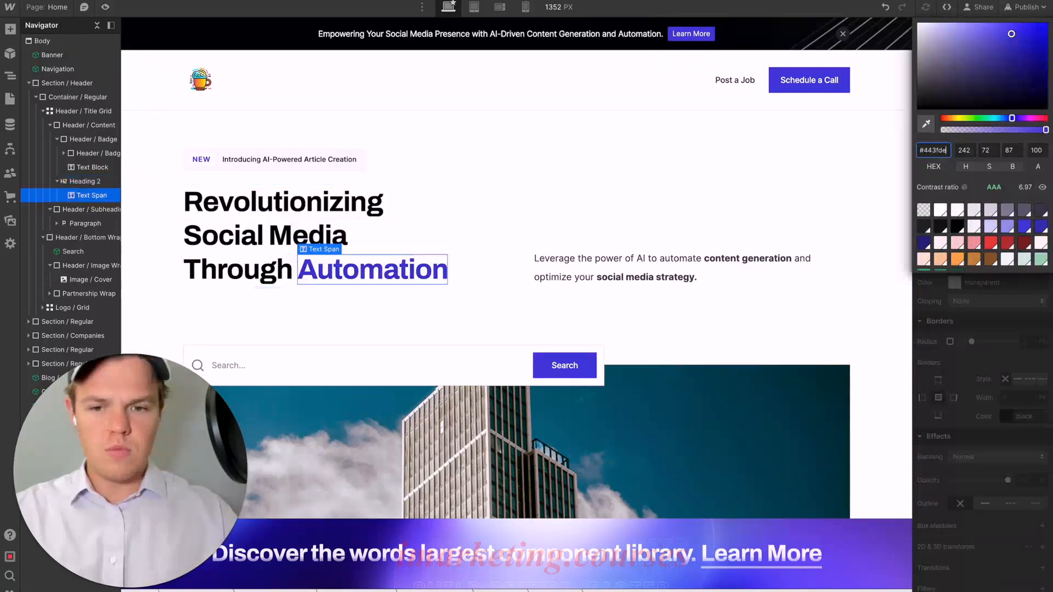
pyautogui.click(402, 298)
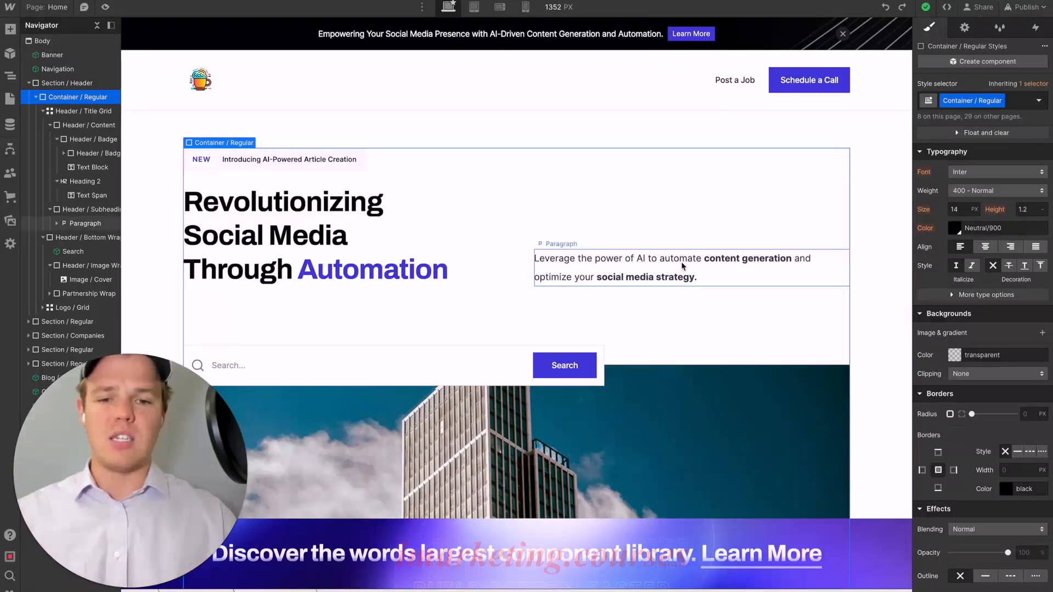
# Look through the home page from the header image and company logos down to the "Explore a job now!" section and footer.
pyautogui.scroll(-5, 700, 296)
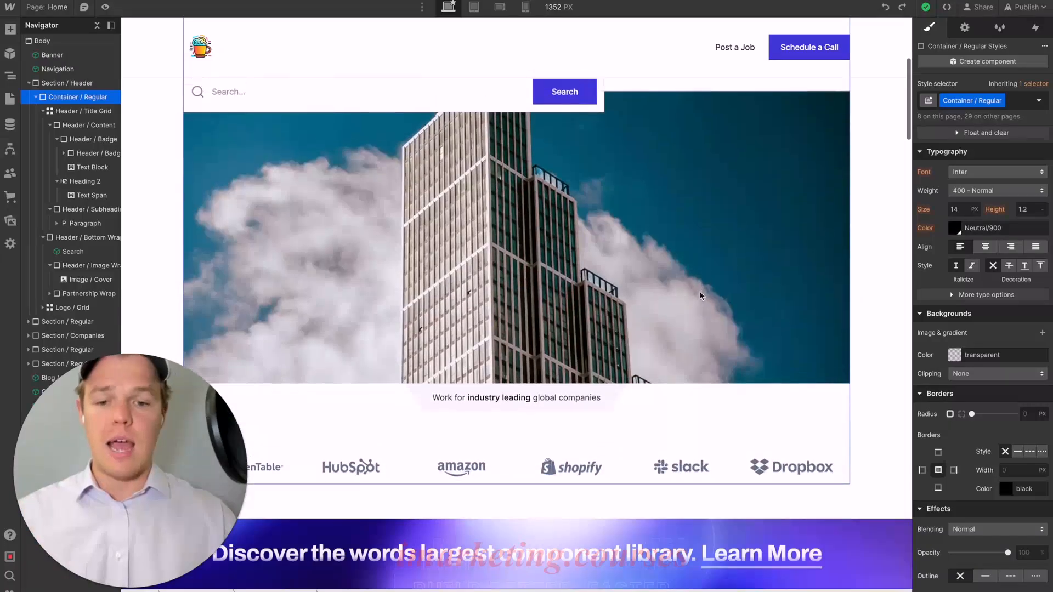
pyautogui.scroll(1, 699, 296)
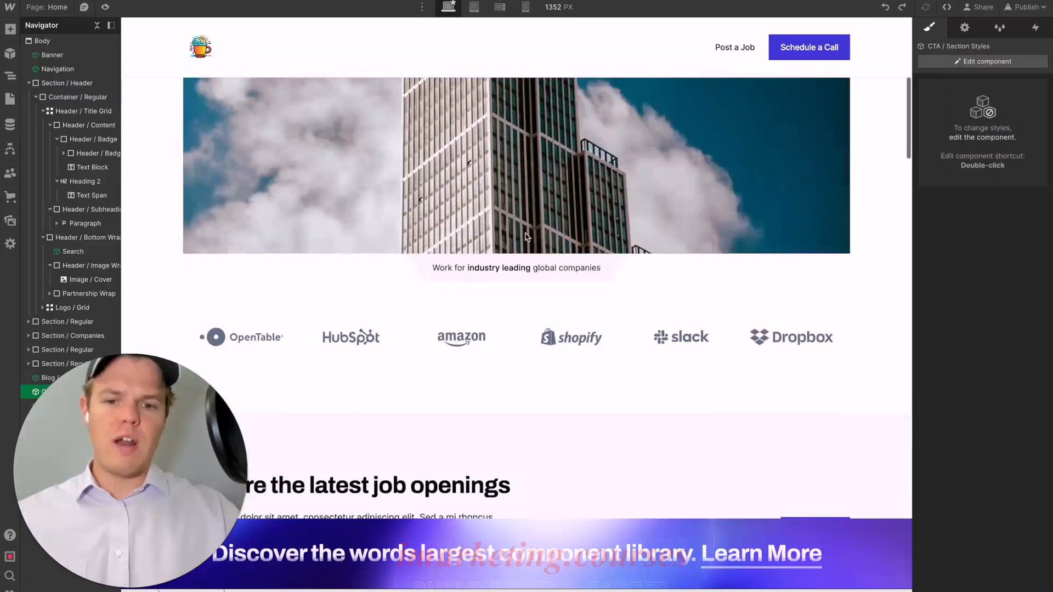
pyautogui.scroll(1, 525, 237)
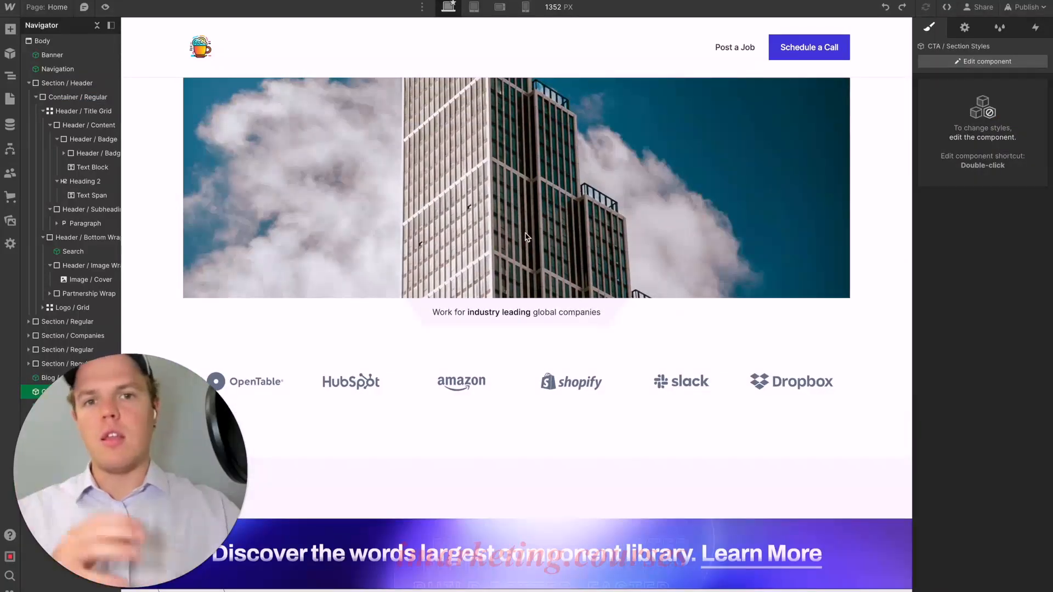
pyautogui.scroll(3, 525, 237)
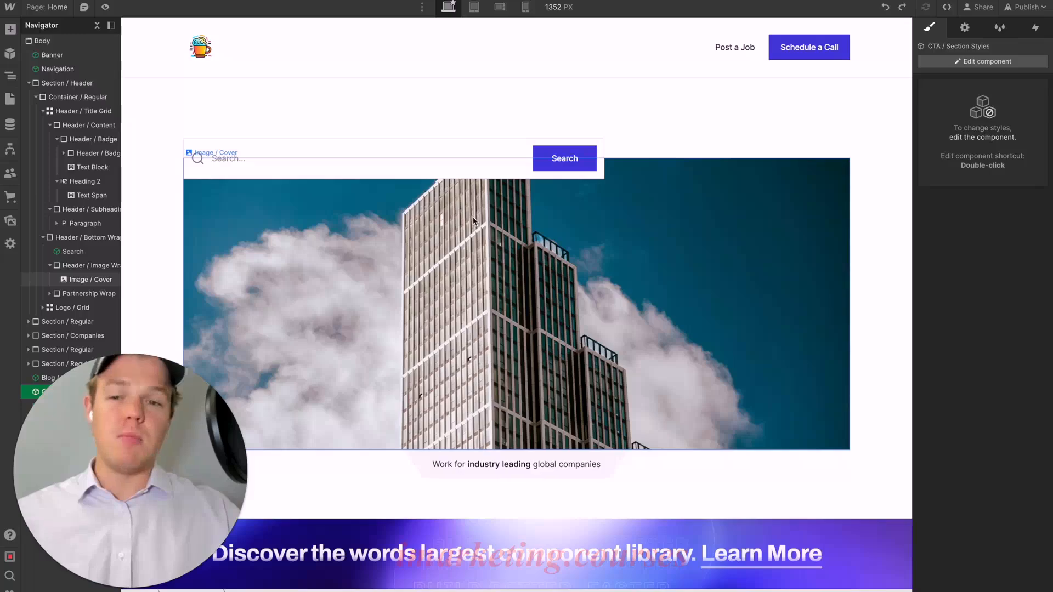
pyautogui.scroll(-3, 473, 221)
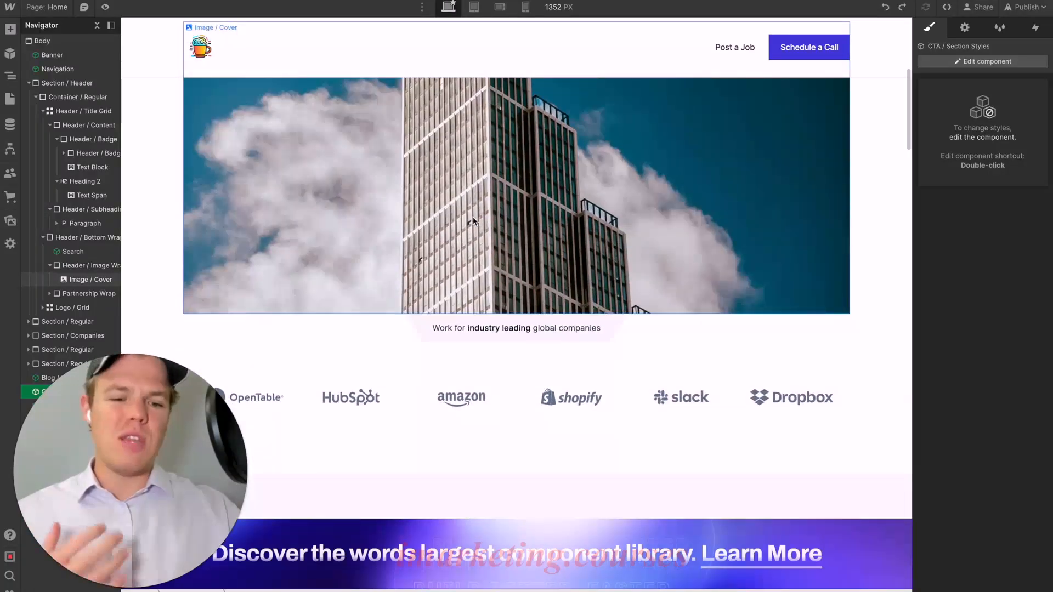
pyautogui.scroll(-20, 473, 221)
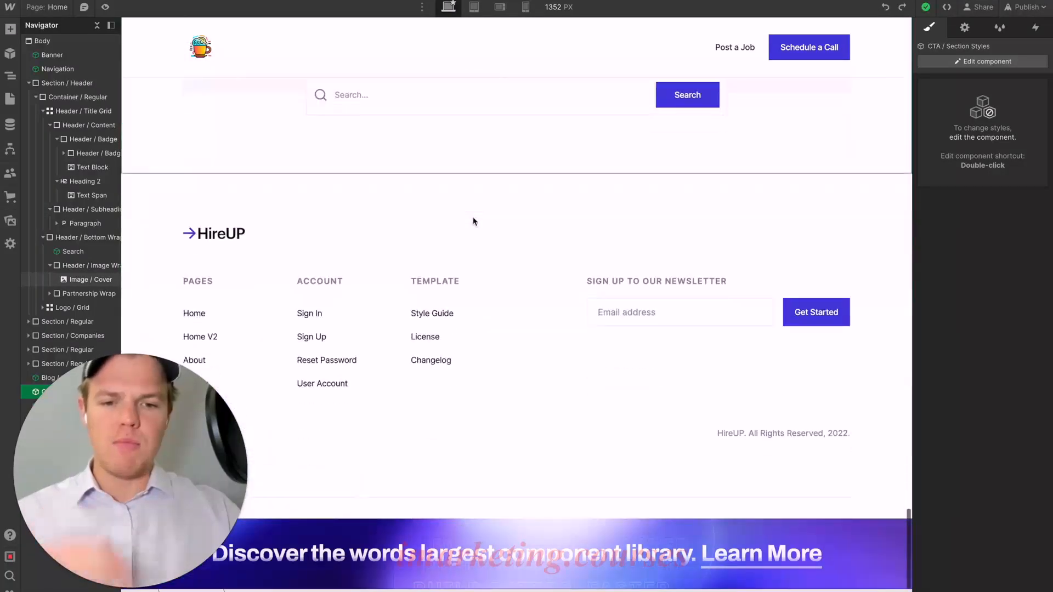
pyautogui.scroll(5, 474, 221)
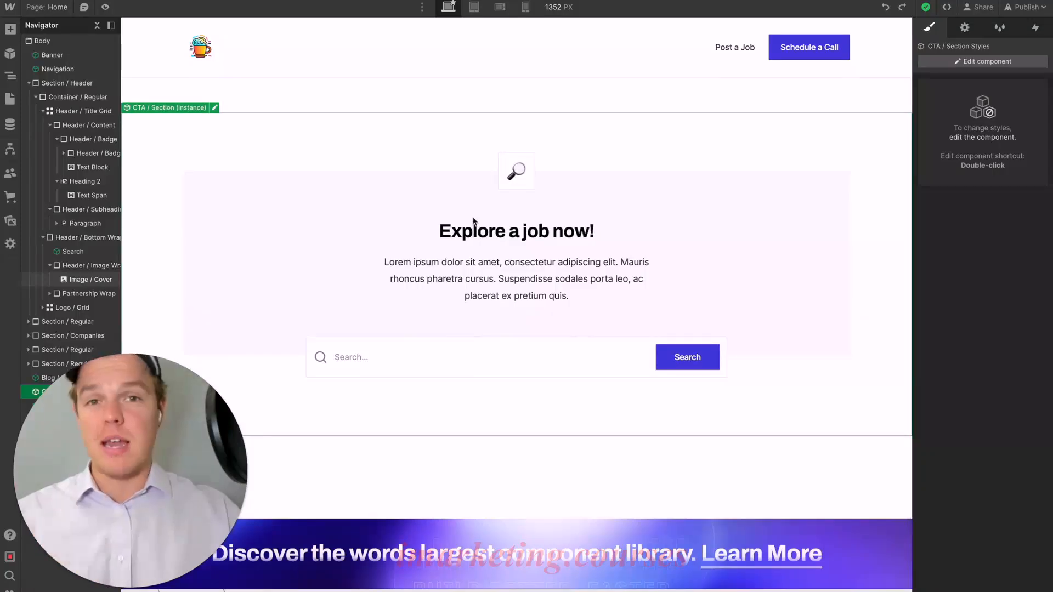
pyautogui.scroll(-1, 473, 221)
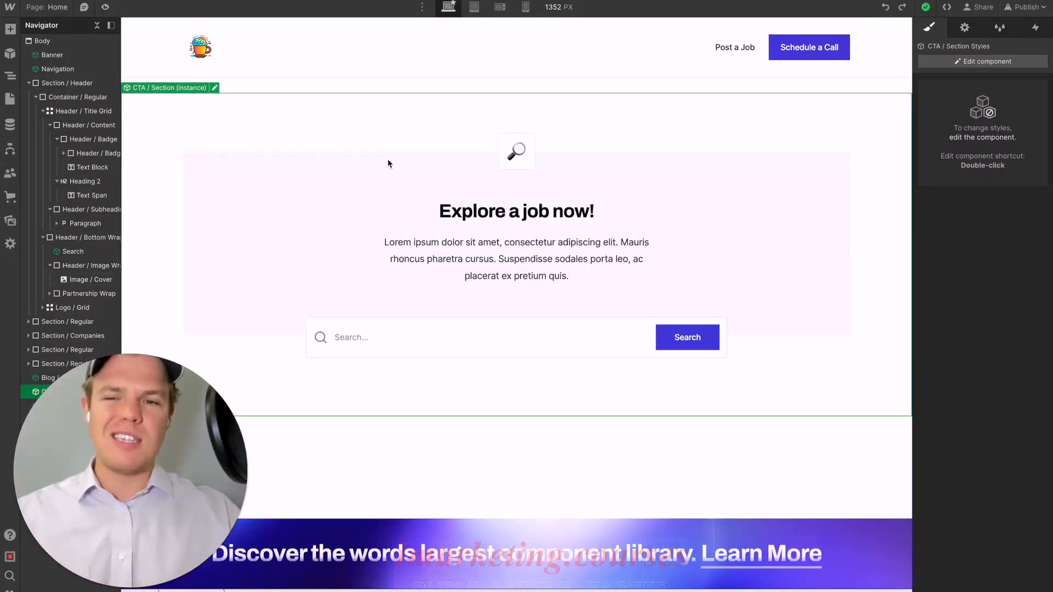
# Open the footer component and copy the whole newsletter form block with its email field and Get Started button.
pyautogui.scroll(-5, 388, 164)
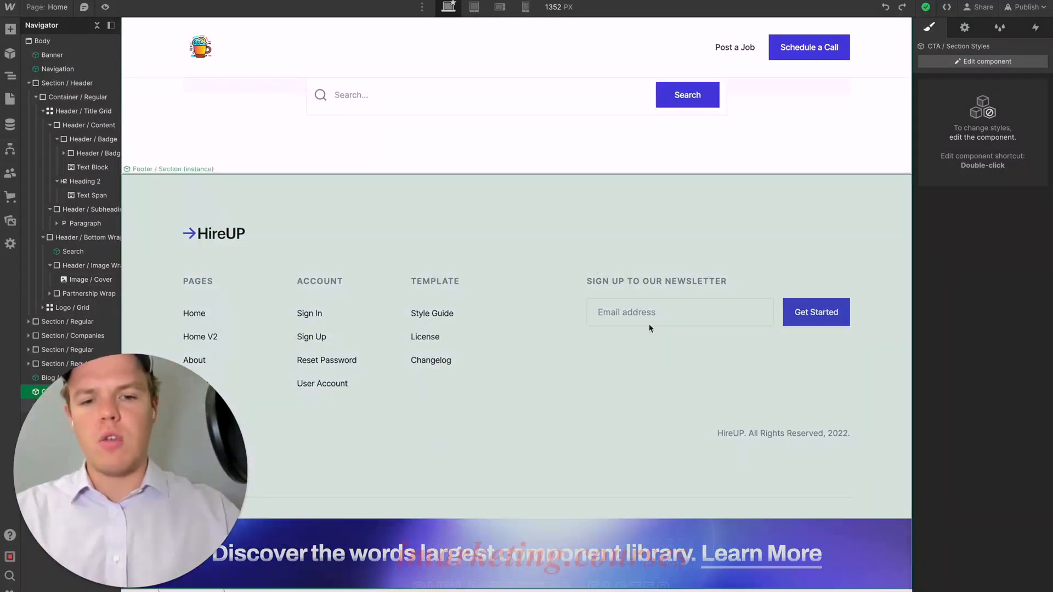
pyautogui.doubleClick(602, 227)
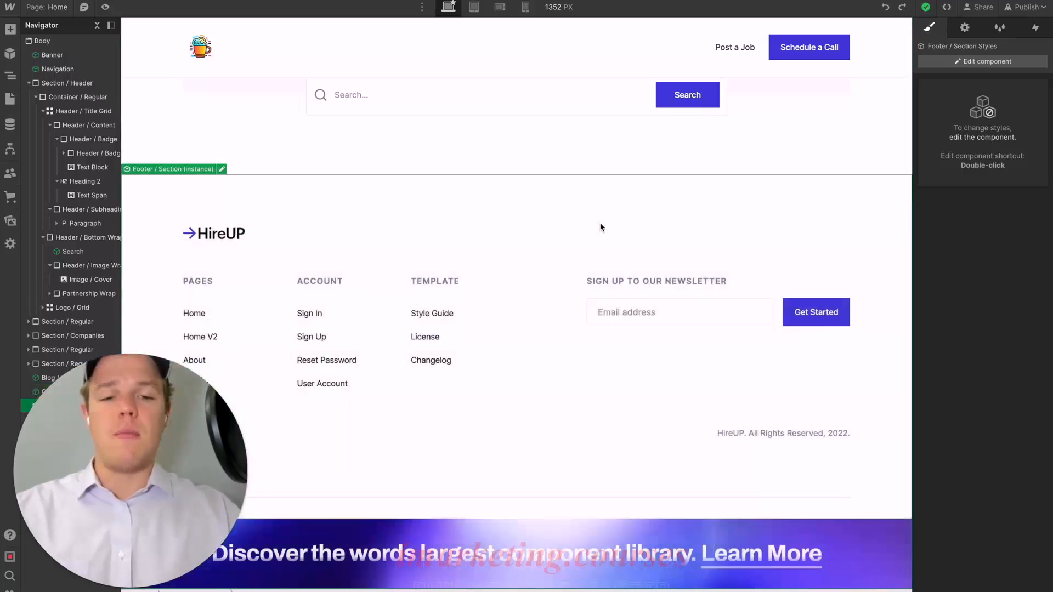
pyautogui.click(690, 321)
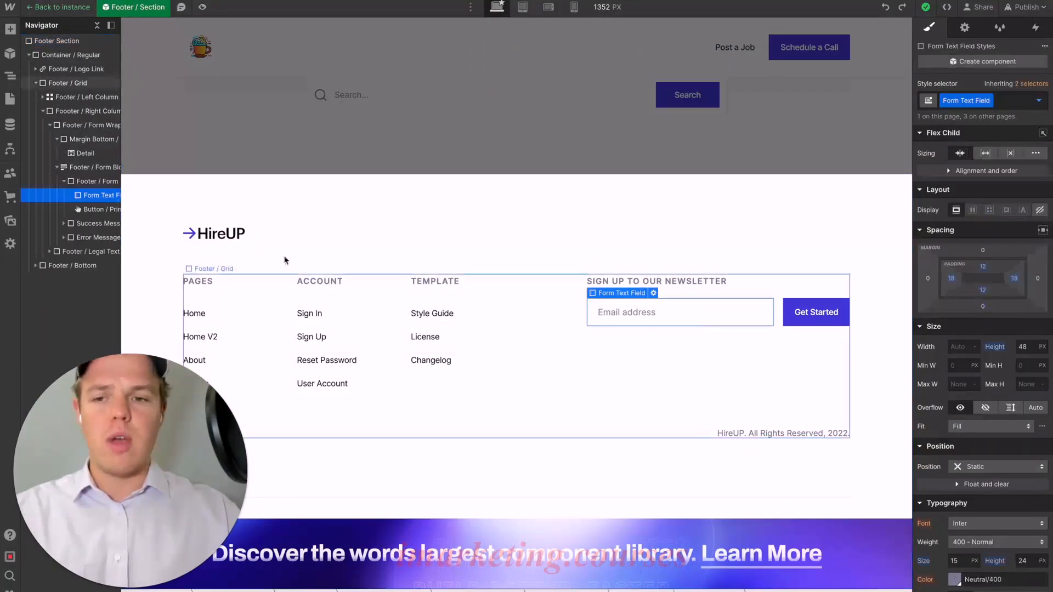
pyautogui.click(89, 167)
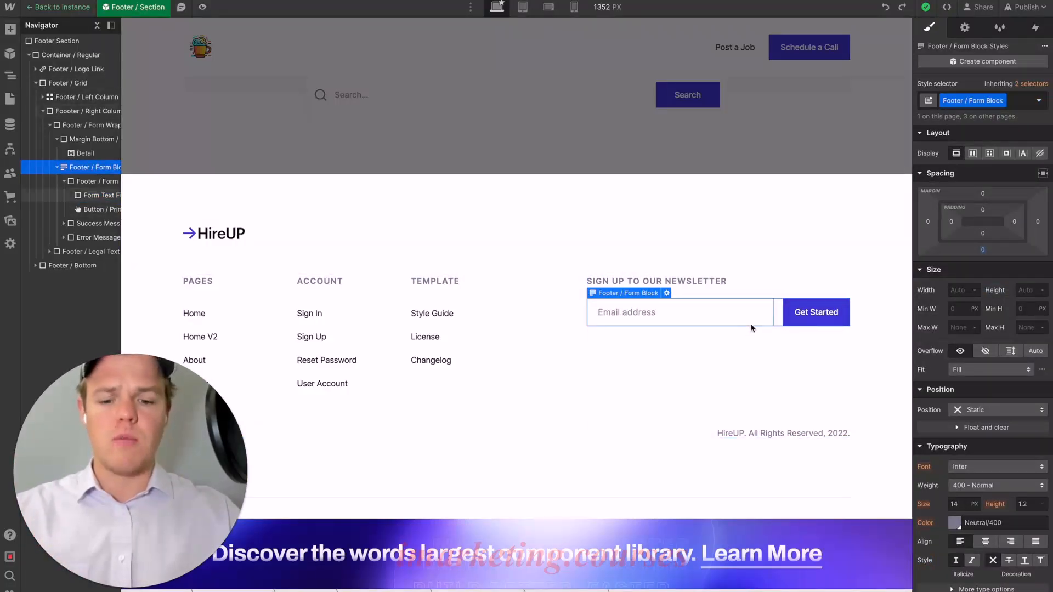
# Open the "Explore a job now!" call-to-action component and delete its search bar.
pyautogui.scroll(5, 753, 328)
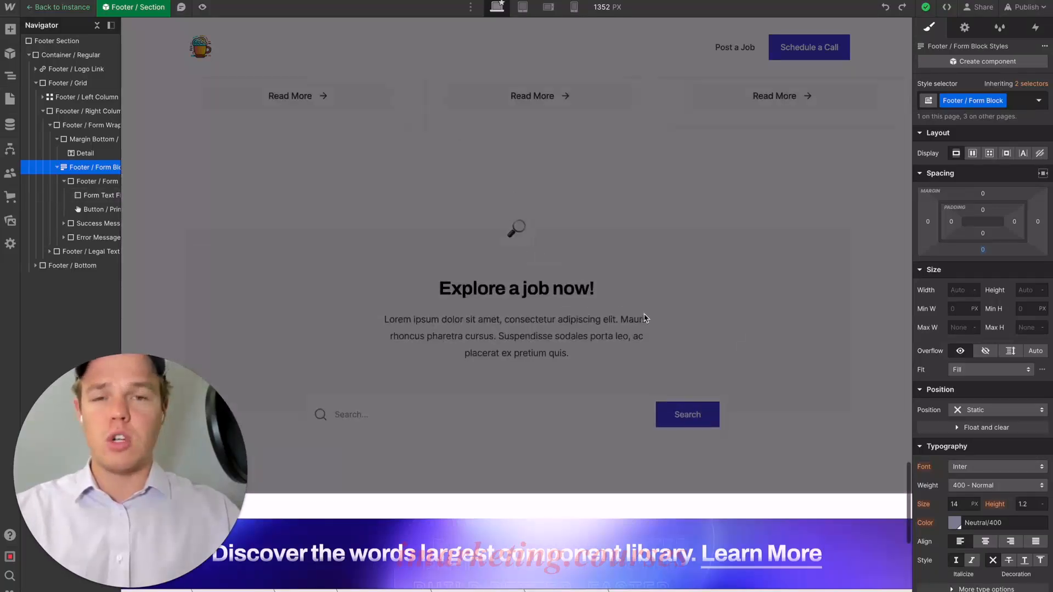
pyautogui.click(620, 311)
pyautogui.click(645, 291)
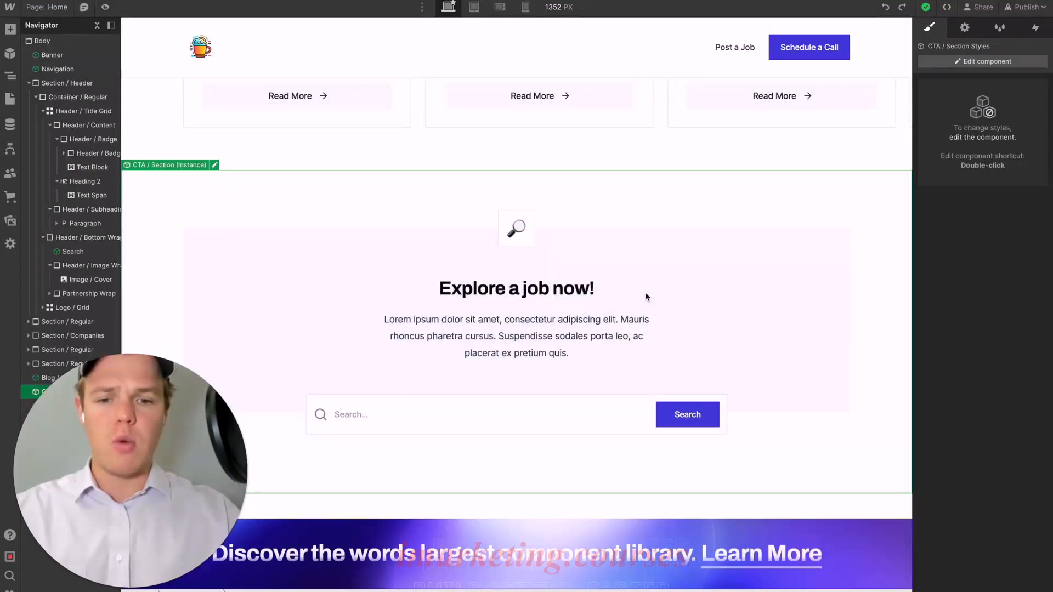
pyautogui.doubleClick(552, 232)
pyautogui.scroll(-4, 548, 246)
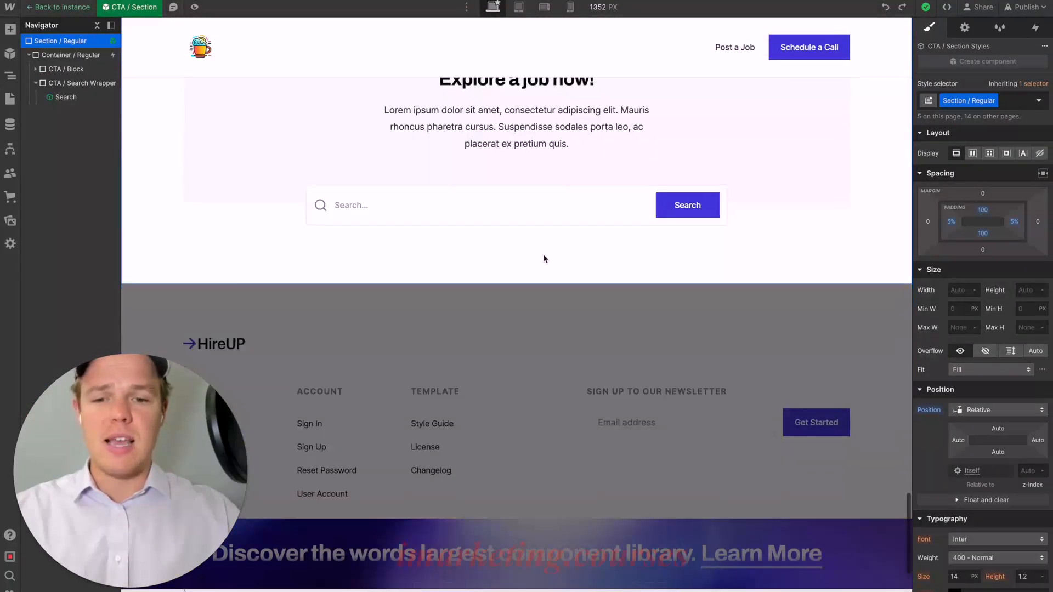
pyautogui.click(517, 211)
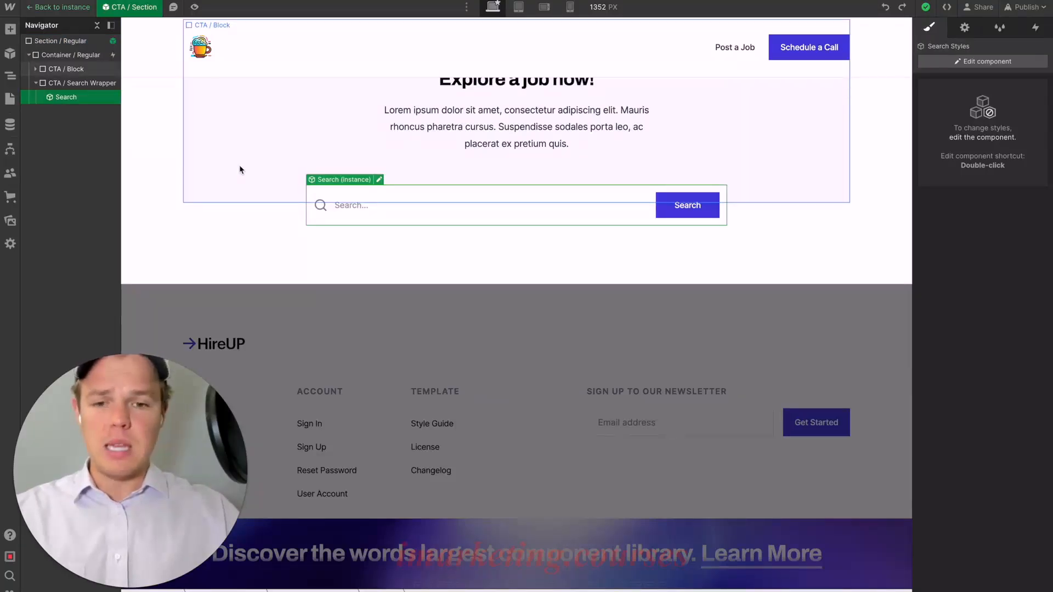
pyautogui.press('Delete')
# Paste the copied newsletter form block into the empty CTA / Search Wrapper.
pyautogui.click(294, 211)
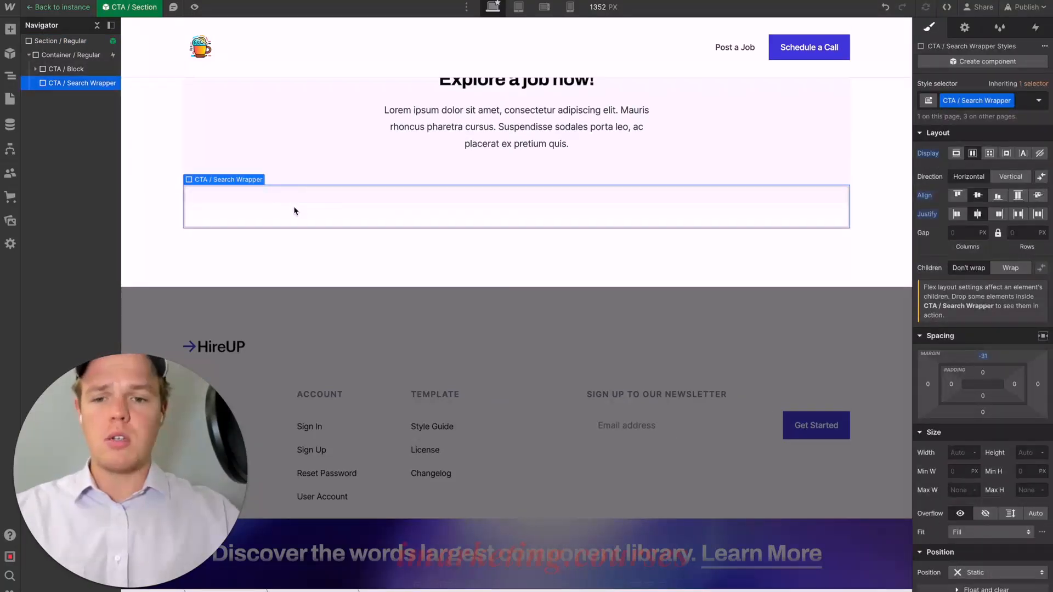
pyautogui.hotkey('ctrl', 'v')
pyautogui.click(371, 242)
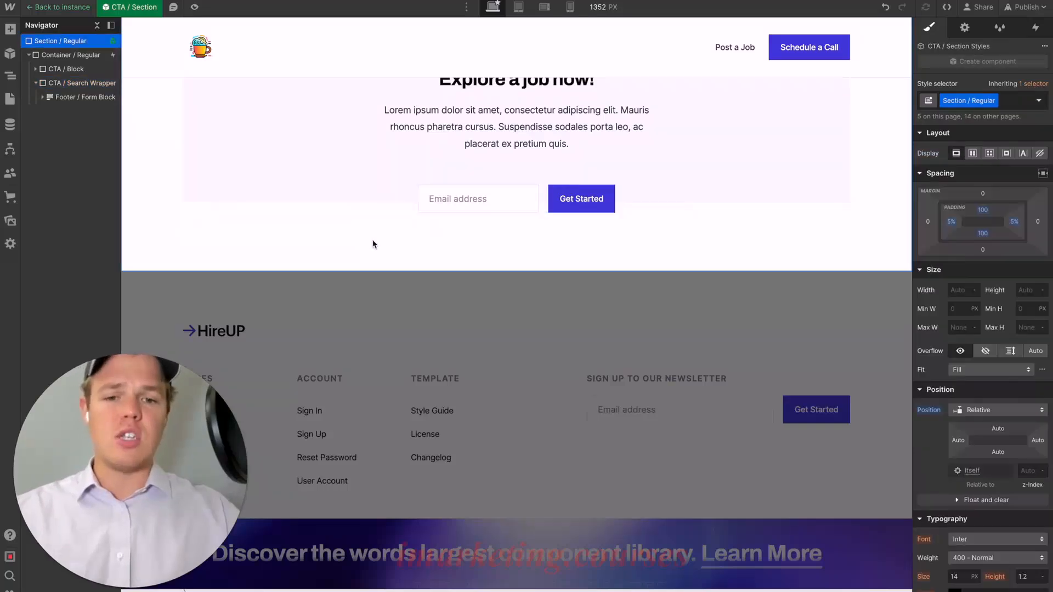
# Leave the CTA component and move the CTA / Section instance up the page, directly below Navigation and above Section / Header.
pyautogui.scroll(2, 373, 244)
pyautogui.scroll(1, 373, 244)
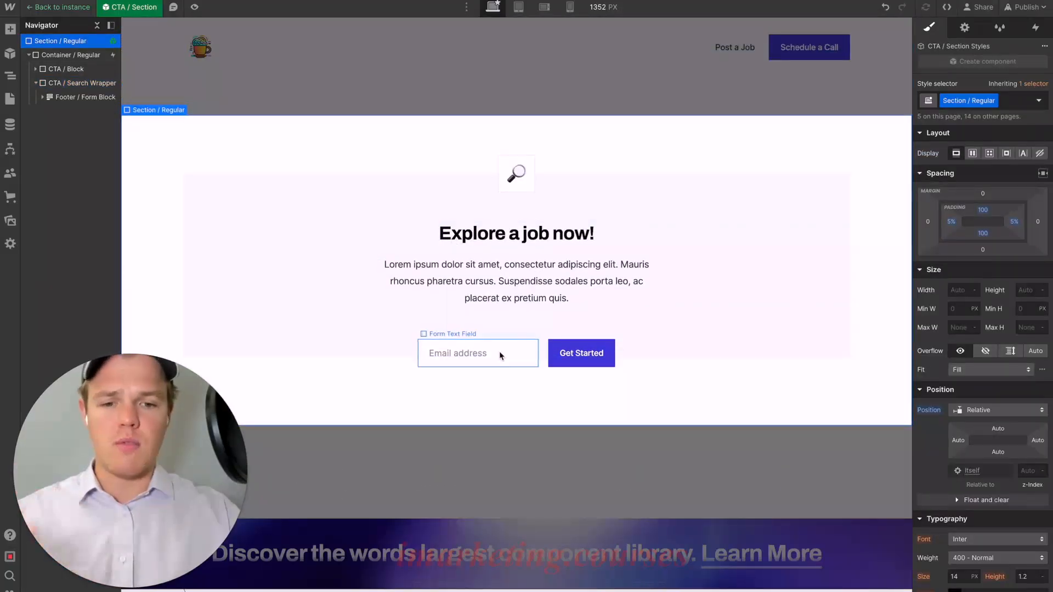
pyautogui.click(551, 90)
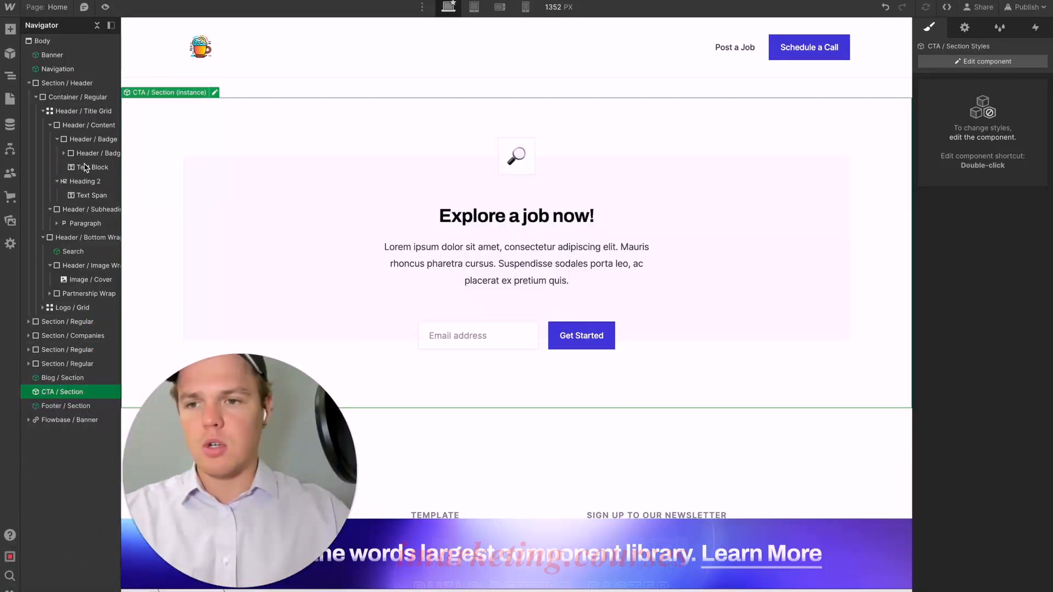
pyautogui.click(28, 83)
pyautogui.moveTo(54, 172); pyautogui.dragTo(55, 83)
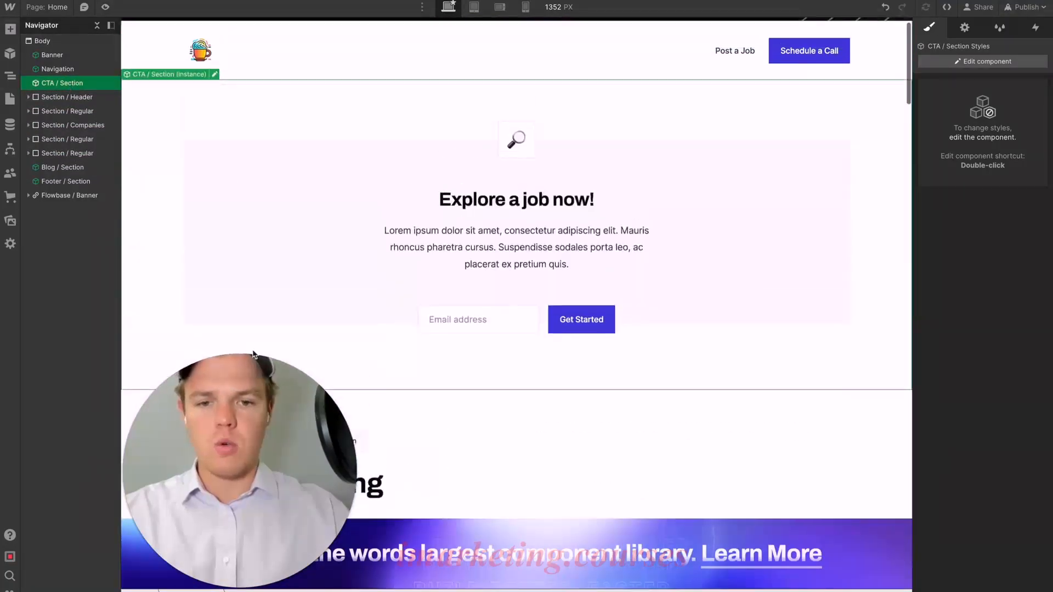
# Delete the Header / Bottom Wrap block holding the search bar and building image from the header section.
pyautogui.scroll(-8, 477, 332)
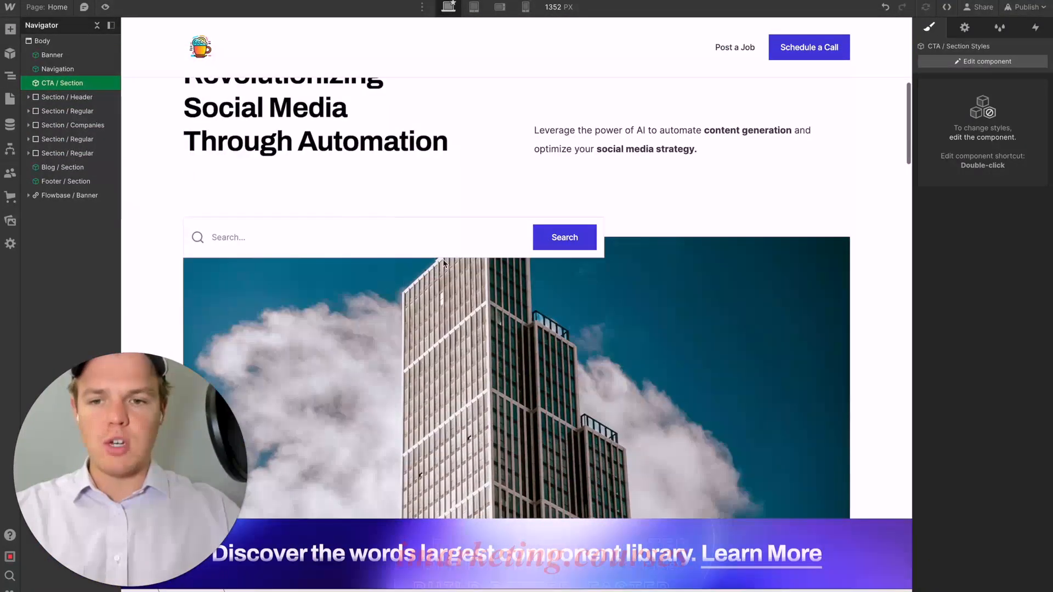
pyautogui.scroll(-5, 444, 264)
pyautogui.click(445, 221)
pyautogui.scroll(1, 430, 232)
pyautogui.scroll(2, 431, 232)
pyautogui.click(43, 251)
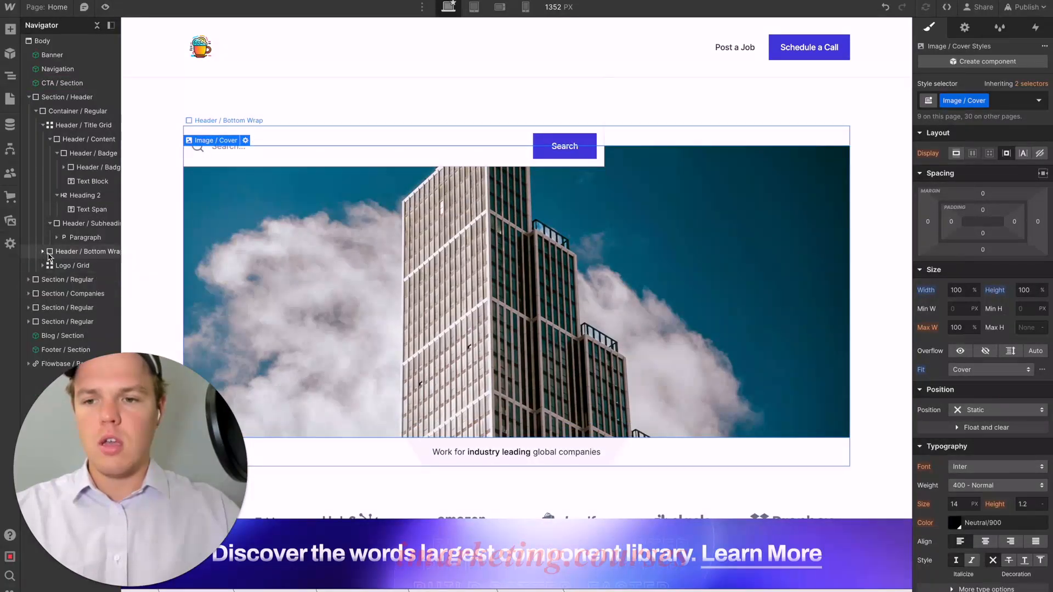
pyautogui.click(63, 252)
pyautogui.press('Delete')
pyautogui.scroll(-5, 385, 193)
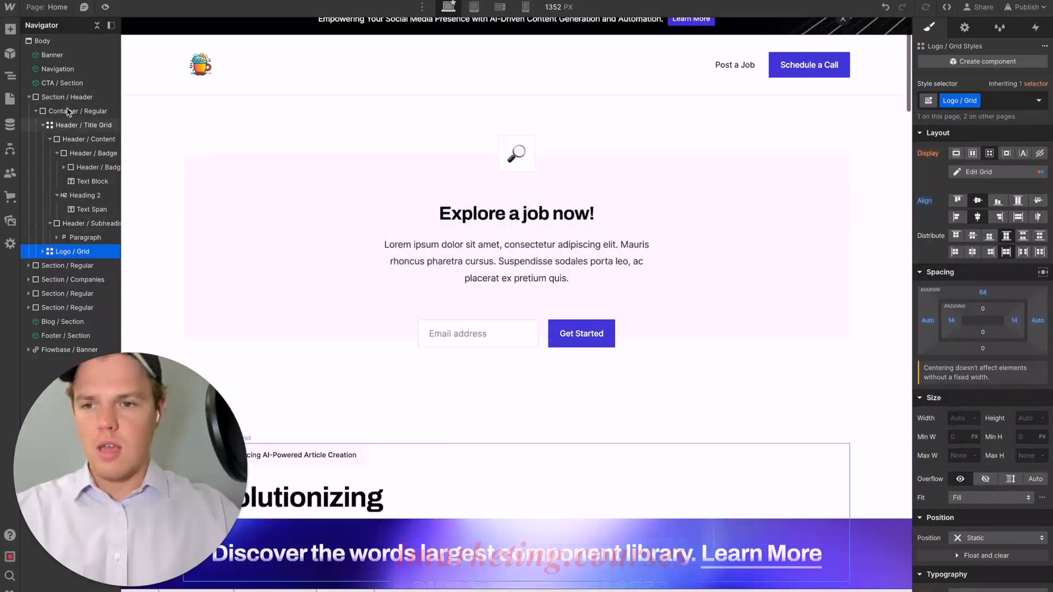
# Try nesting the CTA / Section in the Header / Subheading Wrap, and undo both that move and the Header / Bottom Wrap deletion.
pyautogui.moveTo(65, 83); pyautogui.dragTo(67, 244)
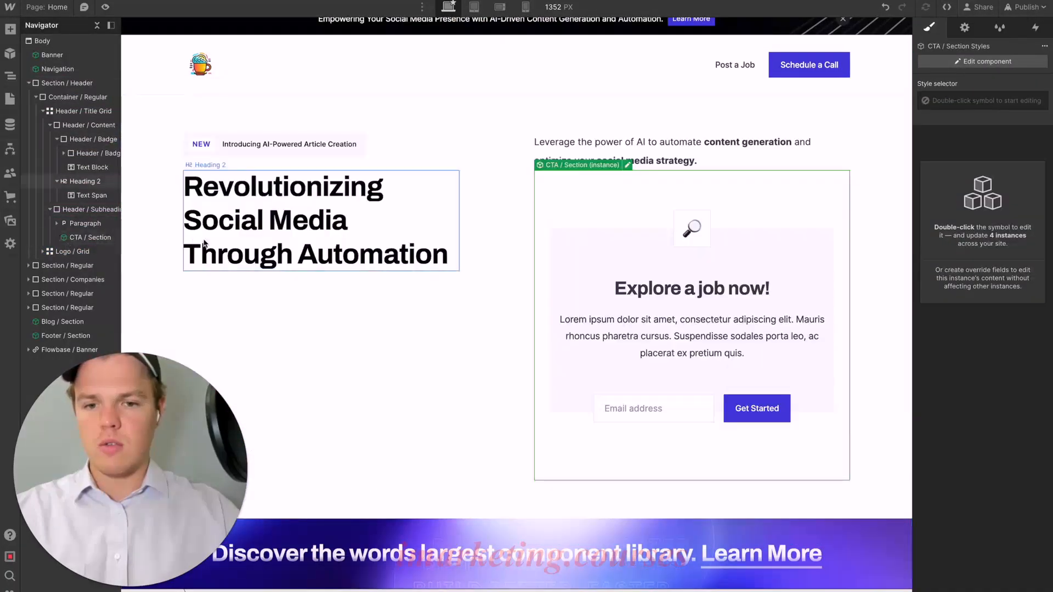
pyautogui.hotkey('ctrl', 'z')
pyautogui.scroll(-2, 290, 255)
pyautogui.scroll(8, 300, 249)
pyautogui.hotkey('ctrl', 'z')
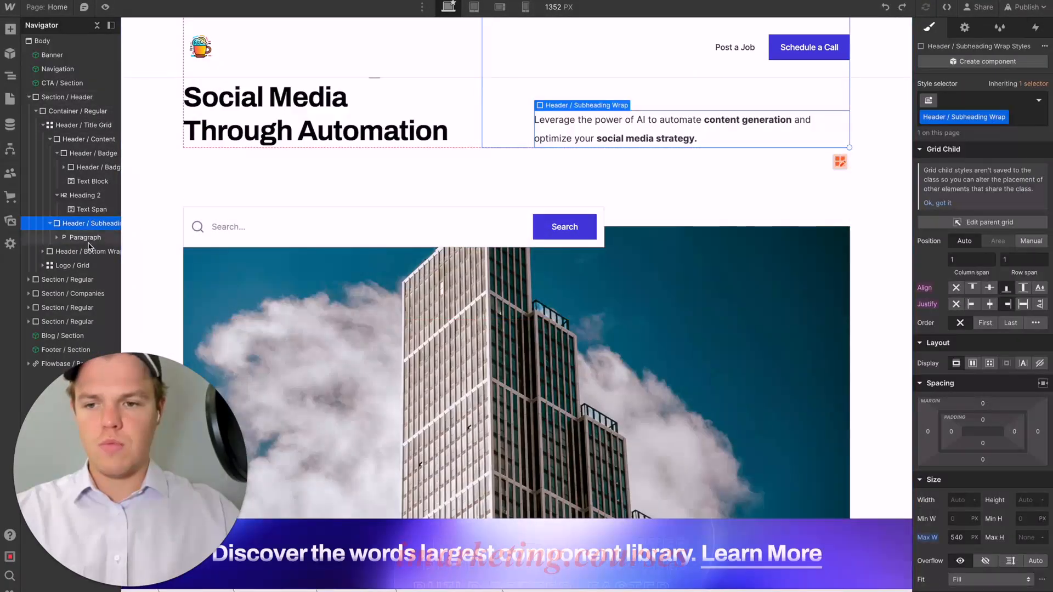
# Move the CTA / Section into the header container, between Header / Bottom Wrap and Logo / Grid.
pyautogui.click(260, 230)
pyautogui.scroll(5, 325, 213)
pyautogui.scroll(2, 326, 217)
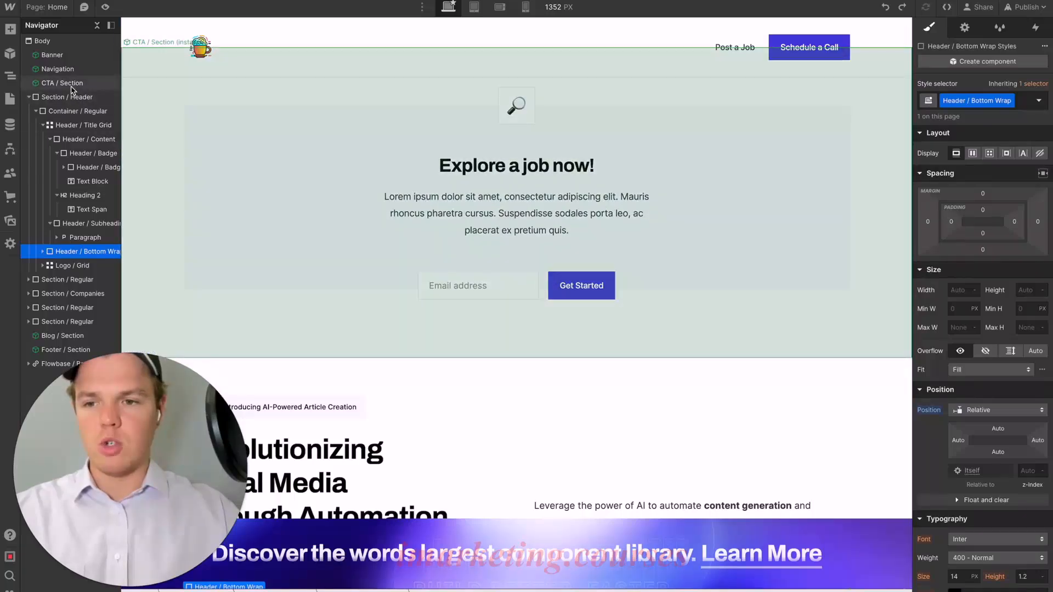
pyautogui.moveTo(70, 84); pyautogui.dragTo(48, 256)
pyautogui.scroll(-8, 270, 240)
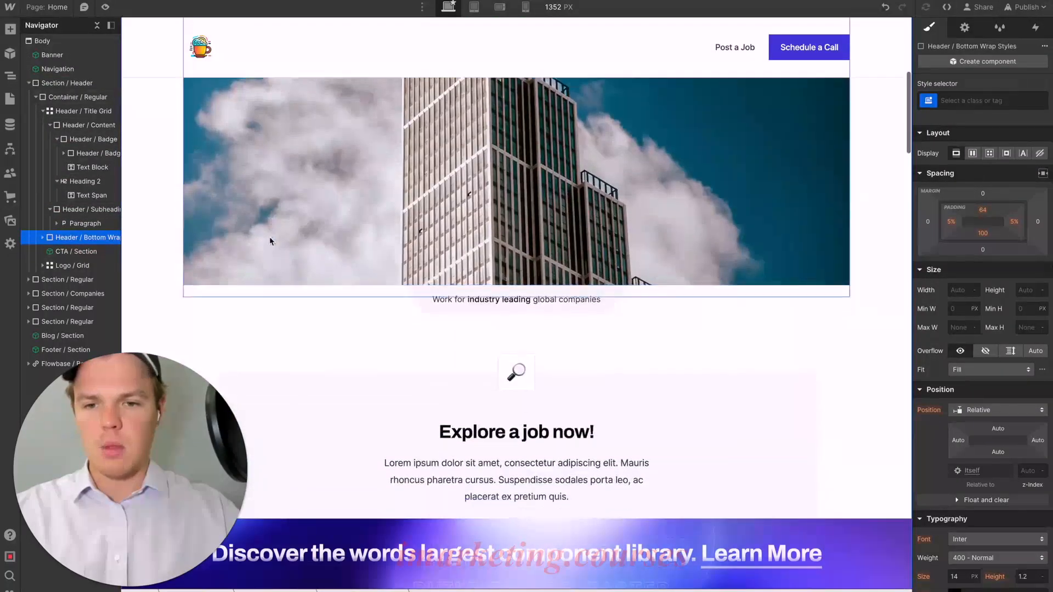
# Delete the whole Header / Bottom Wrap block with its search bar, building image and partnership text.
pyautogui.scroll(8, 269, 240)
pyautogui.click(270, 235)
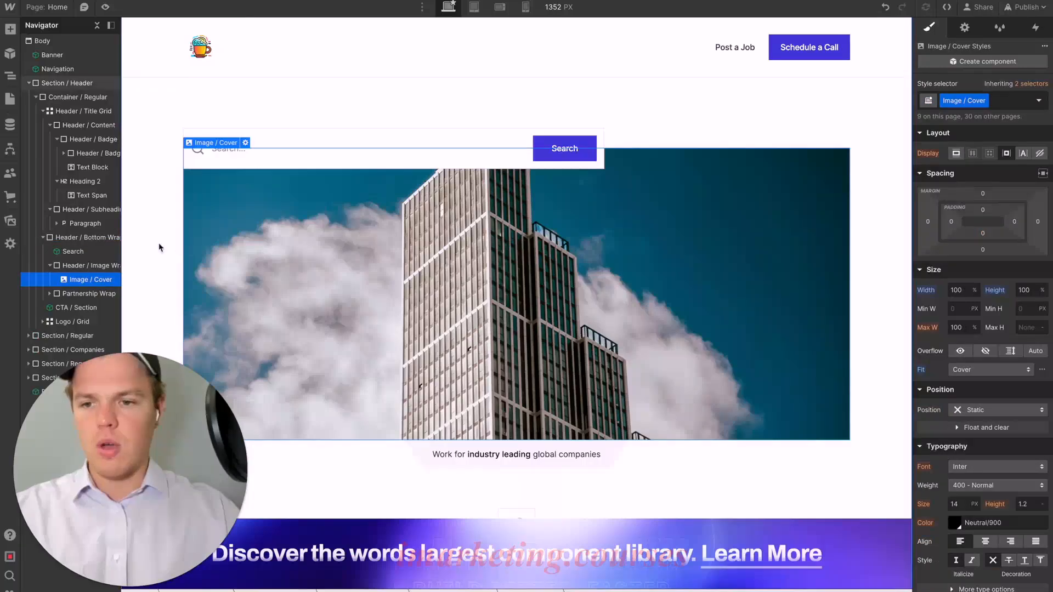
pyautogui.click(65, 238)
pyautogui.press('Delete')
pyautogui.scroll(4, 365, 228)
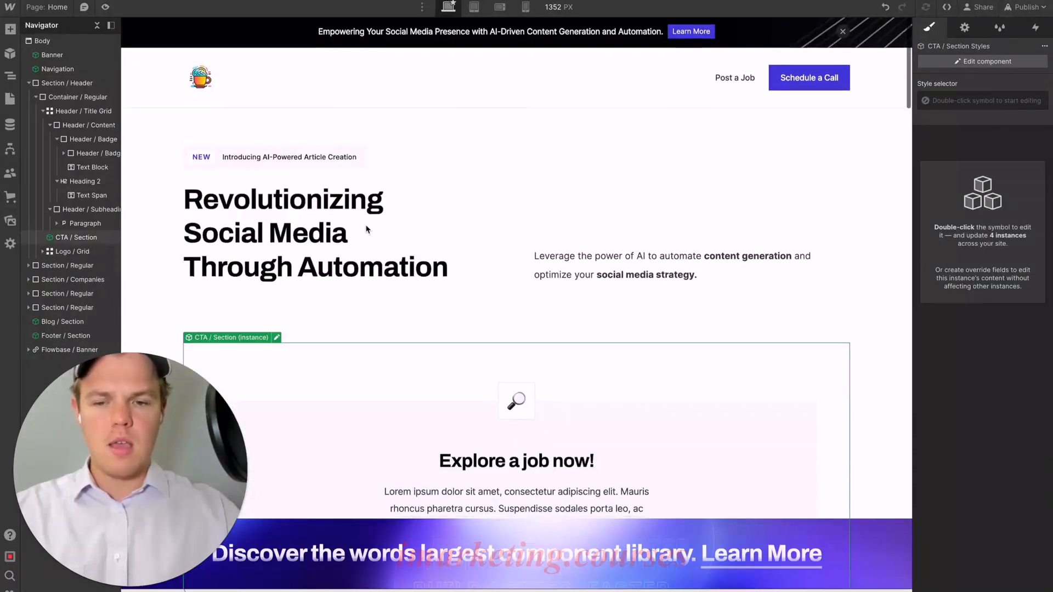
pyautogui.scroll(-8, 366, 229)
pyautogui.scroll(6, 366, 230)
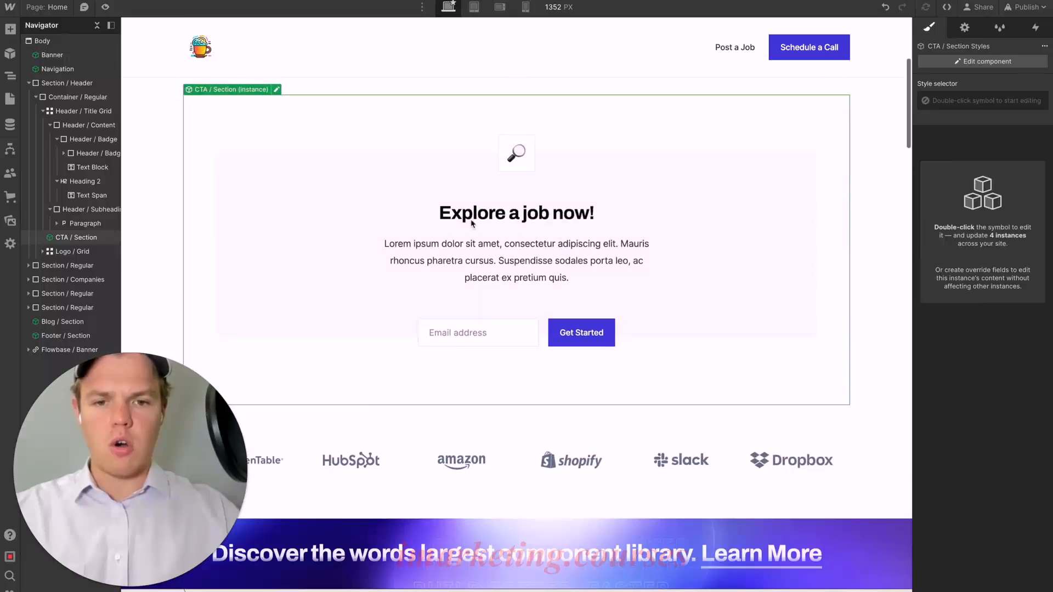
pyautogui.scroll(2, 459, 237)
pyautogui.scroll(-5, 459, 237)
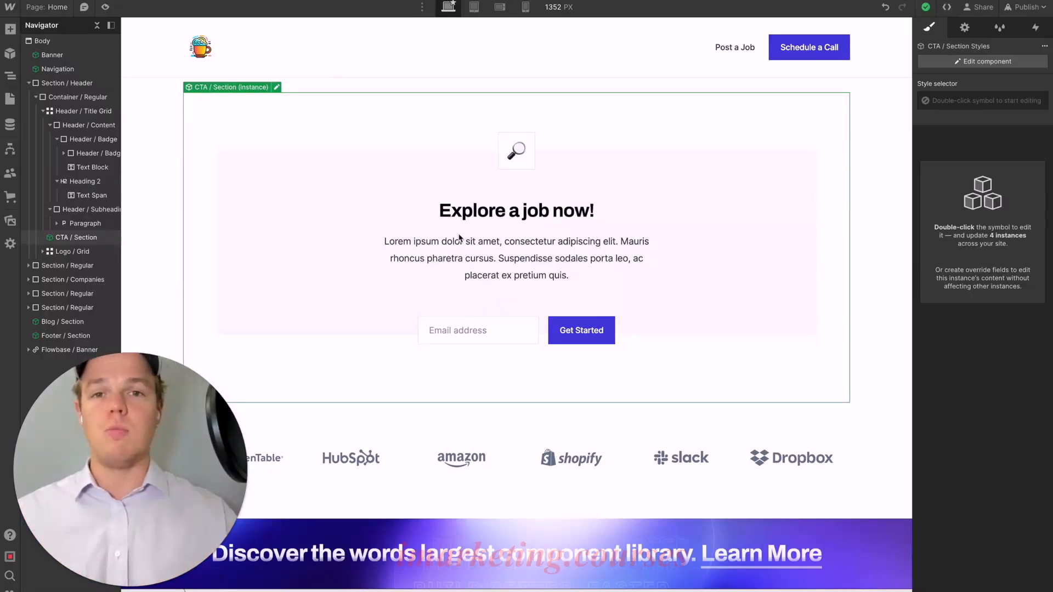
pyautogui.scroll(3, 459, 236)
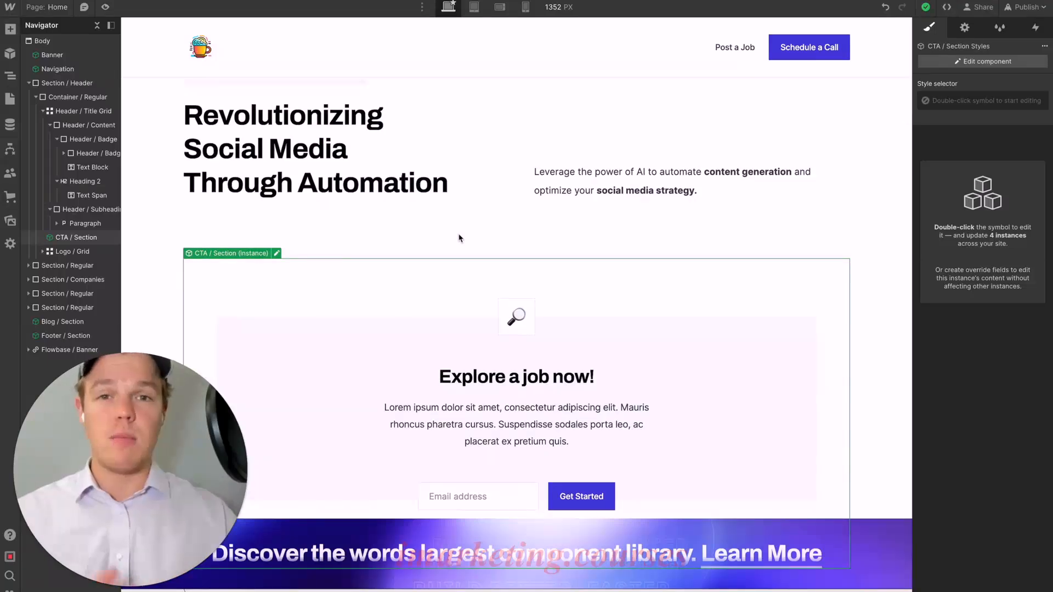
pyautogui.scroll(-3, 460, 238)
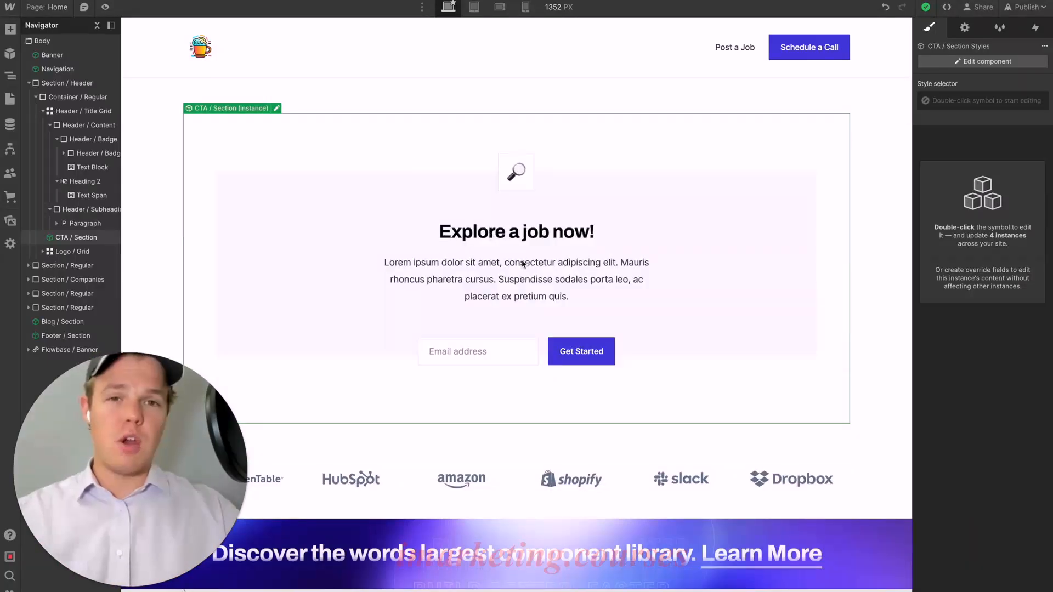
# Open the CTA / Section component under the header for editing and select its placeholder paragraph.
pyautogui.click(519, 174)
pyautogui.doubleClick(517, 186)
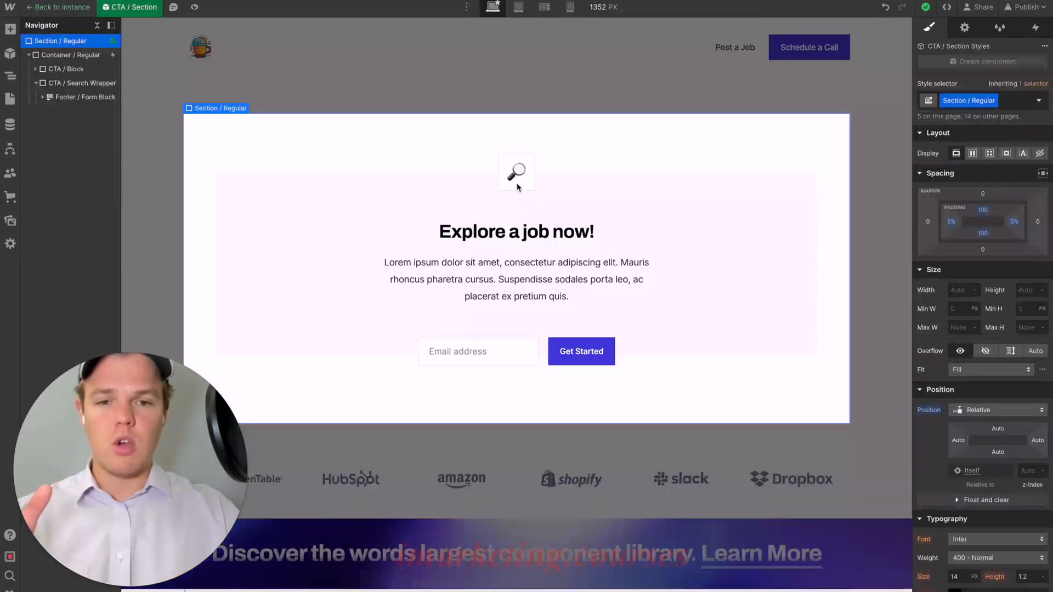
pyautogui.click(523, 241)
pyautogui.click(522, 280)
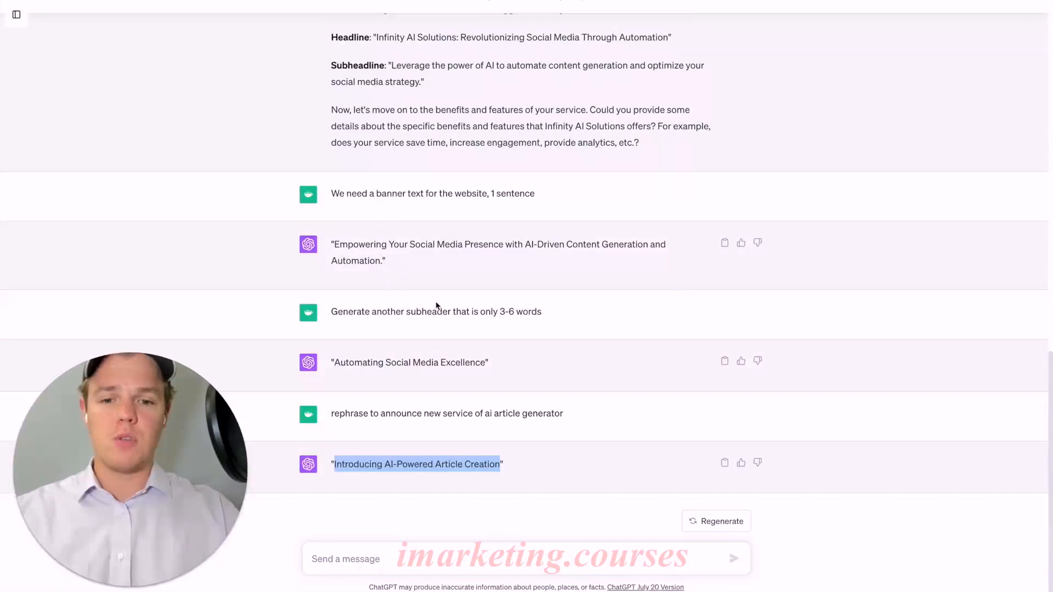
# Ask ChatGPT: "For our CTA which will be providing an email so we can reach out for services, provide a header and subheader".
pyautogui.click(420, 556)
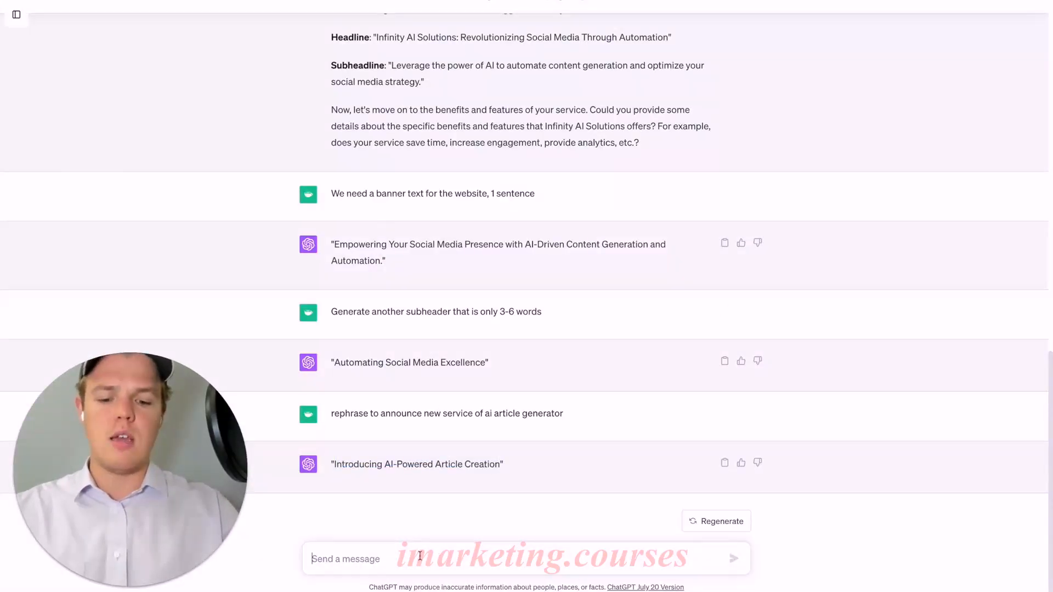
pyautogui.write('For')
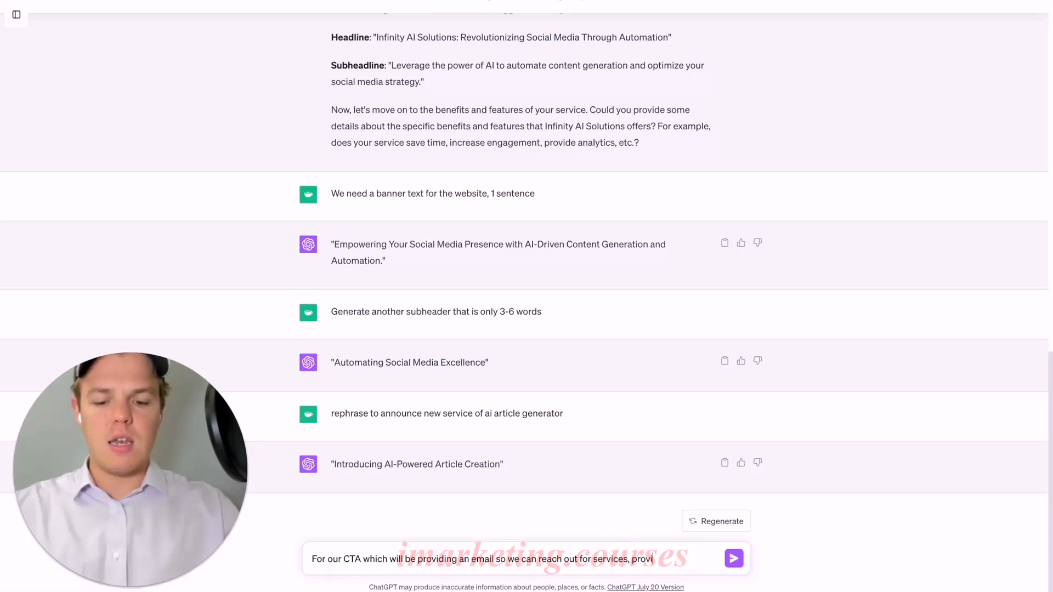
pyautogui.write('and s')
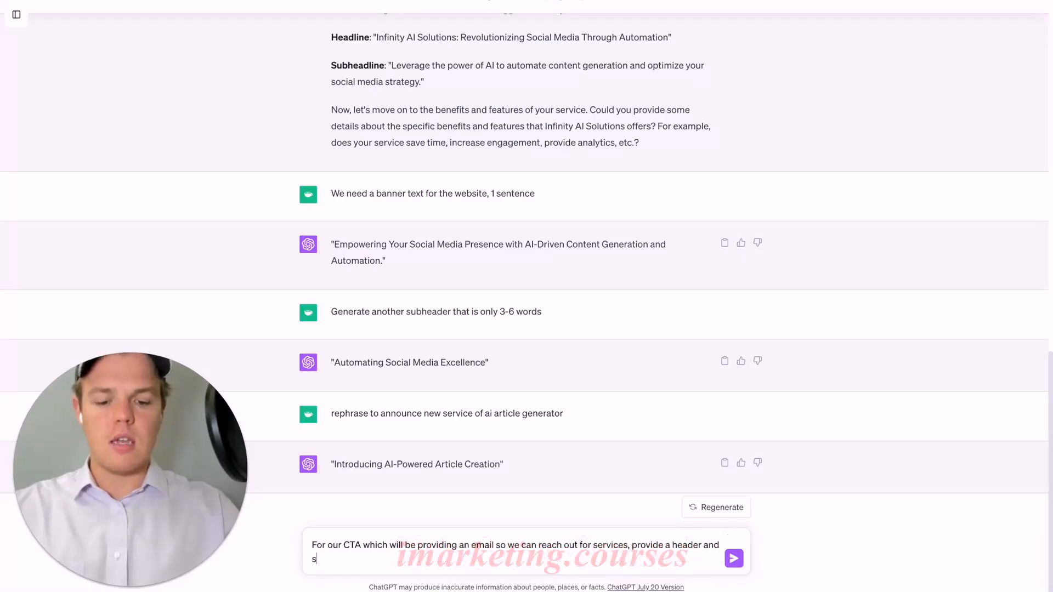
pyautogui.write('ubheader')
pyautogui.press('Return')
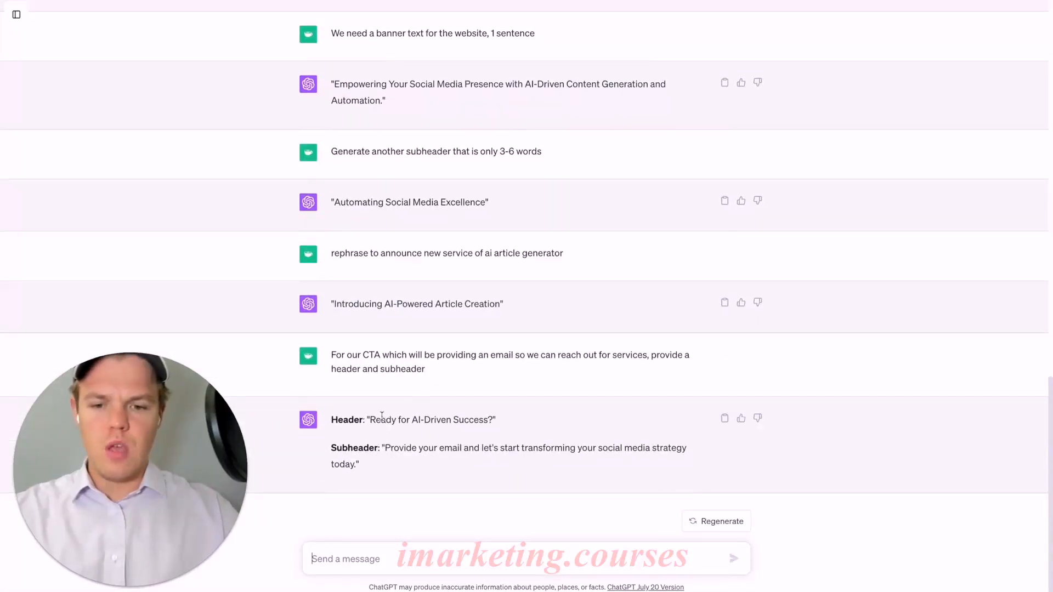
# Replace the "Explore a job now!" heading with ChatGPT's header text "Ready for AI-Driven Success?".
pyautogui.moveTo(371, 419); pyautogui.dragTo(475, 417)
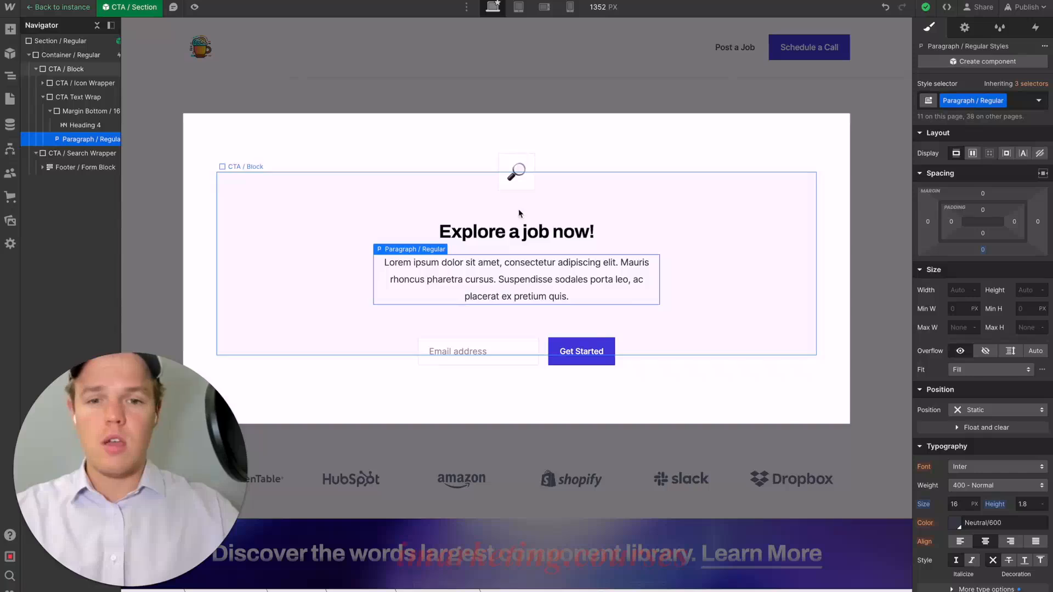
pyautogui.click(647, 231)
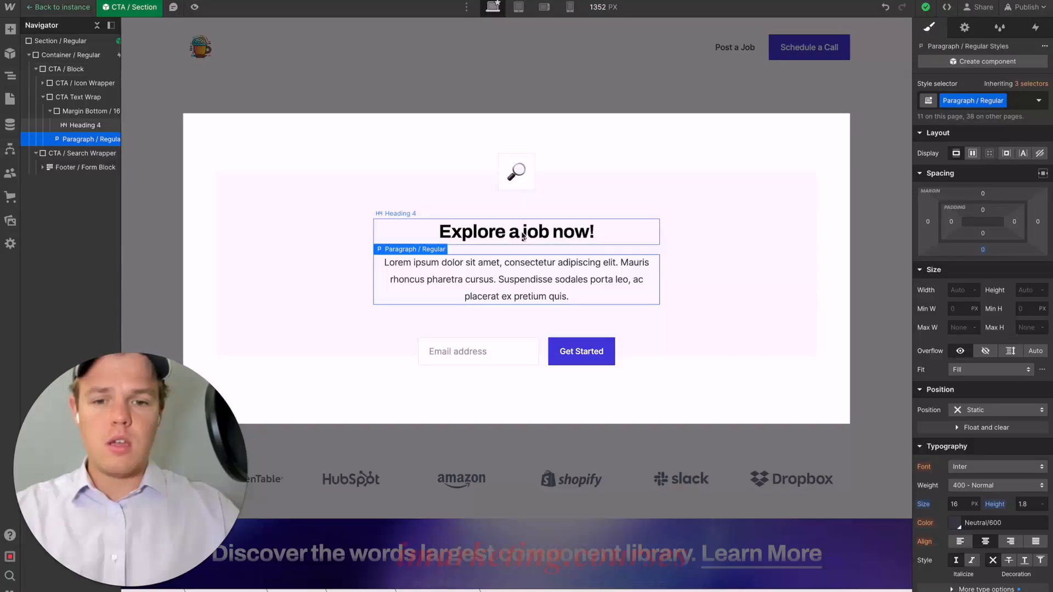
pyautogui.doubleClick(647, 231)
pyautogui.write('Ready for AI-Driven Success?')
pyautogui.click(630, 187)
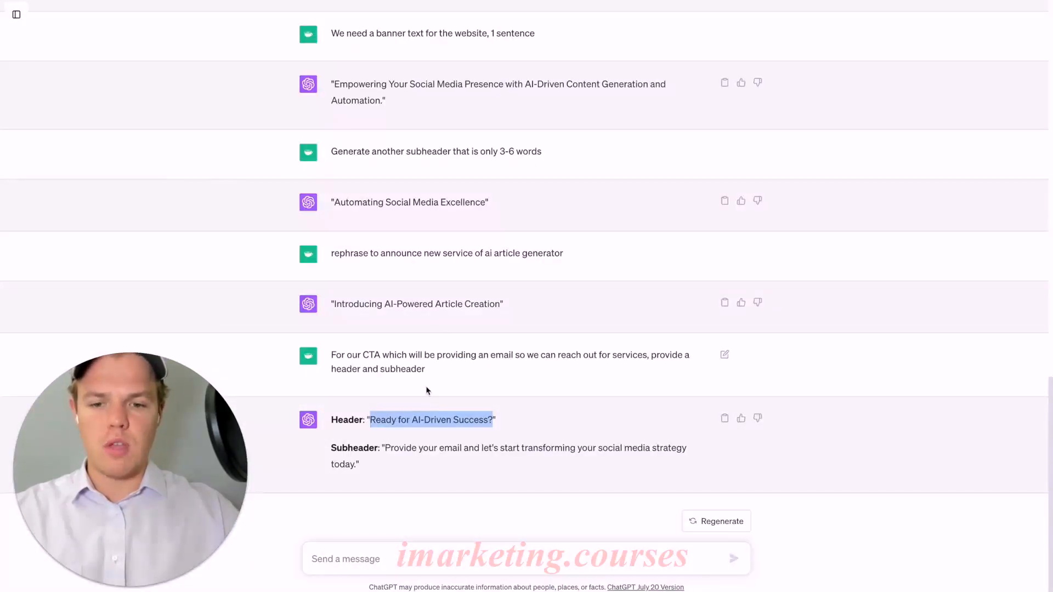
# Replace the CTA's lorem ipsum paragraph with ChatGPT's subheader "Provide your email and let's start transforming your social media strategy today.".
pyautogui.click(396, 442)
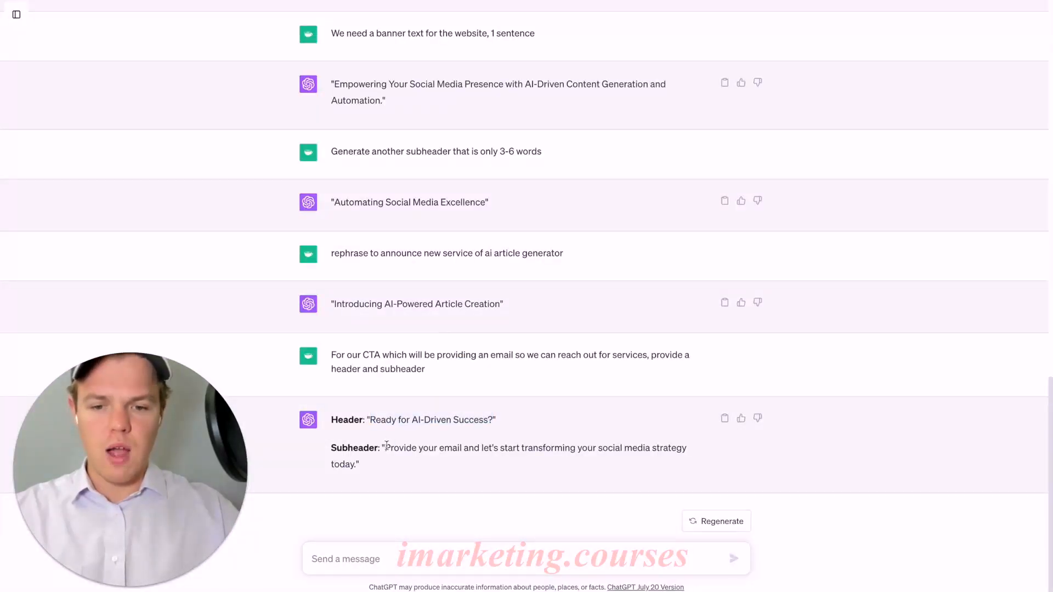
pyautogui.moveTo(386, 448); pyautogui.dragTo(392, 463)
pyautogui.hotkey('ctrl', 'c')
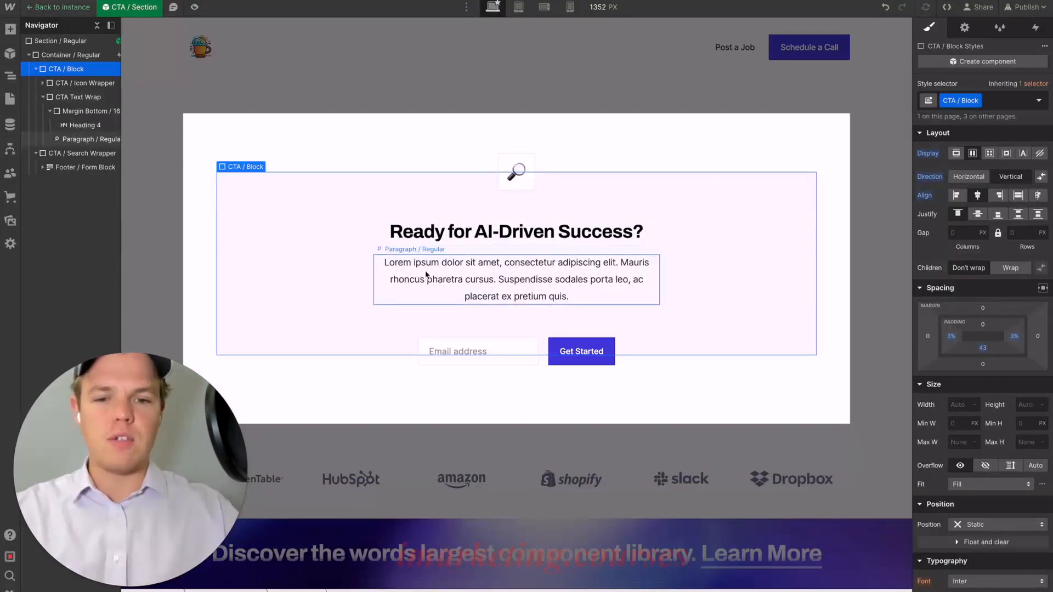
pyautogui.doubleClick(430, 277)
pyautogui.hotkey('ctrl', 'a')
pyautogui.hotkey('ctrl', 'v')
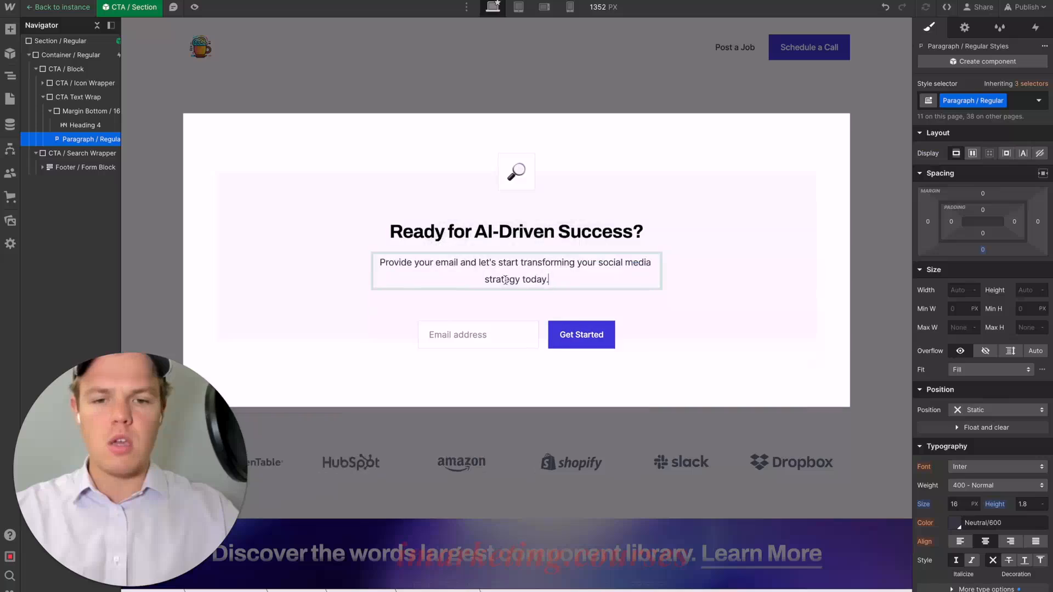
pyautogui.click(697, 316)
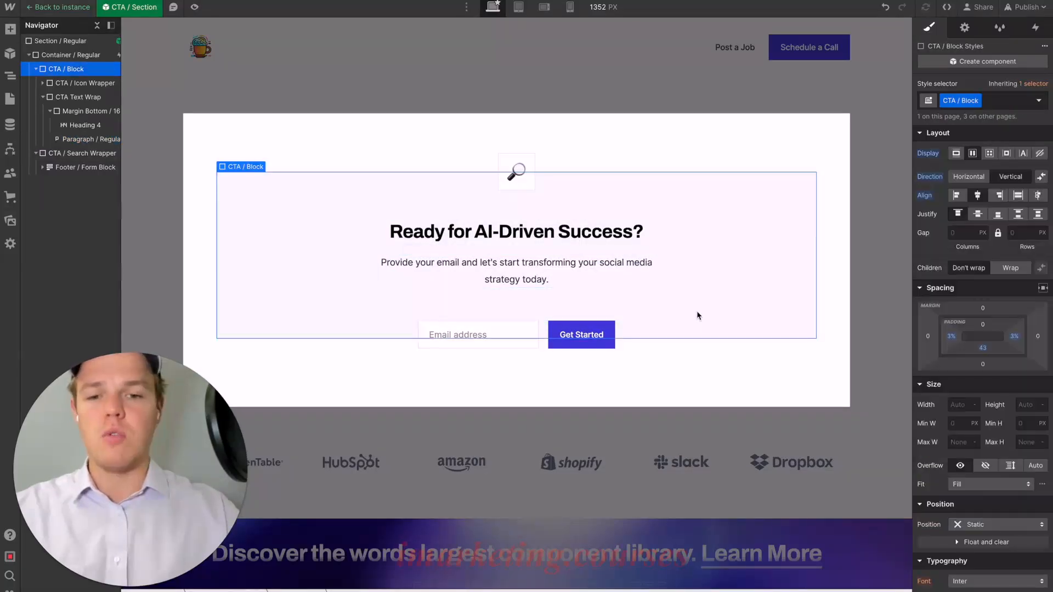
# Leave the CTA component and publish the site to the staging domain aiaa-template.webflow.io.
pyautogui.click(667, 82)
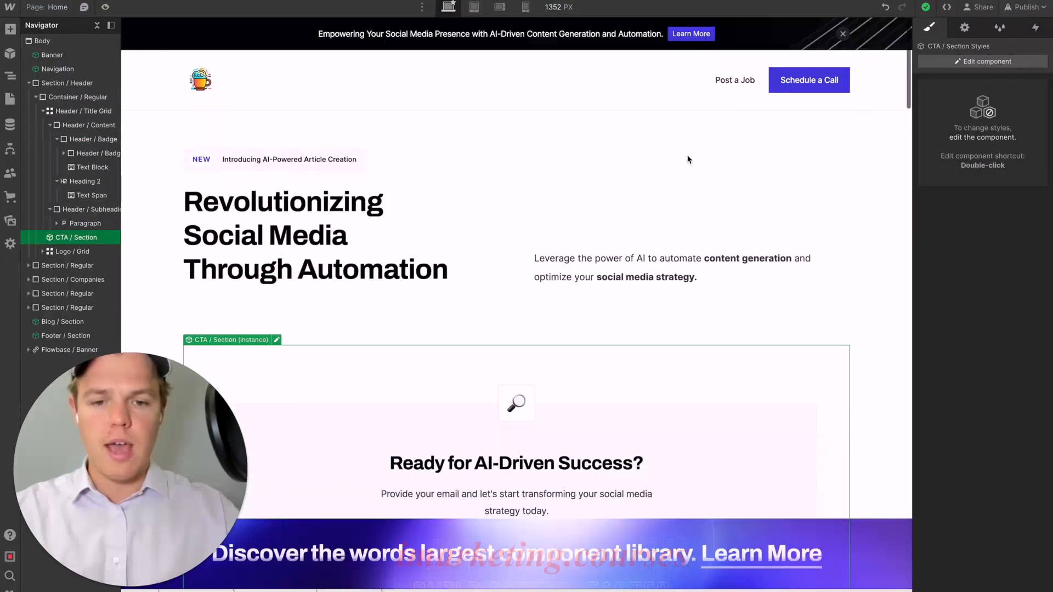
pyautogui.click(1024, 7)
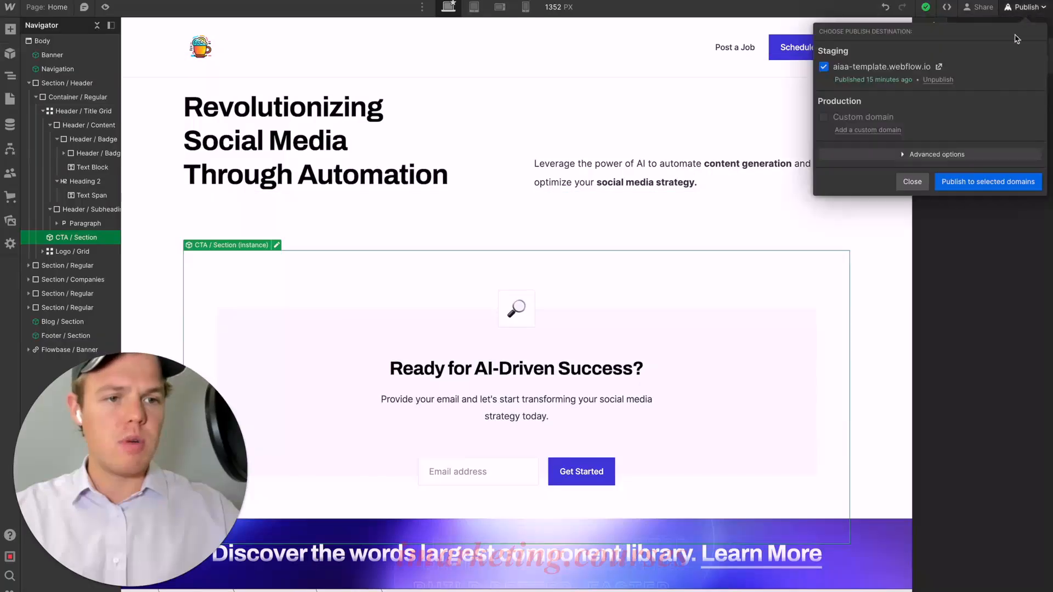
pyautogui.click(963, 181)
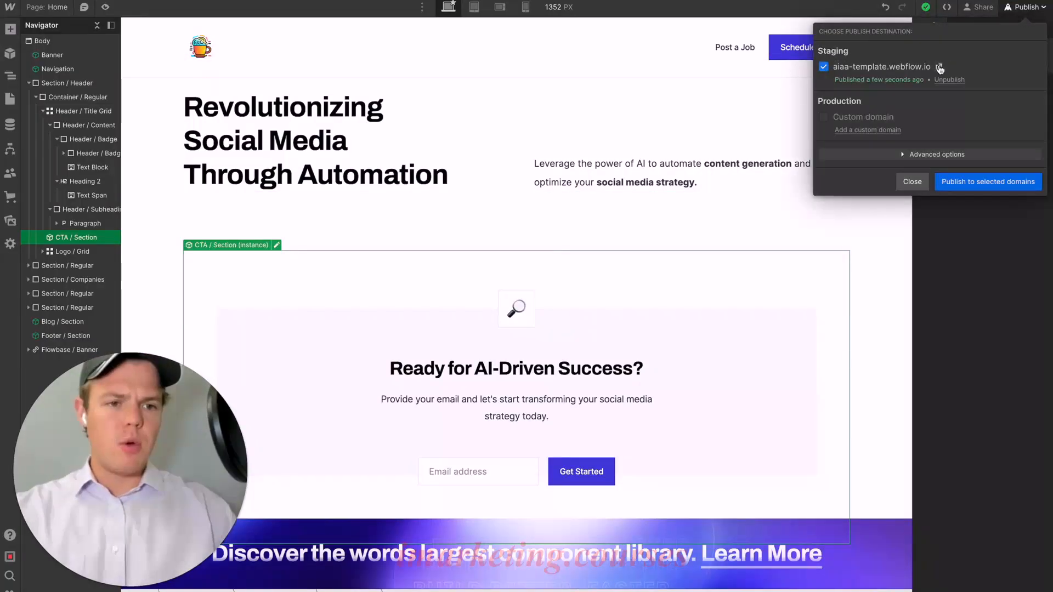
# Open the published site, review the header and CTA, and enter the test text "dhadajkfkjshf" in the CTA's email field.
pyautogui.click(941, 67)
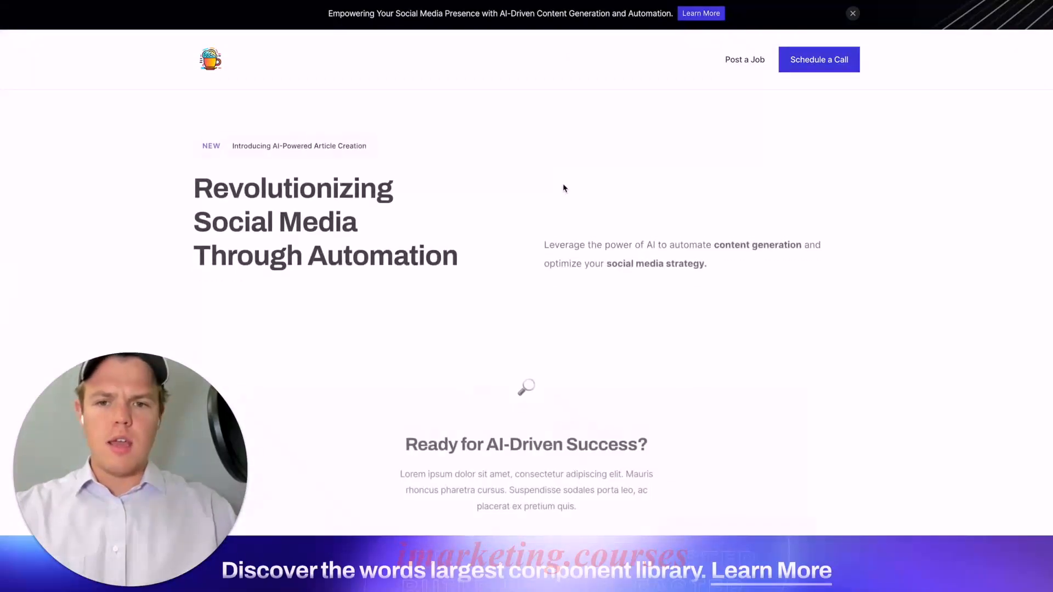
pyautogui.scroll(-2, 562, 185)
pyautogui.scroll(2, 563, 188)
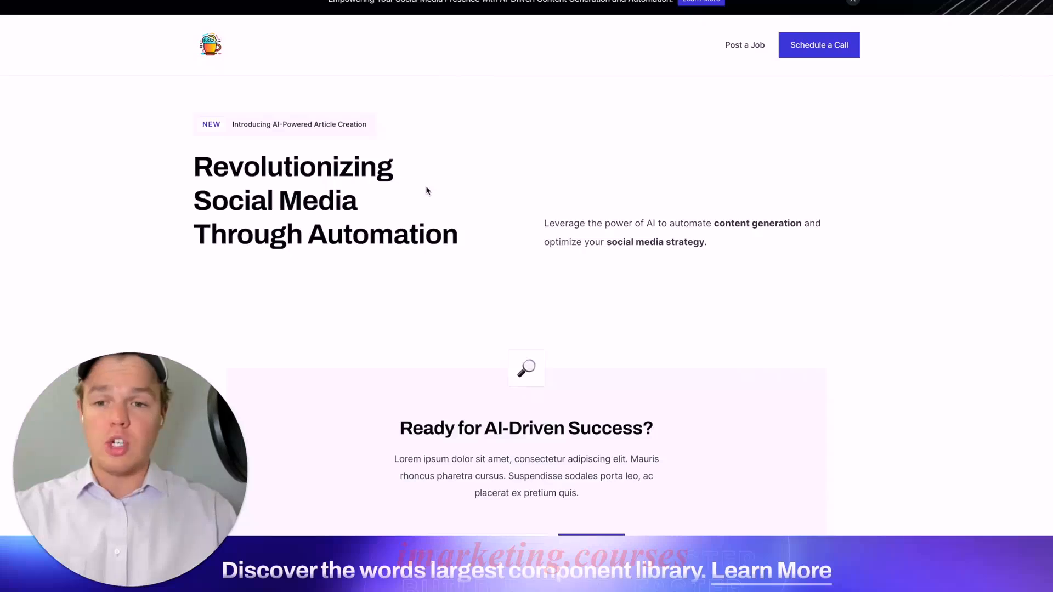
pyautogui.scroll(1, 642, 219)
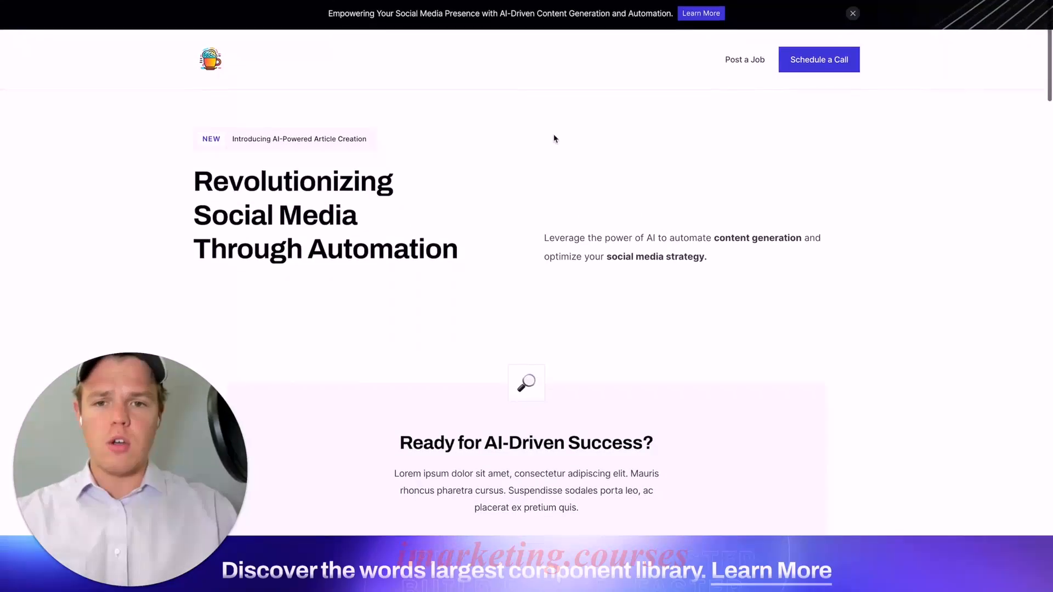
pyautogui.scroll(-5, 561, 116)
pyautogui.click(472, 308)
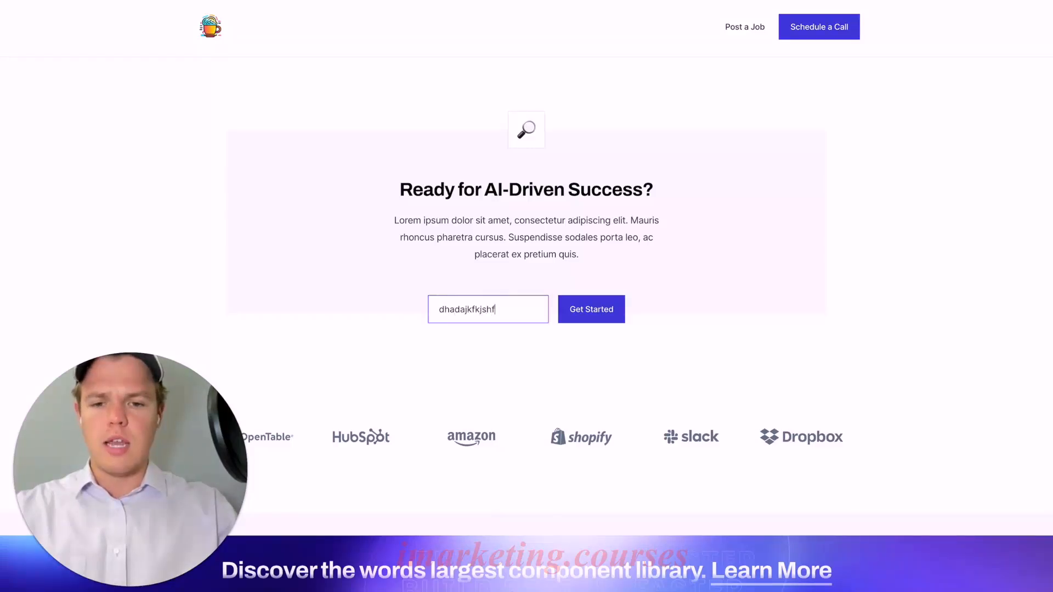
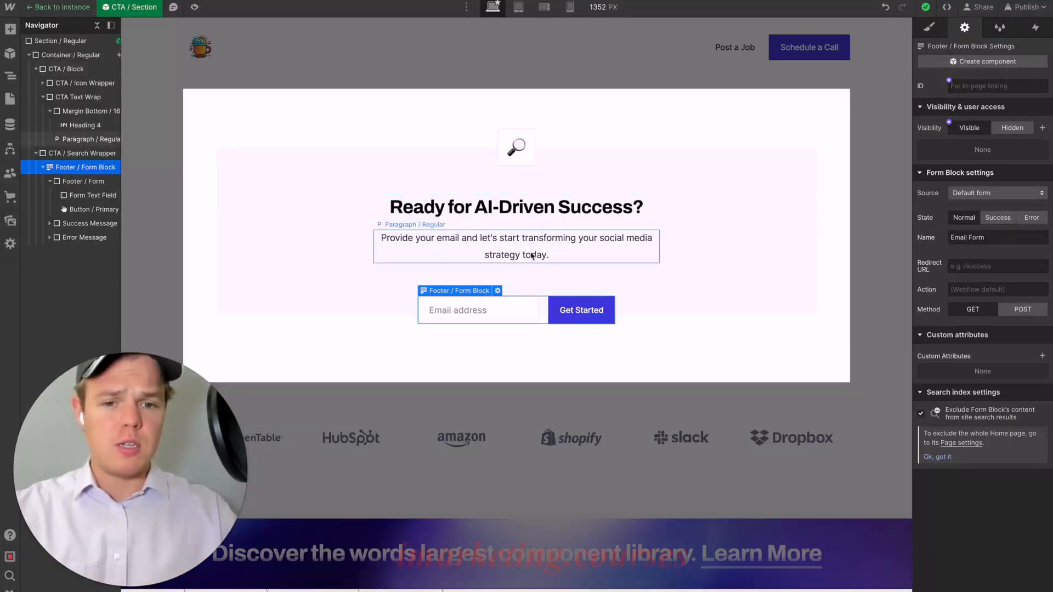
# Preview the CTA form block's Success and Error states, and return it to the Normal state.
pyautogui.click(930, 28)
pyautogui.click(966, 29)
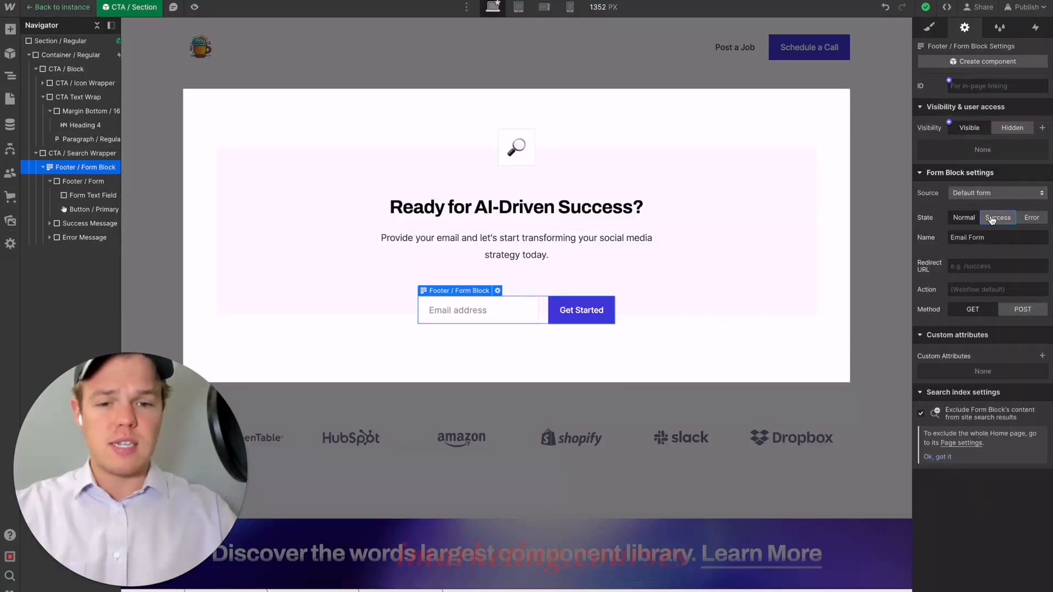
pyautogui.click(996, 218)
pyautogui.click(1025, 220)
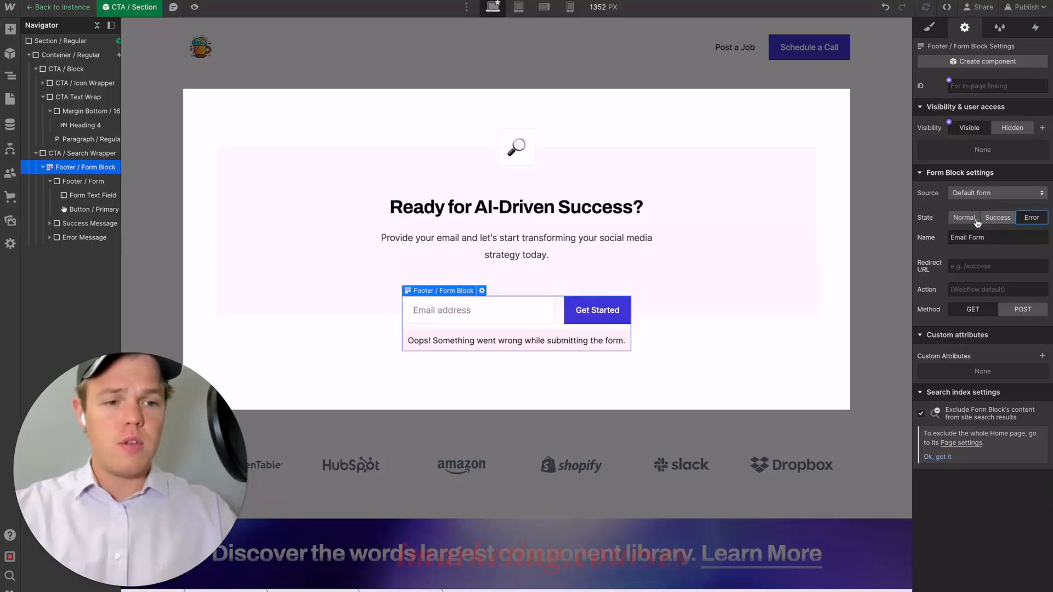
pyautogui.click(965, 218)
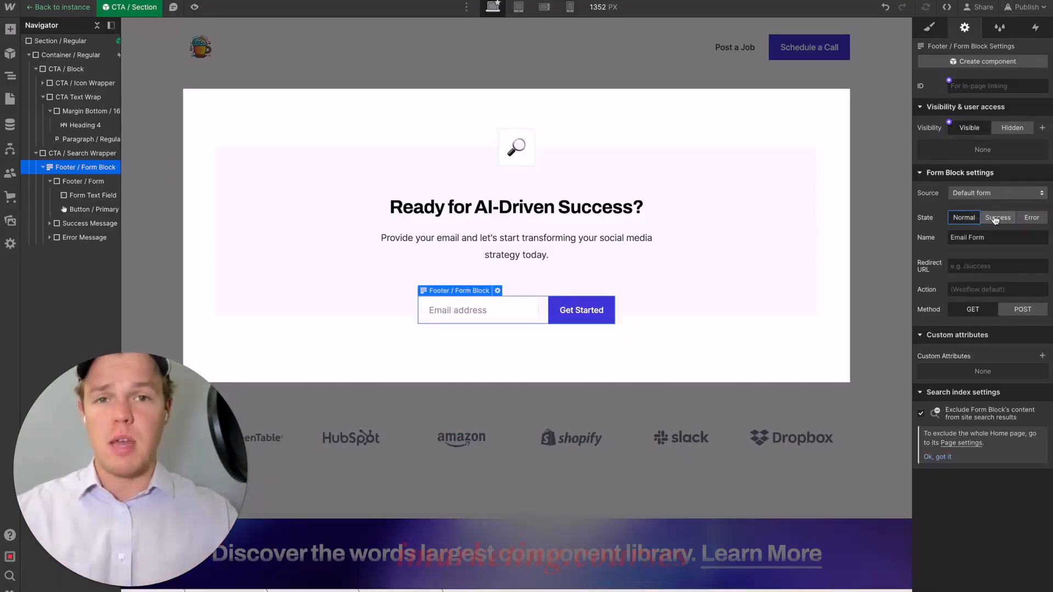
# Inspect the success message text in the form block's Success state, and restore the Normal state.
pyautogui.click(996, 218)
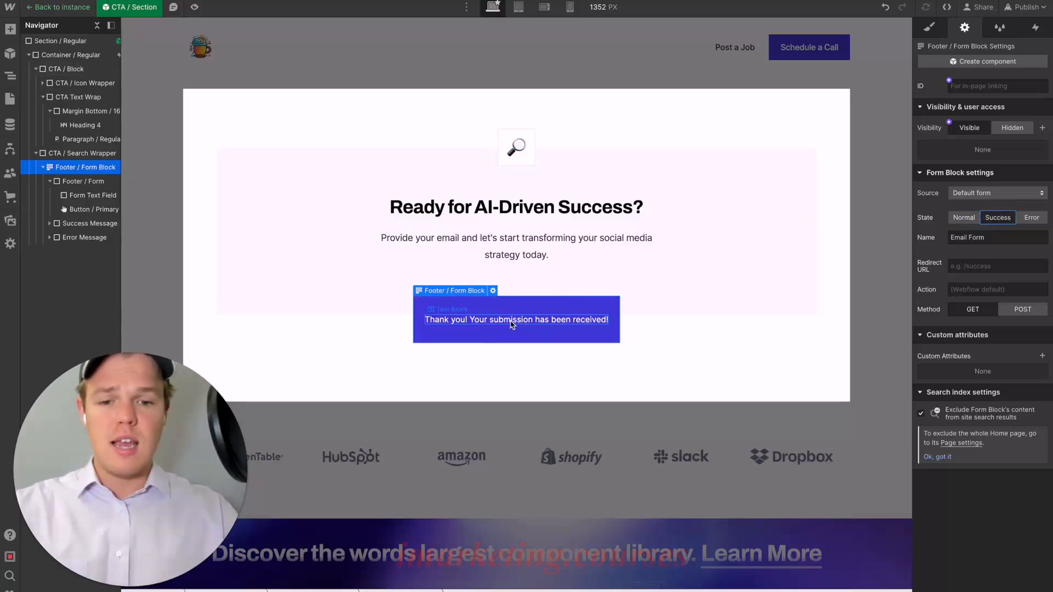
pyautogui.click(510, 320)
pyautogui.doubleClick(510, 321)
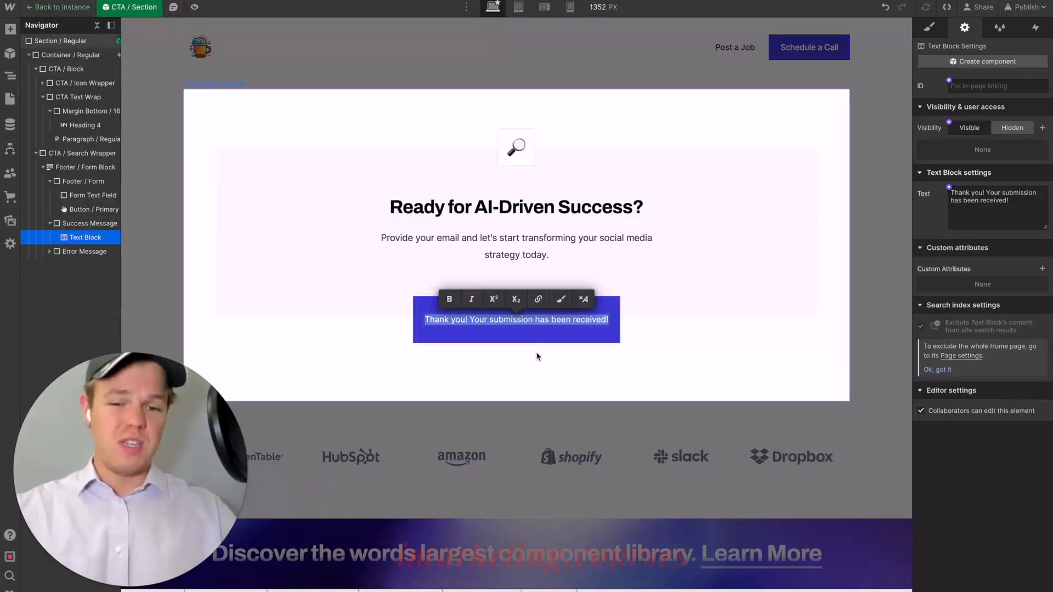
pyautogui.click(536, 339)
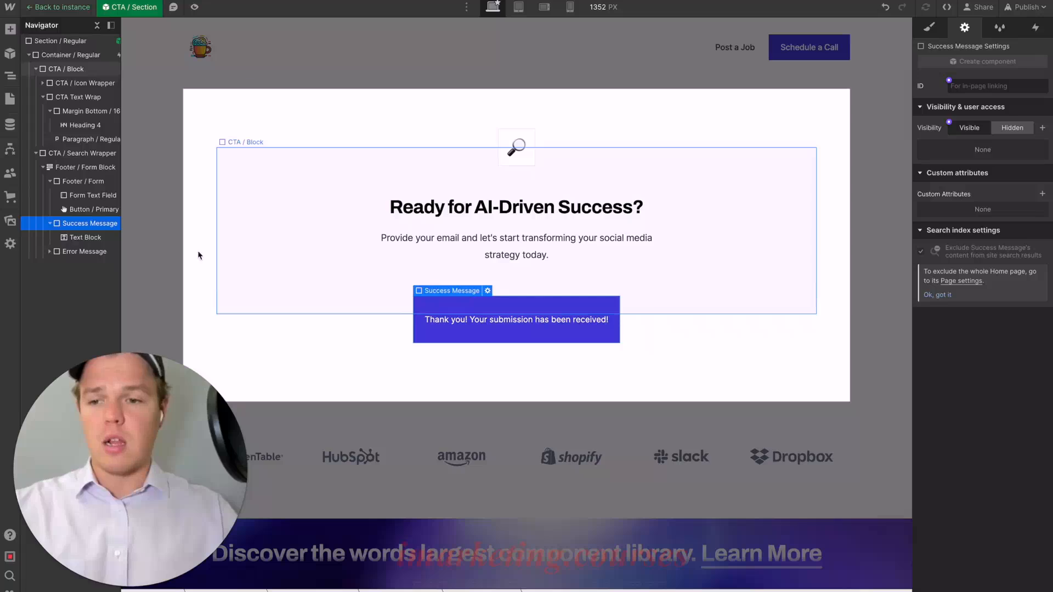
pyautogui.click(85, 167)
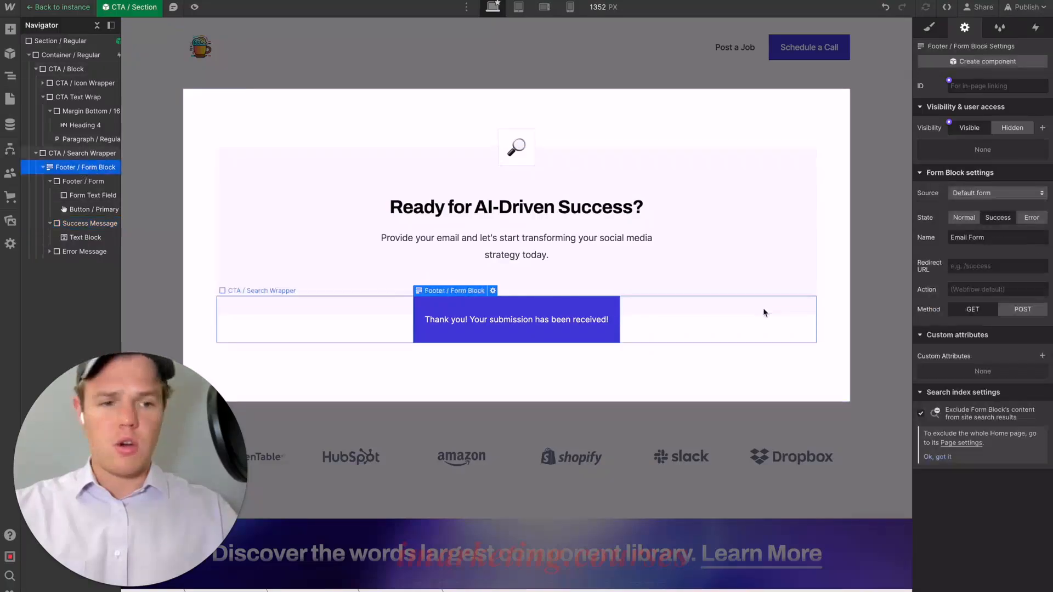
pyautogui.click(964, 218)
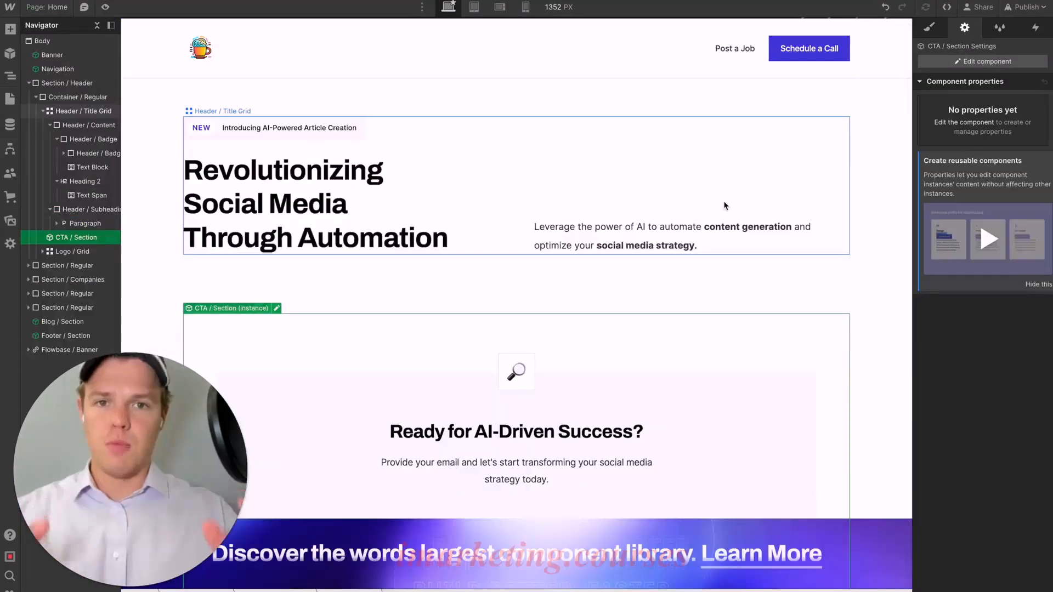
# Replace the Flowbase banner heading with "Automating Social Media Excellence", copied from the ChatGPT conversation.
pyautogui.scroll(-5, 724, 205)
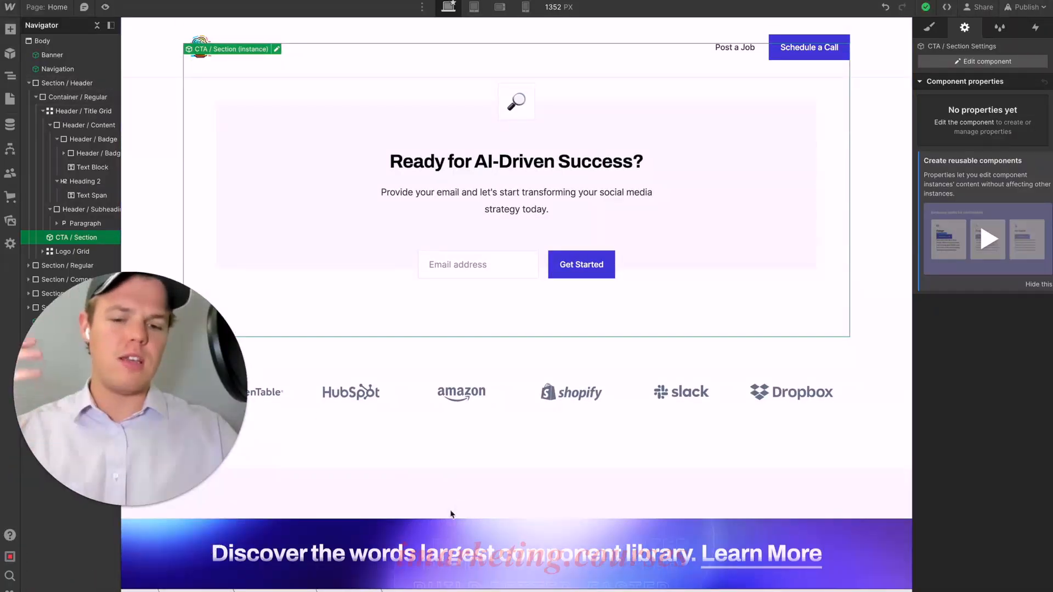
pyautogui.click(436, 559)
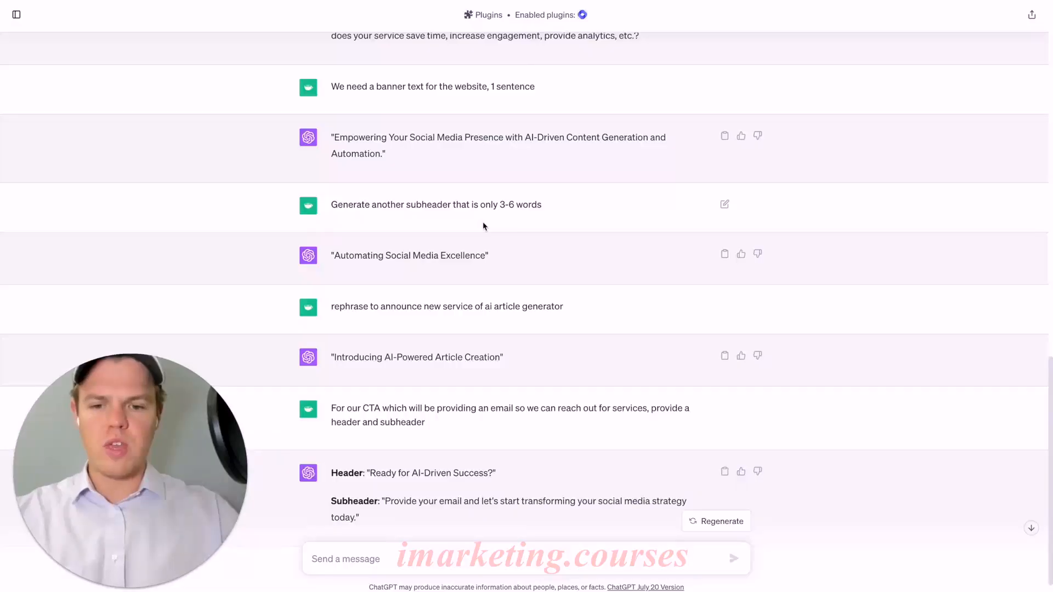
pyautogui.scroll(2, 483, 222)
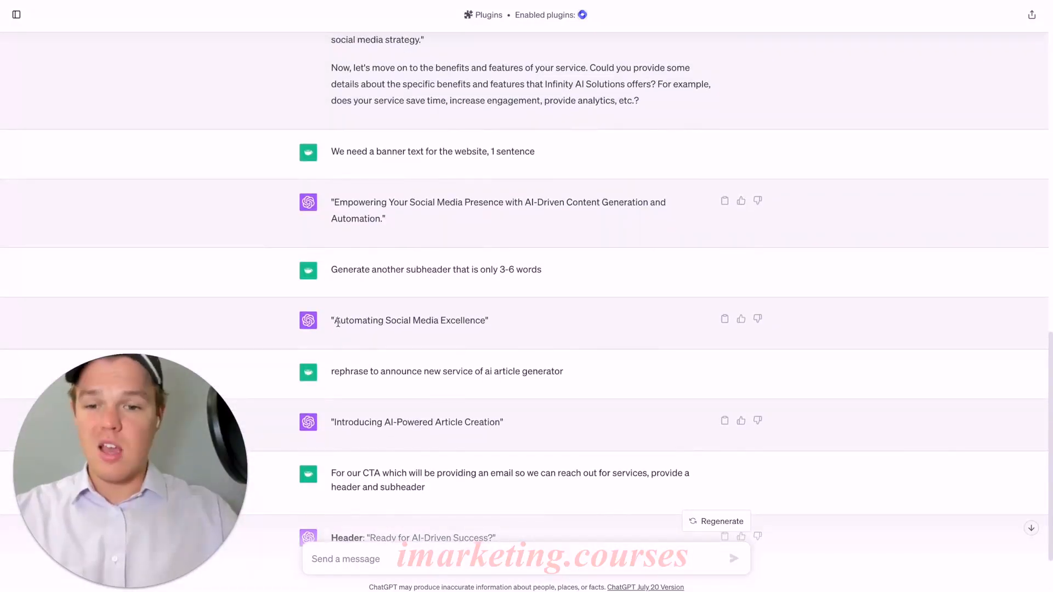
pyautogui.moveTo(335, 323); pyautogui.dragTo(463, 323)
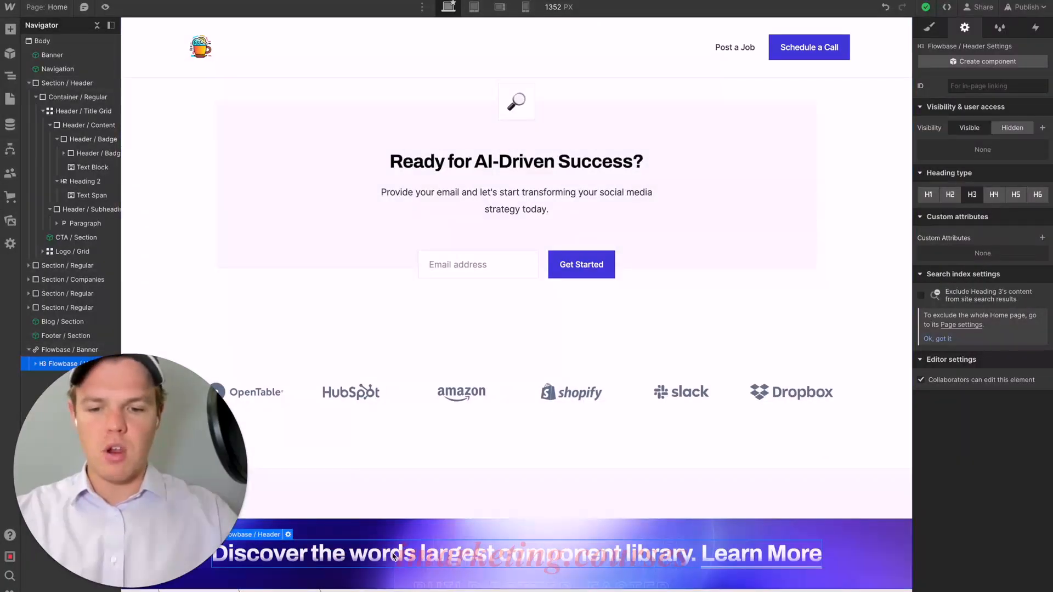
pyautogui.tripleClick(392, 552)
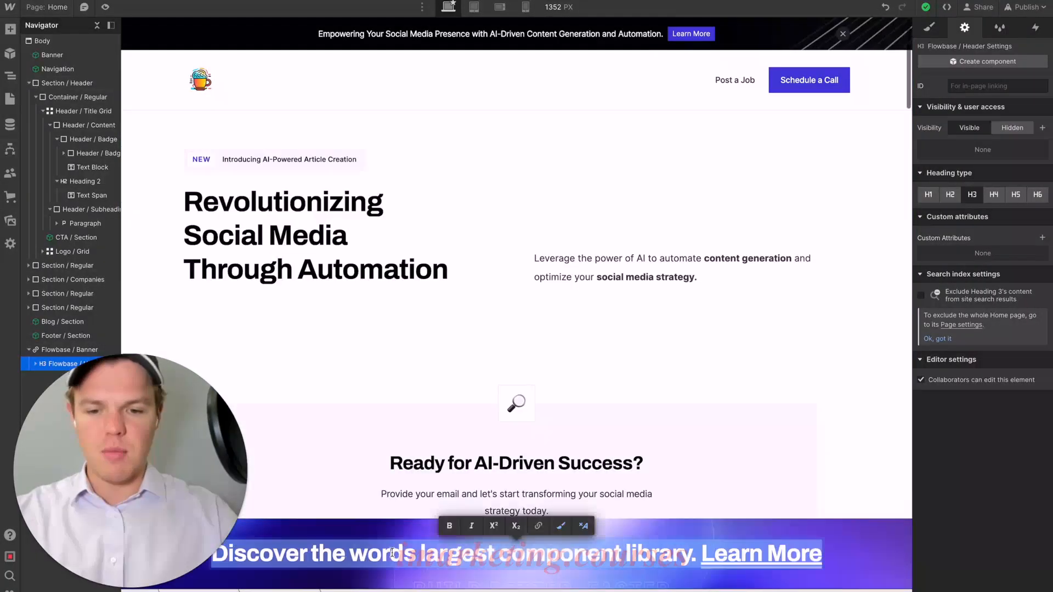
pyautogui.write('Automating Social Media Excellence')
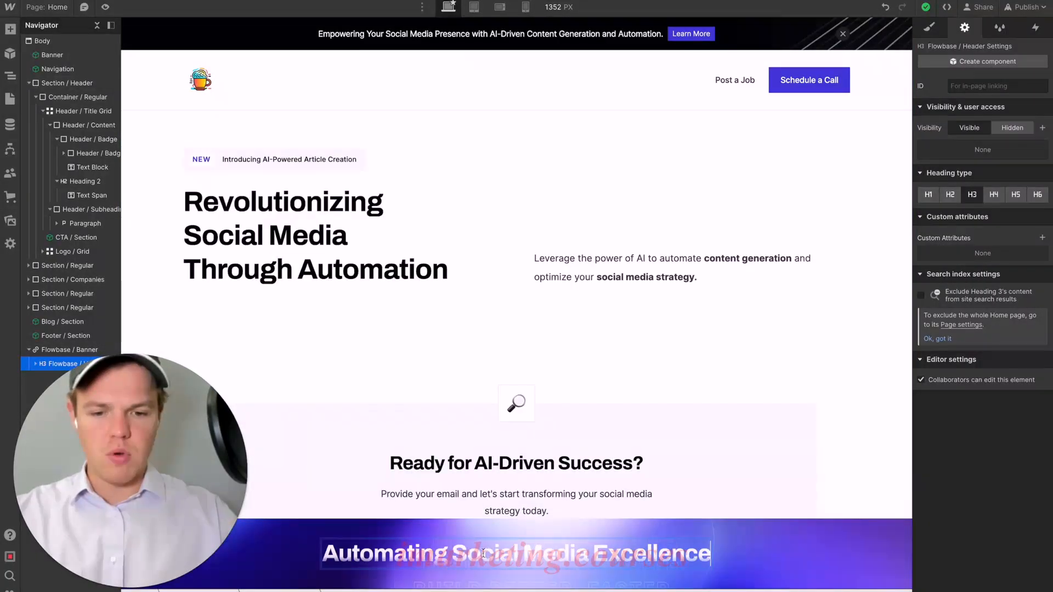
pyautogui.moveTo(453, 551); pyautogui.dragTo(587, 550)
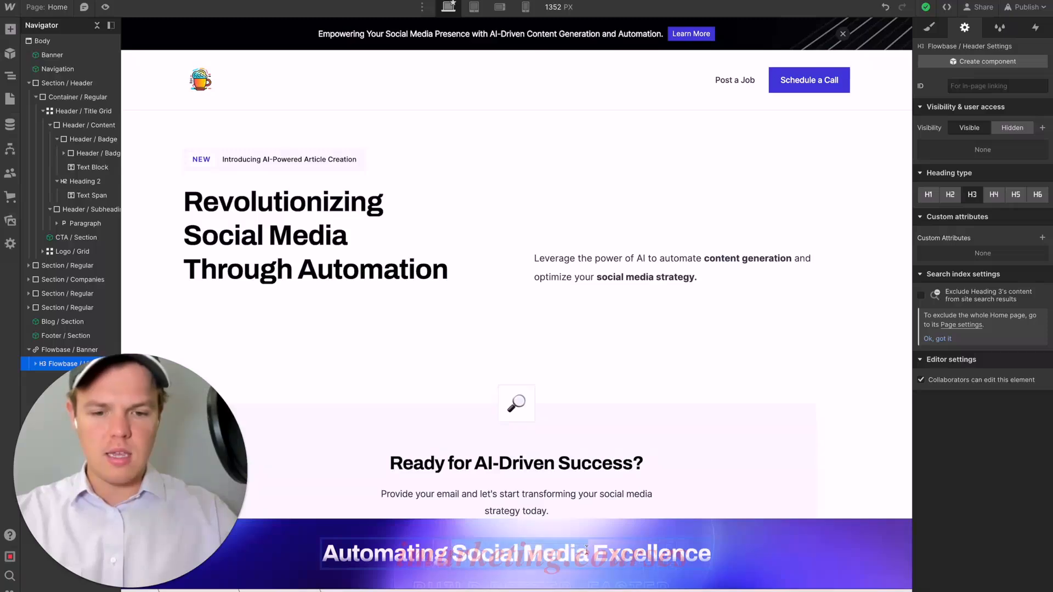
pyautogui.click(673, 356)
# Replace the OpenTable logo in the logo grid below the CTA section with the OpenAI image.
pyautogui.scroll(-4, 673, 354)
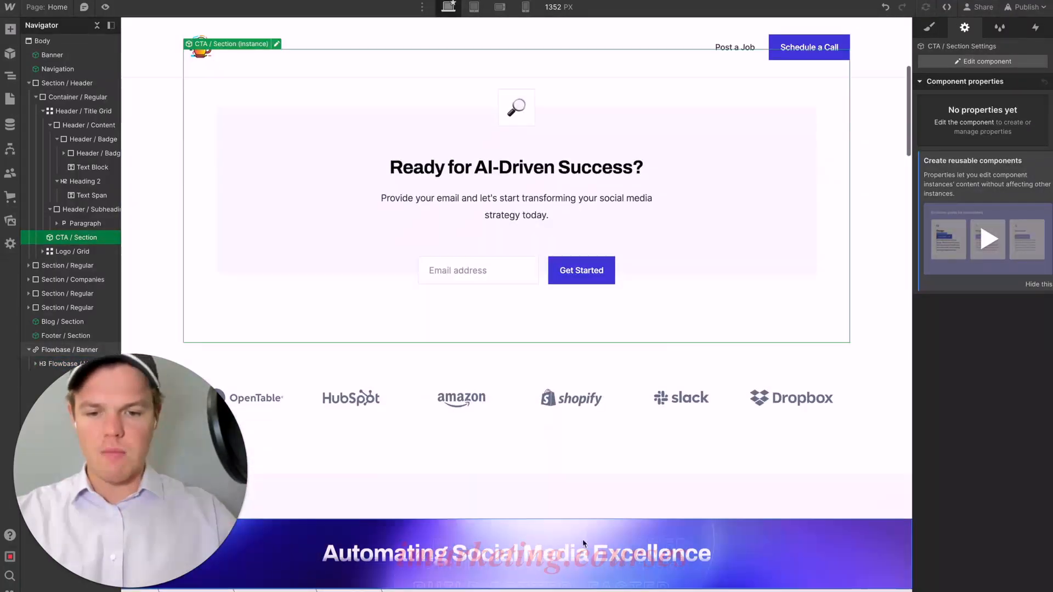
pyautogui.scroll(-3, 676, 433)
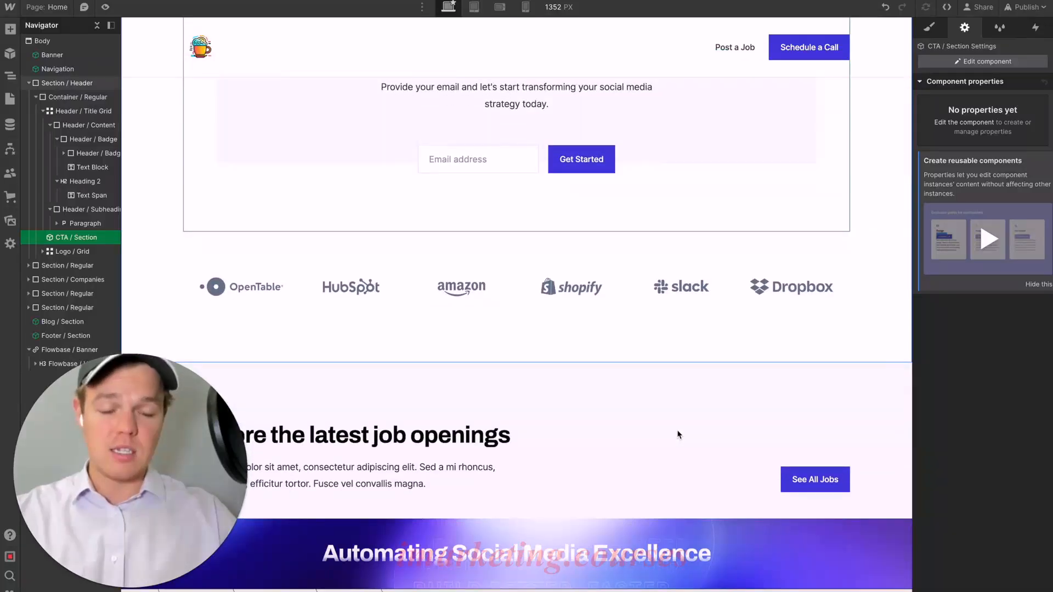
pyautogui.scroll(-1, 678, 435)
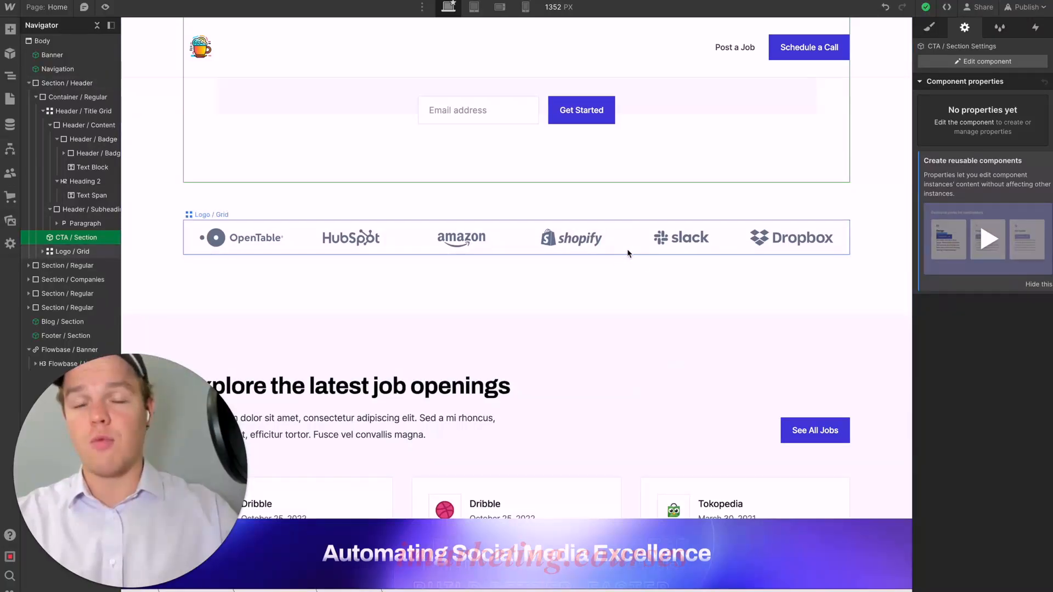
pyautogui.click(628, 251)
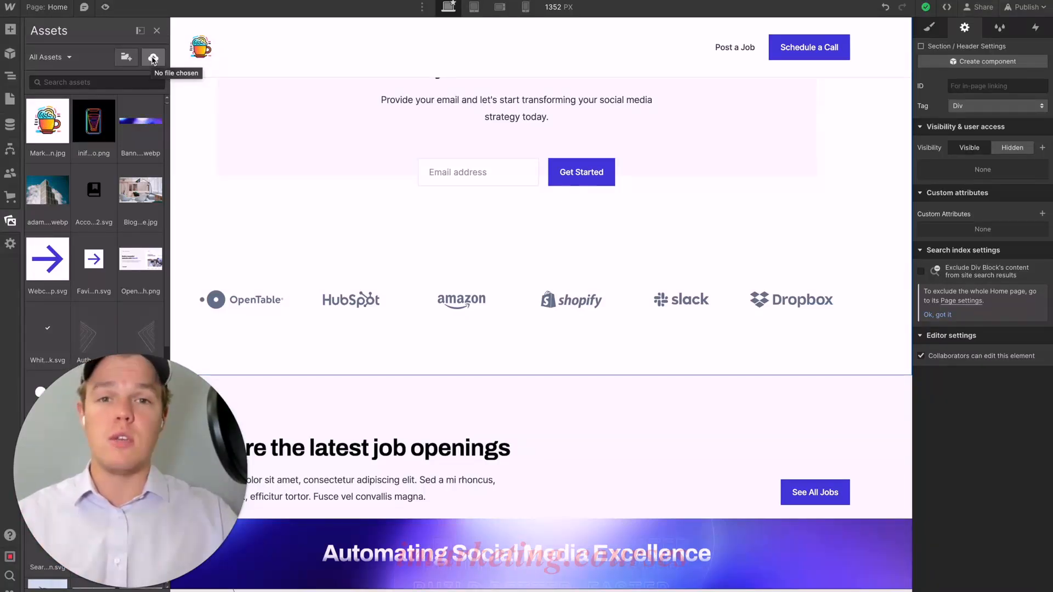
pyautogui.scroll(-1, 263, 247)
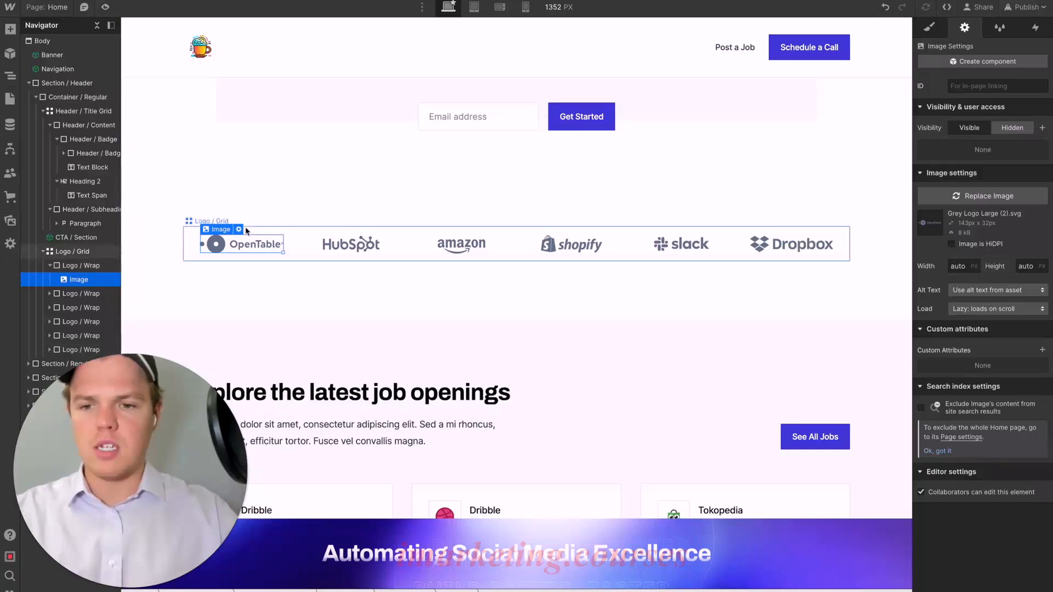
pyautogui.click(239, 229)
pyautogui.click(265, 289)
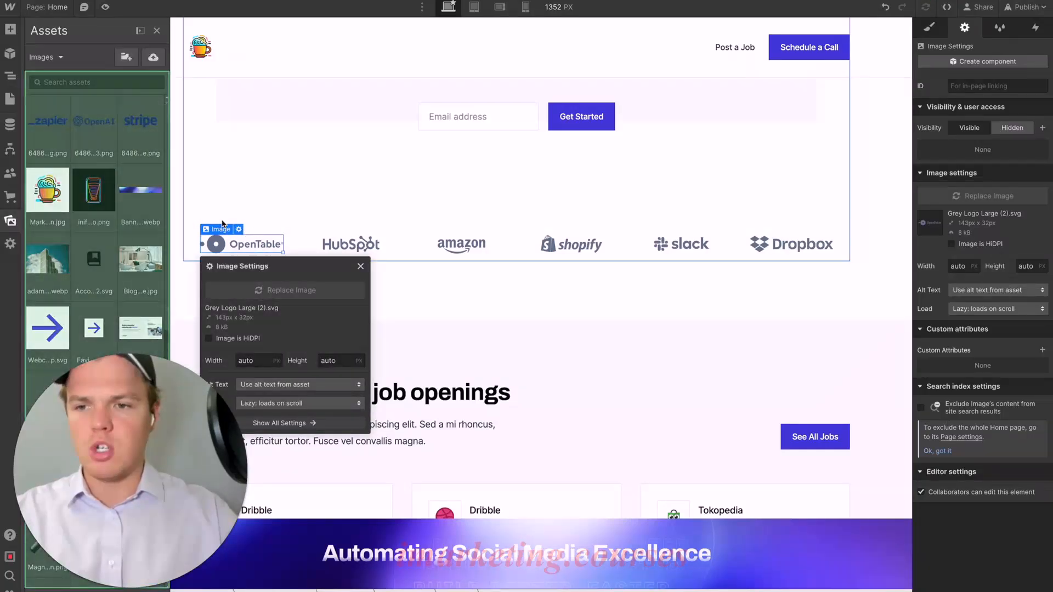
pyautogui.click(103, 131)
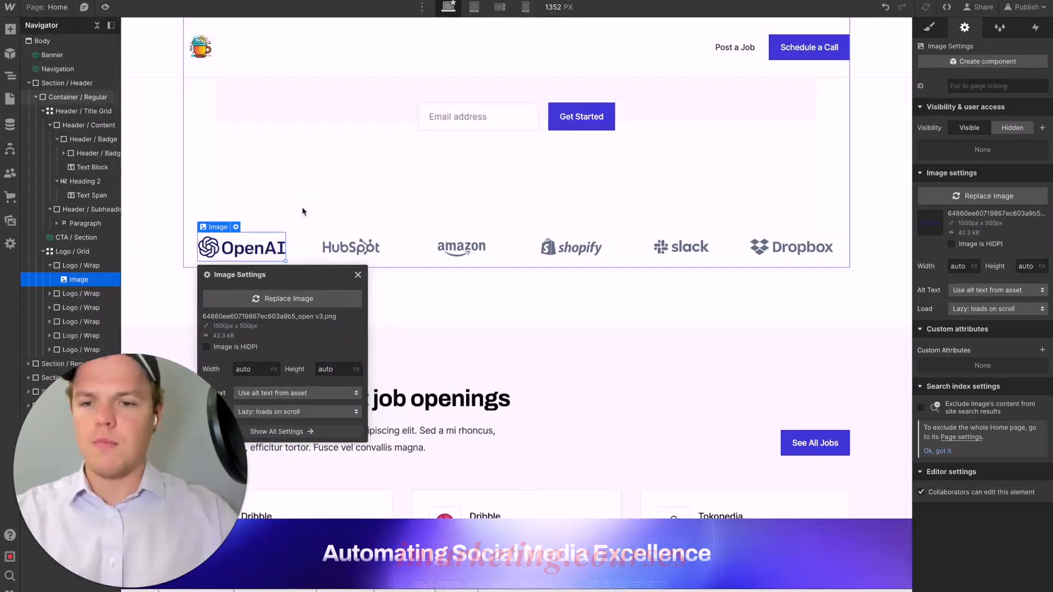
# Replace the HubSpot logo in the logo grid with the Zapier image.
pyautogui.click(362, 251)
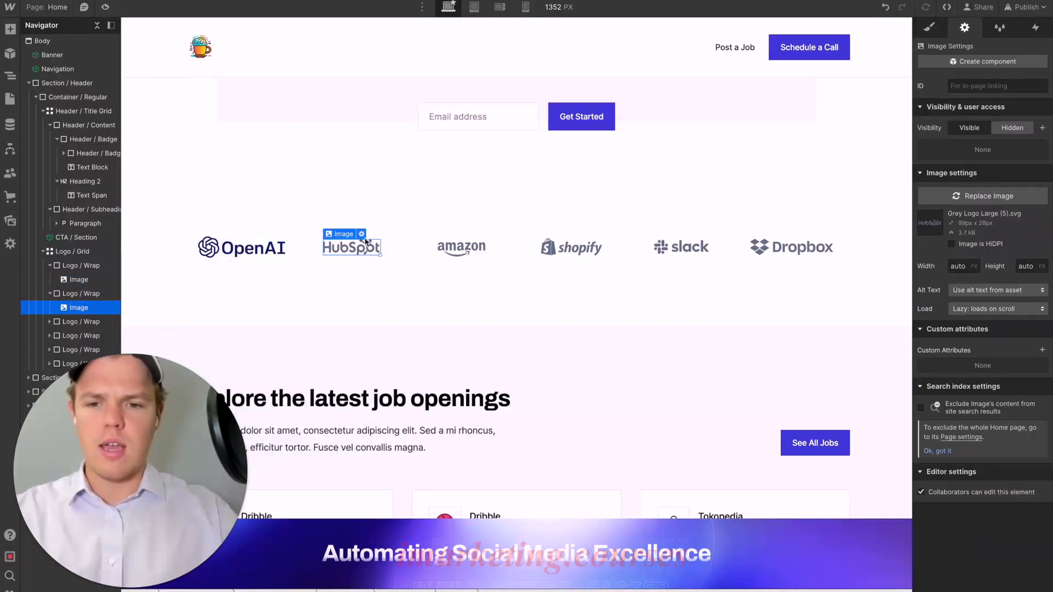
pyautogui.click(361, 235)
pyautogui.click(411, 292)
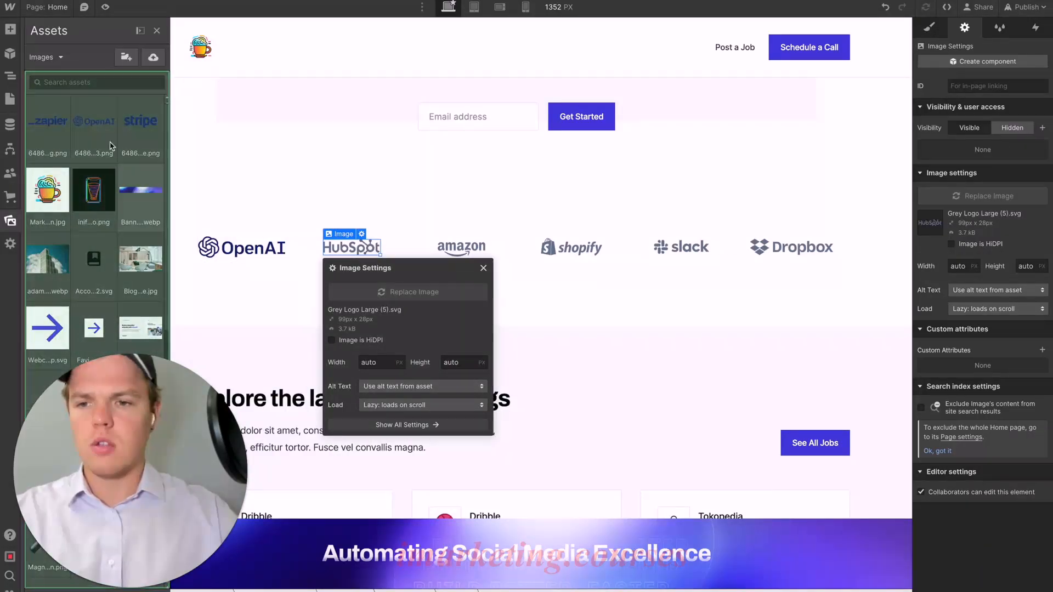
pyautogui.click(56, 131)
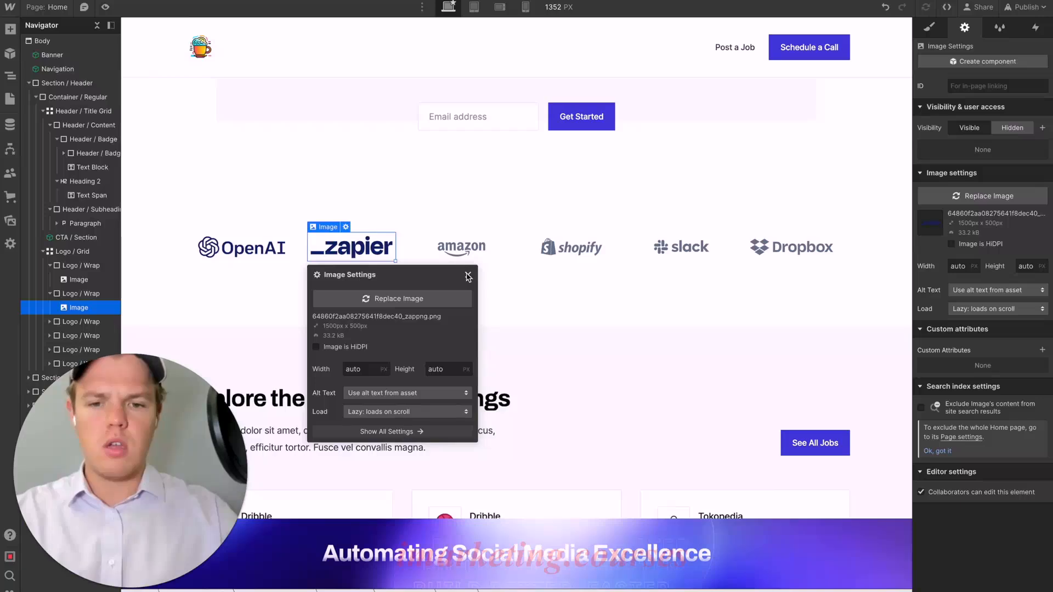
pyautogui.click(467, 275)
# Replace the Amazon logo in the logo grid with the Stripe image.
pyautogui.click(485, 248)
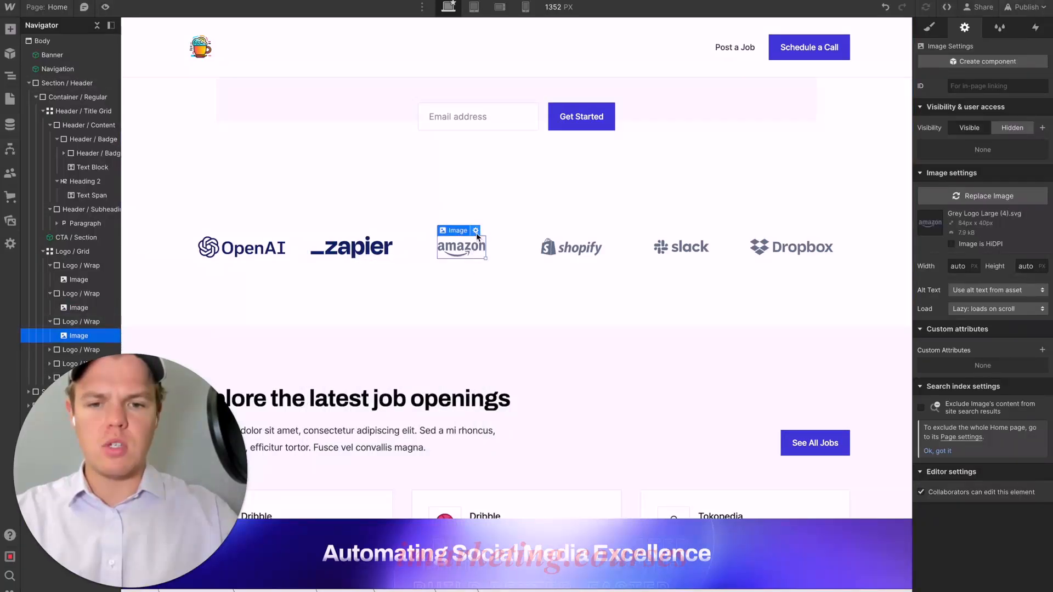
pyautogui.click(476, 231)
pyautogui.click(521, 295)
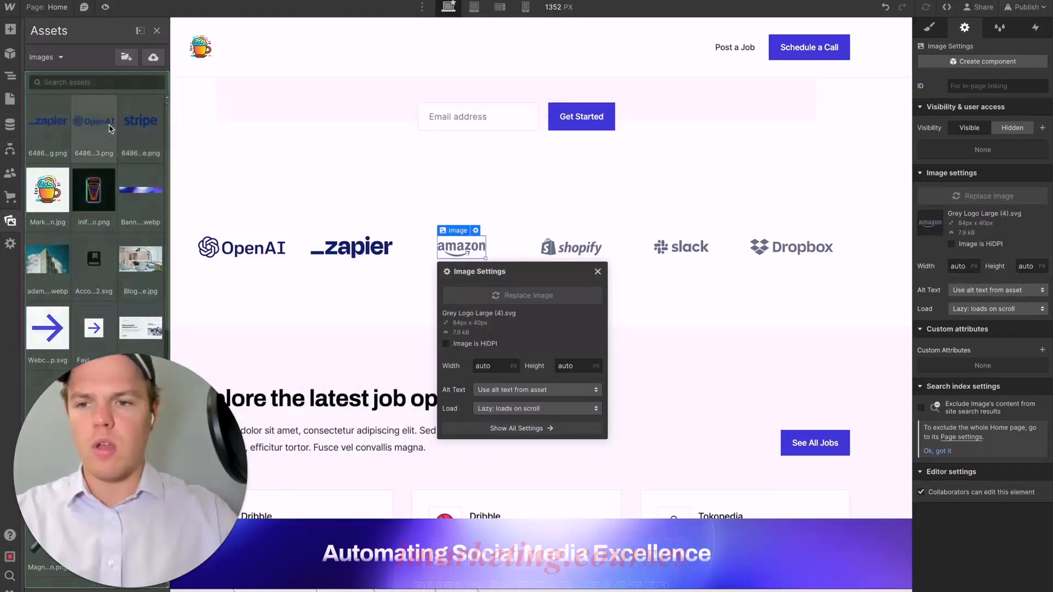
pyautogui.click(93, 123)
pyautogui.click(141, 132)
pyautogui.click(469, 209)
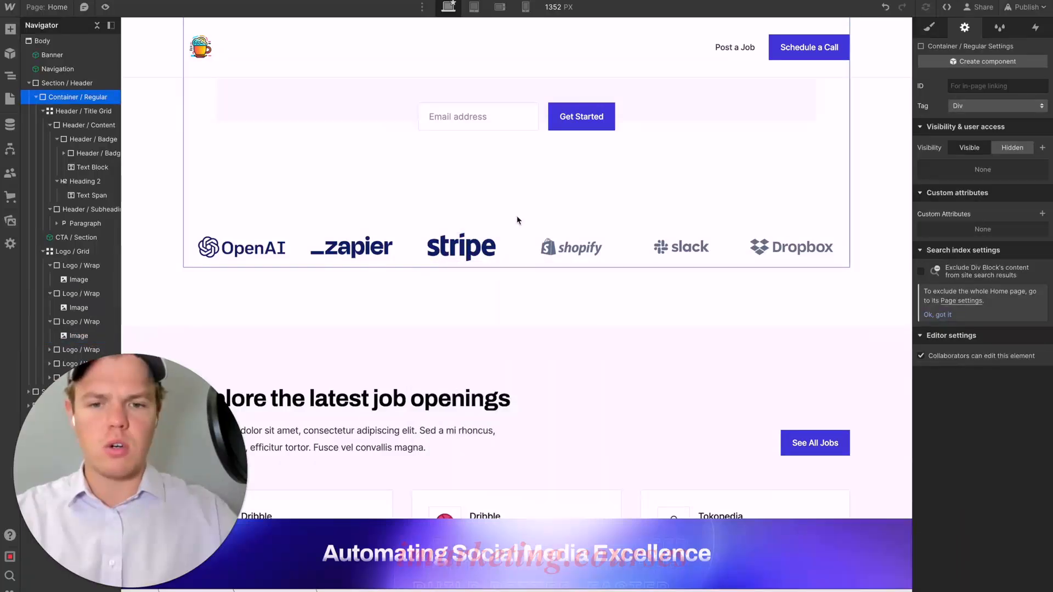
# Replace the Shopify logo in the logo grid with the Google Cloud image.
pyautogui.click(588, 244)
pyautogui.press('p')
pyautogui.click(579, 233)
pyautogui.click(615, 292)
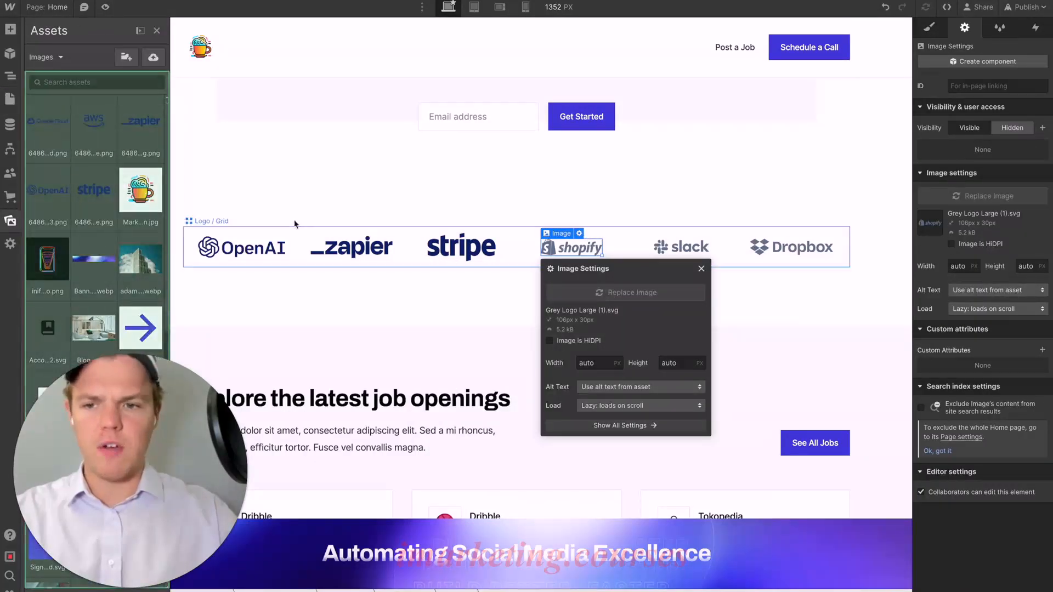
pyautogui.click(93, 190)
pyautogui.click(68, 187)
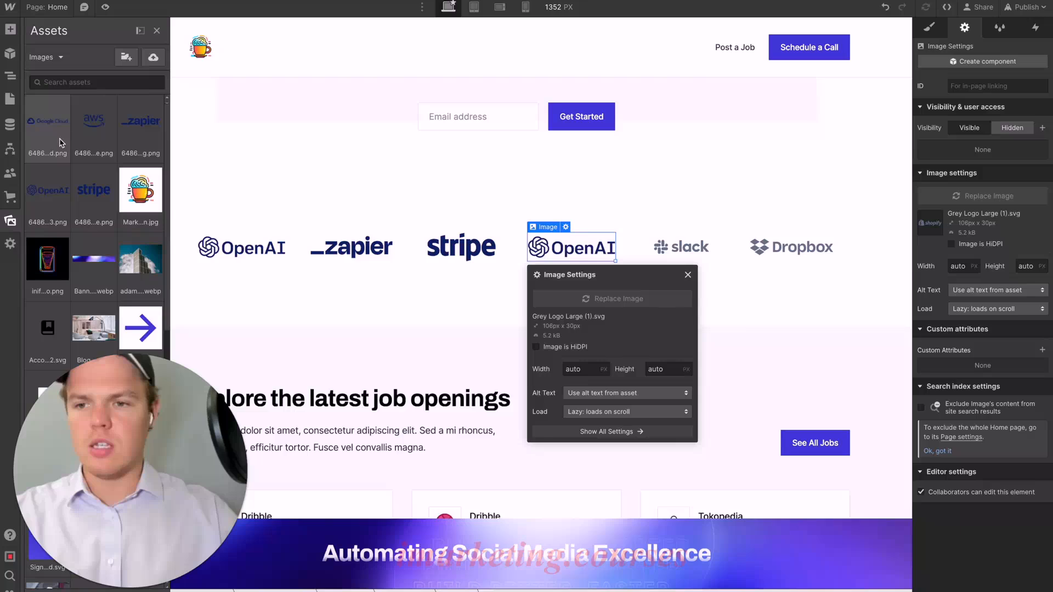
pyautogui.click(60, 143)
# Replace the Slack logo in the logo grid with the AWS image.
pyautogui.click(675, 246)
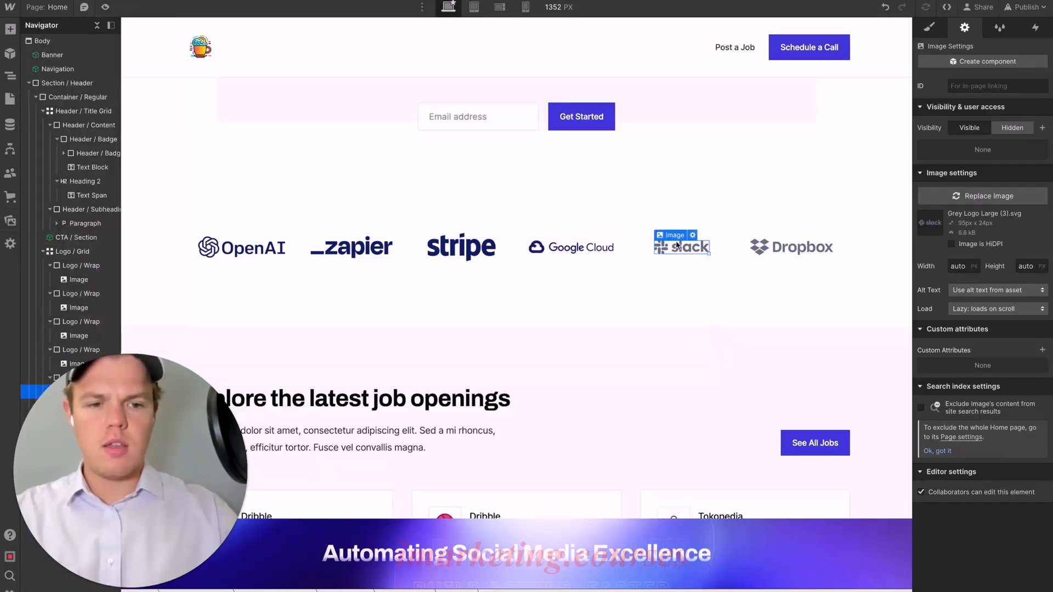
pyautogui.click(693, 236)
pyautogui.click(713, 290)
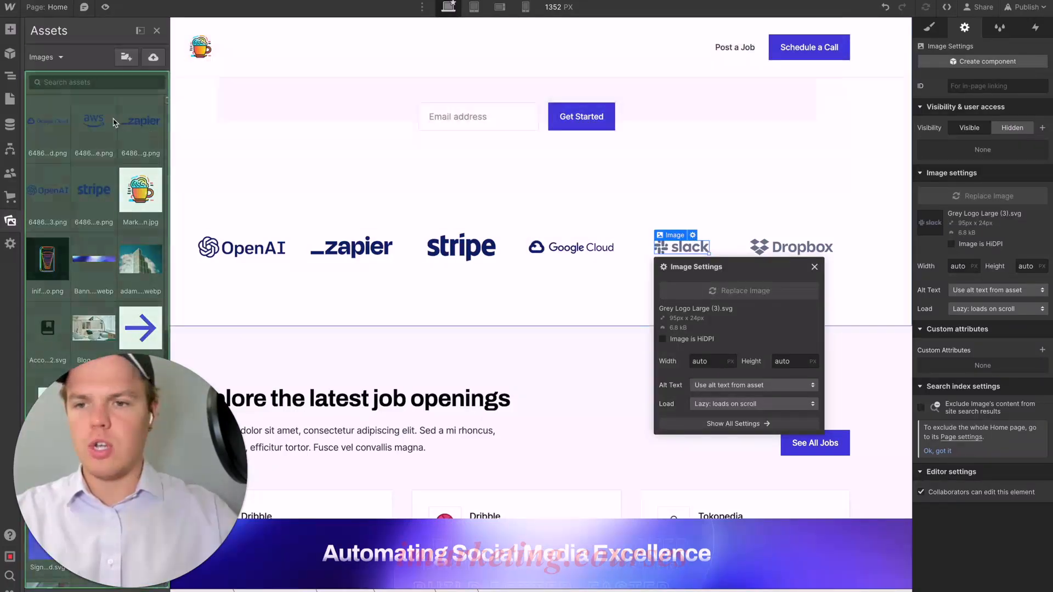
pyautogui.click(102, 121)
# Delete the Dropbox logo together with its wrapper from the end of the logo grid.
pyautogui.click(758, 245)
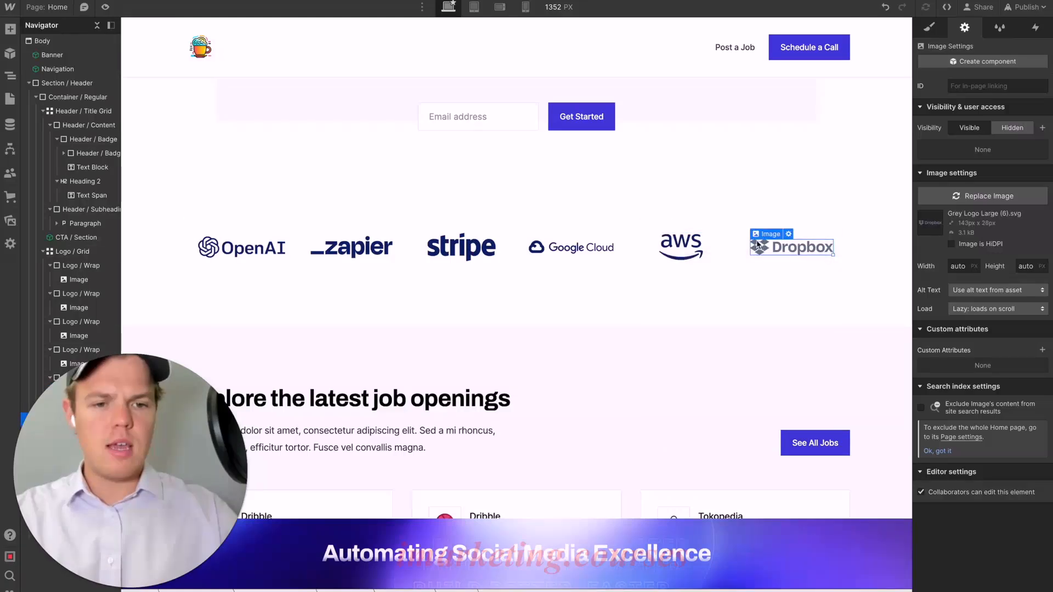
pyautogui.click(802, 232)
pyautogui.click(798, 245)
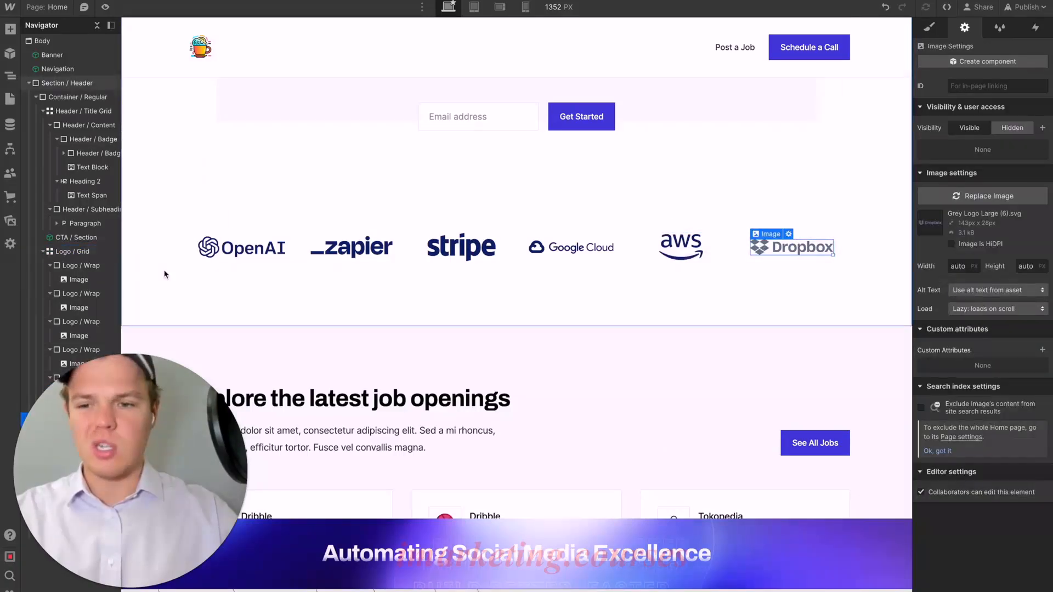
pyautogui.hscroll(1, 92, 268)
pyautogui.moveTo(126, 435); pyautogui.dragTo(278, 437)
pyautogui.click(65, 406)
pyautogui.press('Delete')
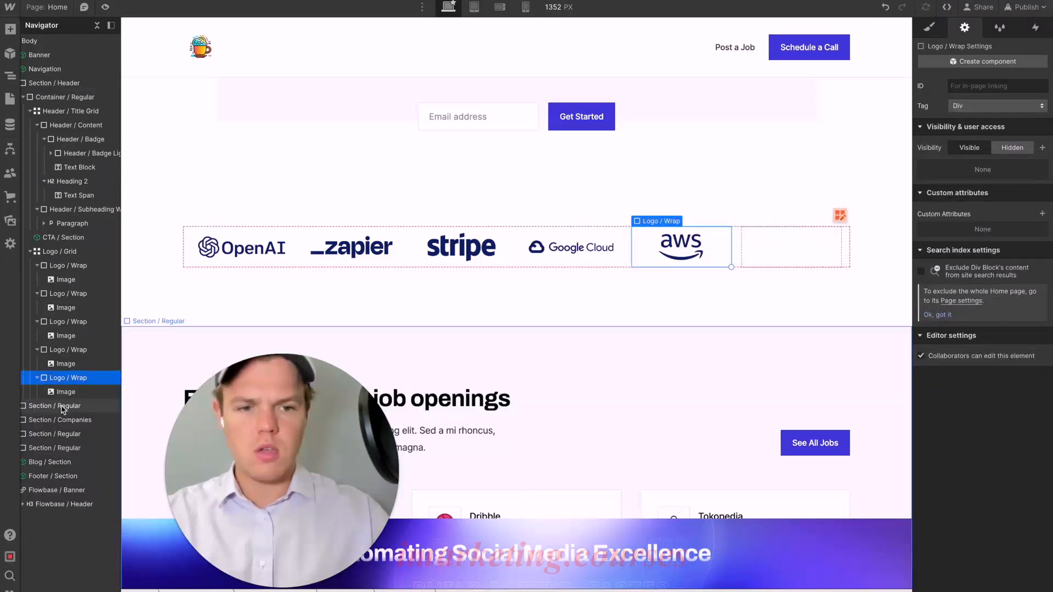
# Remove the empty sixth column from the logo grid so it has five columns.
pyautogui.click(838, 215)
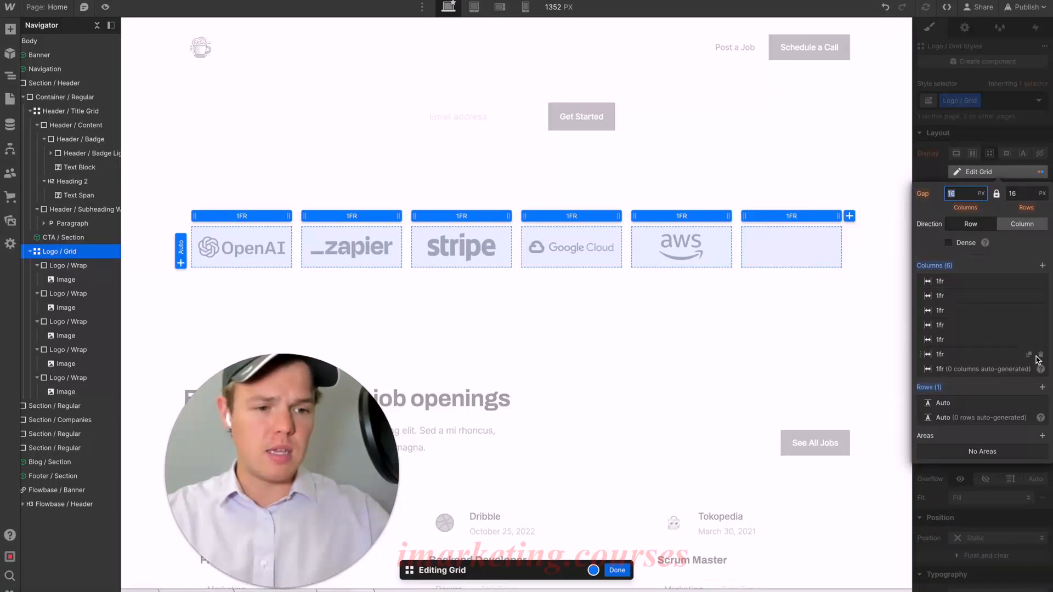
pyautogui.click(1036, 354)
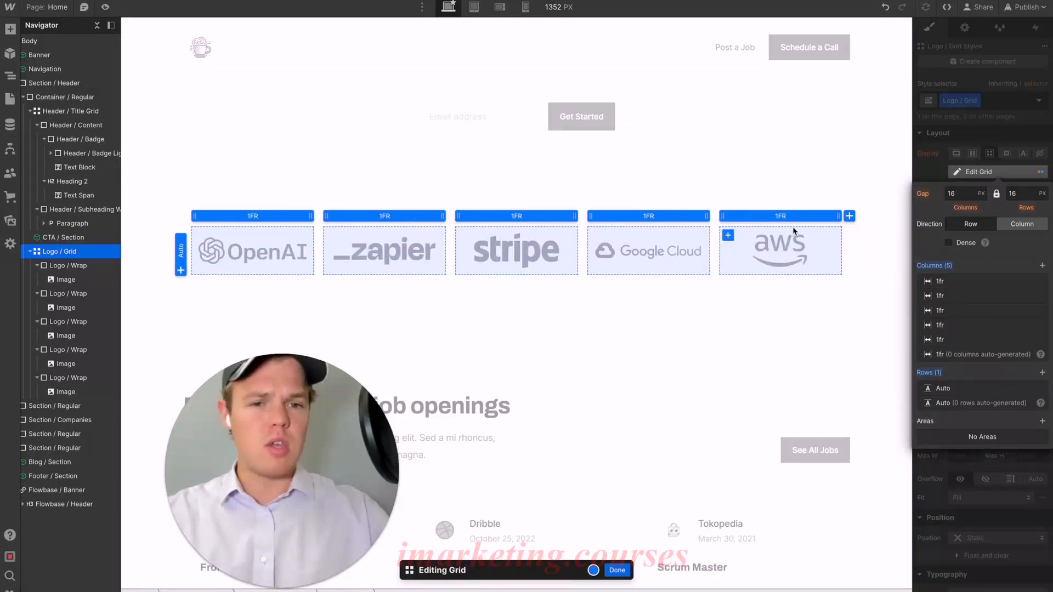
pyautogui.press('Escape')
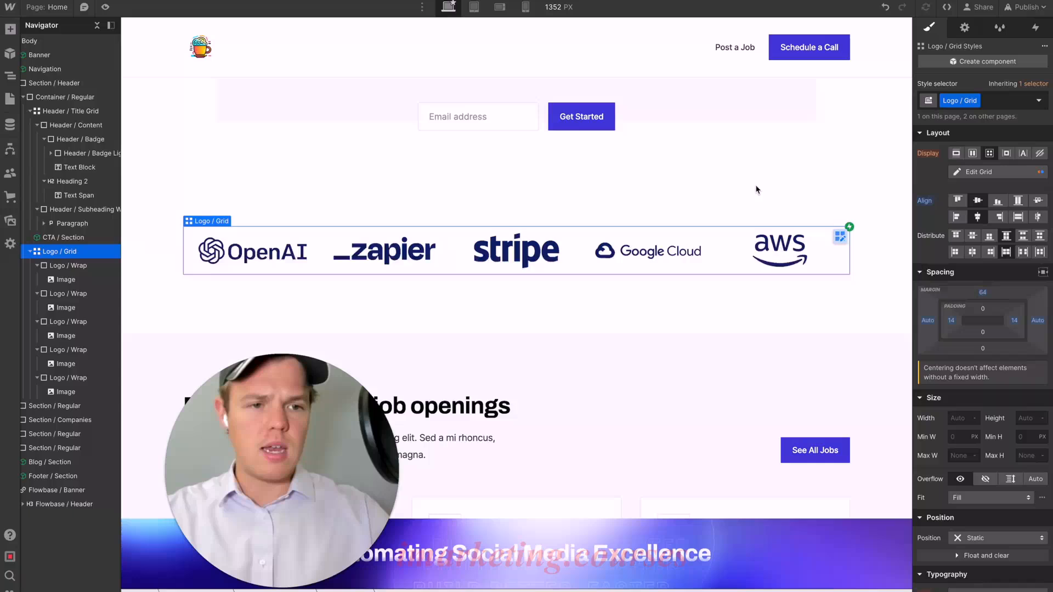
# Publish the site to the staging domain aiaa-template.webflow.io.
pyautogui.click(1023, 6)
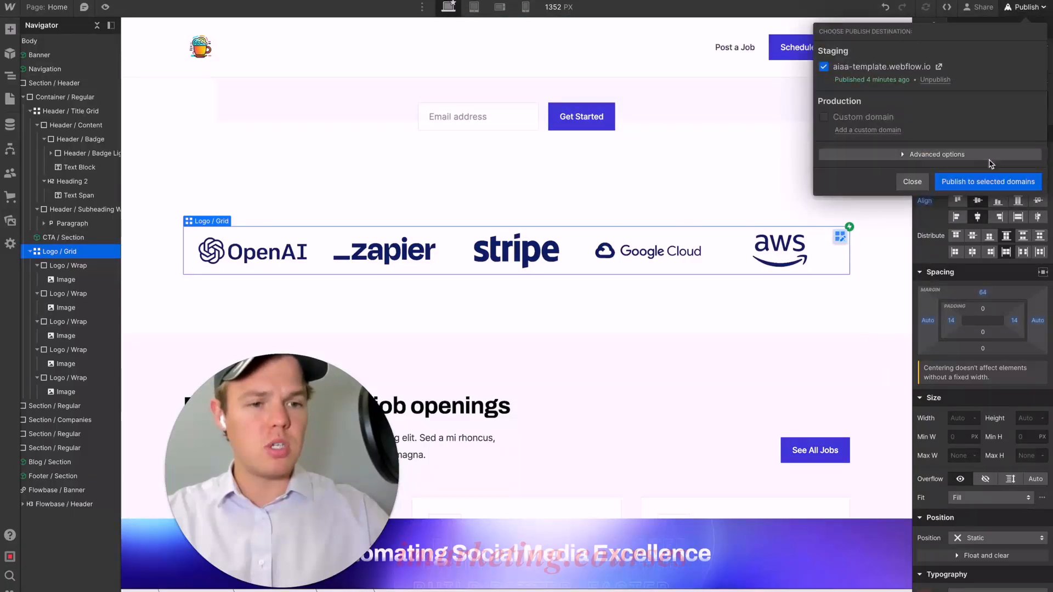
pyautogui.click(965, 181)
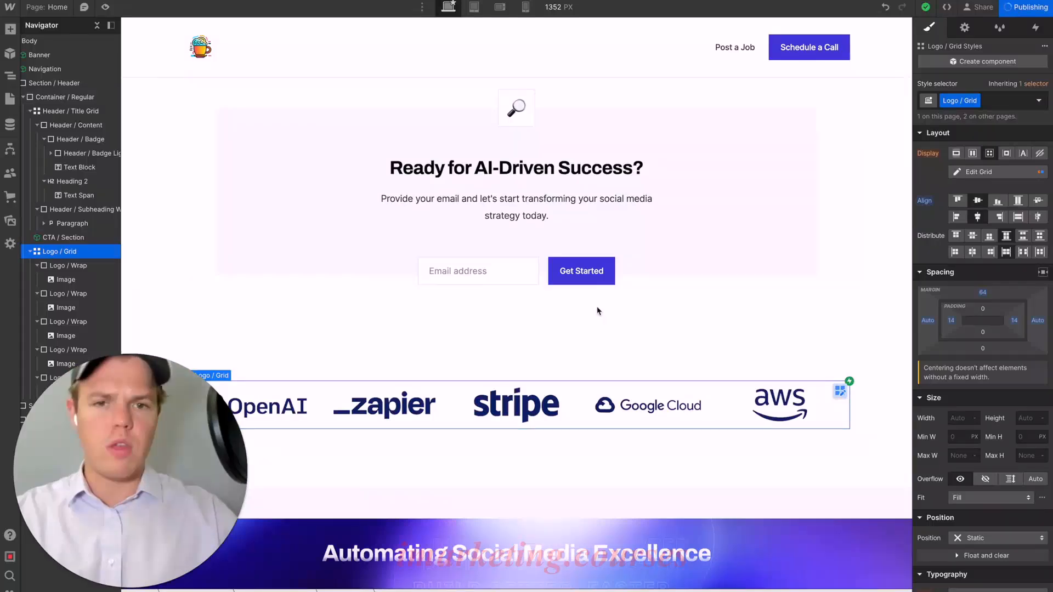
pyautogui.scroll(2, 696, 314)
pyautogui.scroll(2, 697, 313)
pyautogui.scroll(-5, 695, 310)
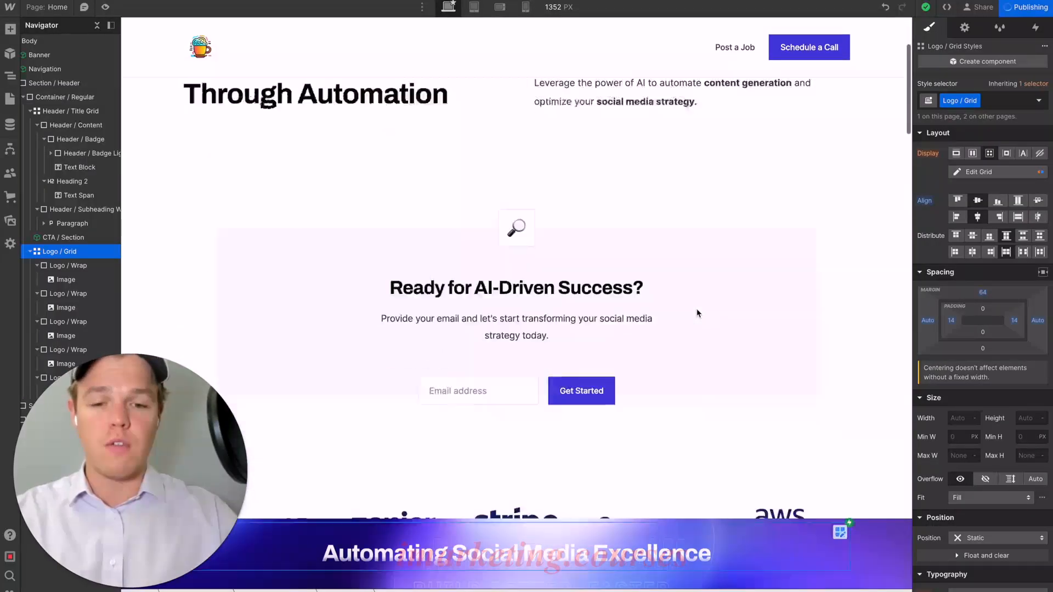
# Delete the whole "Explore the latest job openings" section from the home page.
pyautogui.scroll(-6, 623, 285)
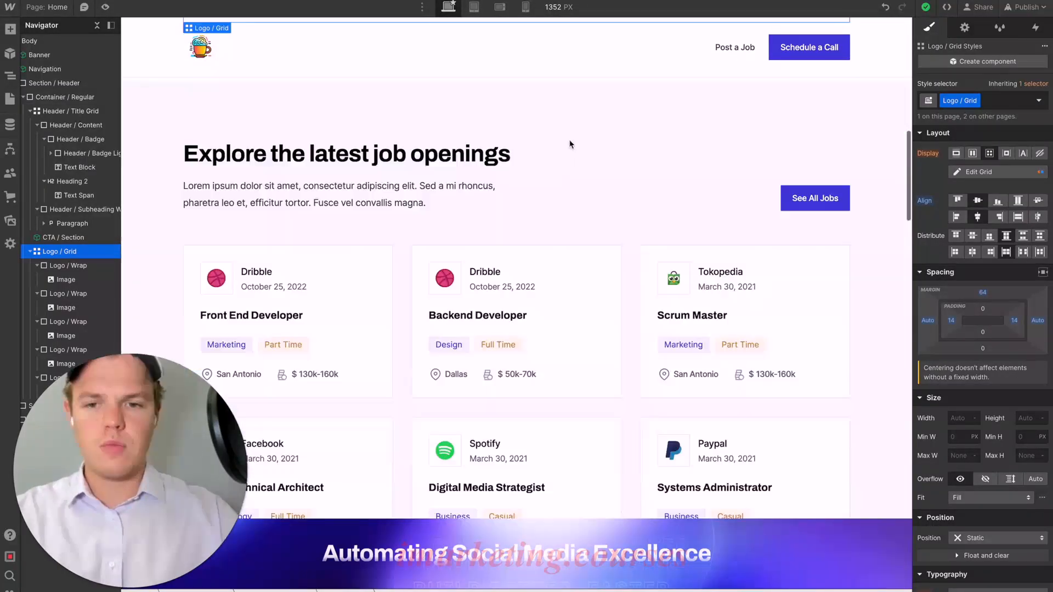
pyautogui.click(552, 130)
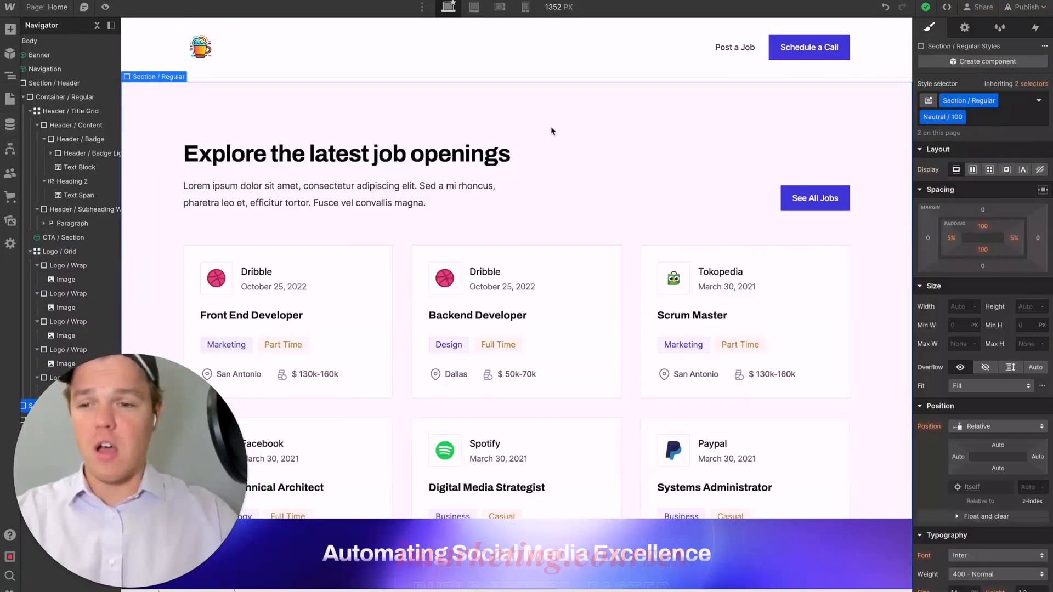
pyautogui.scroll(1, 550, 135)
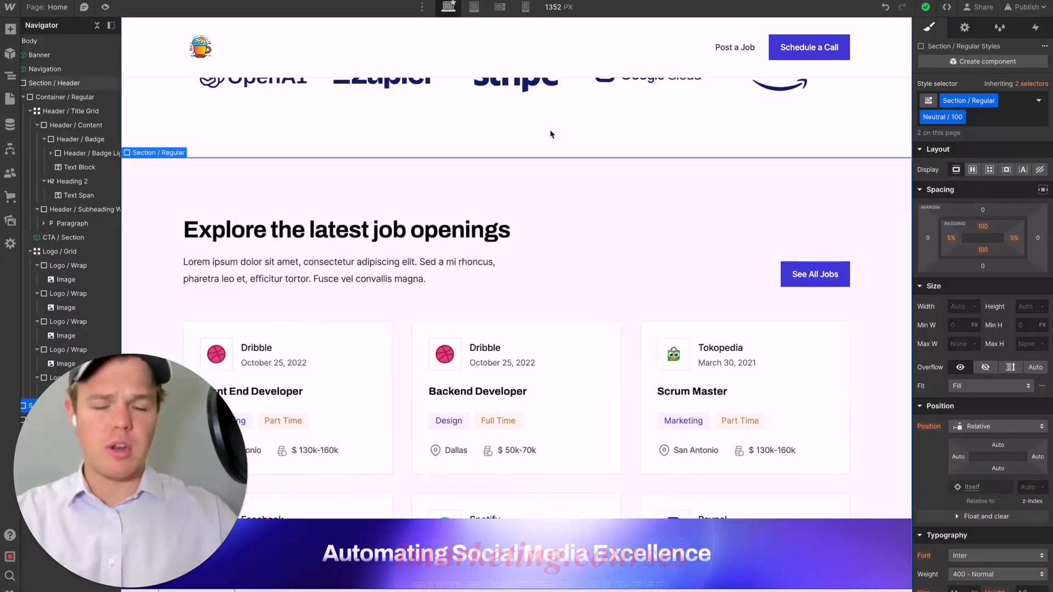
pyautogui.press('Delete')
pyautogui.scroll(15, 557, 205)
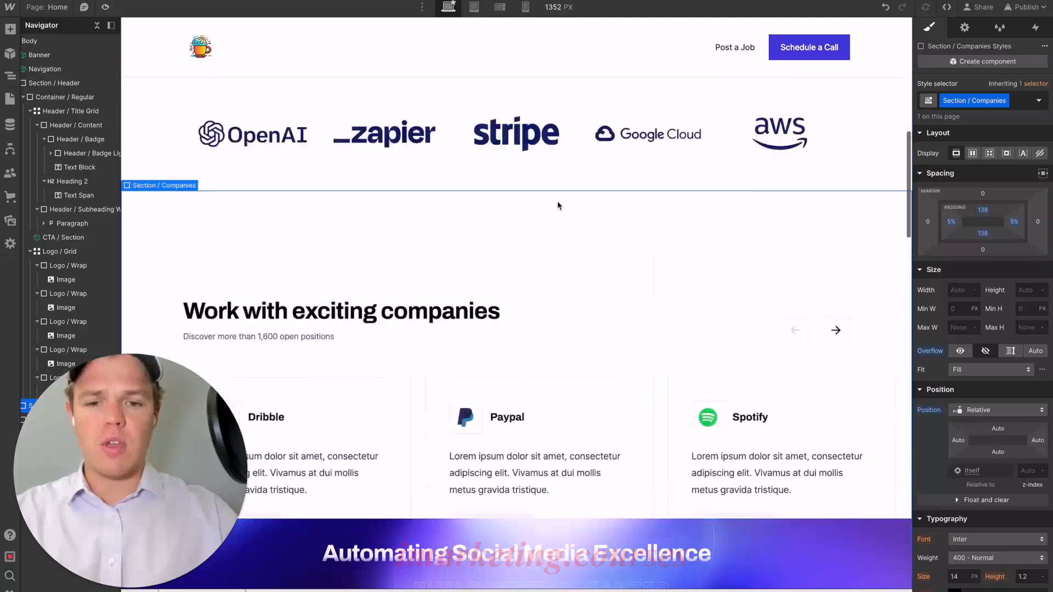
pyautogui.scroll(-15, 555, 235)
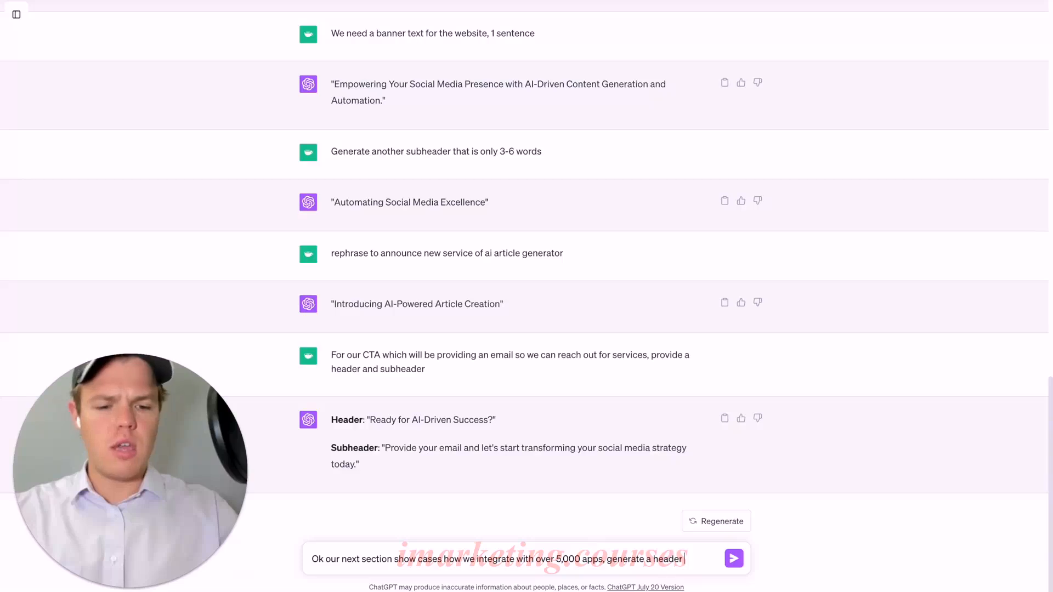
# Ask ChatGPT to generate a header and sub header for the next section, showcasing integration with over 5,000 apps.
pyautogui.write('heade')
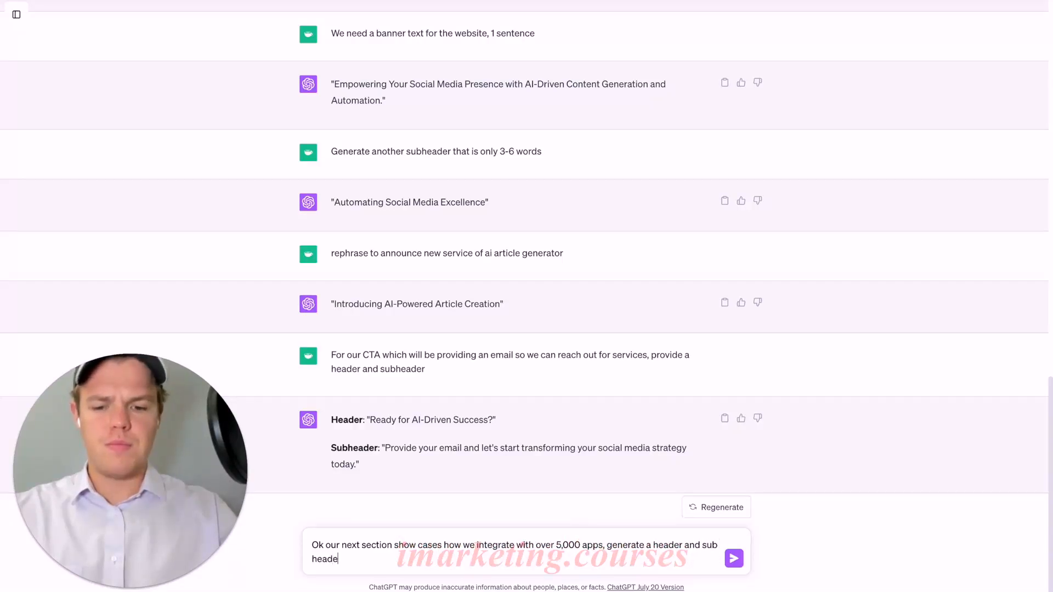
pyautogui.write('r')
pyautogui.press('Return')
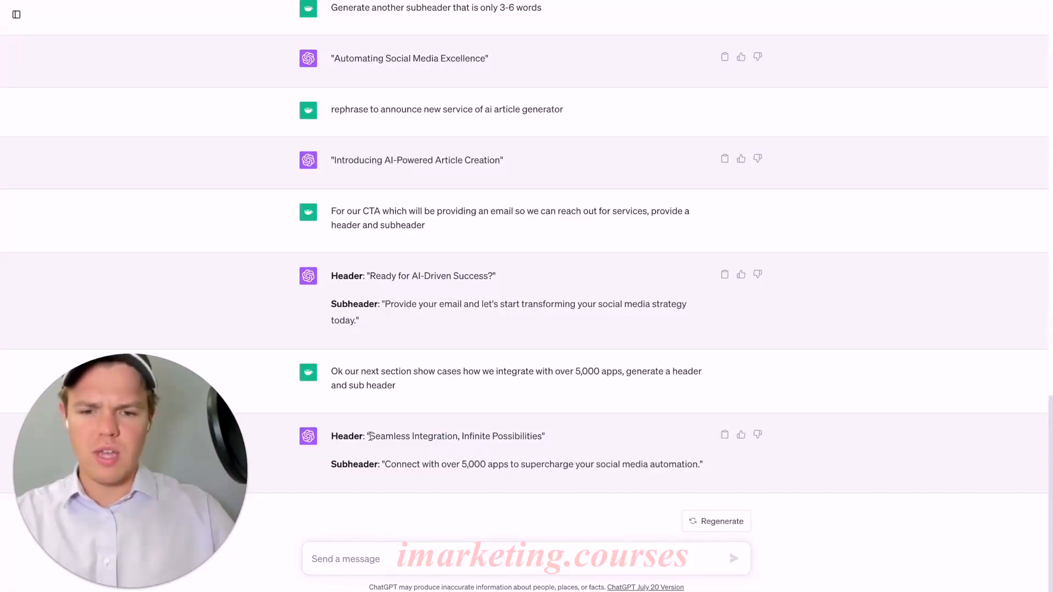
# Copy ChatGPT's header and replace the Webflow heading "Work with exciting companies" with "Seamless Integration, Infinite Possibilities".
pyautogui.moveTo(370, 436); pyautogui.dragTo(509, 435)
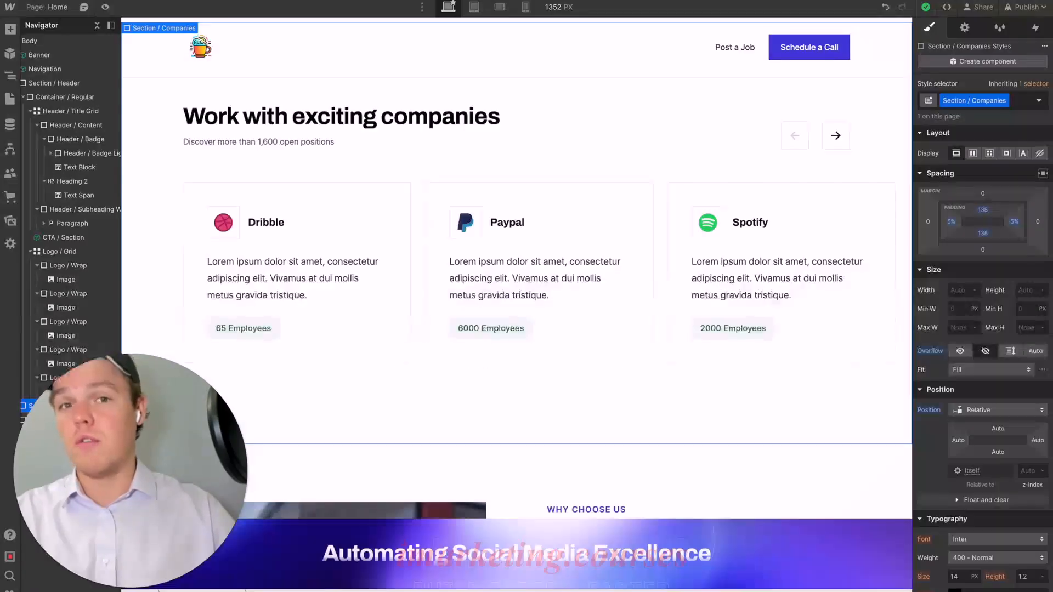
pyautogui.scroll(-2, 356, 222)
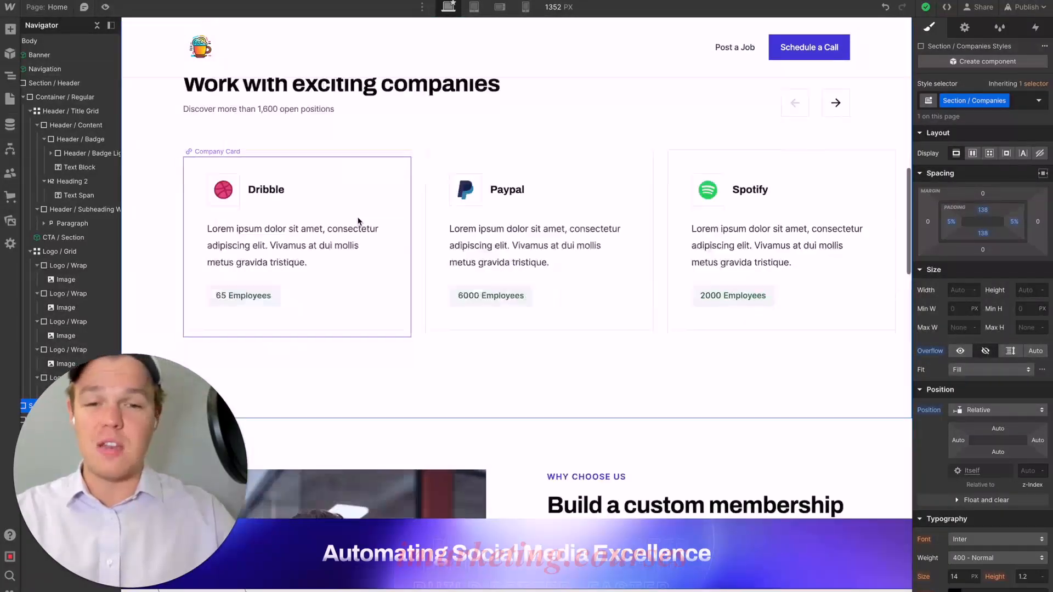
pyautogui.scroll(3, 357, 220)
pyautogui.doubleClick(362, 174)
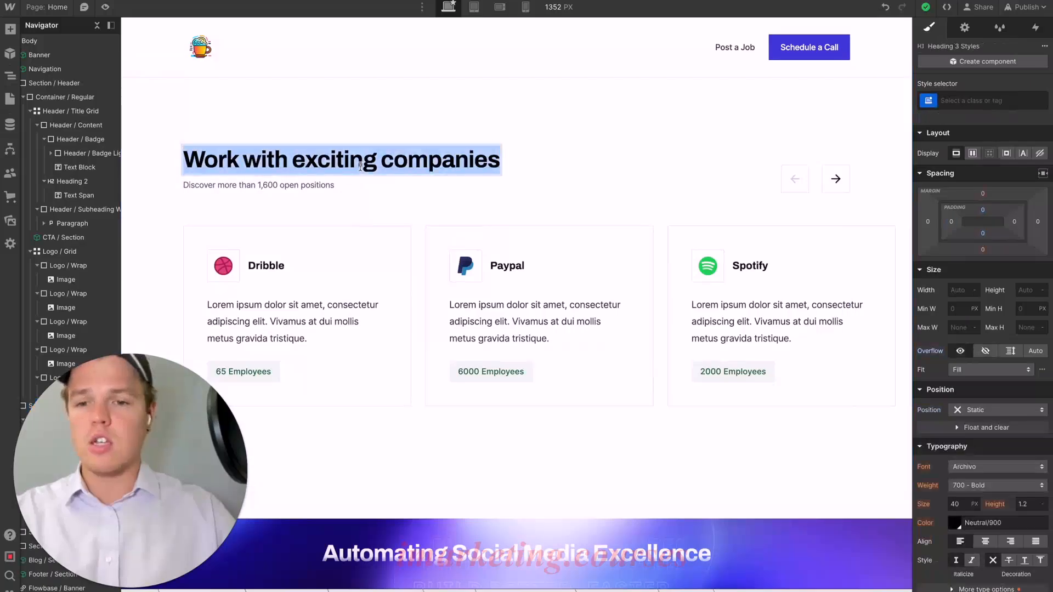
pyautogui.write('Seamless Integration, Infinite Possibilities')
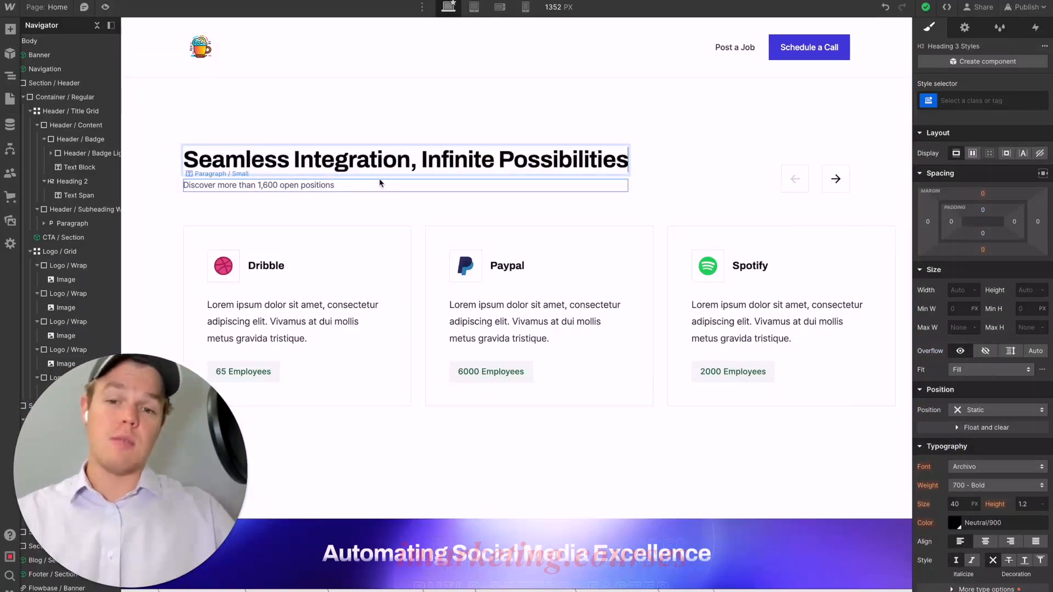
# Copy ChatGPT's subheader and replace the text under the heading with "Connect with over 5,000 apps to supercharge your social media automation.".
pyautogui.click(482, 204)
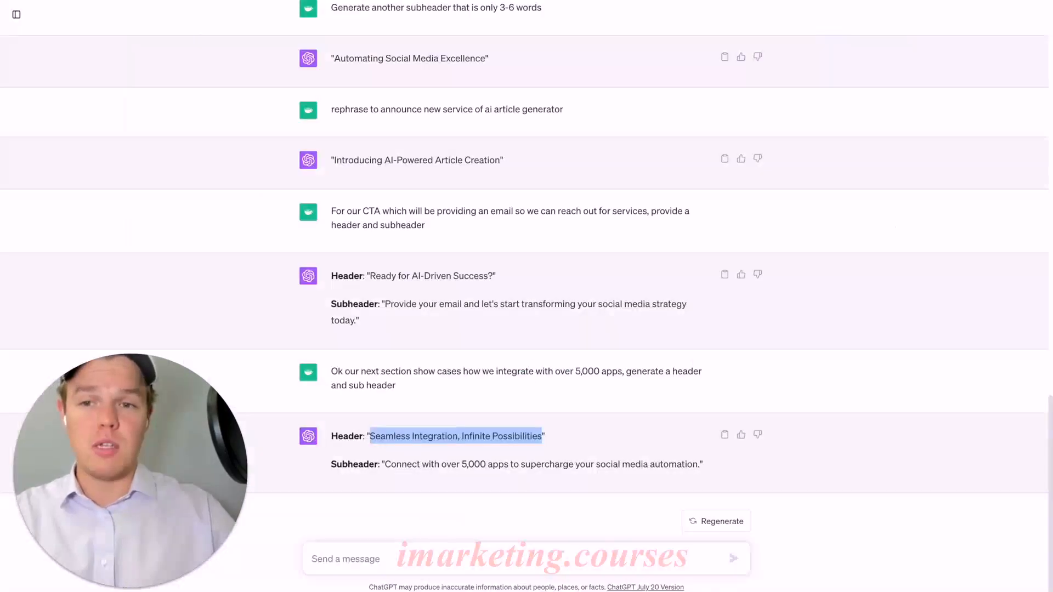
pyautogui.click(411, 369)
pyautogui.moveTo(386, 465); pyautogui.dragTo(677, 465)
pyautogui.click(698, 464)
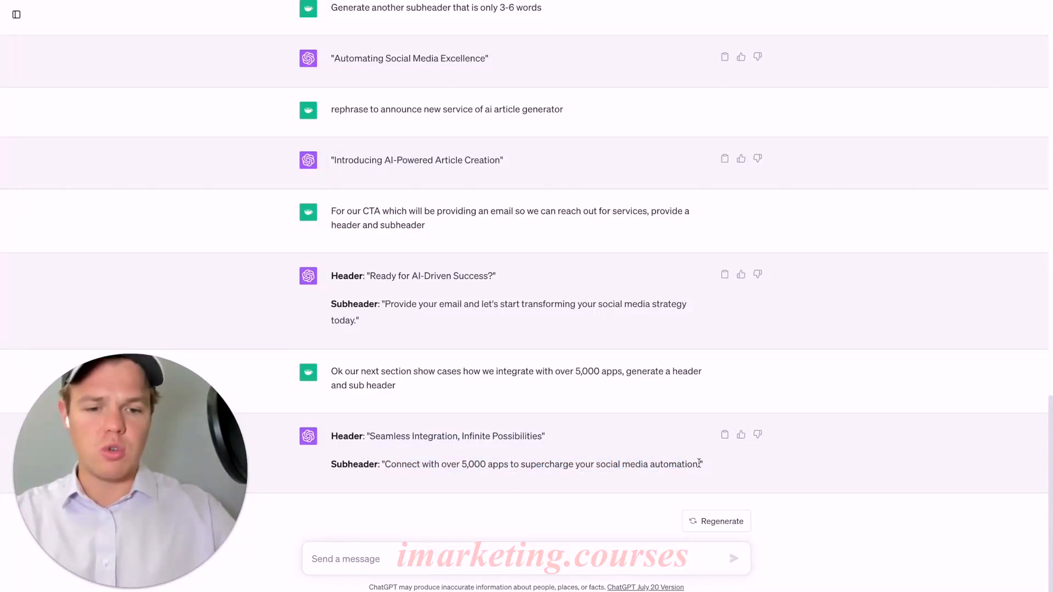
pyautogui.moveTo(615, 463); pyautogui.dragTo(425, 457)
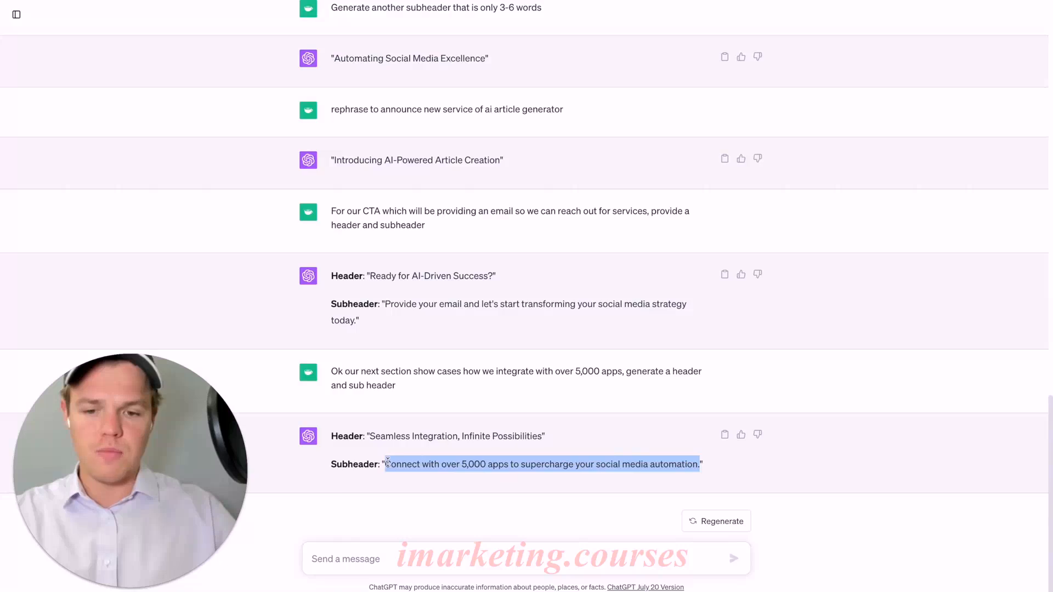
pyautogui.hotkey('ctrl', 'Tab')
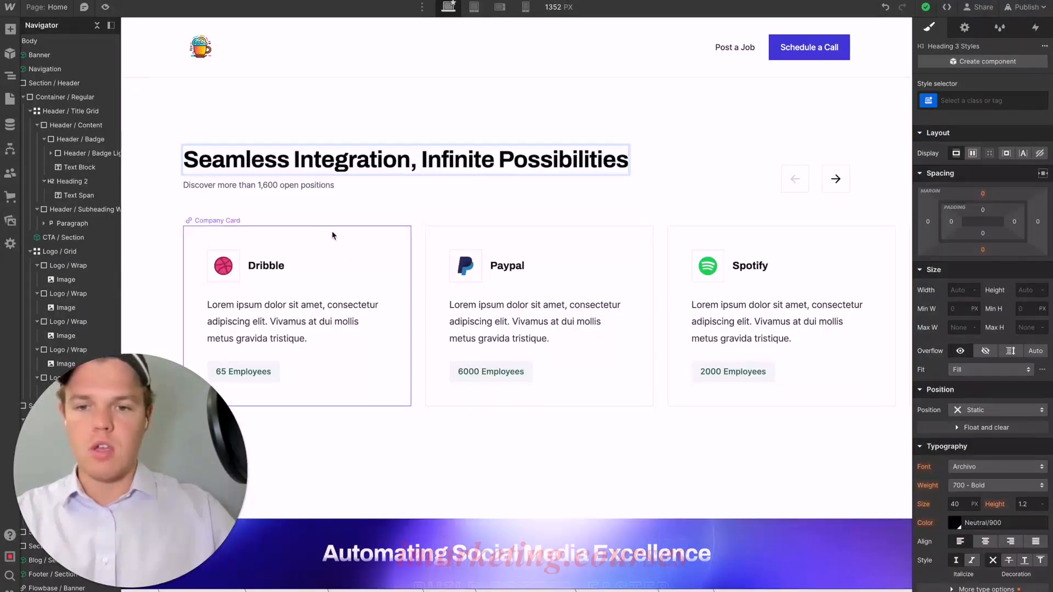
pyautogui.tripleClick(296, 190)
pyautogui.write('Connect with over 5,000 apps to supercharge your social media automation.')
pyautogui.click(360, 223)
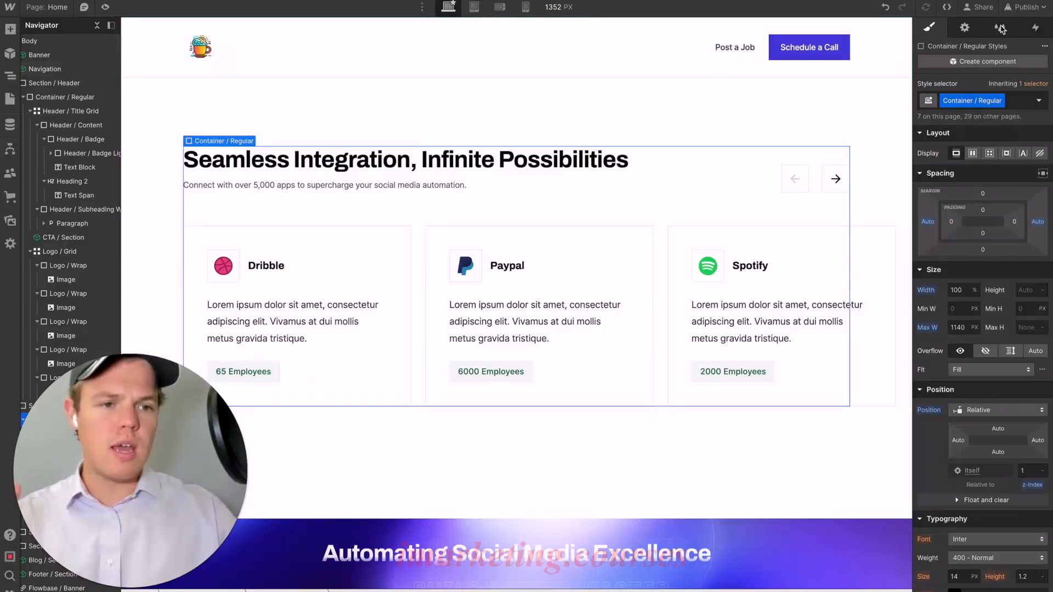
# Publish the site to staging and test the company card slider forwards and backwards on the live page.
pyautogui.click(1025, 7)
pyautogui.click(987, 205)
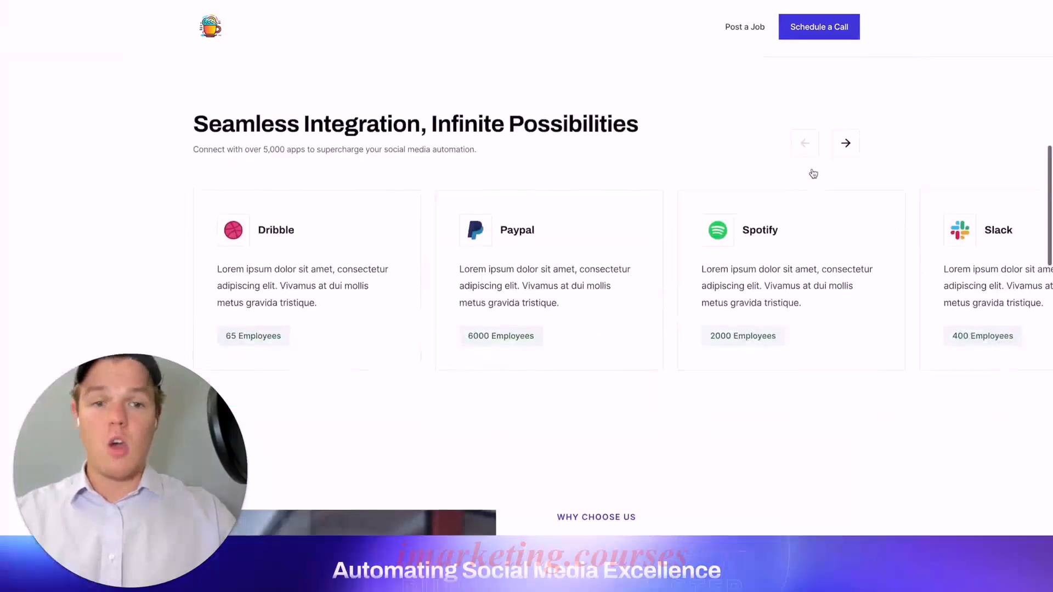
pyautogui.scroll(1, 806, 174)
pyautogui.scroll(-1, 845, 186)
pyautogui.click(846, 150)
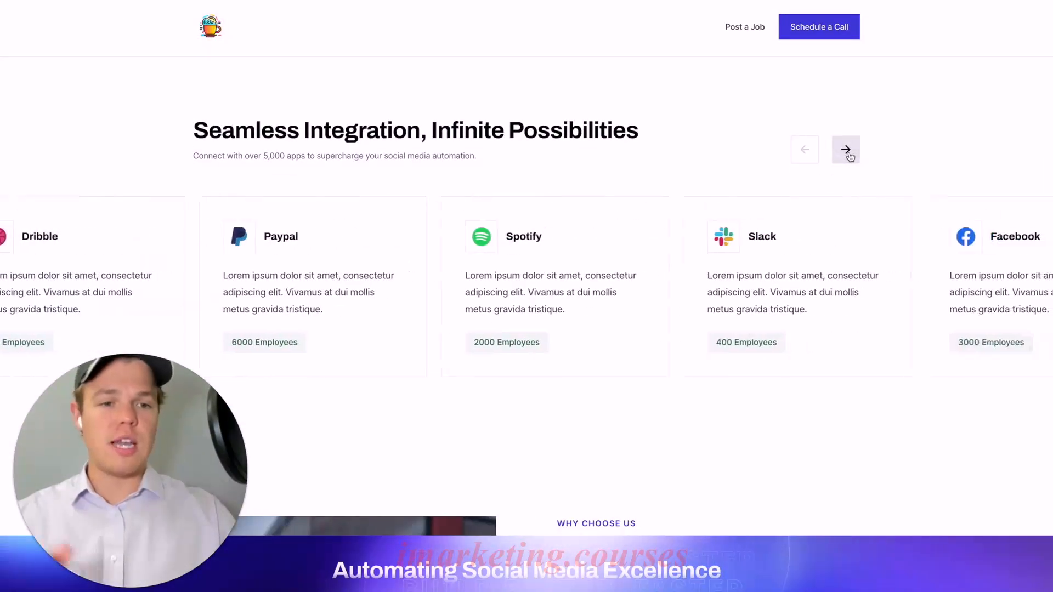
pyautogui.click(846, 151)
pyautogui.click(805, 150)
pyautogui.click(803, 150)
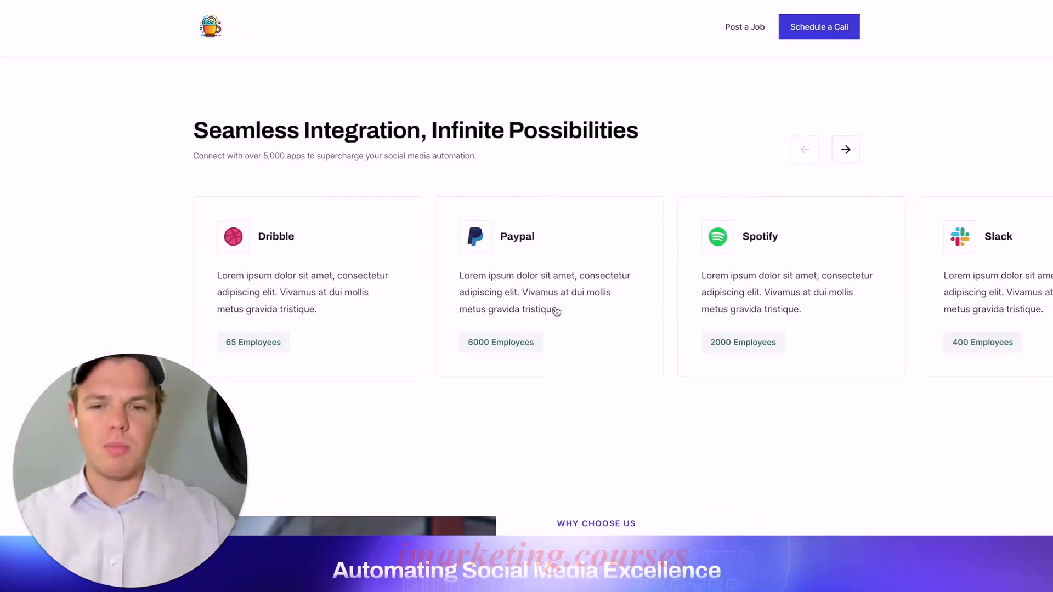
pyautogui.scroll(-1, 558, 307)
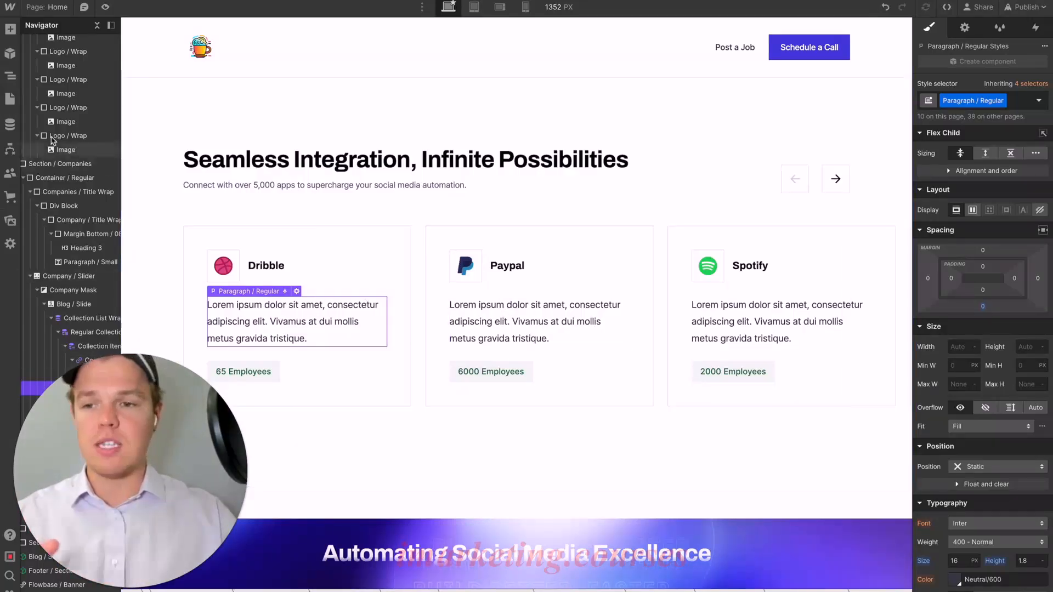
# Open the Companies CMS collection in the Webflow designer.
pyautogui.click(10, 125)
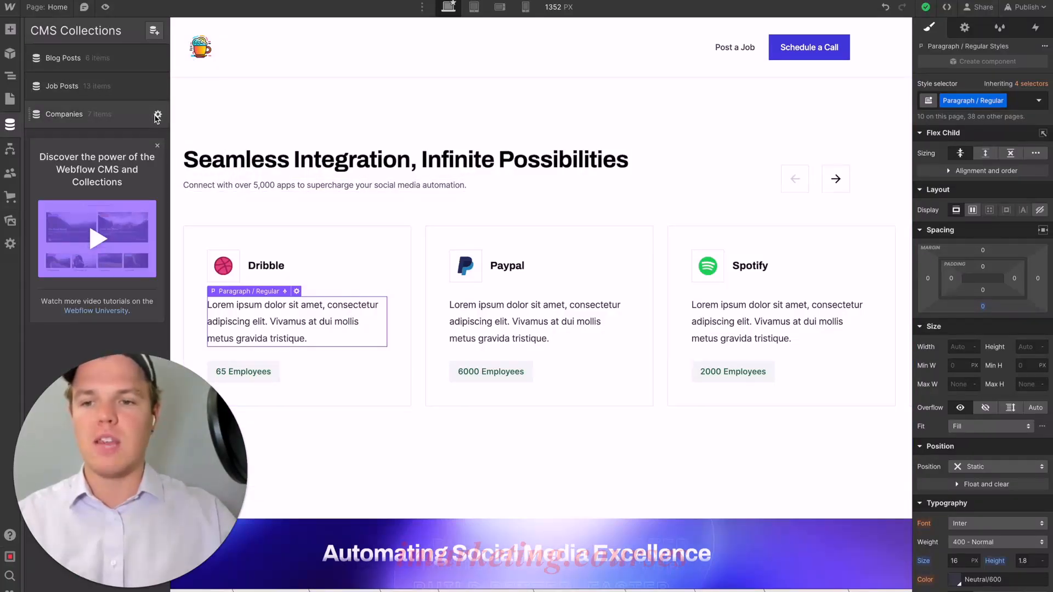
pyautogui.click(157, 115)
pyautogui.click(84, 115)
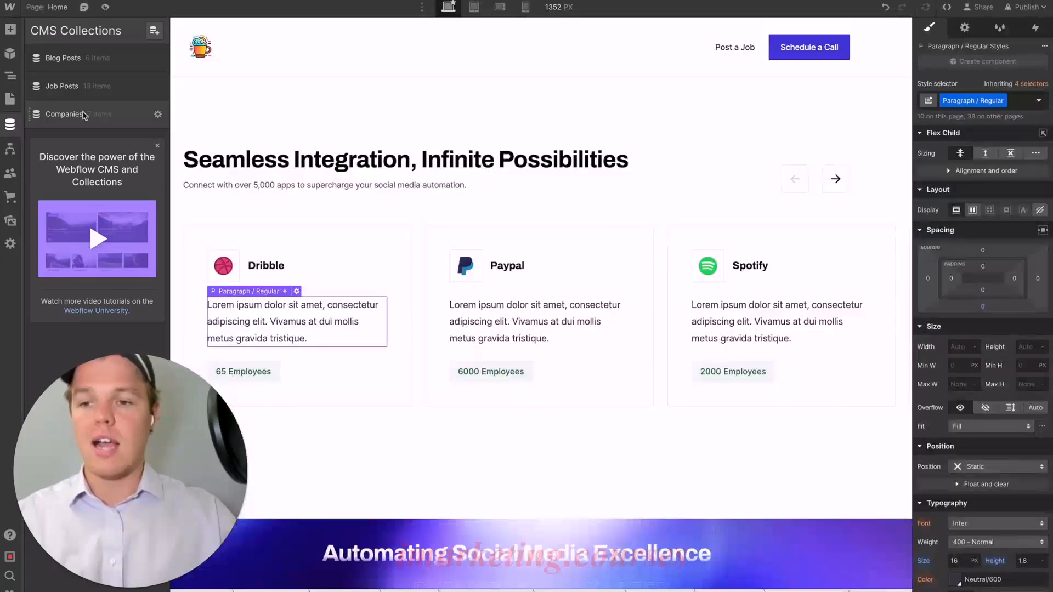
pyautogui.click(84, 115)
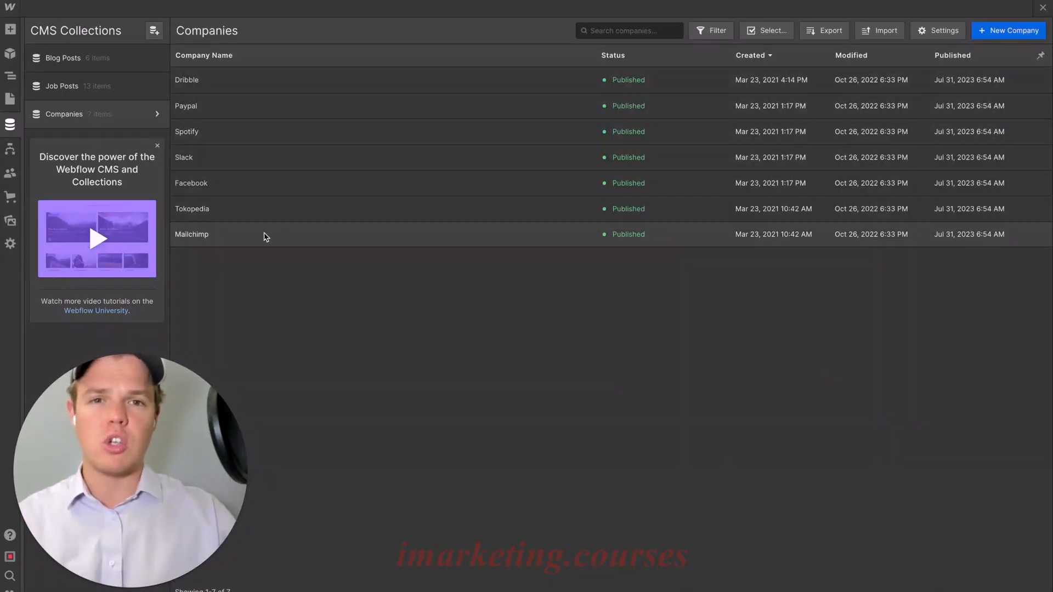
# Clear the Company Description of the Dribble item, publish the item and return to the page canvas.
pyautogui.click(244, 81)
pyautogui.scroll(-1, 433, 222)
pyautogui.tripleClick(438, 217)
pyautogui.press('BackSpace')
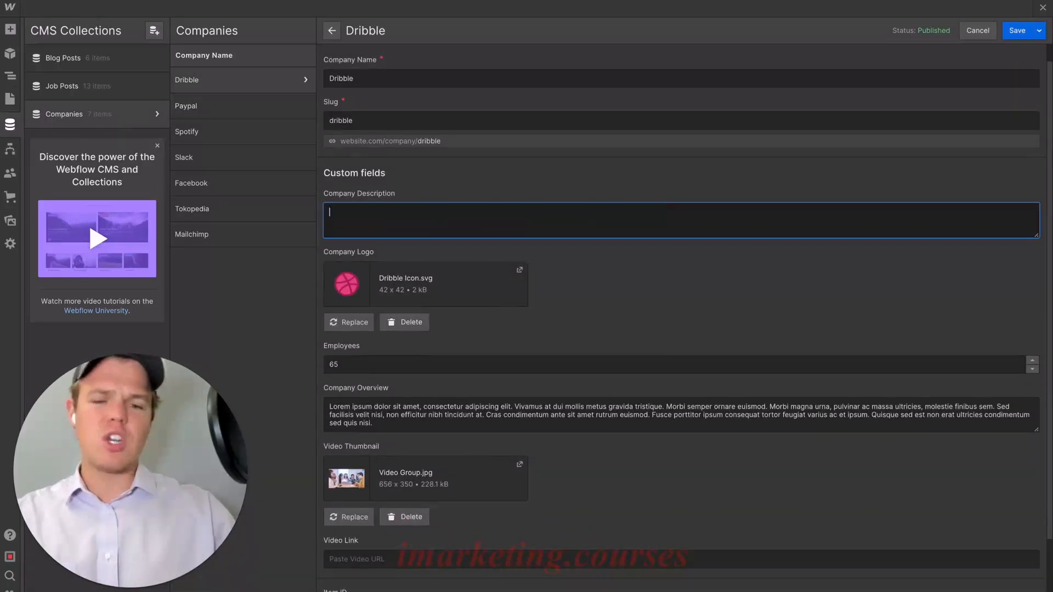
pyautogui.click(1038, 31)
pyautogui.click(1013, 66)
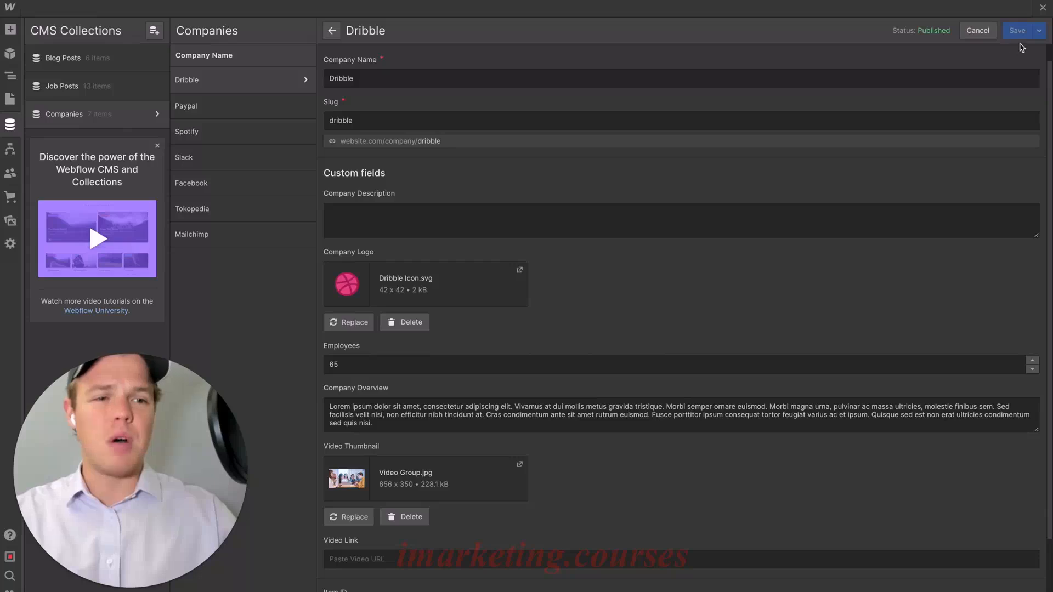
pyautogui.click(1042, 7)
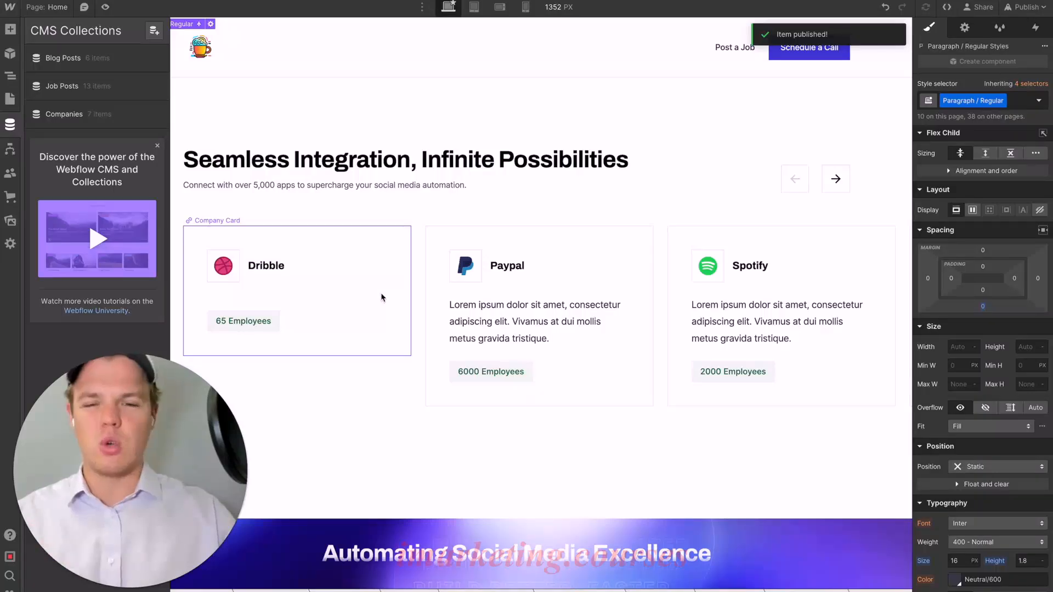
# In the Companies collection, clear the Company Description of the Paypal and Spotify items and publish both items.
pyautogui.click(64, 114)
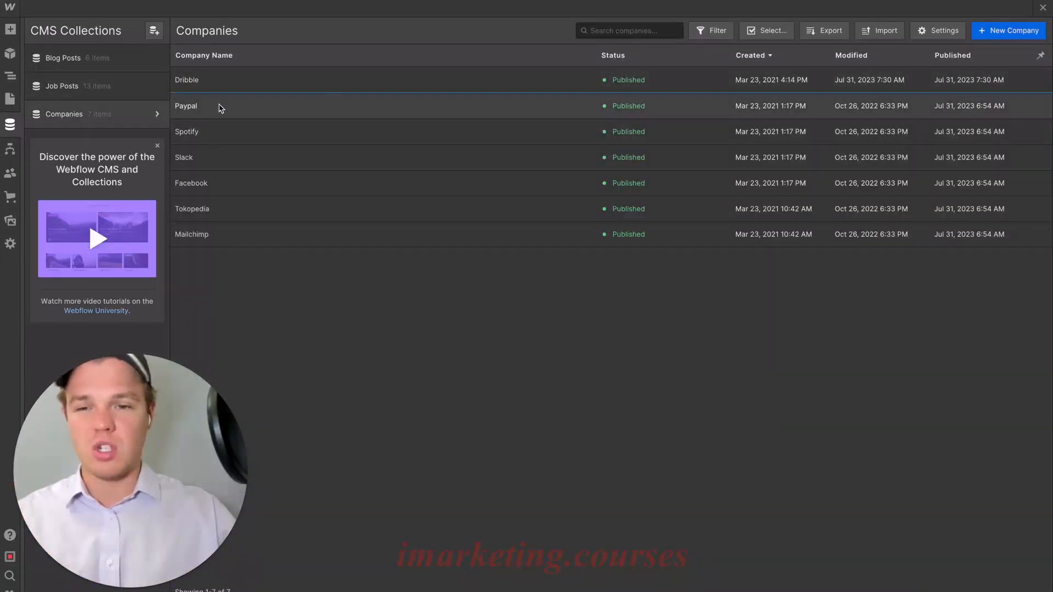
pyautogui.click(221, 108)
pyautogui.tripleClick(425, 236)
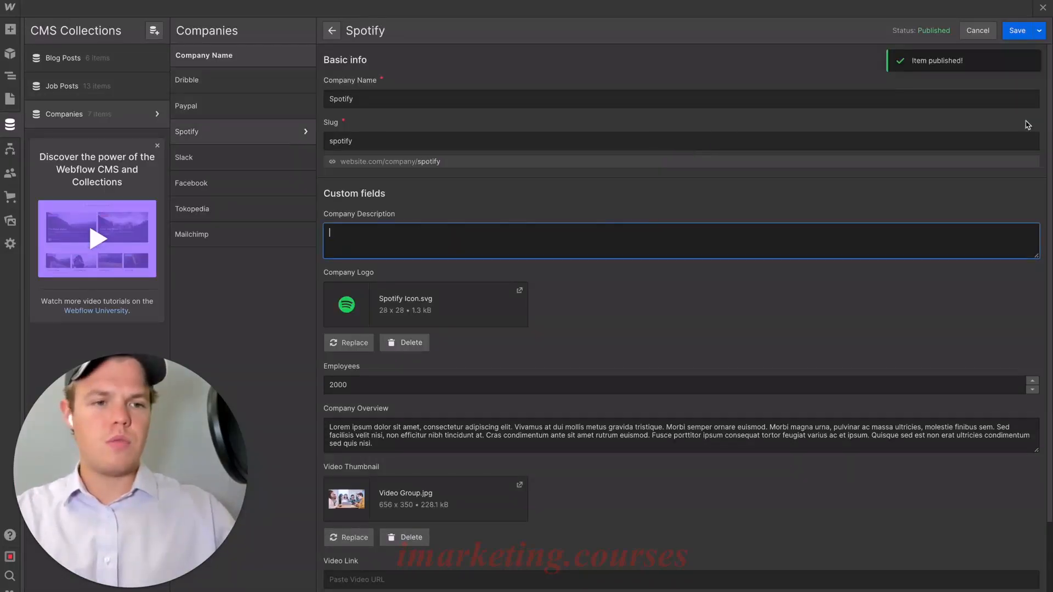
pyautogui.click(1039, 31)
pyautogui.click(997, 55)
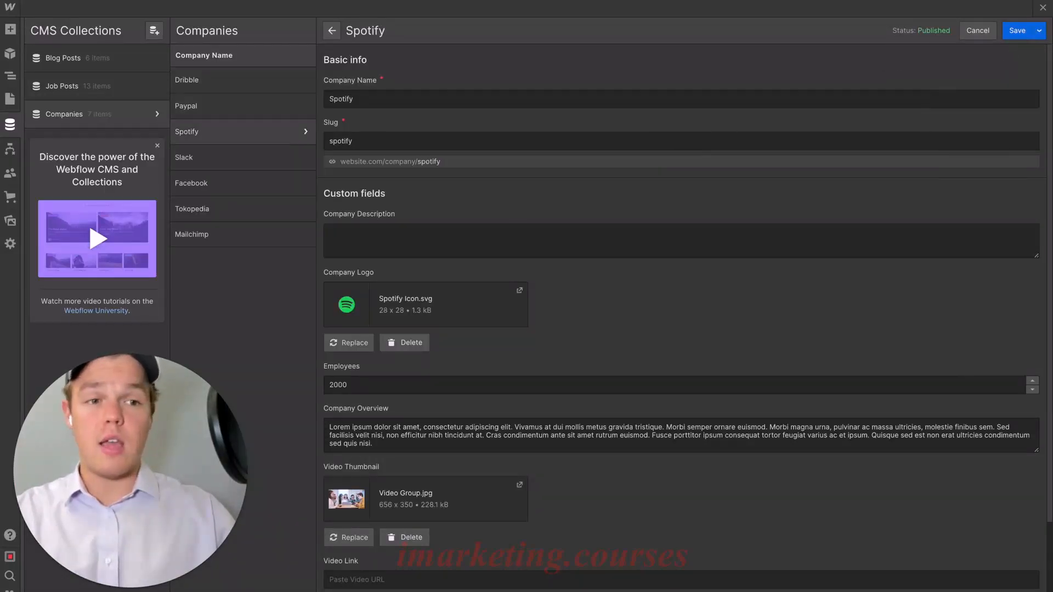
pyautogui.click(1039, 31)
pyautogui.click(1015, 53)
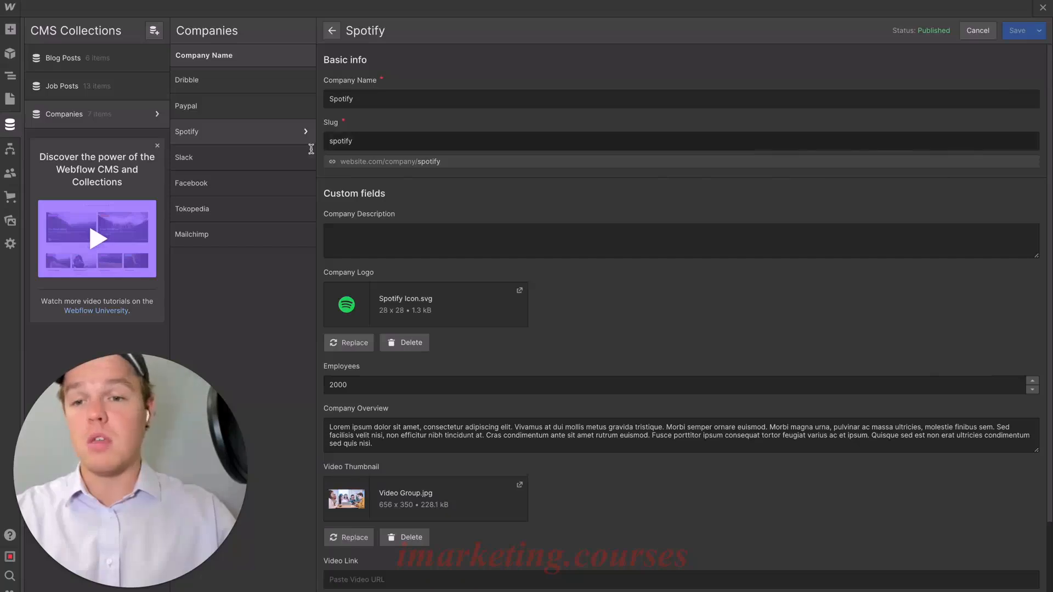
# Clear the Company Description of the Slack item and publish the item.
pyautogui.click(253, 158)
pyautogui.click(392, 234)
pyautogui.hotkey('ctrl', 'a')
pyautogui.press('BackSpace')
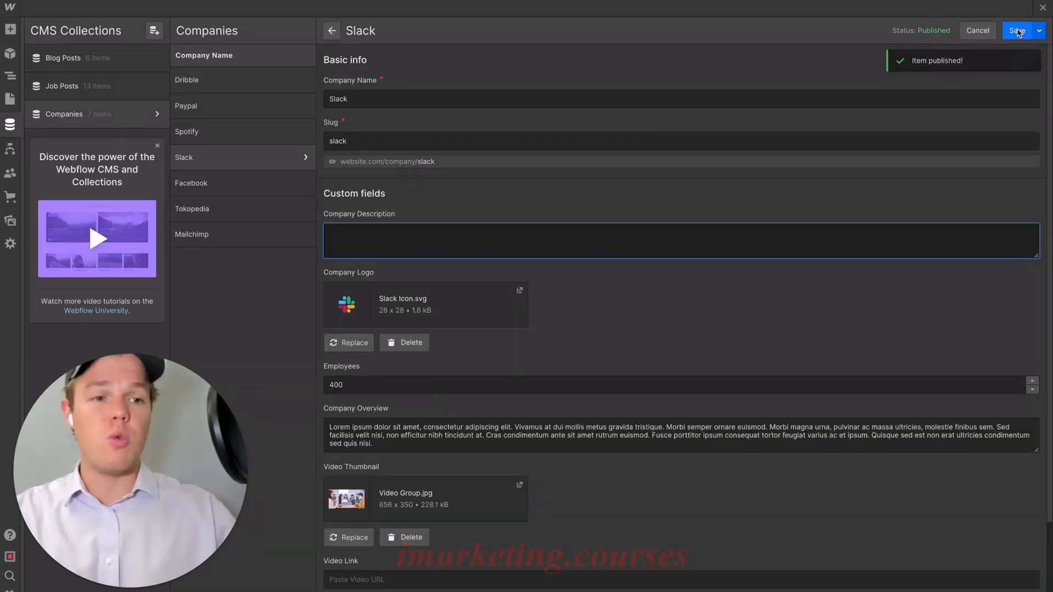
pyautogui.click(1039, 30)
pyautogui.click(1015, 52)
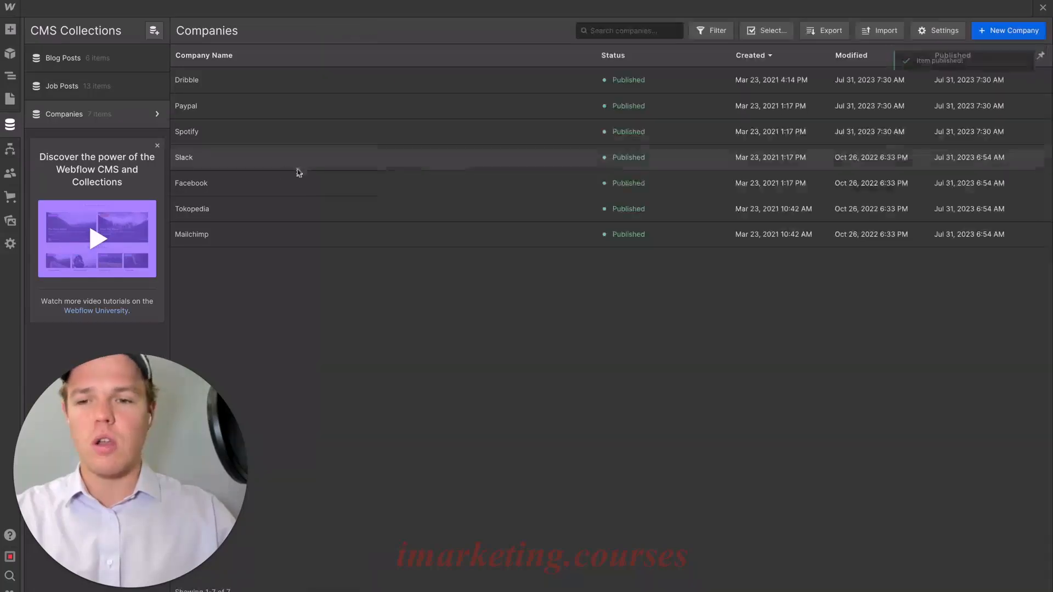
# Clear the Company Description of the Facebook item and publish the item.
pyautogui.click(409, 187)
pyautogui.click(427, 224)
pyautogui.hotkey('ctrl', 'a')
pyautogui.press('BackSpace')
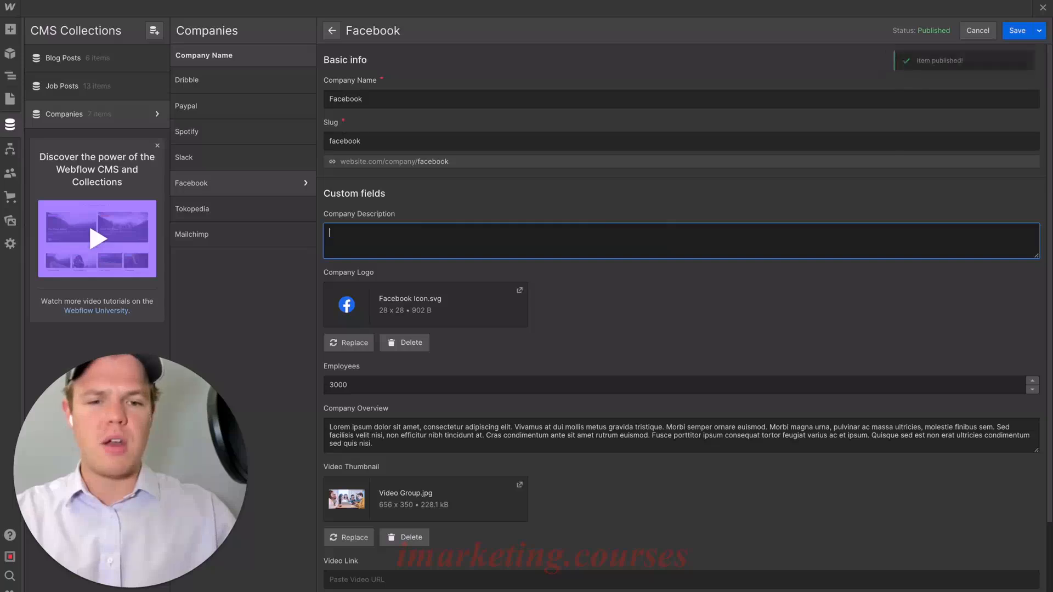
pyautogui.click(1040, 32)
pyautogui.click(950, 52)
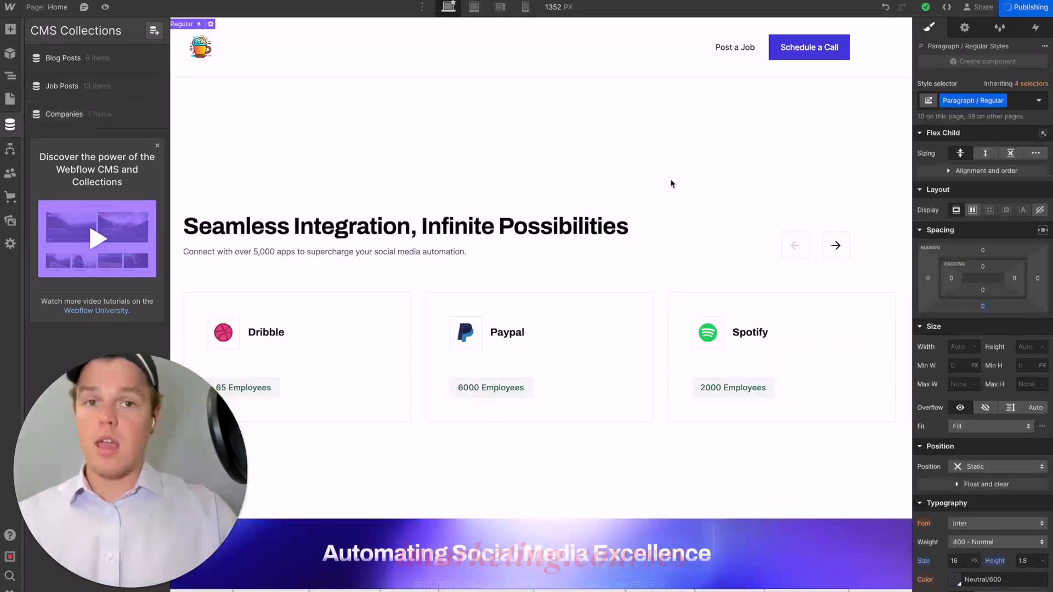
# Review the shortened company cards and the Why Choose Us section with its feature points on the home page canvas.
pyautogui.scroll(-3, 671, 184)
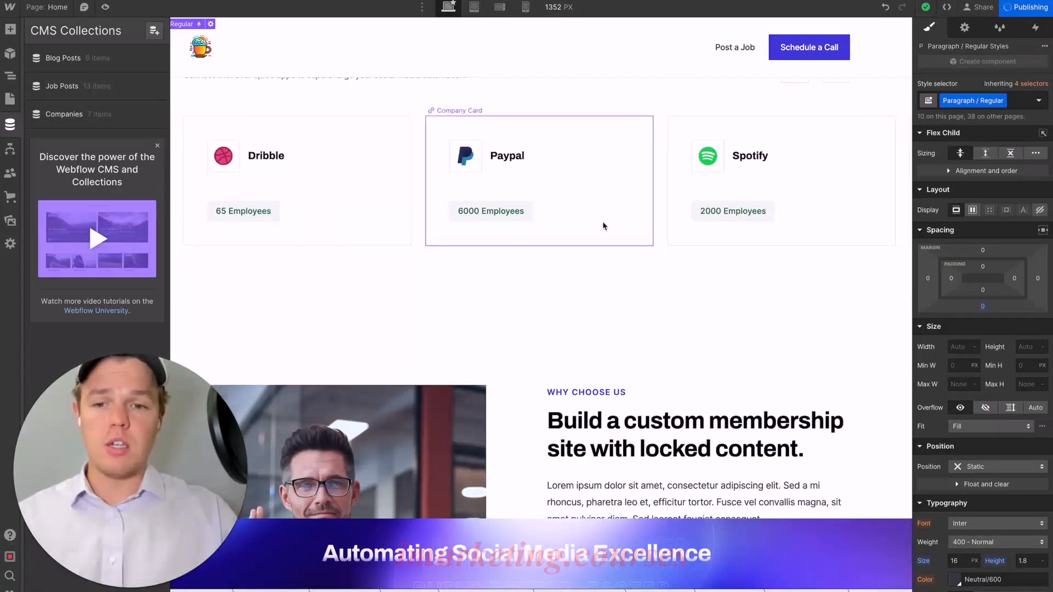
pyautogui.scroll(7, 603, 226)
pyautogui.scroll(-5, 603, 226)
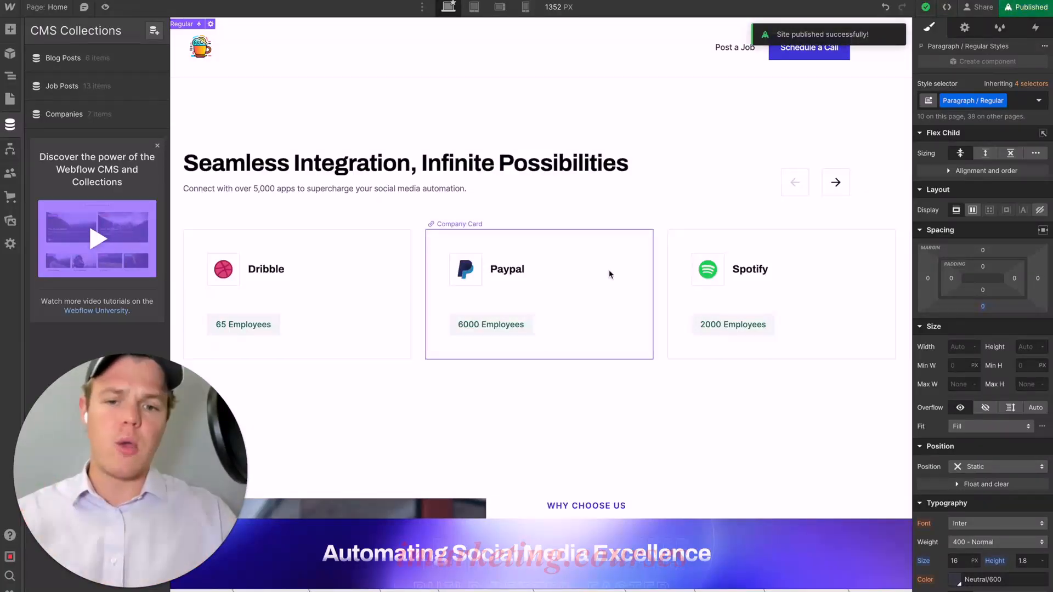
pyautogui.scroll(-5, 759, 291)
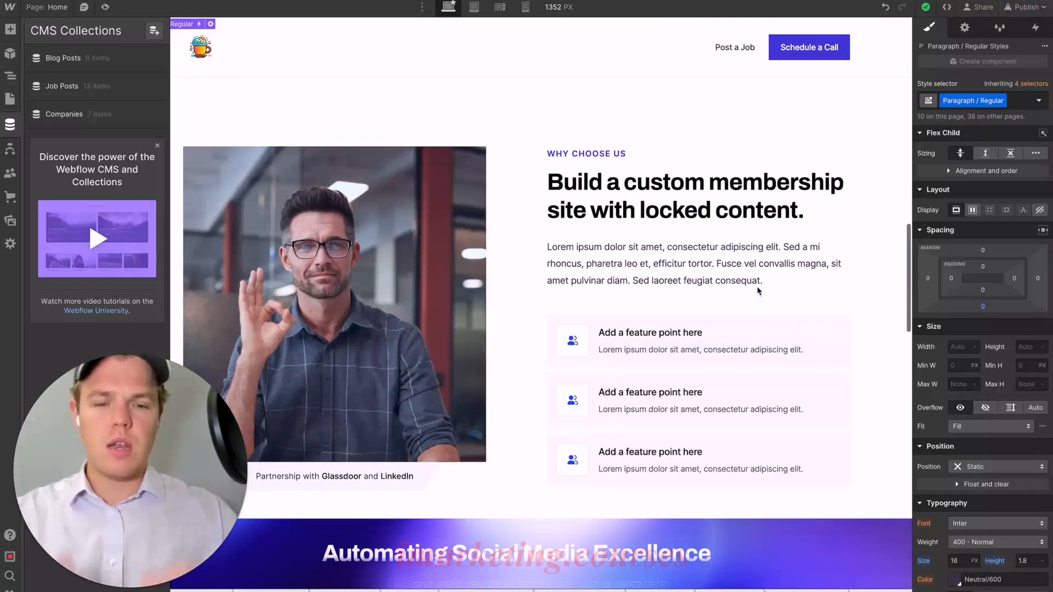
pyautogui.scroll(-1, 757, 287)
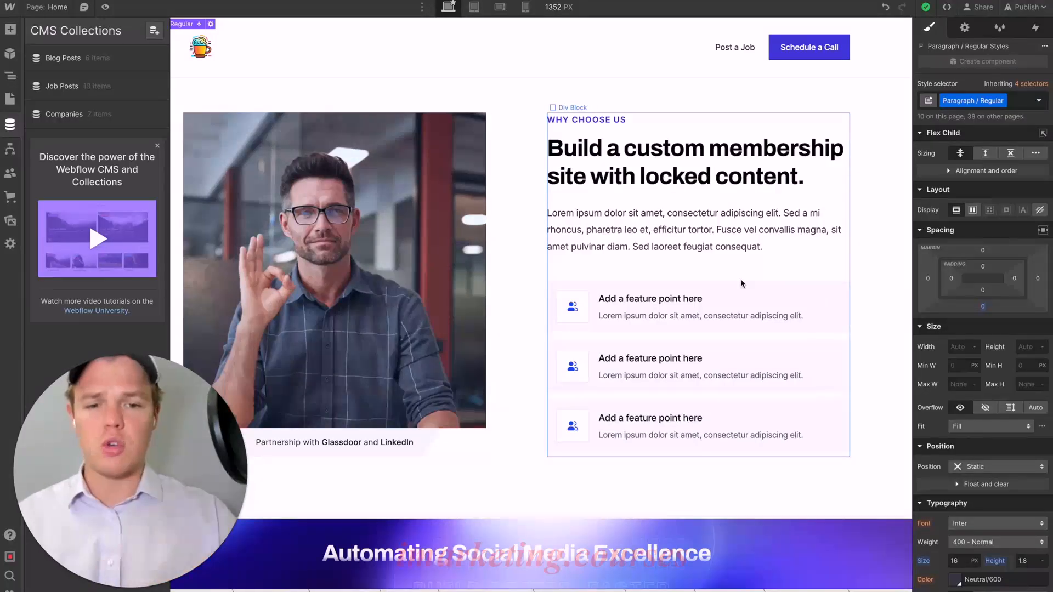
pyautogui.scroll(-2, 742, 283)
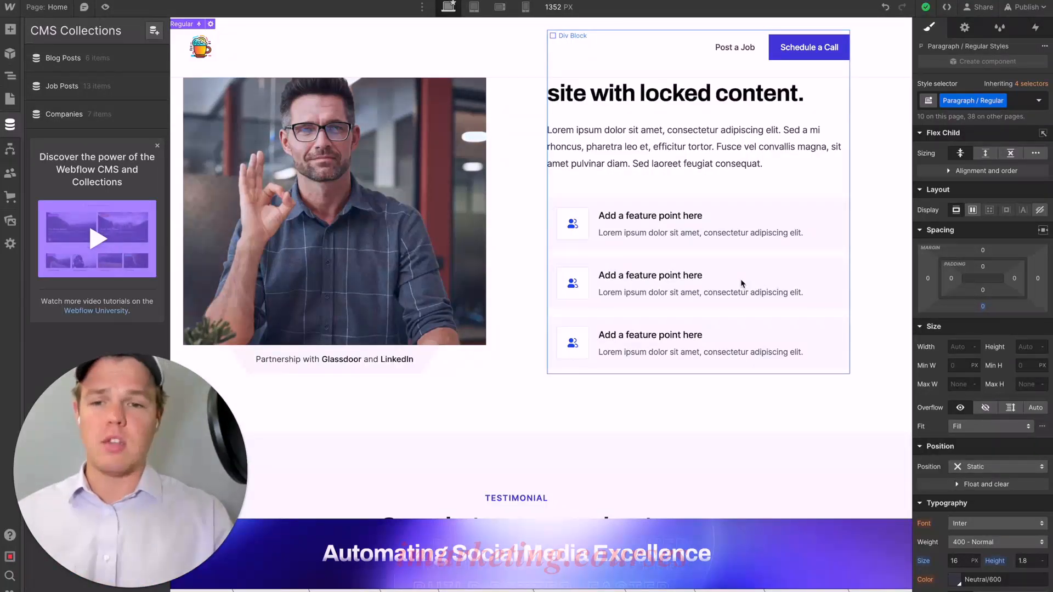
pyautogui.scroll(3, 741, 283)
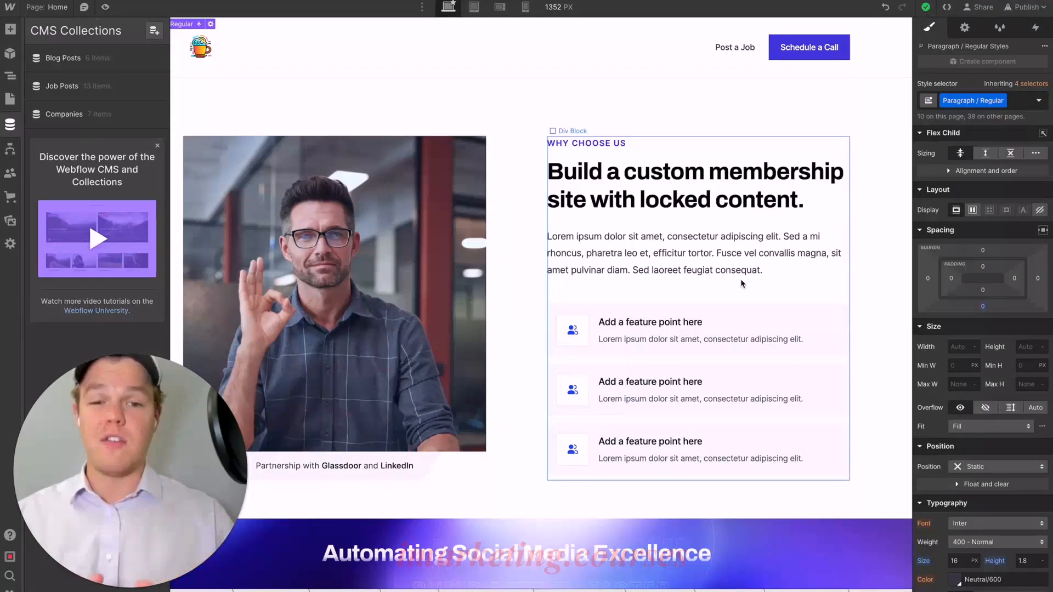
# Ask ChatGPT for why-choose-us copy: header, sub header, 3 main points with sub headers, and one big header of 3-4 words.
pyautogui.write('Ok we now onto the section for')
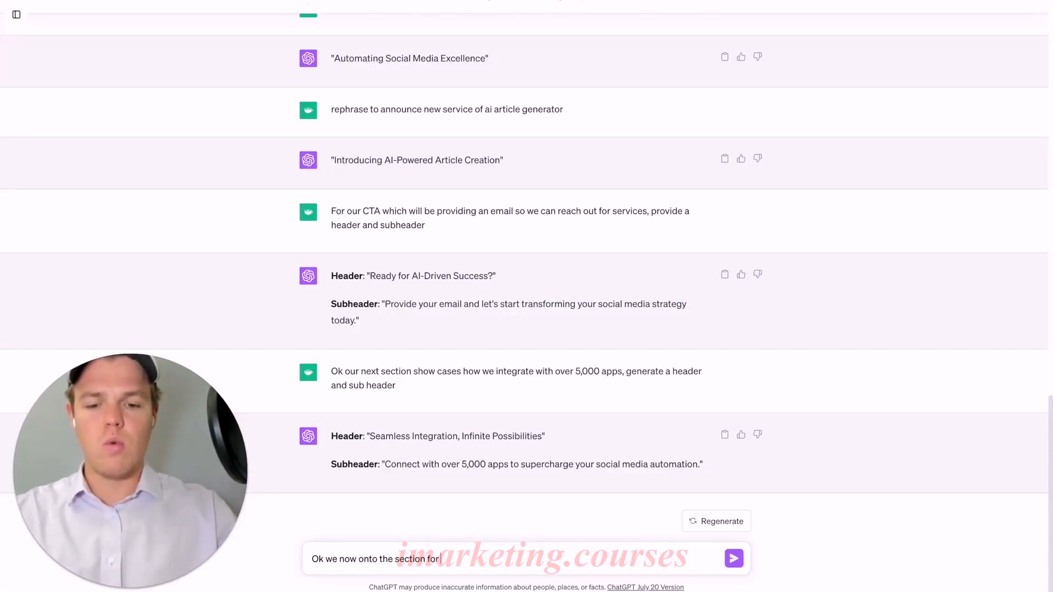
pyautogui.write('should choose use. Generate a')
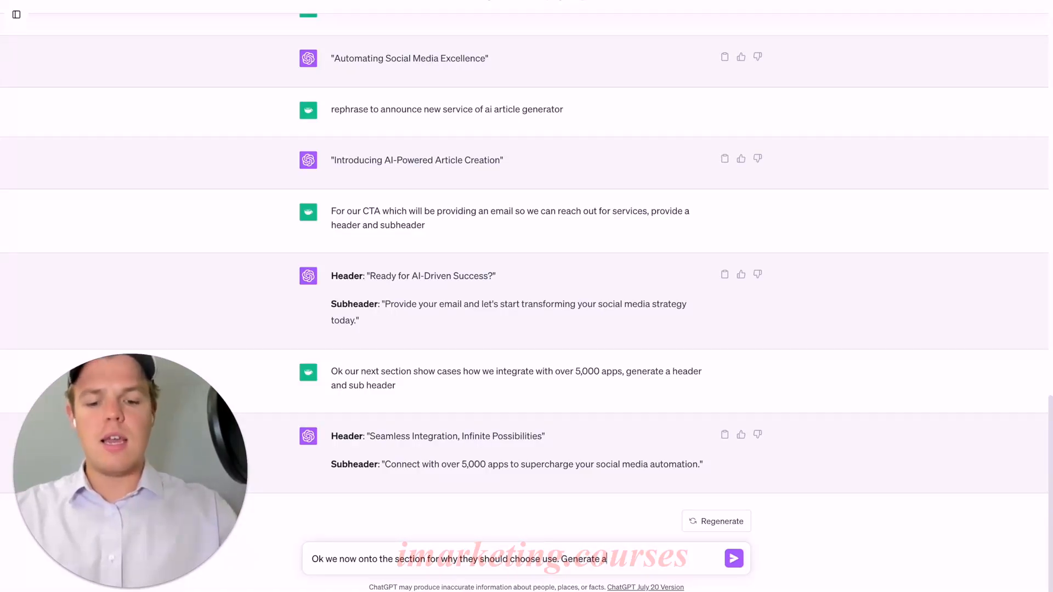
pyautogui.write('der.')
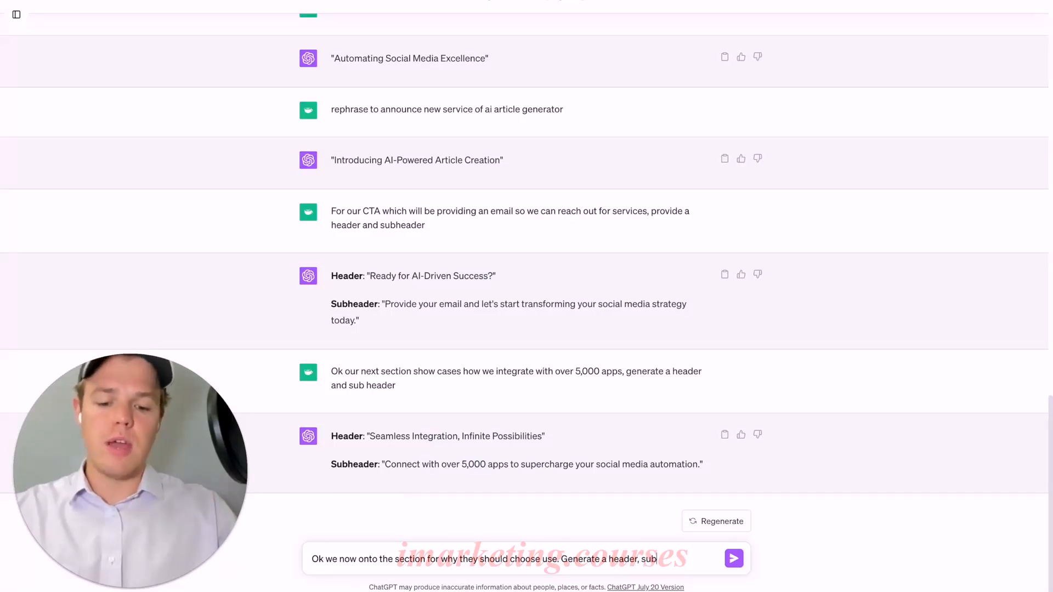
pyautogui.write(' subheader. 3 main pi')
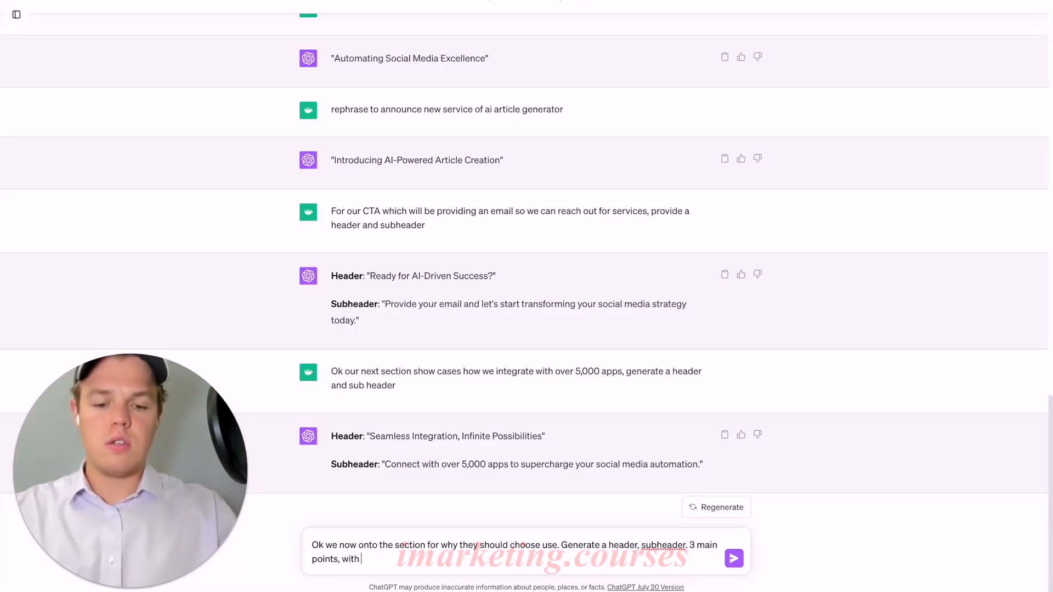
pyautogui.write('ers')
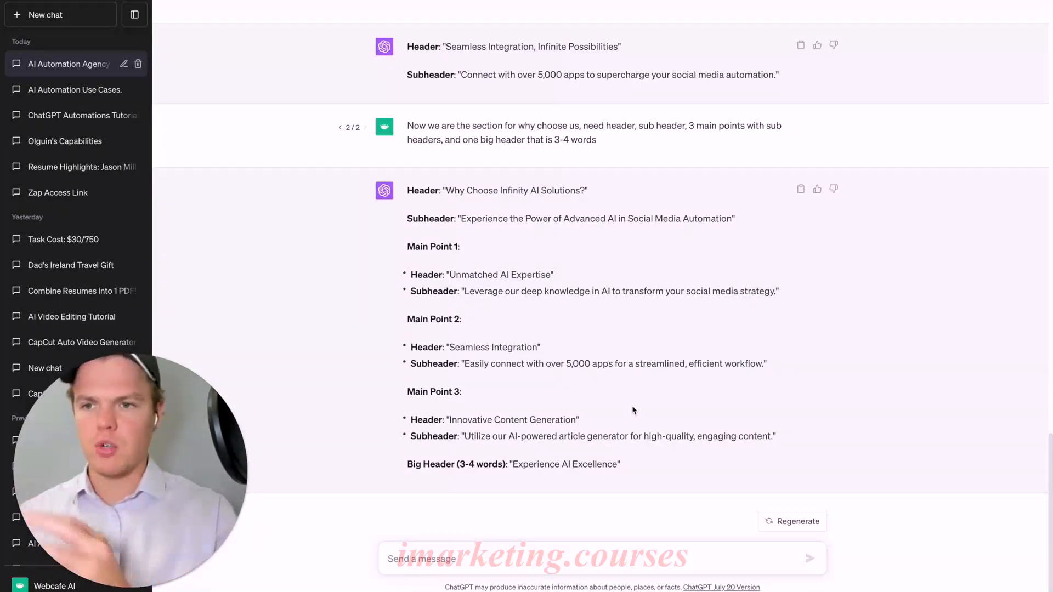
# Copy ChatGPT's header and replace the Webflow section heading beside the man's photo with "Why Choose Infinity AI Solutions?".
pyautogui.moveTo(452, 191); pyautogui.dragTo(586, 186)
pyautogui.hotkey('ctrl', 'c')
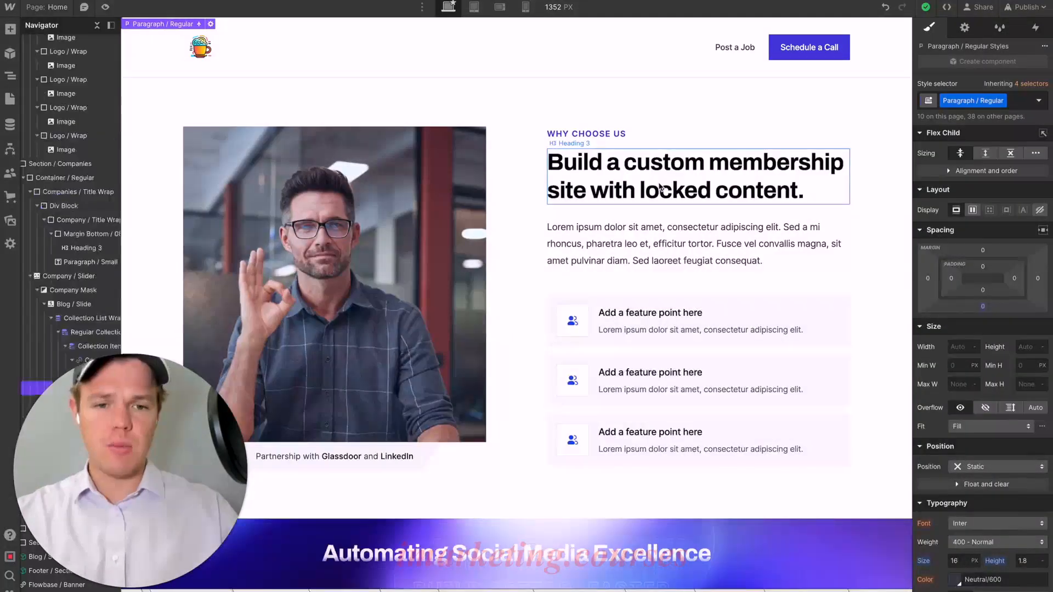
pyautogui.tripleClick(660, 188)
pyautogui.hotkey('ctrl', 'v')
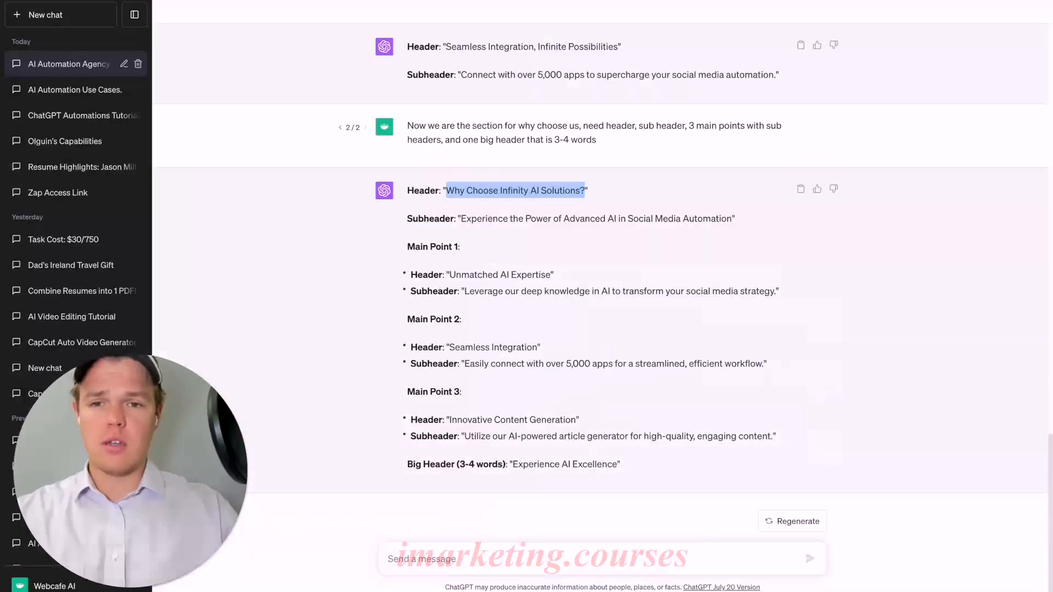
# Copy ChatGPT's big header and replace the small label above the section heading with "Experience AI Excellence".
pyautogui.click(530, 409)
pyautogui.moveTo(513, 460); pyautogui.dragTo(618, 462)
pyautogui.hotkey('ctrl', 'c')
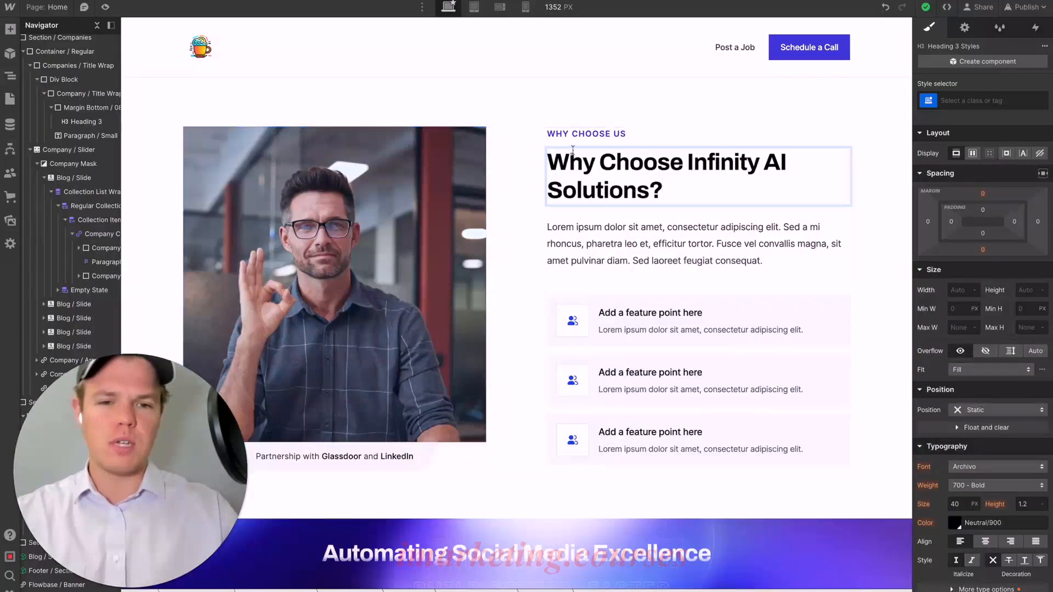
pyautogui.click(590, 135)
pyautogui.doubleClick(589, 134)
pyautogui.hotkey('ctrl', 'v')
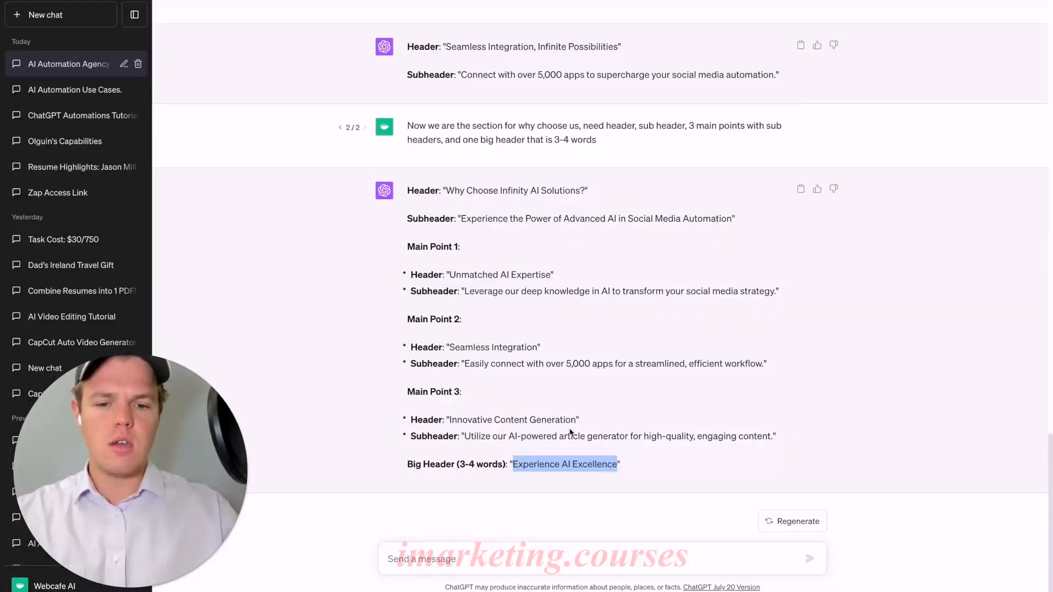
# Fill the three feature points with ChatGPT's headers "Unmatched AI Expertise", "Seamless Integration" and "Innovative Content Generation" plus their subheaders.
pyautogui.click(570, 433)
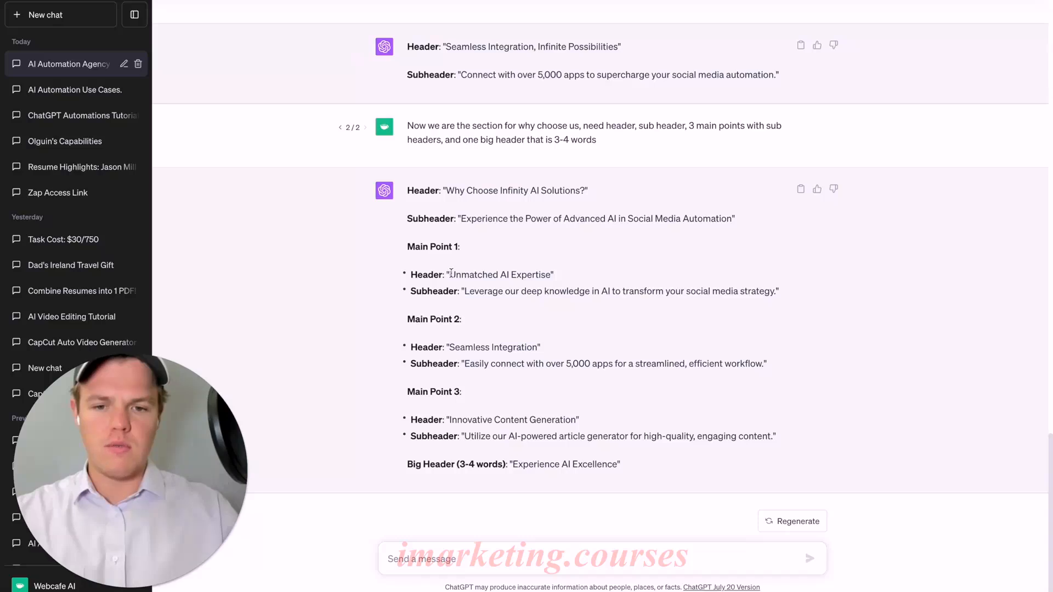
pyautogui.moveTo(450, 274); pyautogui.dragTo(537, 273)
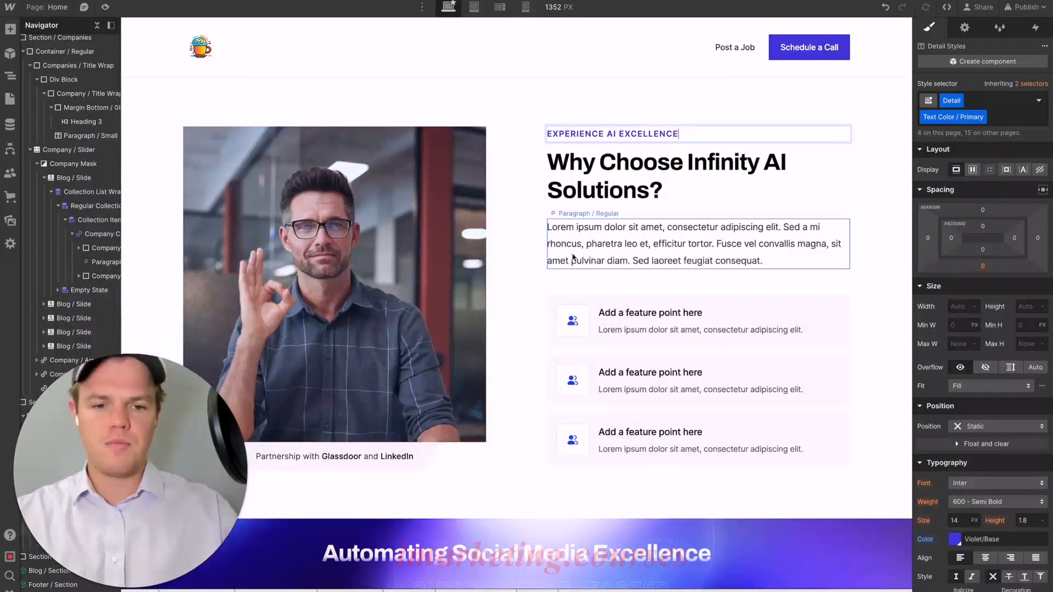
pyautogui.click(676, 316)
pyautogui.doubleClick(677, 316)
pyautogui.write('Unmatched AI Expertise')
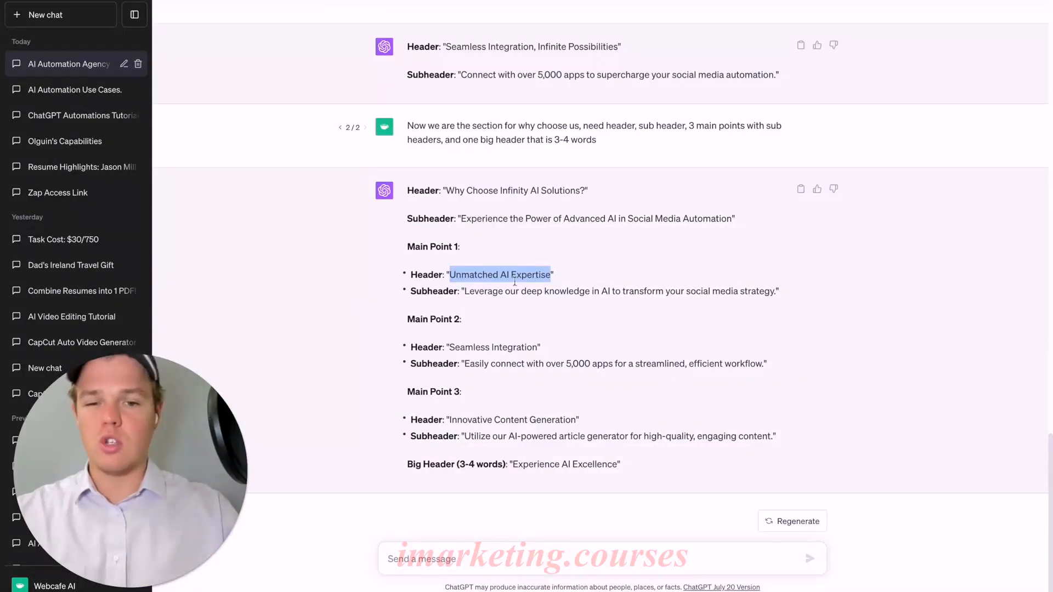
pyautogui.click(467, 291)
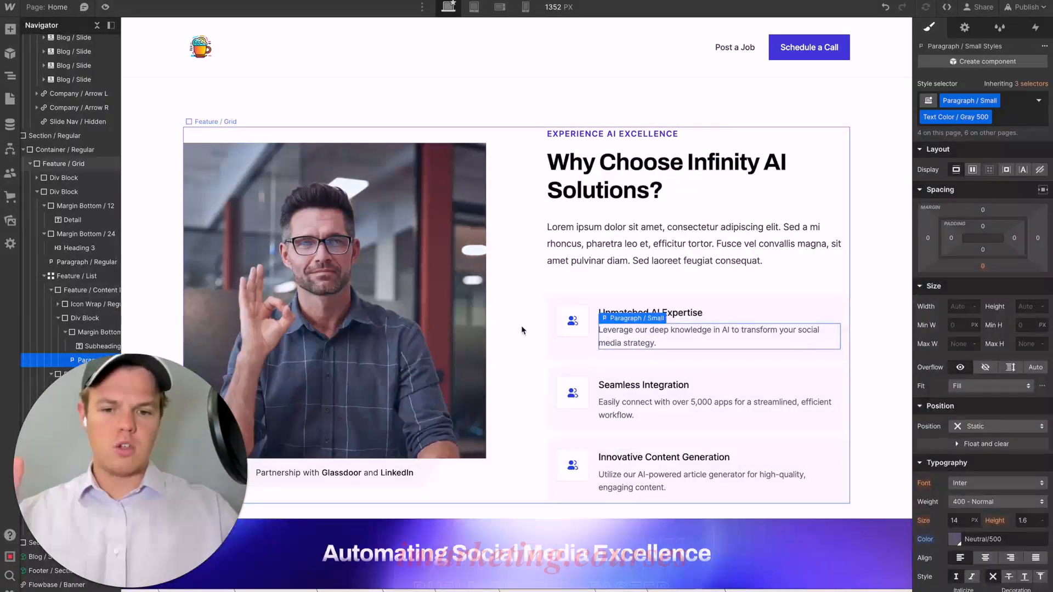
pyautogui.click(520, 328)
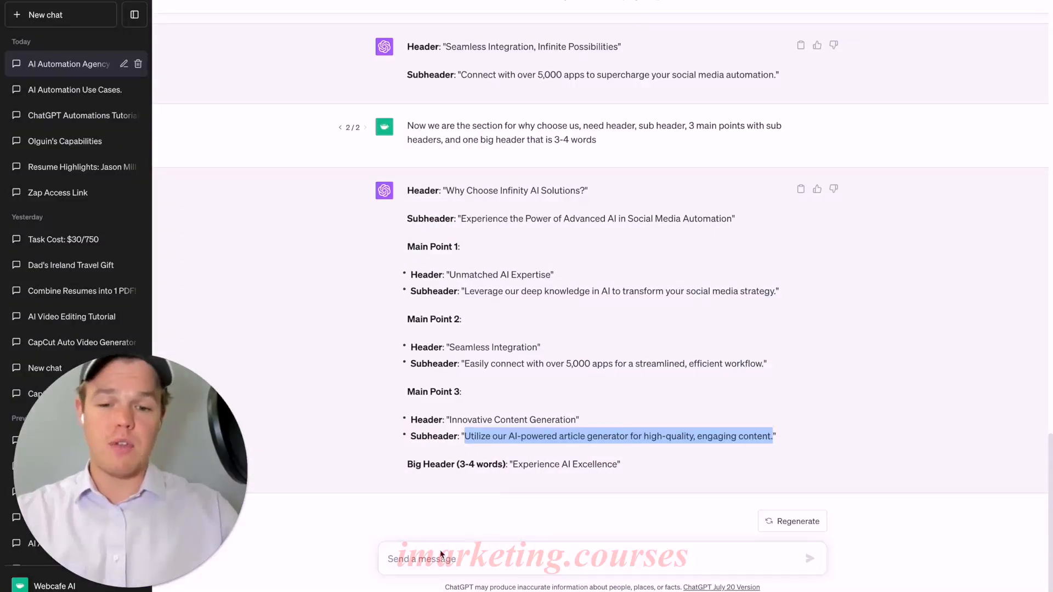
# Ask ChatGPT to "Generate a short description as well" and follow up with "shorter".
pyautogui.click(440, 555)
pyautogui.write('Generate a short d')
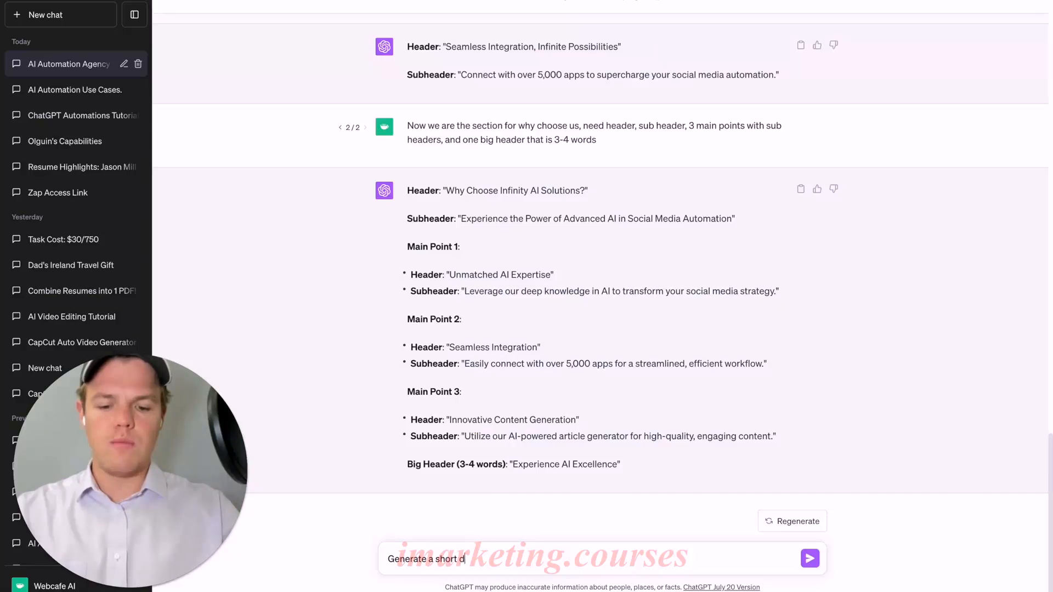
pyautogui.write('tion for this')
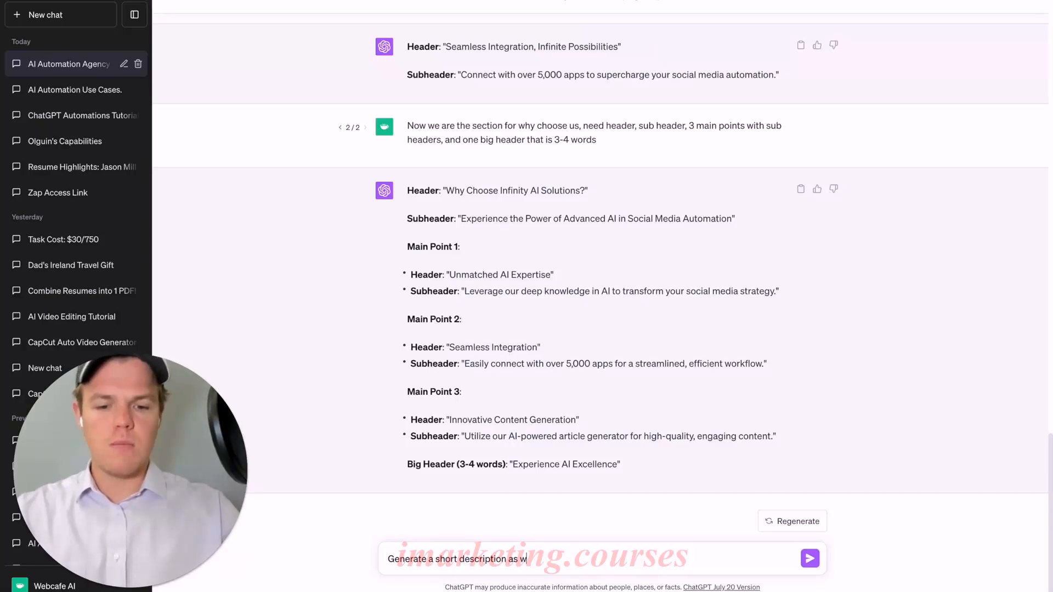
pyautogui.press('Return')
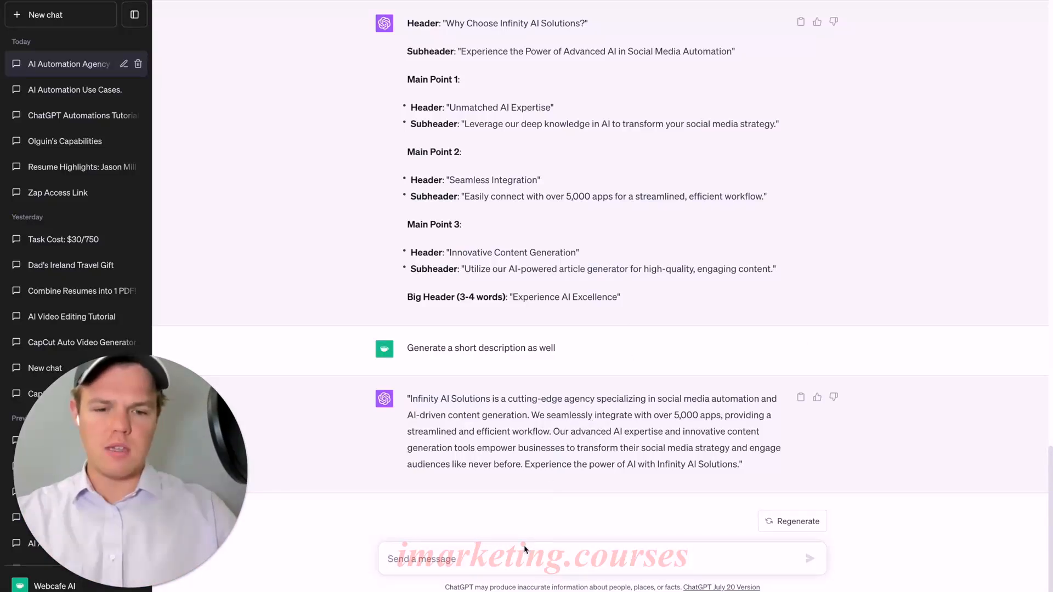
pyautogui.write('shorter')
pyautogui.press('Return')
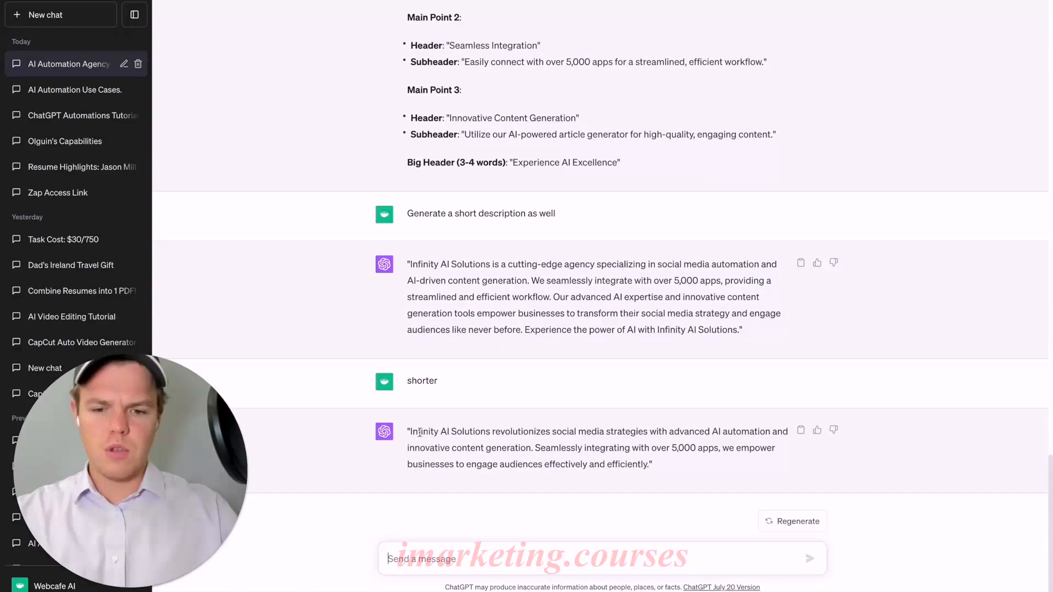
# Copy ChatGPT's shorter description and replace the lorem ipsum paragraph under the "Why Choose Infinity AI Solutions?" heading with it in Webflow.
pyautogui.moveTo(411, 432); pyautogui.dragTo(650, 463)
pyautogui.hotkey('ctrl', 'c')
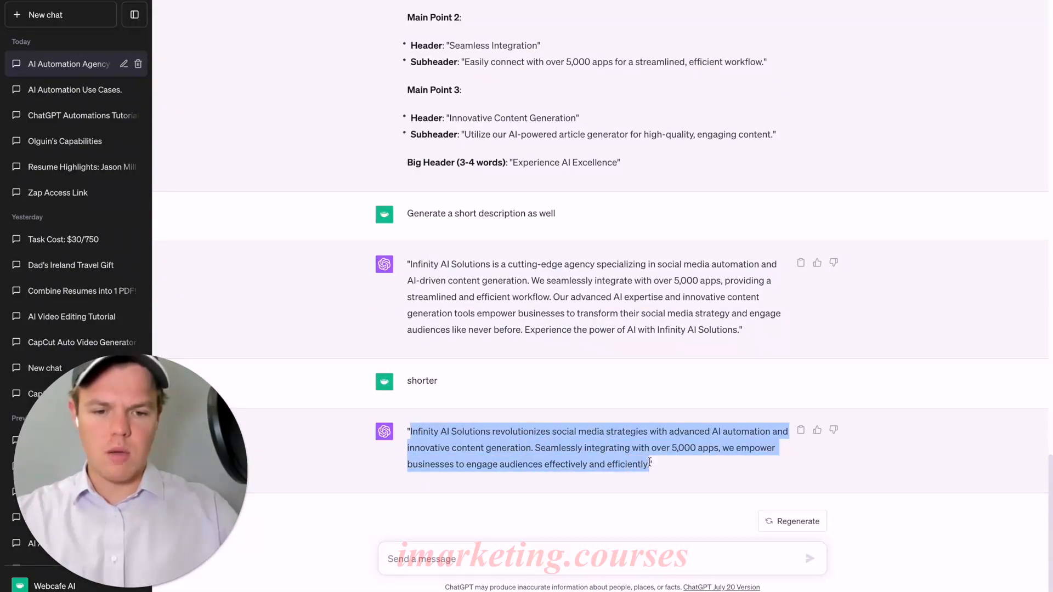
pyautogui.click(71, 1)
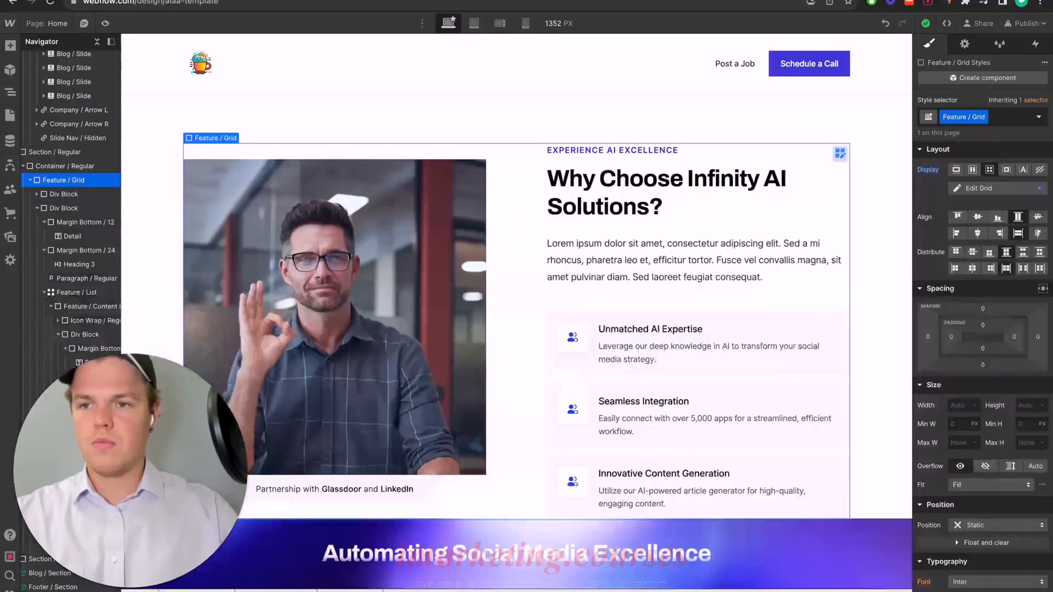
pyautogui.tripleClick(635, 227)
pyautogui.hotkey('ctrl', 'v')
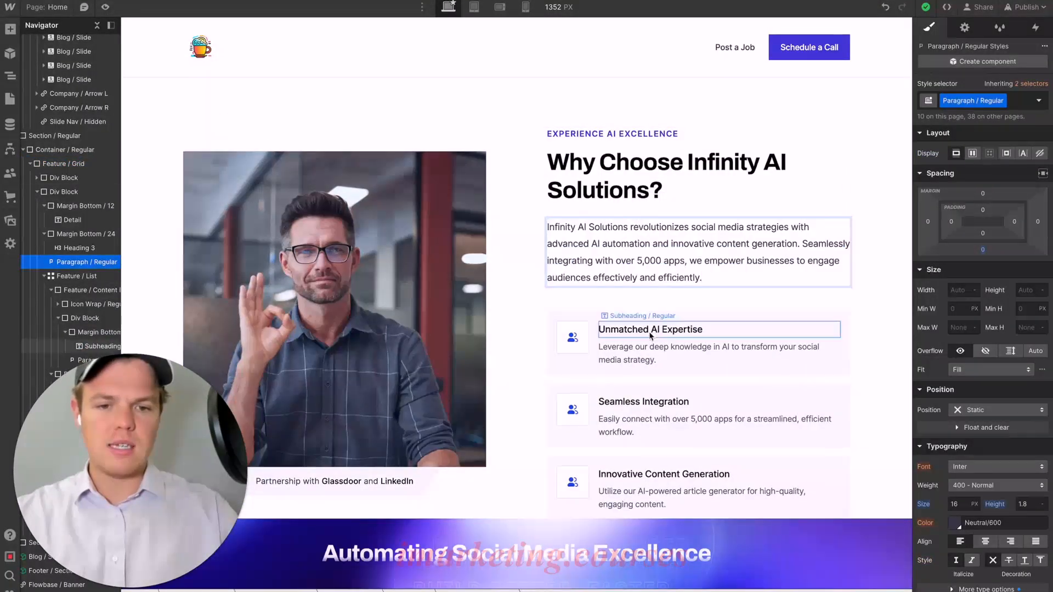
# Change the partnership caption under the photo to read "Partnership with OpenAI and Zapier".
pyautogui.click(669, 332)
pyautogui.click(666, 348)
pyautogui.scroll(-1, 505, 188)
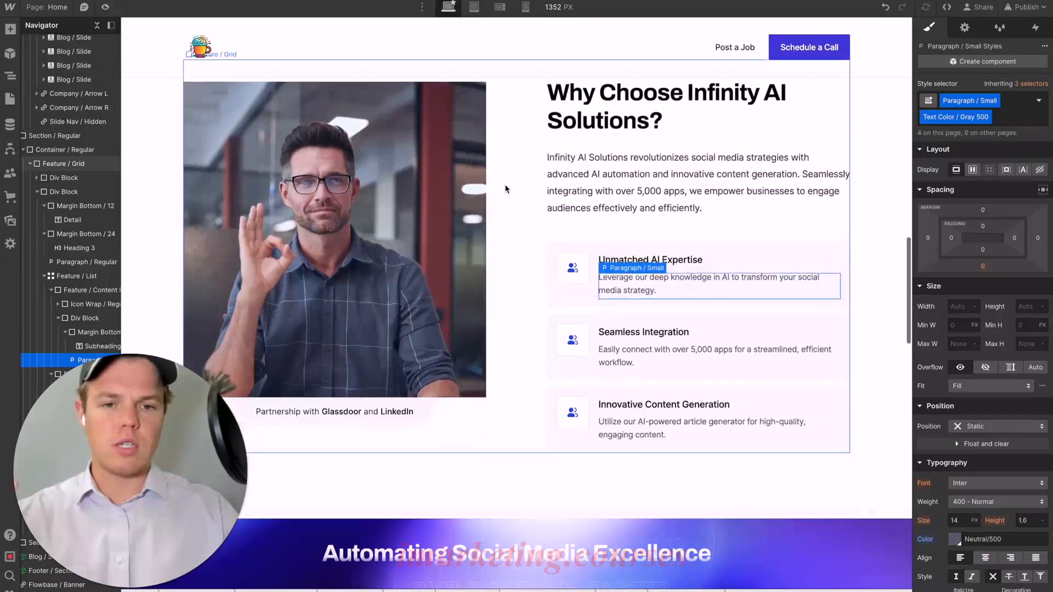
pyautogui.scroll(-1, 505, 188)
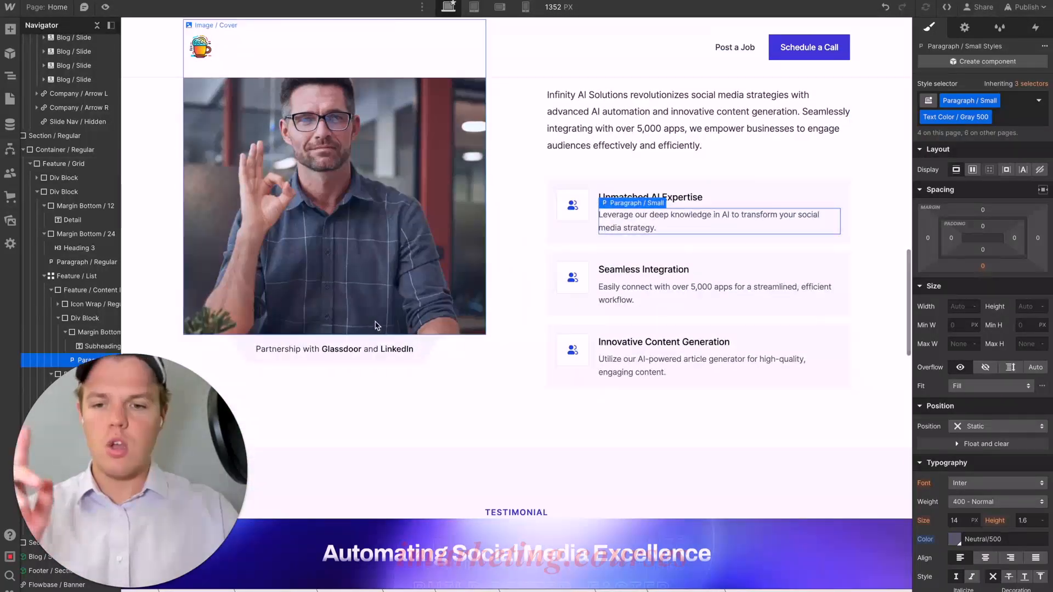
pyautogui.click(346, 351)
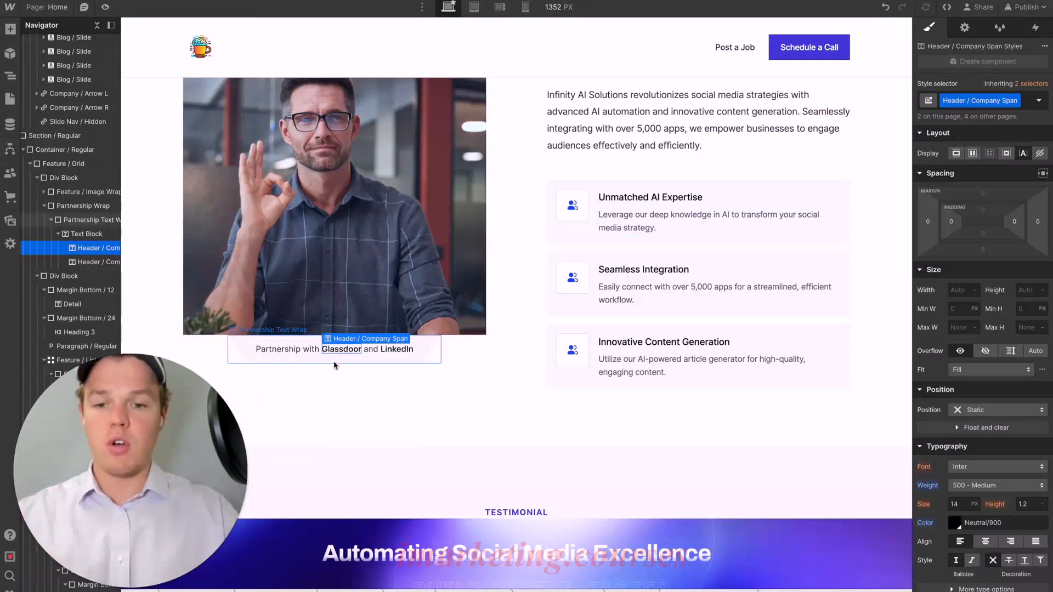
pyautogui.click(331, 365)
pyautogui.click(347, 351)
pyautogui.doubleClick(347, 351)
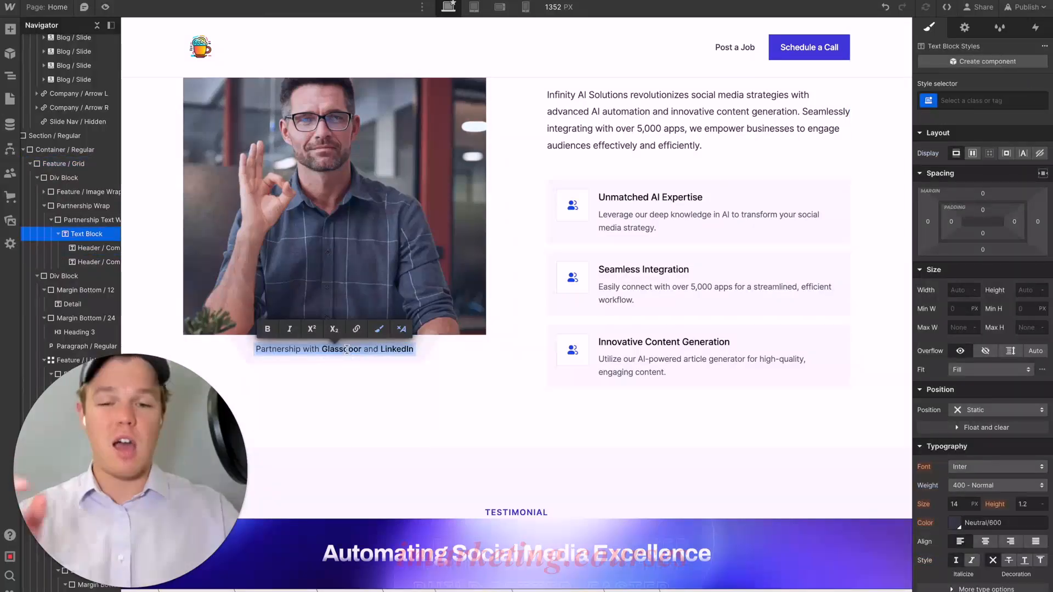
pyautogui.doubleClick(346, 350)
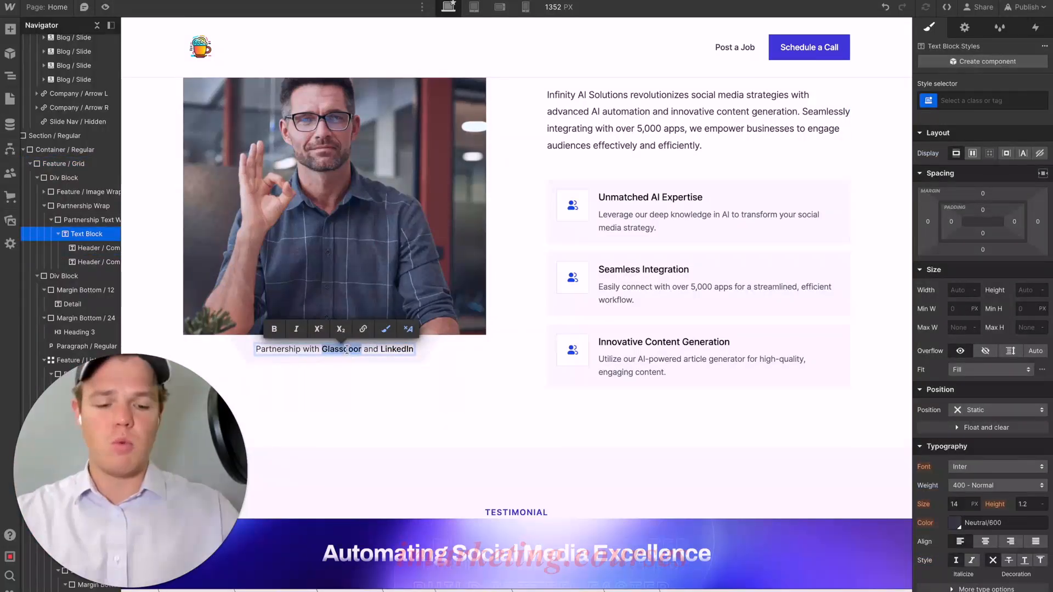
pyautogui.write('OpenAI')
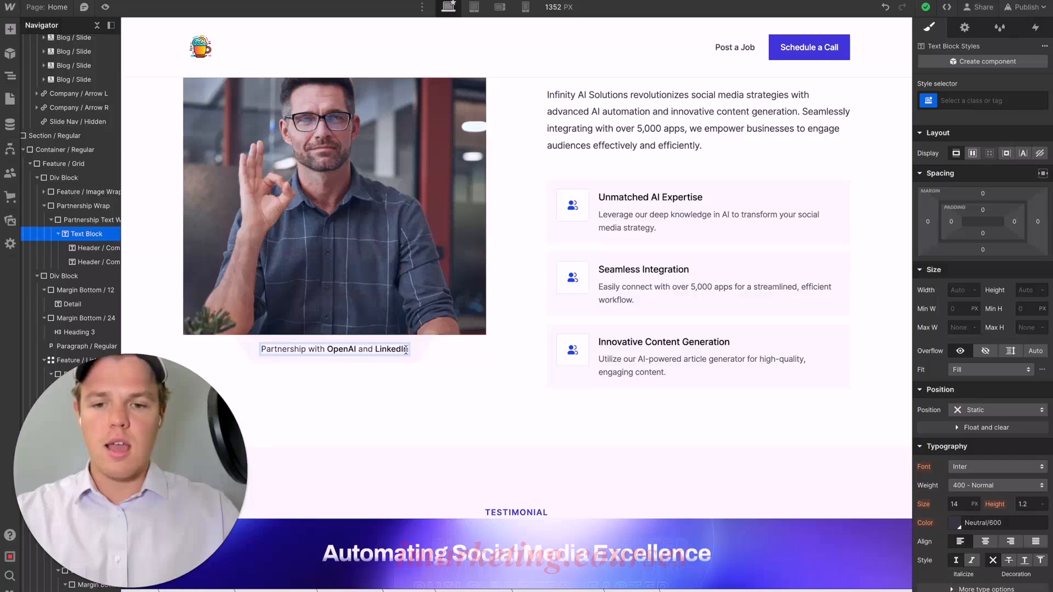
pyautogui.doubleClick(395, 351)
pyautogui.write('Zapier')
pyautogui.click(438, 394)
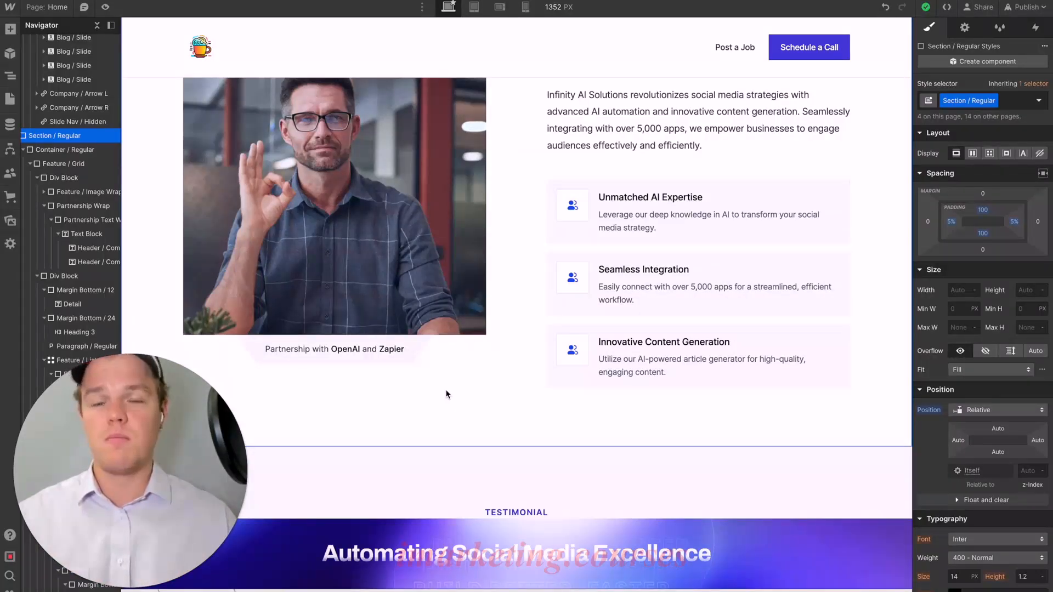
# Look over the testimonial and blog sections below the Why Choose section and return to the start of the page.
pyautogui.scroll(1, 448, 394)
pyautogui.scroll(-1, 528, 193)
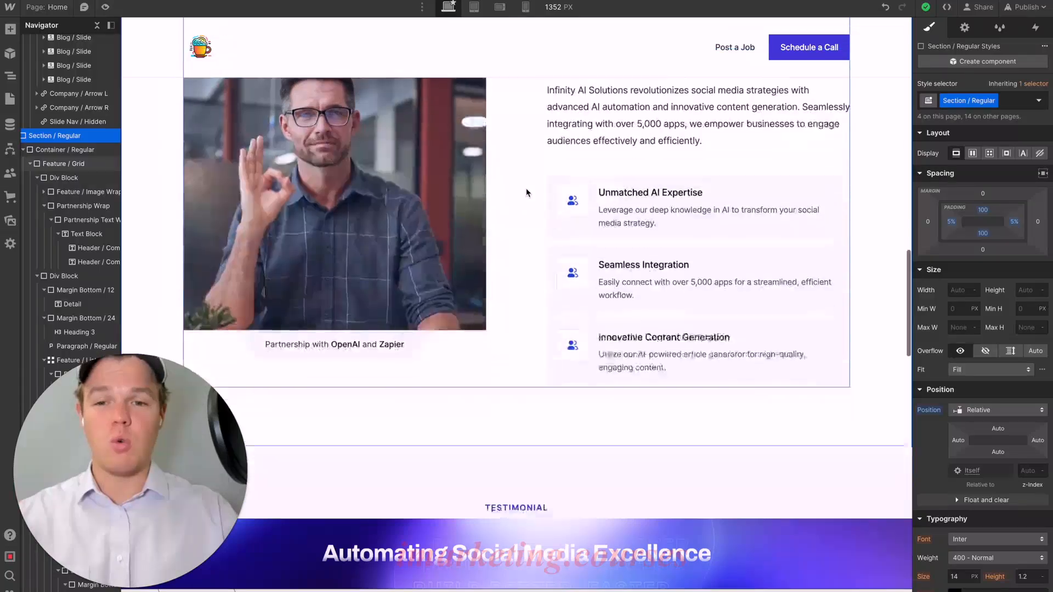
pyautogui.scroll(-10, 526, 192)
pyautogui.scroll(4, 527, 192)
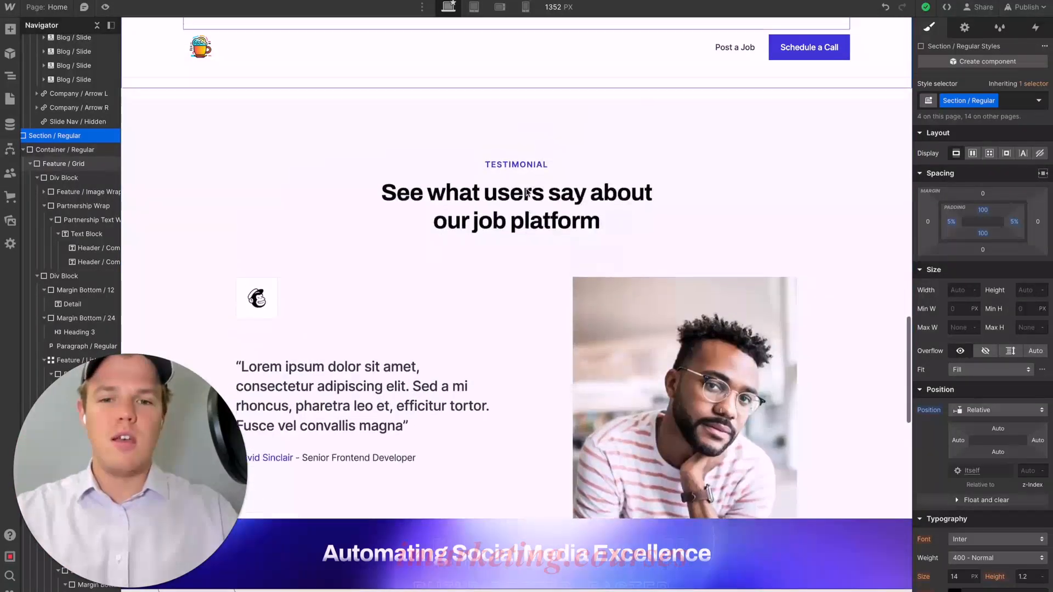
pyautogui.scroll(2, 526, 191)
pyautogui.scroll(-6, 526, 193)
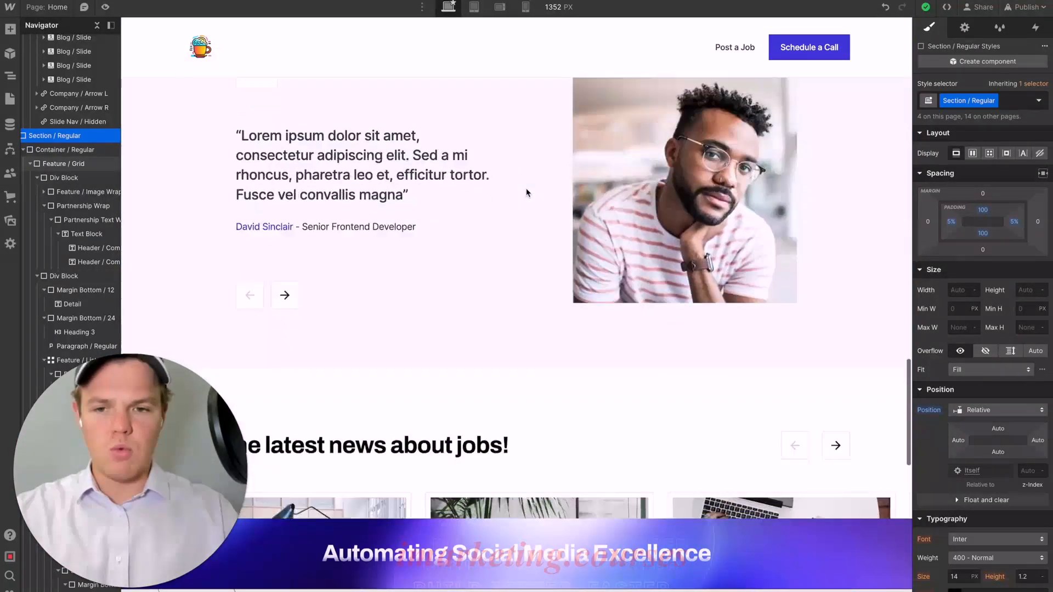
pyautogui.scroll(3, 526, 192)
pyautogui.scroll(-6, 526, 192)
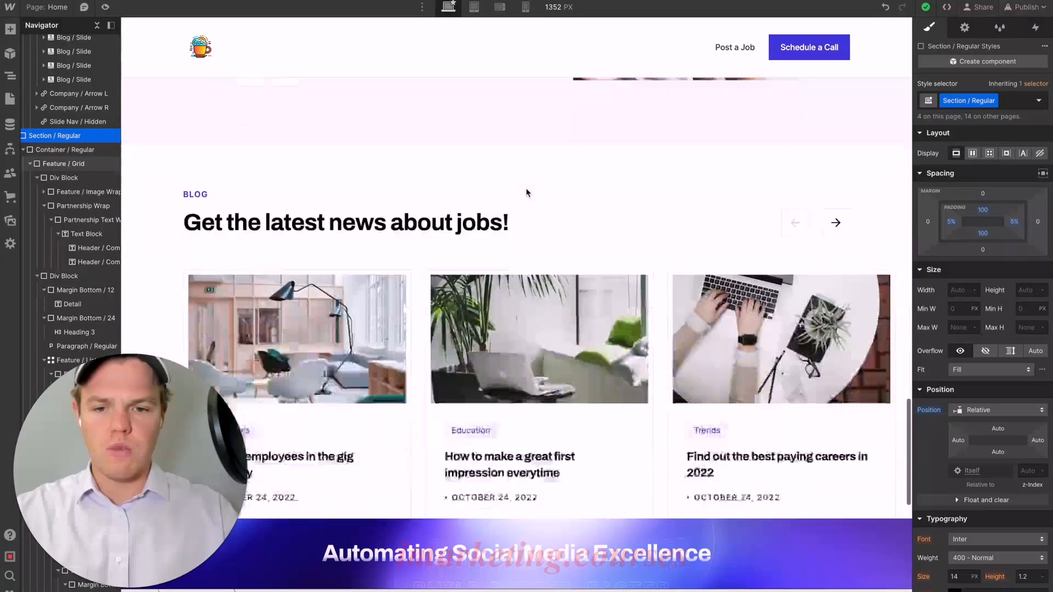
pyautogui.scroll(-8, 527, 193)
pyautogui.scroll(6, 526, 192)
pyautogui.scroll(15, 527, 192)
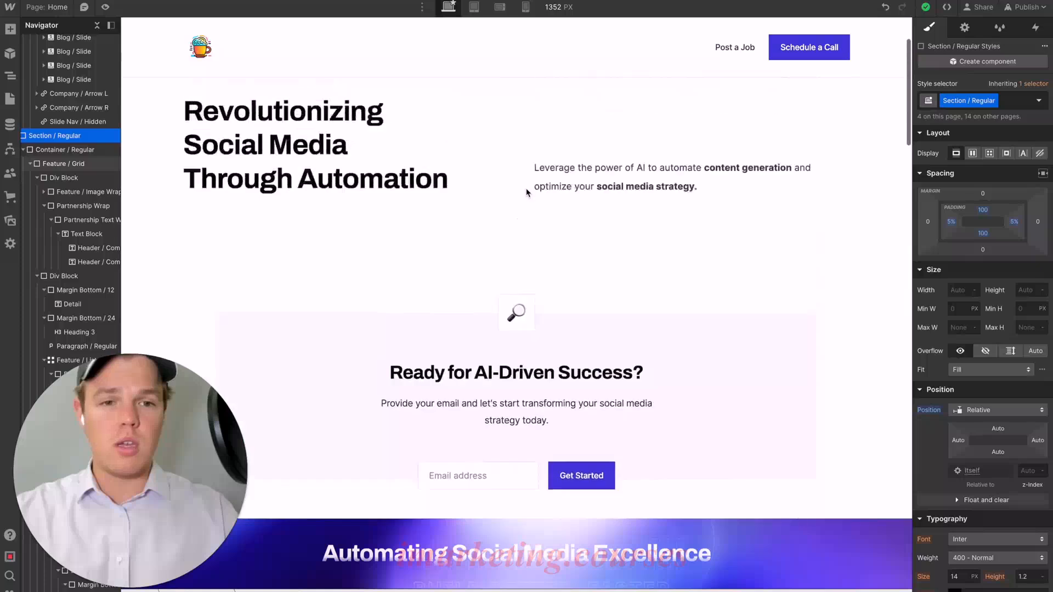
pyautogui.scroll(2, 526, 192)
# Try to link the announcement banner's Learn More button to a page instead of the external URL.
pyautogui.click(684, 35)
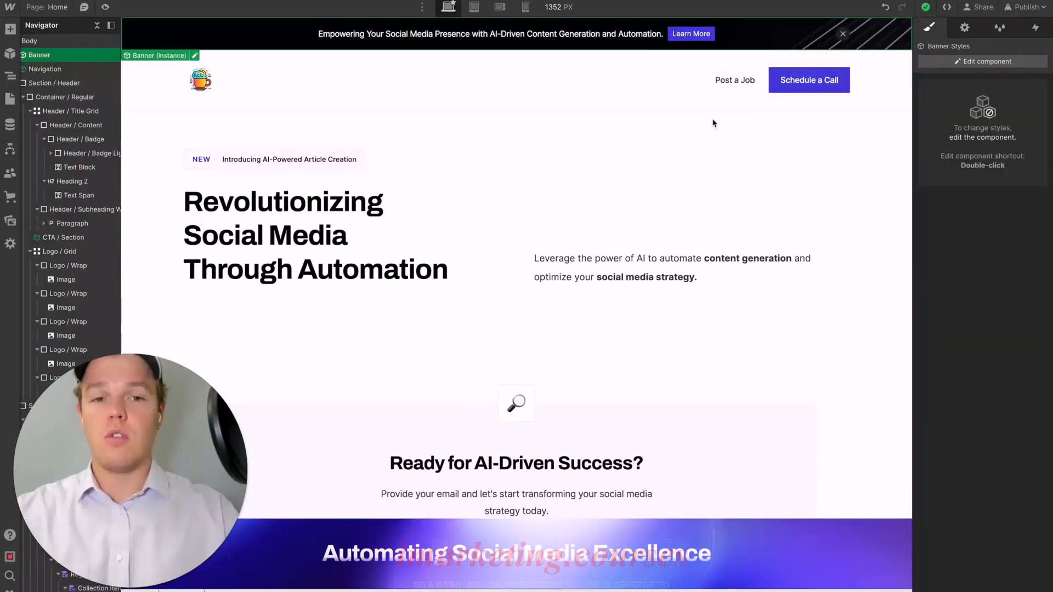
pyautogui.doubleClick(761, 42)
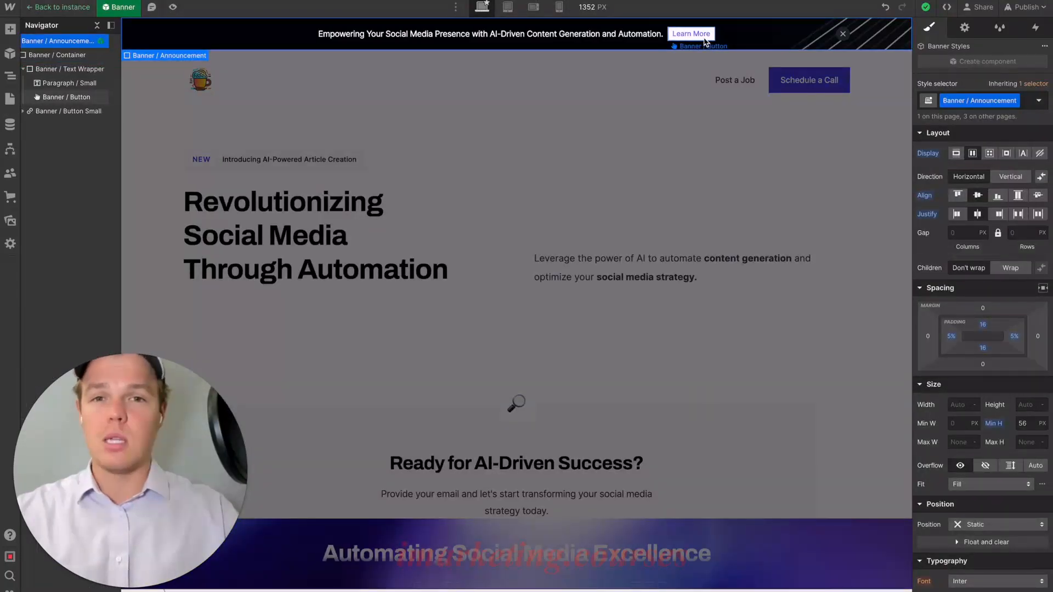
pyautogui.click(705, 41)
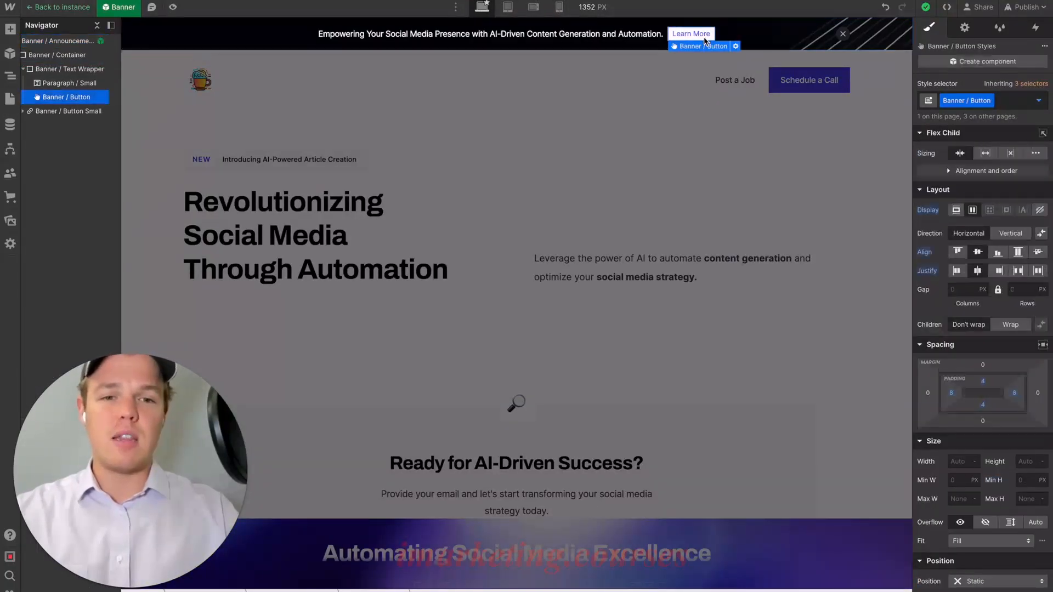
pyautogui.click(735, 47)
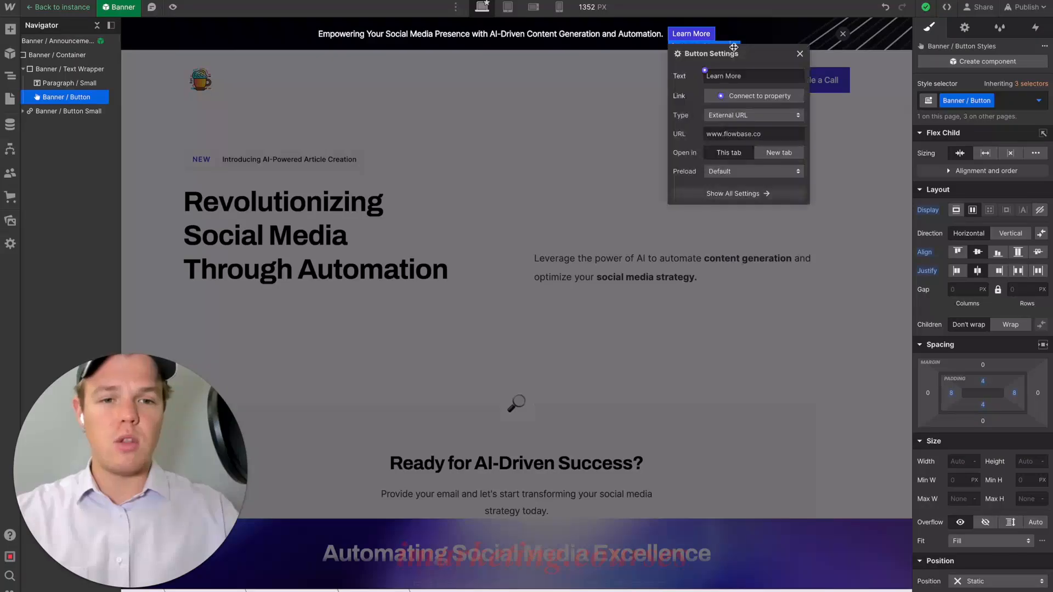
pyautogui.click(732, 116)
pyautogui.click(729, 131)
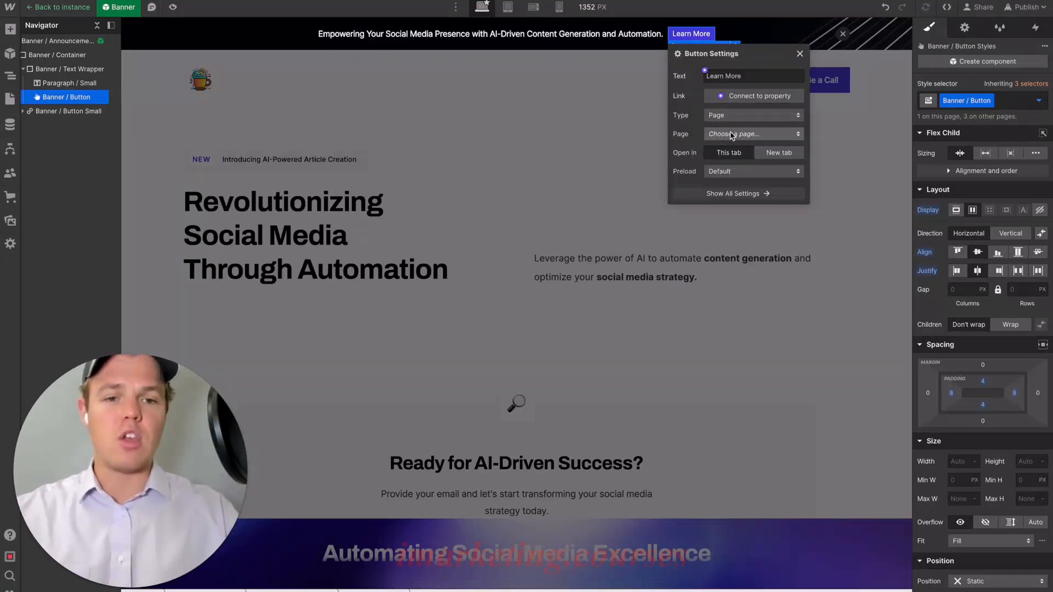
pyautogui.click(731, 134)
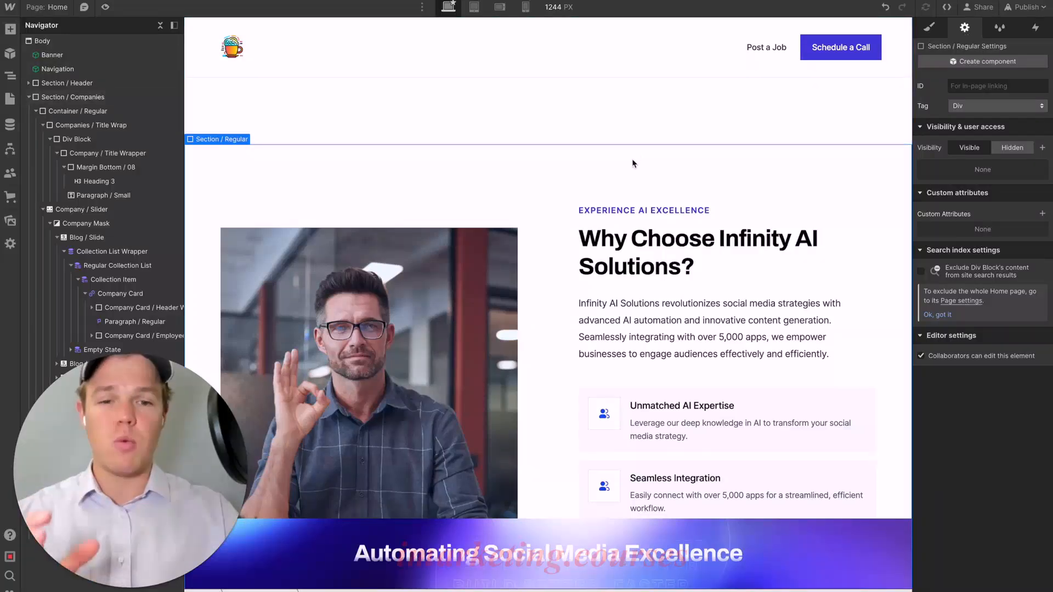
# Give the "Why Choose Infinity AI Solutions?" section the ID whous and link the banner's Learn More button to that section.
pyautogui.click(986, 84)
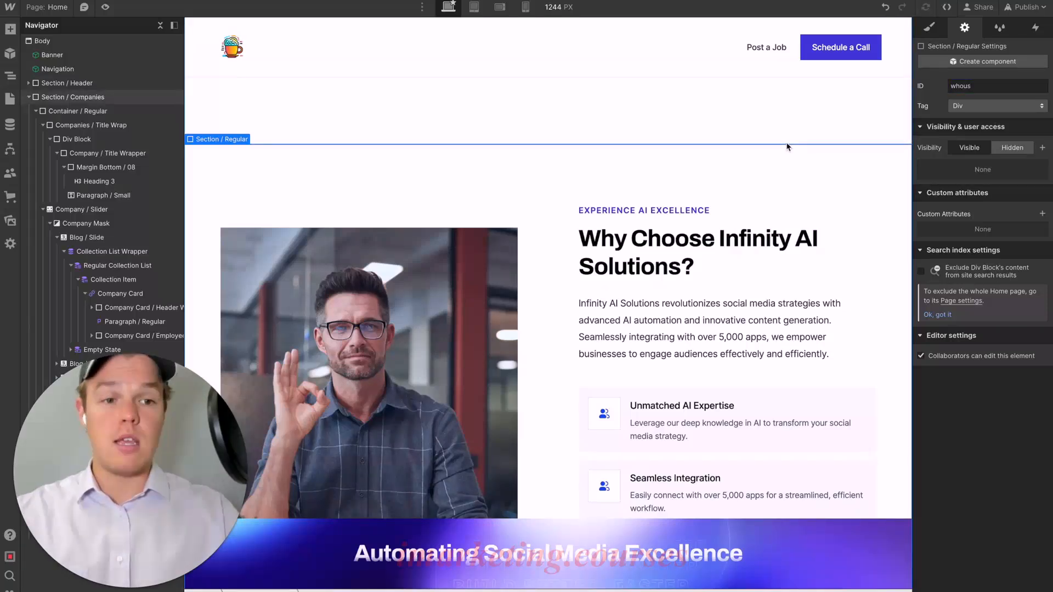
pyautogui.scroll(10, 785, 145)
pyautogui.doubleClick(745, 45)
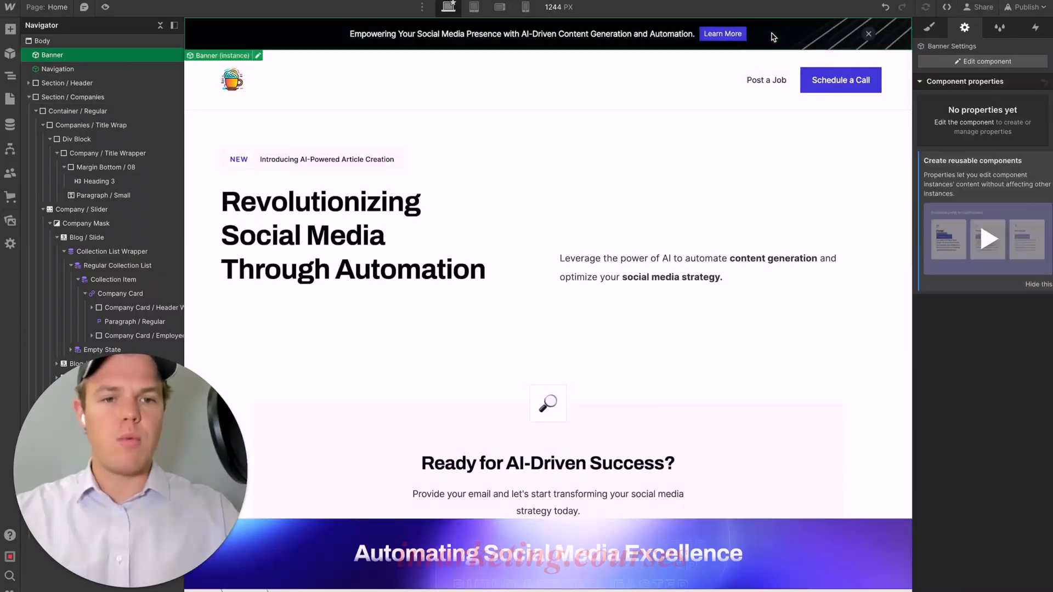
pyautogui.click(744, 39)
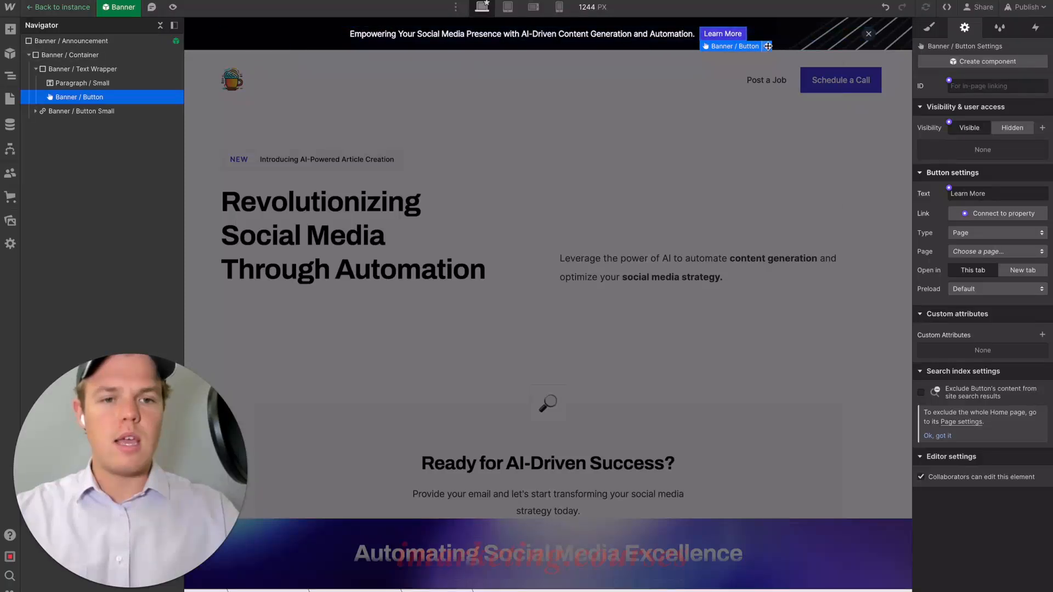
pyautogui.click(768, 46)
pyautogui.click(777, 133)
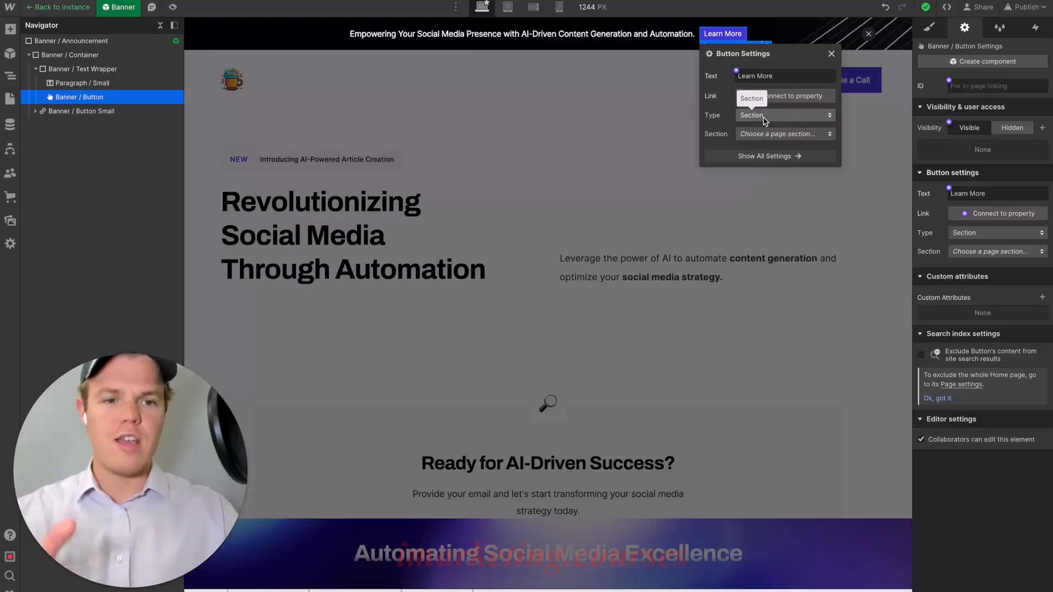
pyautogui.click(763, 117)
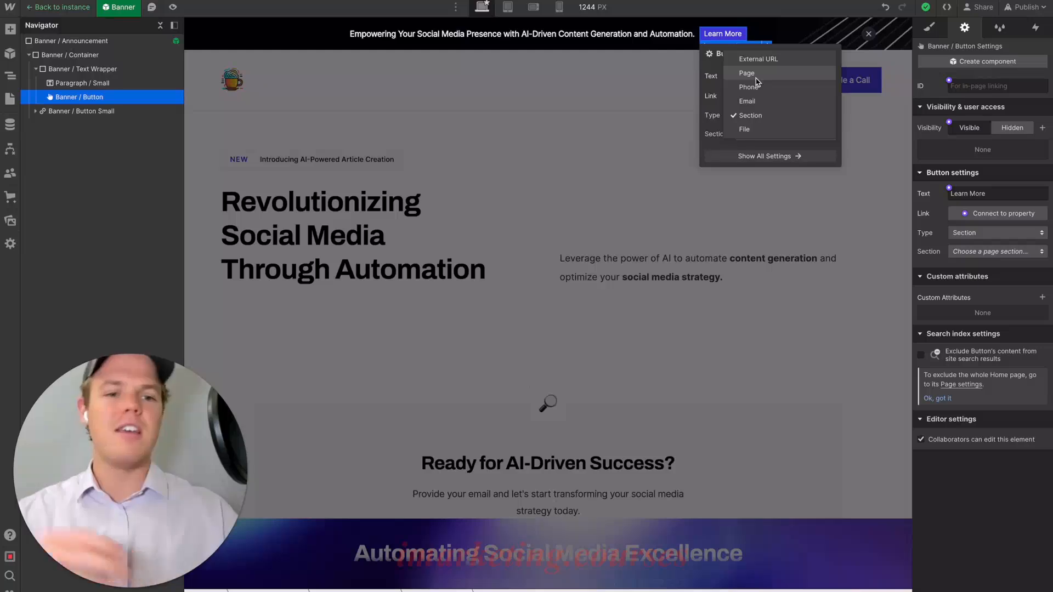
pyautogui.click(759, 117)
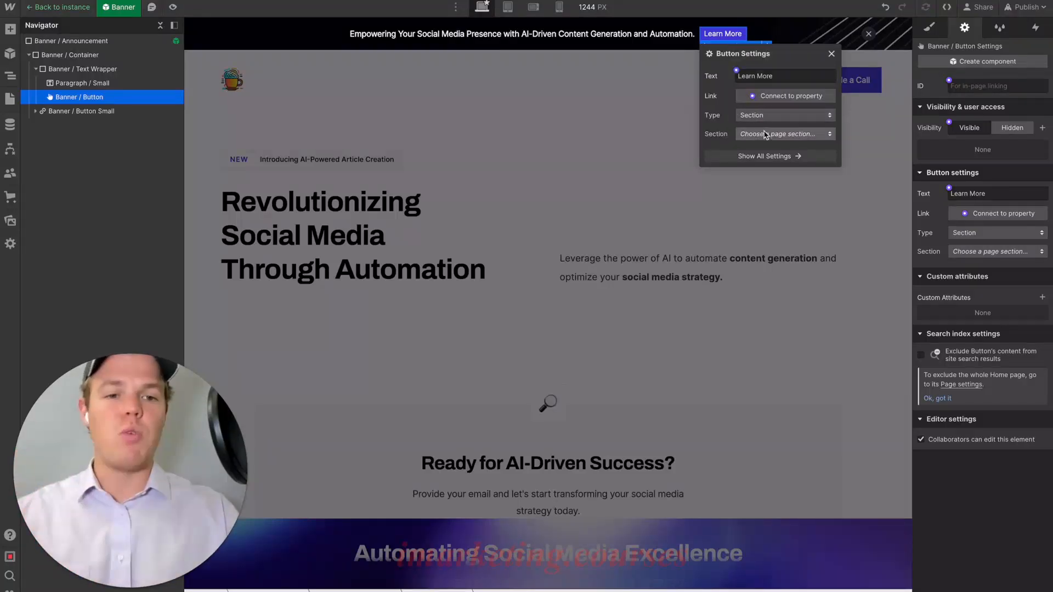
pyautogui.click(766, 134)
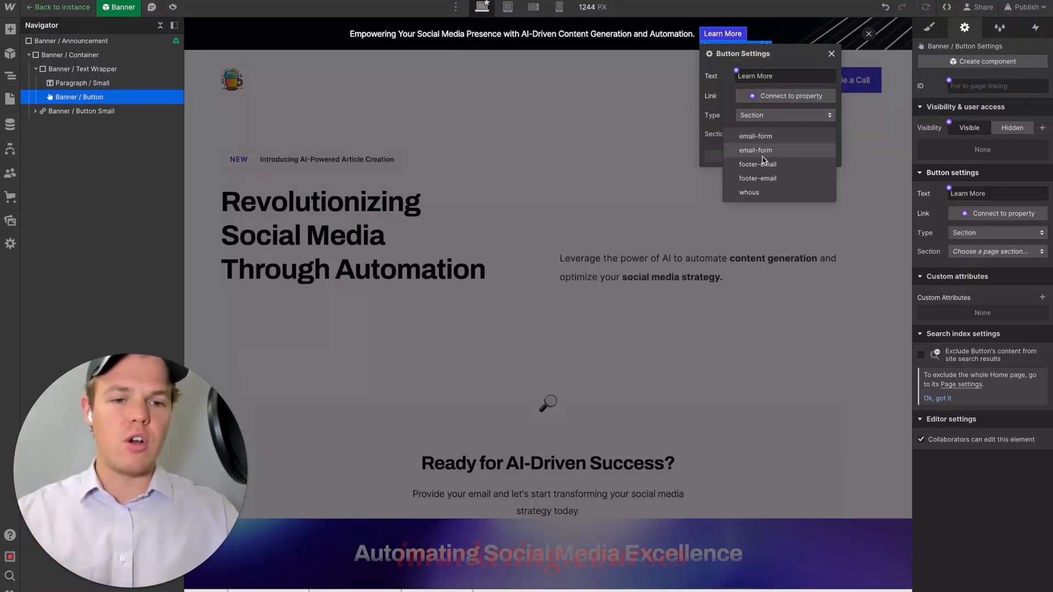
pyautogui.click(749, 192)
pyautogui.click(787, 221)
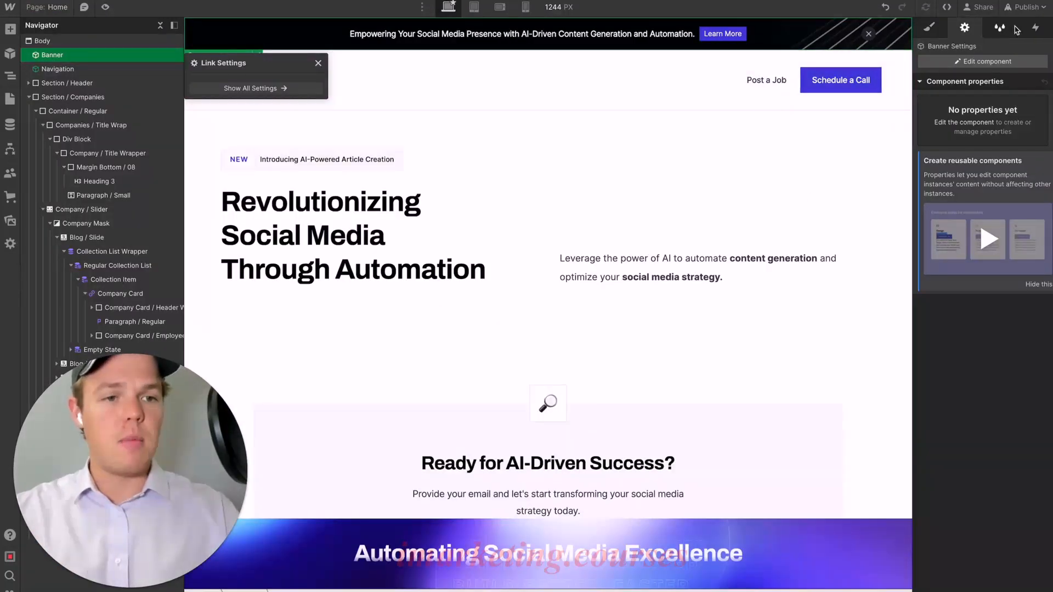
# Publish the site and check the live home page down to the Why Choose section.
pyautogui.click(1024, 7)
pyautogui.click(988, 205)
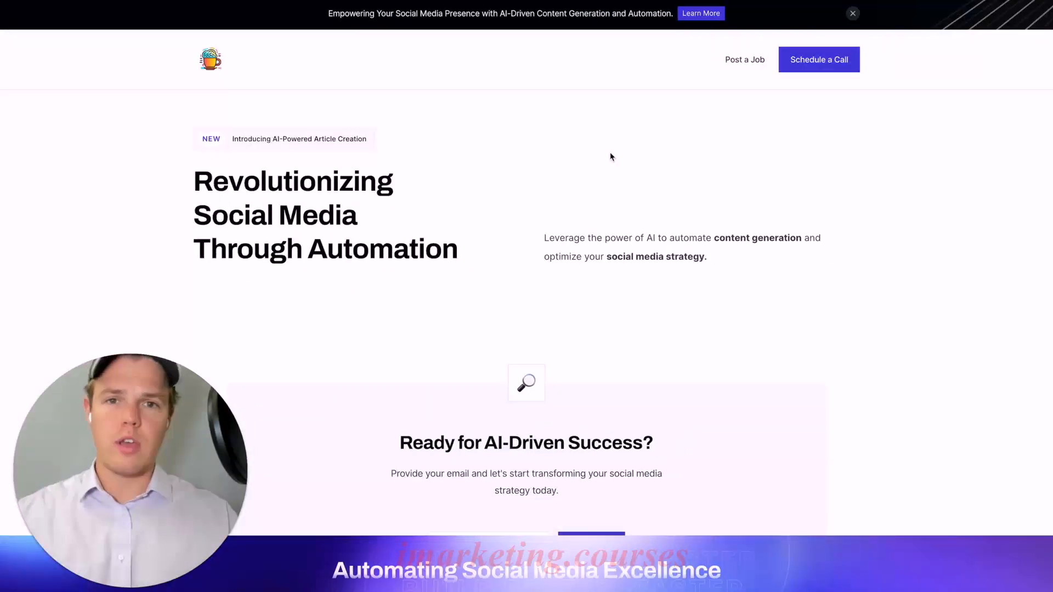
pyautogui.scroll(-1, 610, 157)
pyautogui.scroll(1, 610, 157)
pyautogui.scroll(-10, 688, 71)
pyautogui.scroll(-2, 693, 89)
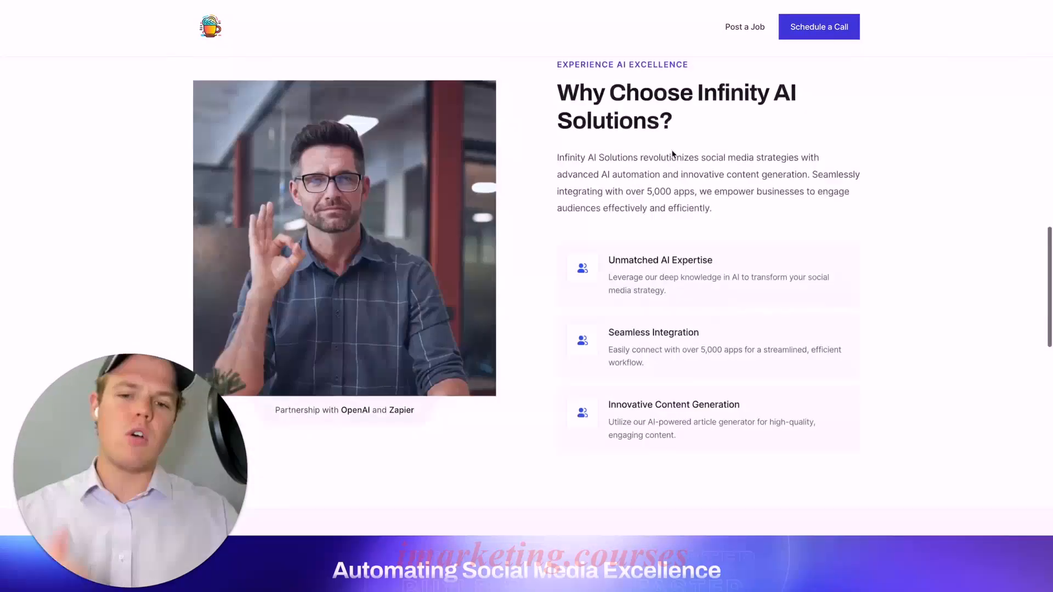
pyautogui.scroll(1, 669, 169)
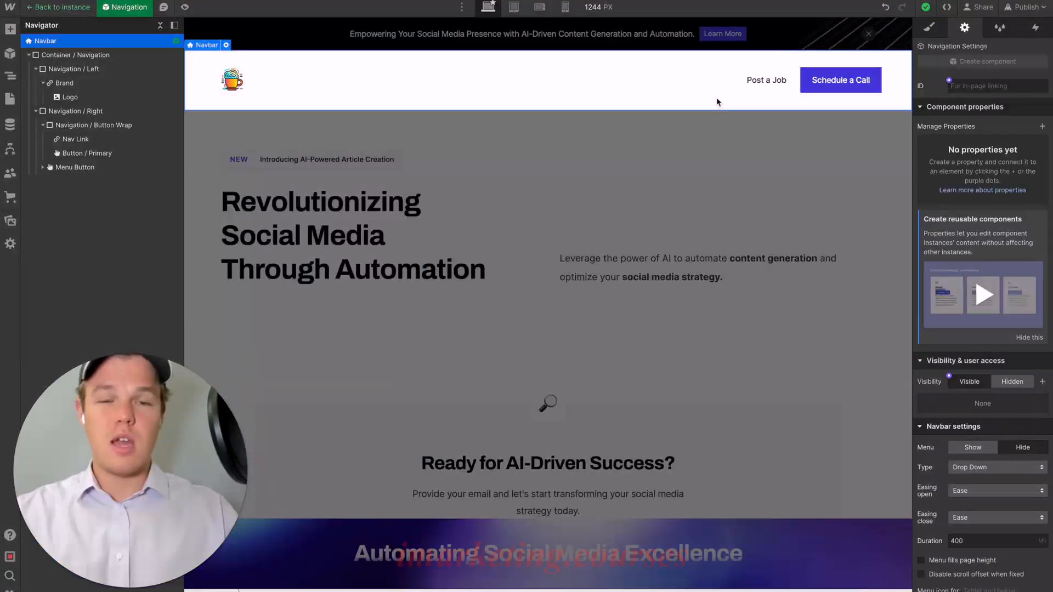
# Rename the "Post a Job" navigation link to "Who We Are".
pyautogui.click(778, 82)
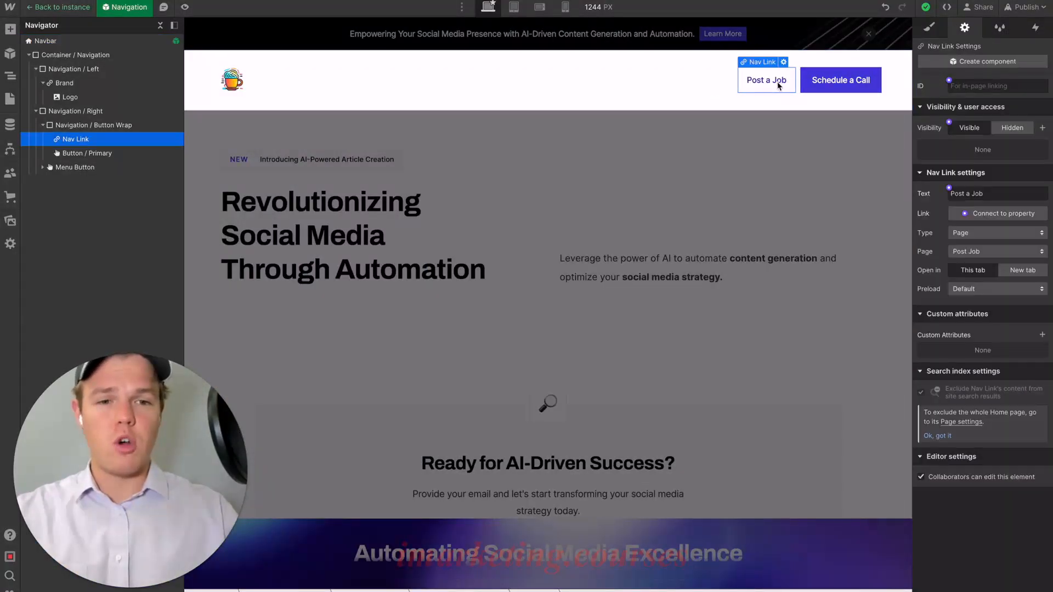
pyautogui.doubleClick(778, 84)
pyautogui.hotkey('ctrl', 'a')
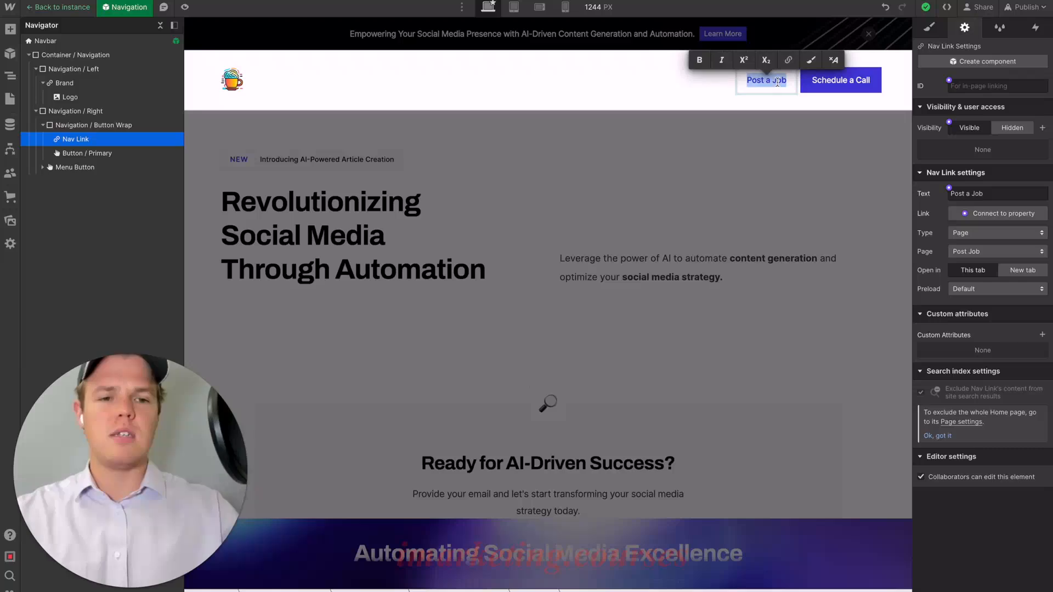
pyautogui.write('Who We Are')
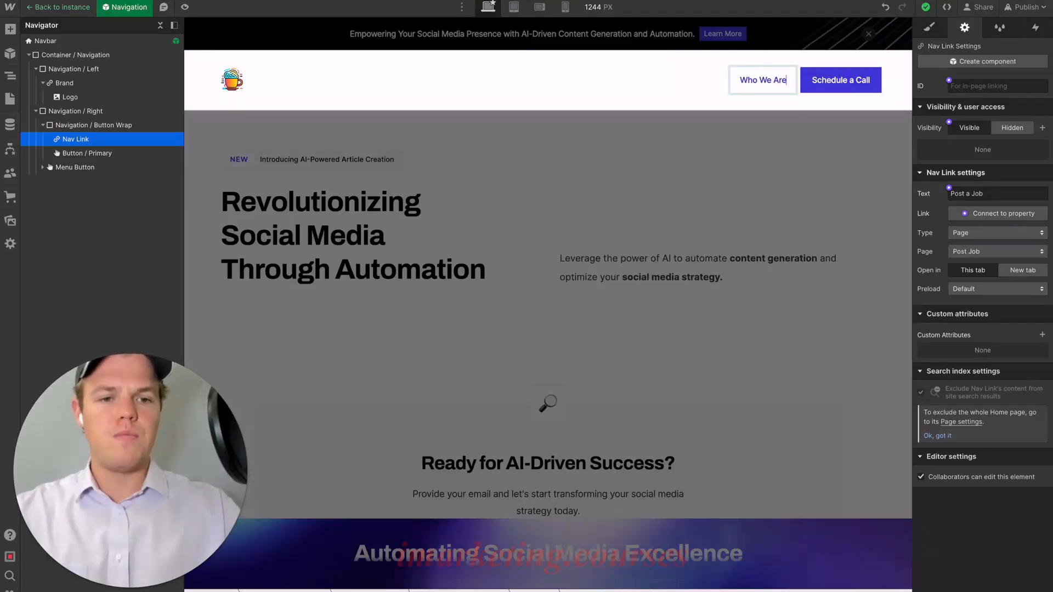
pyautogui.press('Escape')
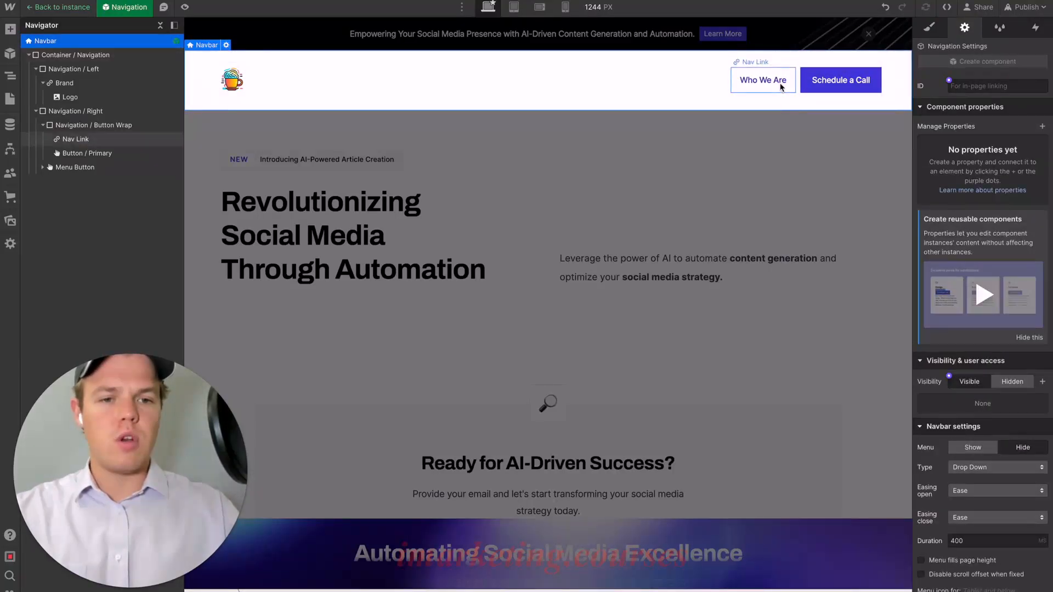
# Link the "Who We Are" navigation link to the page section whous and publish the site to the staging domain.
pyautogui.click(776, 62)
pyautogui.click(793, 170)
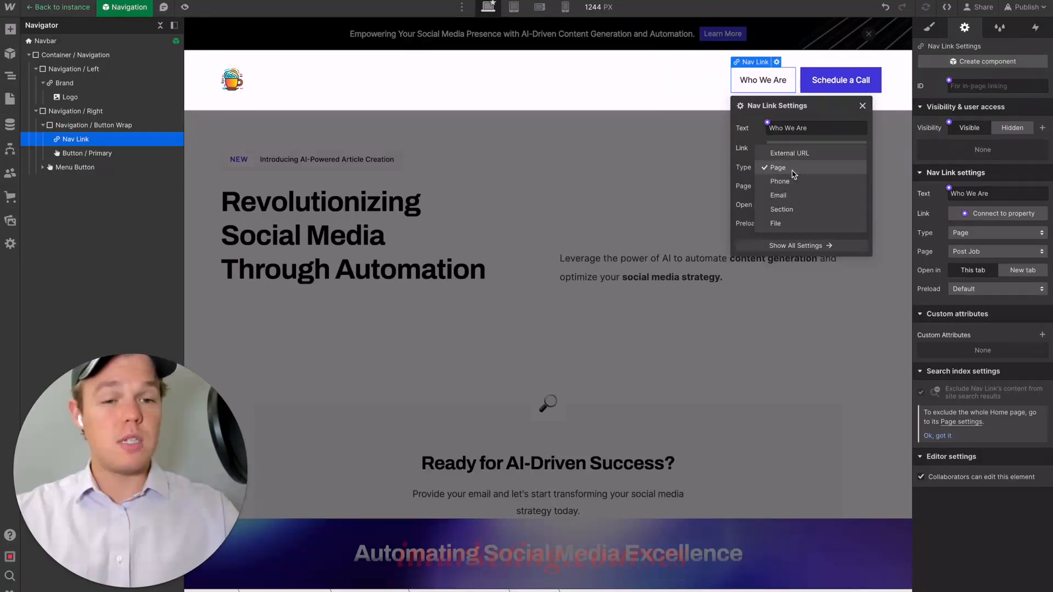
pyautogui.click(782, 209)
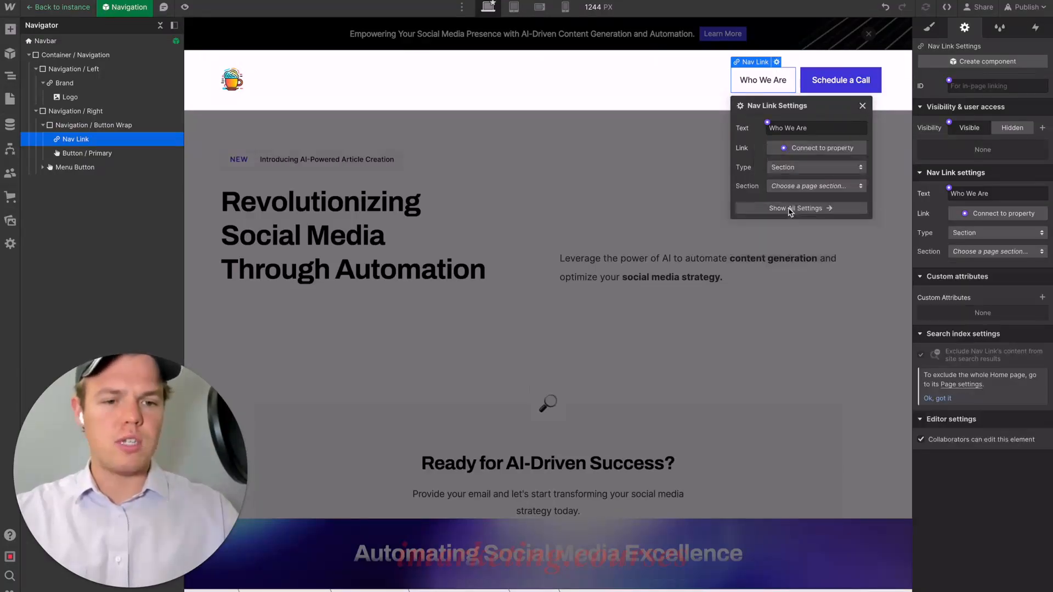
pyautogui.click(803, 170)
pyautogui.click(781, 167)
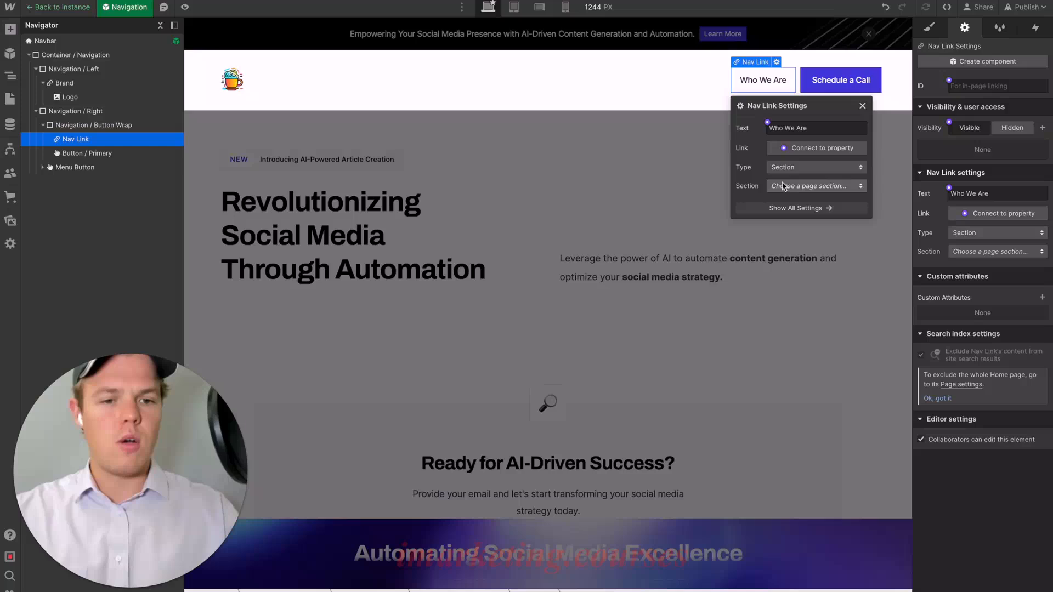
pyautogui.click(795, 186)
pyautogui.click(783, 245)
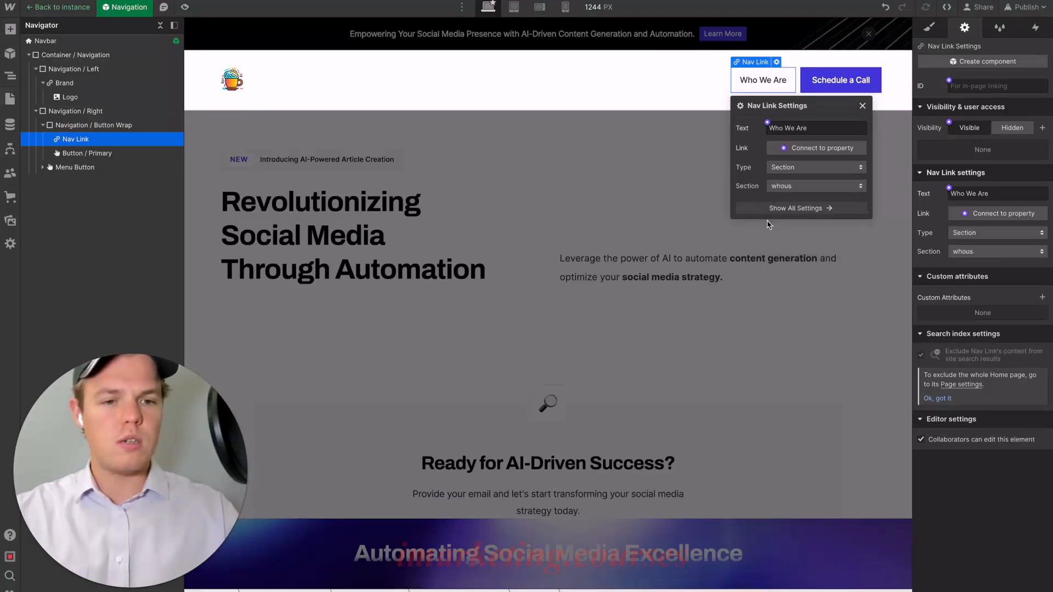
pyautogui.click(687, 172)
pyautogui.click(1033, 7)
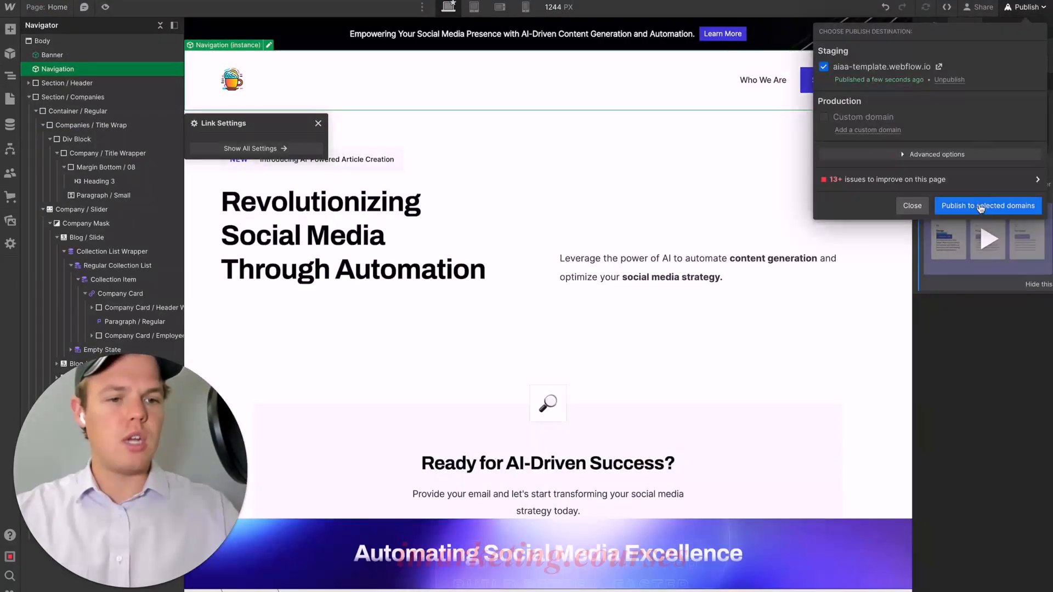
pyautogui.click(982, 206)
# Delete the whole testimonial section headed "See what users say about our job platform" from the home page.
pyautogui.scroll(-10, 801, 188)
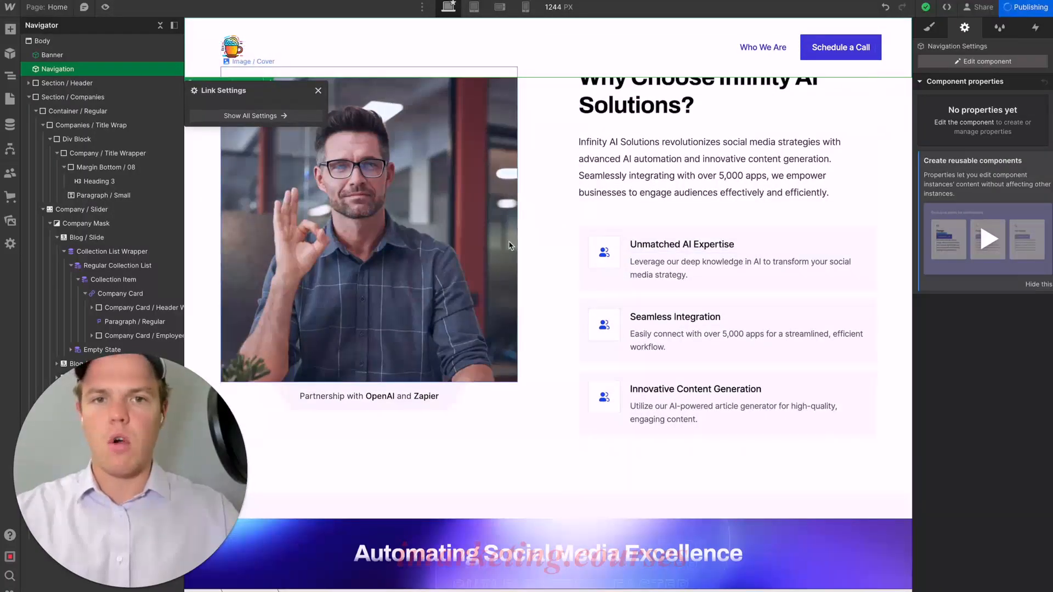
pyautogui.scroll(-5, 545, 233)
pyautogui.scroll(-4, 509, 246)
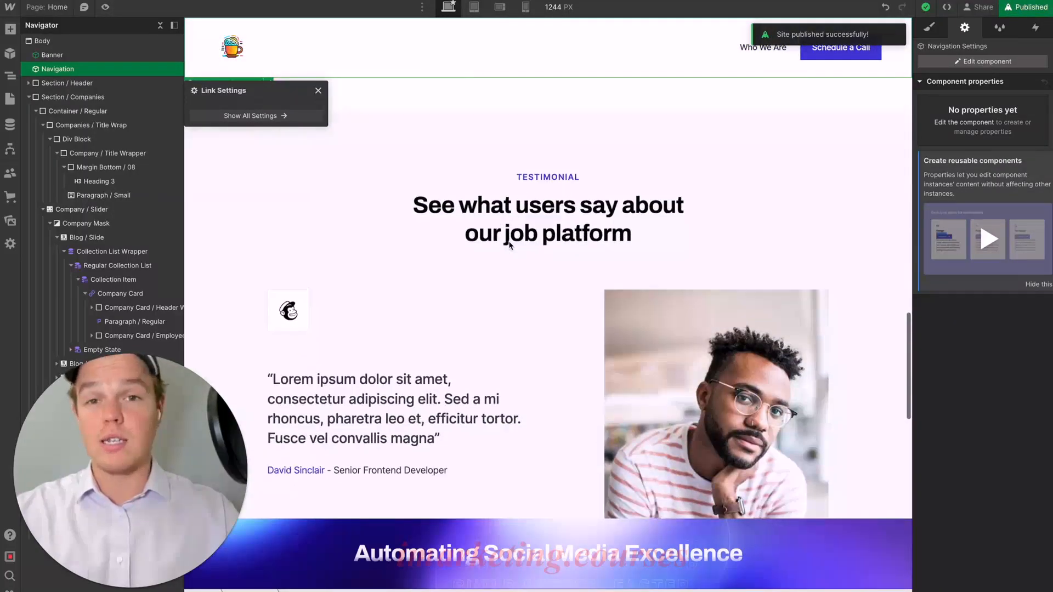
pyautogui.click(438, 182)
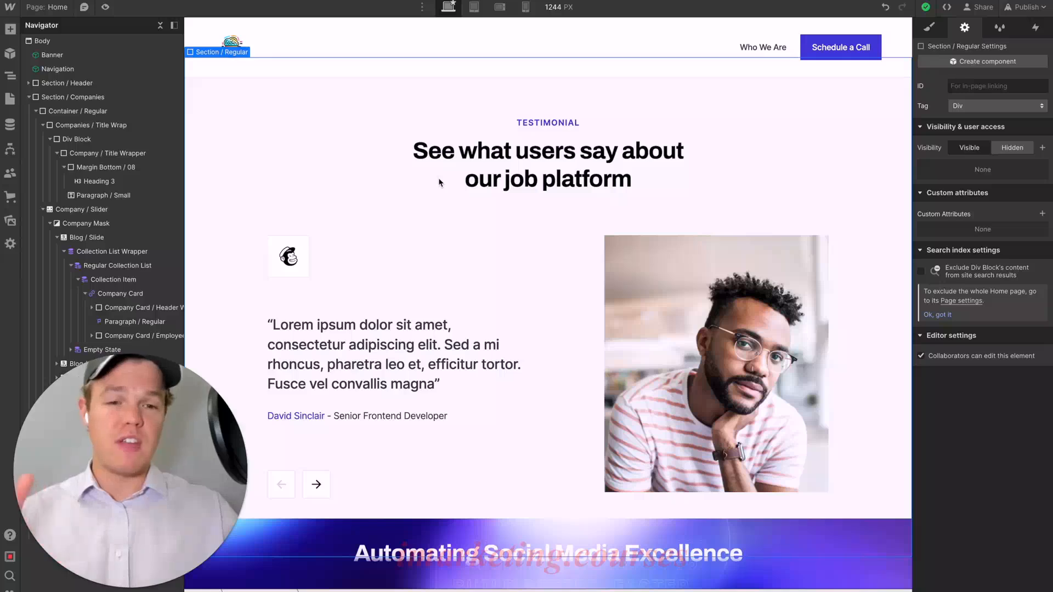
pyautogui.press('Delete')
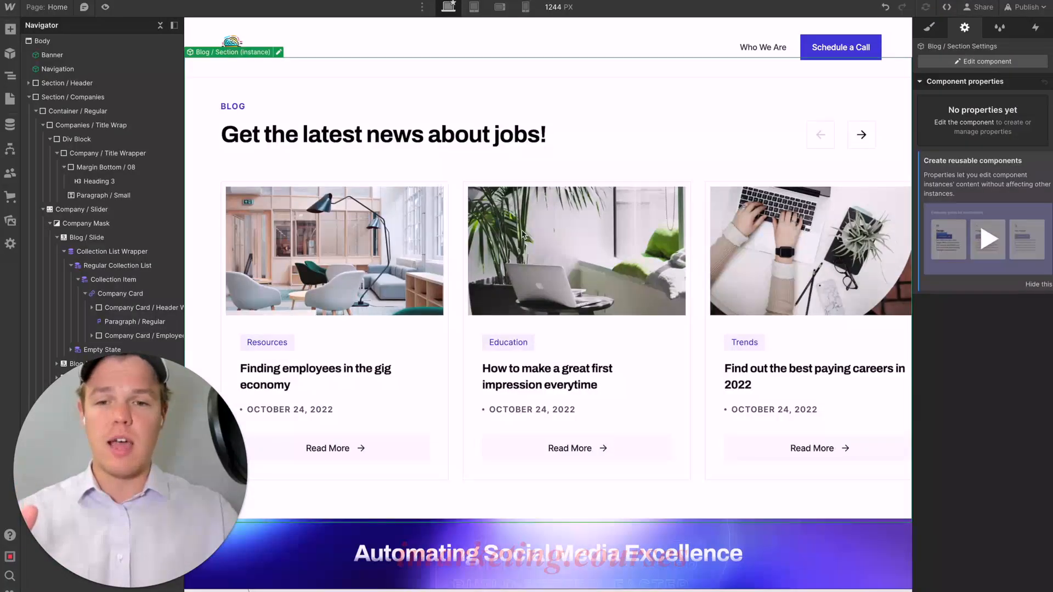
pyautogui.scroll(3, 554, 110)
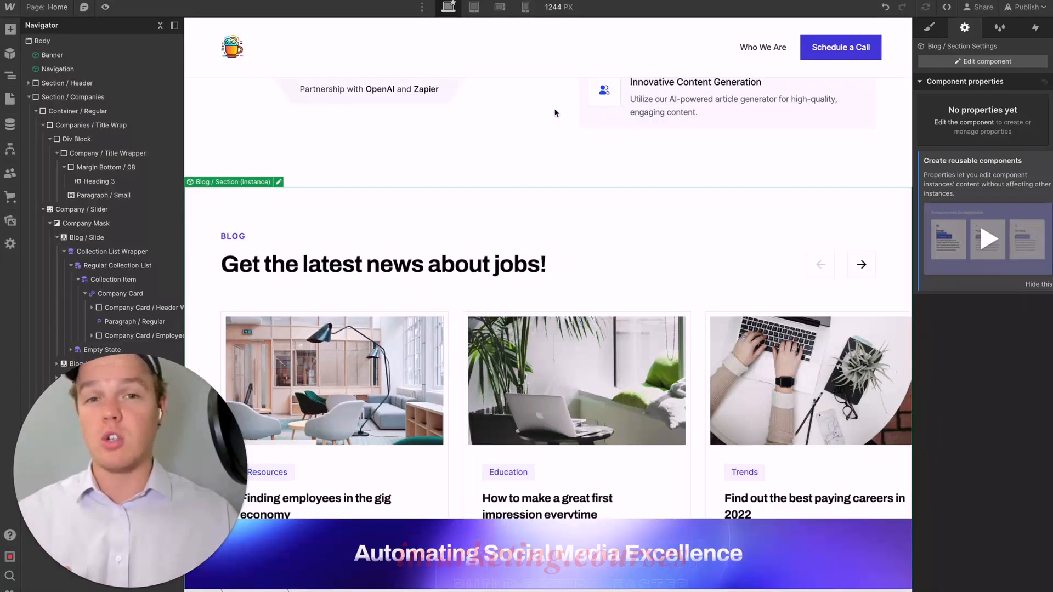
pyautogui.scroll(-3, 571, 212)
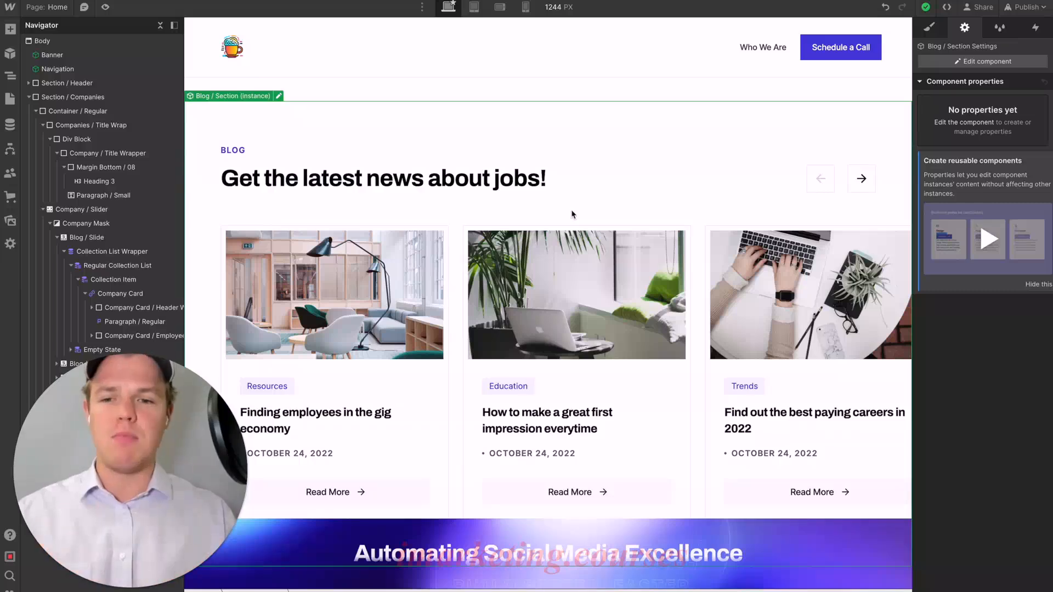
pyautogui.scroll(3, 554, 151)
pyautogui.click(536, 149)
pyautogui.scroll(-7, 536, 149)
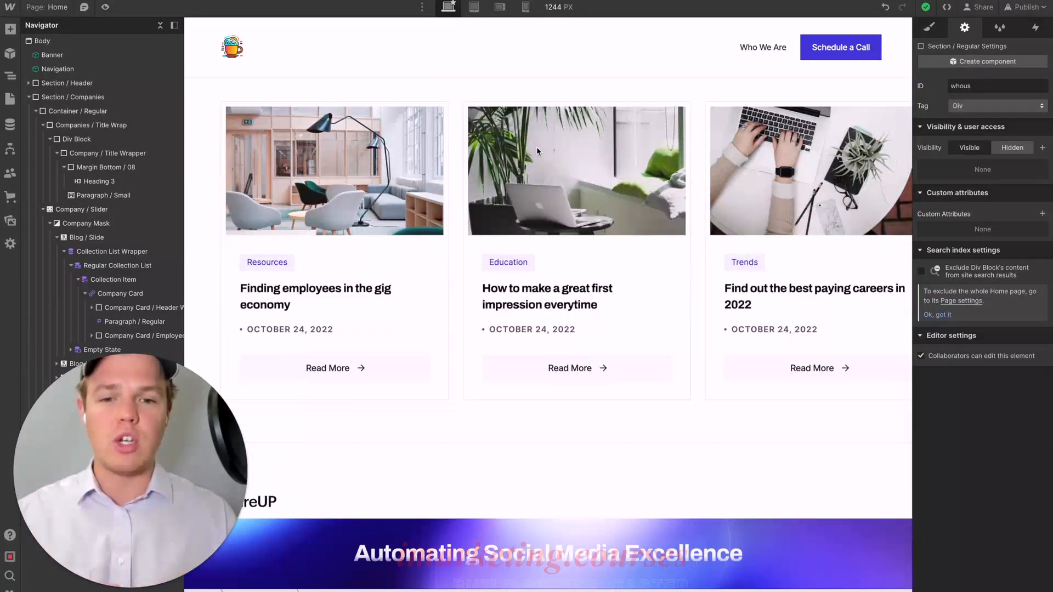
pyautogui.scroll(1, 482, 274)
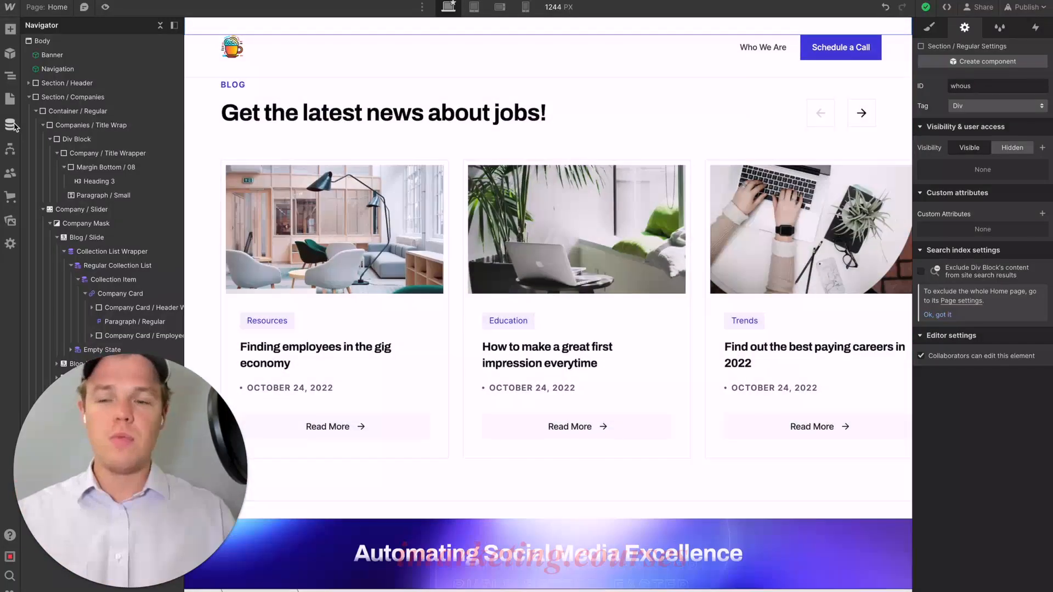
# Examine the CMS Blog Posts collection and the fields and category options of "Why Every Student Should Get a Startup Job", and return to the page.
pyautogui.click(12, 124)
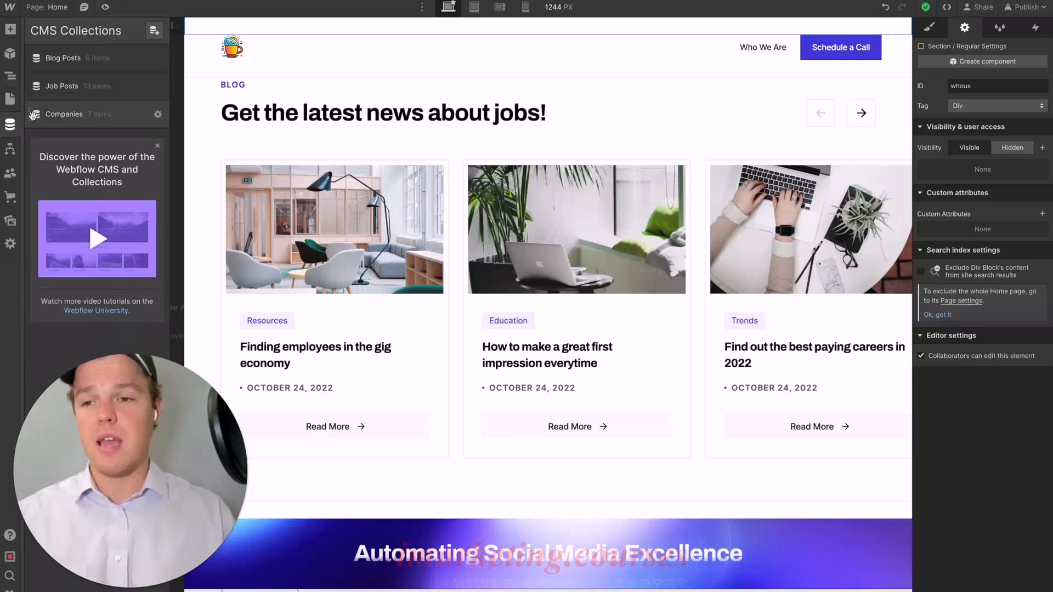
pyautogui.click(94, 64)
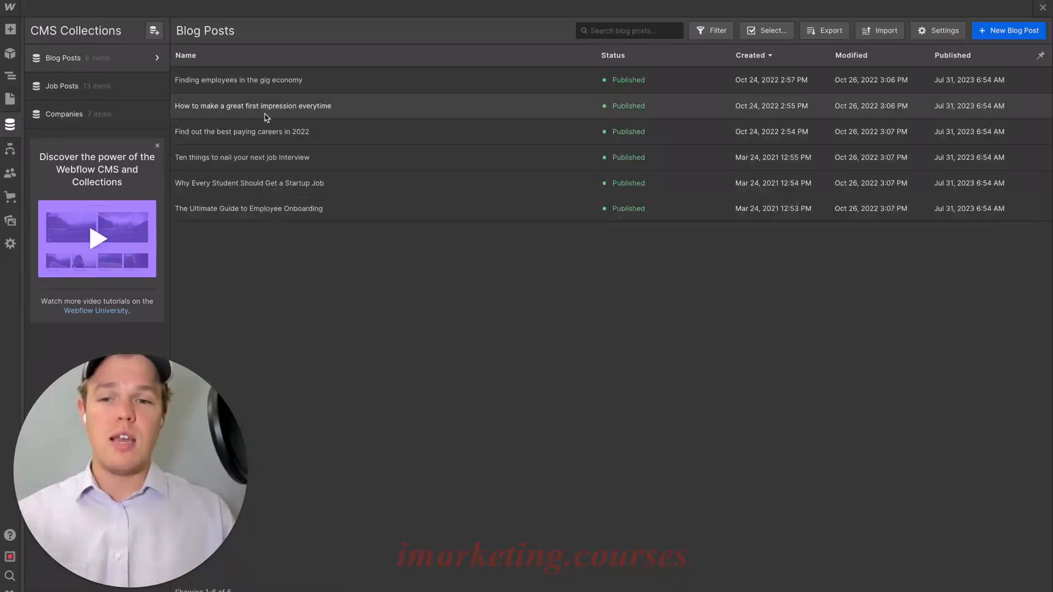
pyautogui.click(263, 184)
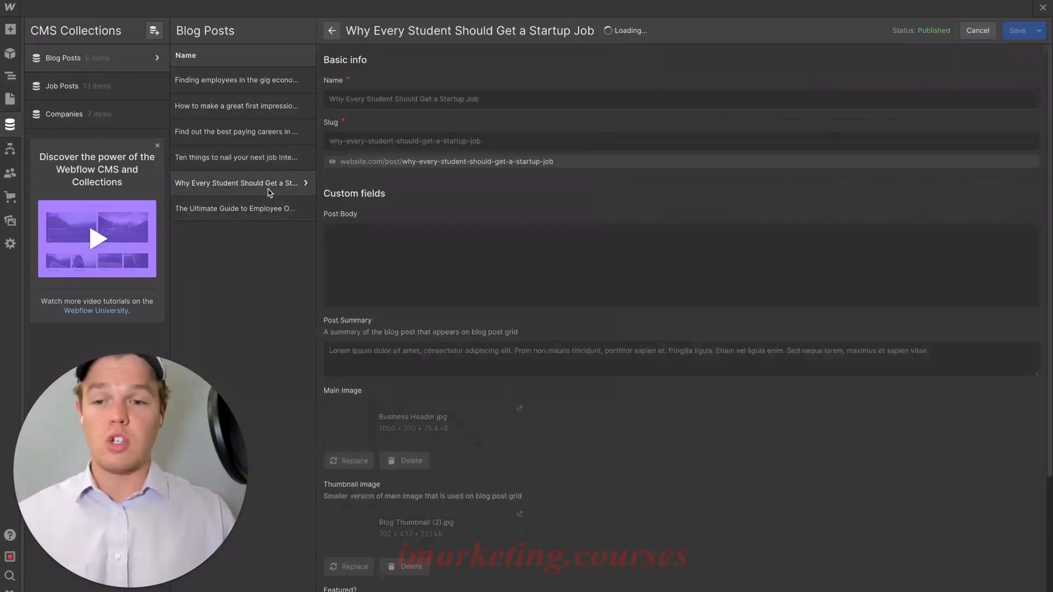
pyautogui.scroll(-7, 468, 192)
pyautogui.scroll(-15, 468, 193)
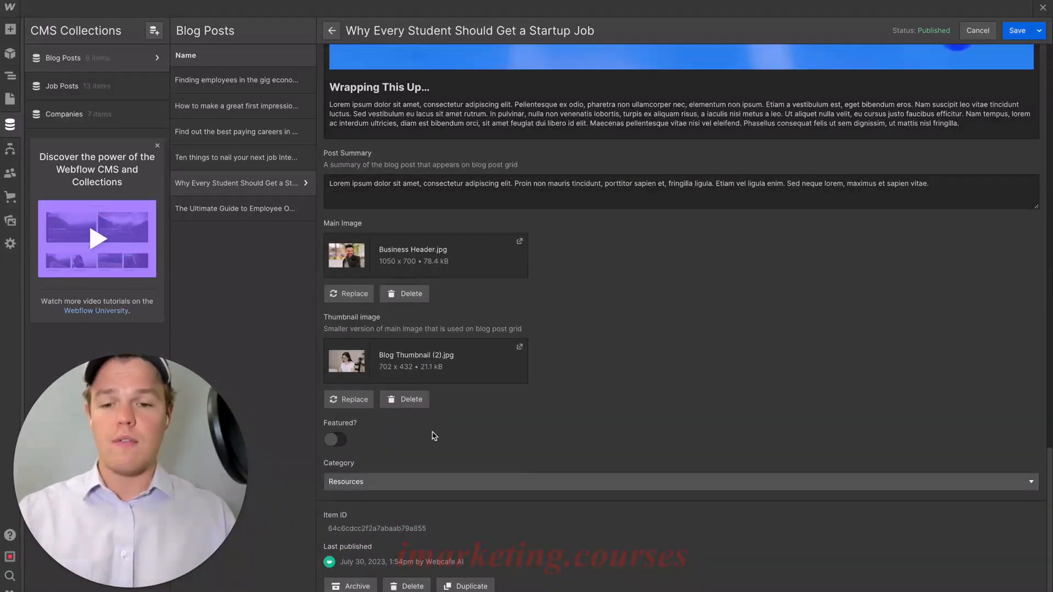
pyautogui.click(403, 484)
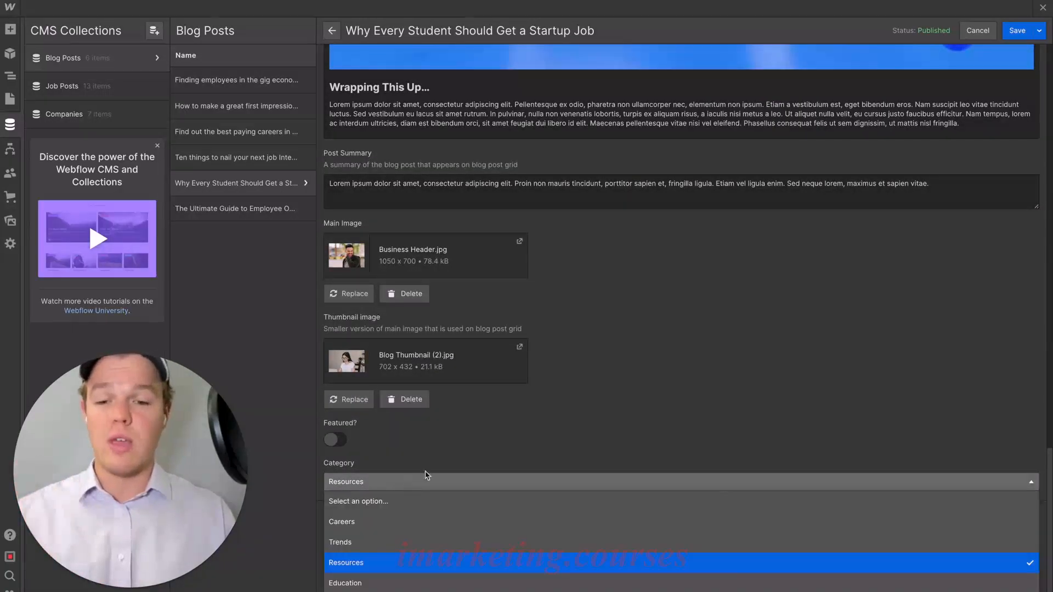
pyautogui.click(492, 448)
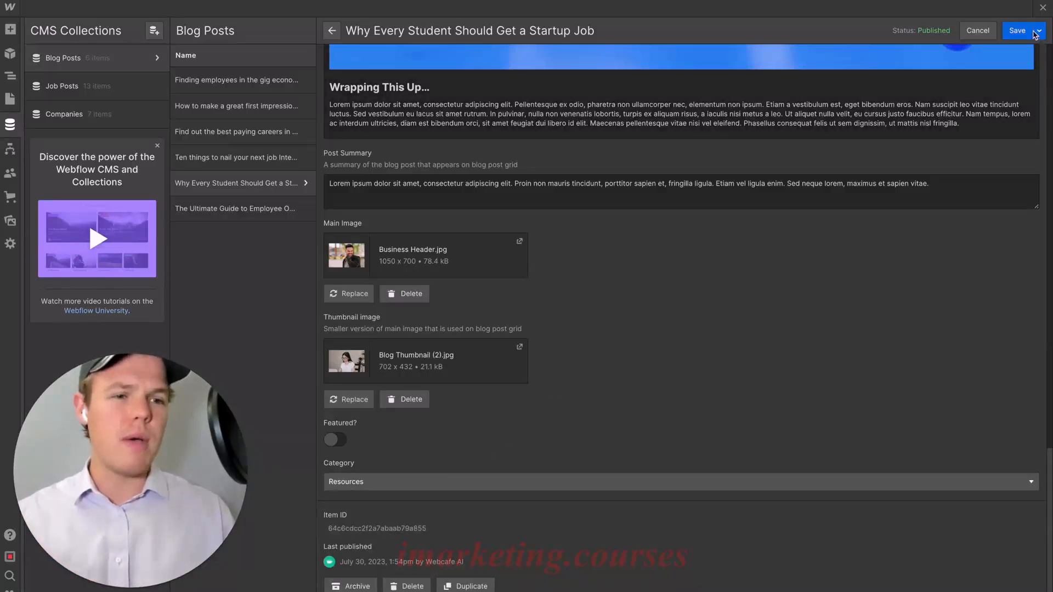
pyautogui.click(1042, 9)
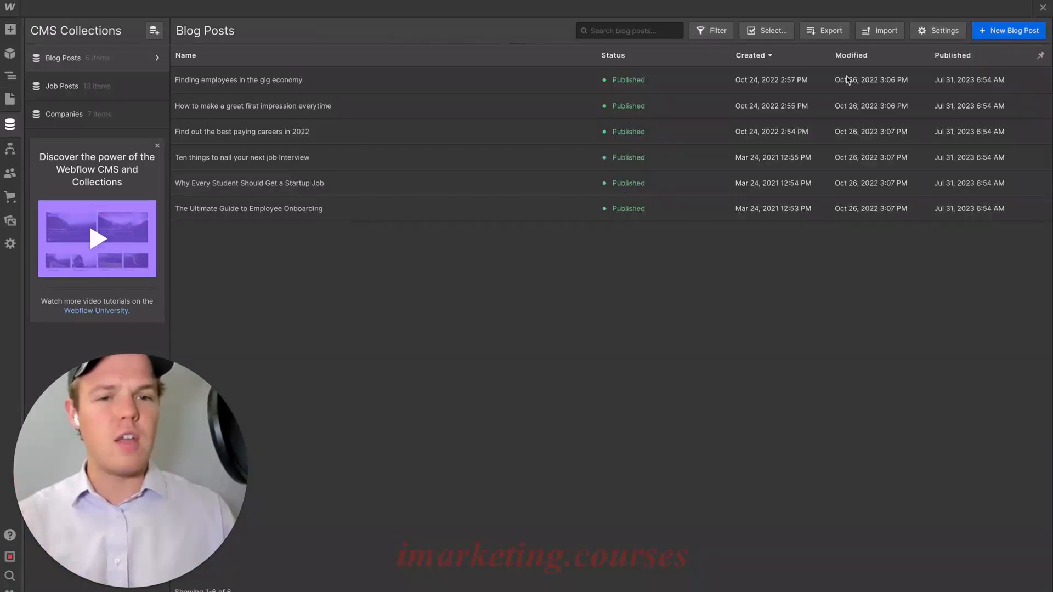
pyautogui.click(1043, 9)
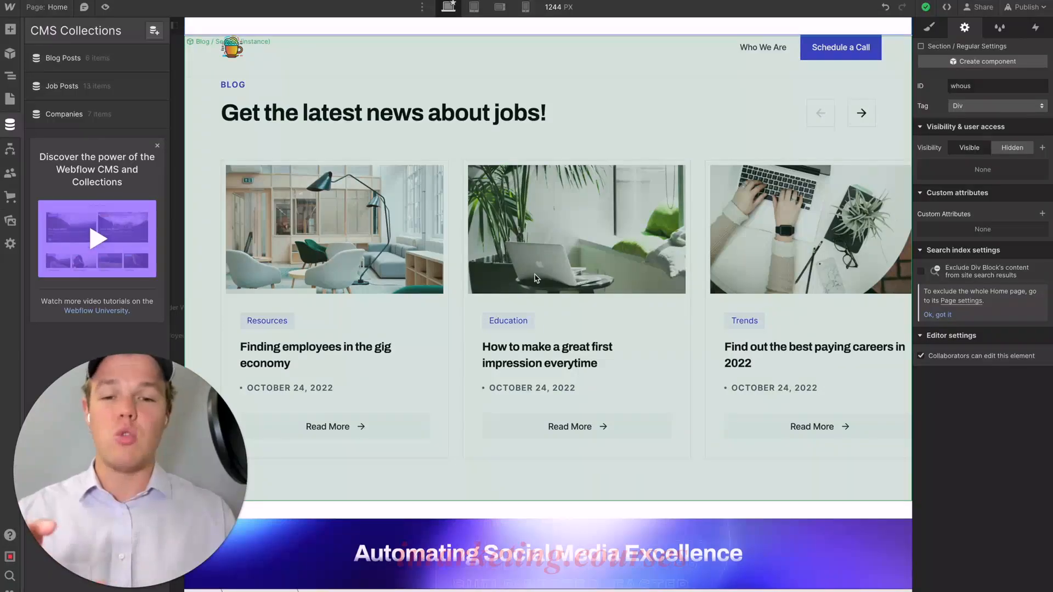
# Delete the Pages link column from the footer, and the container holding the remaining Account and Template columns.
pyautogui.scroll(-6, 536, 278)
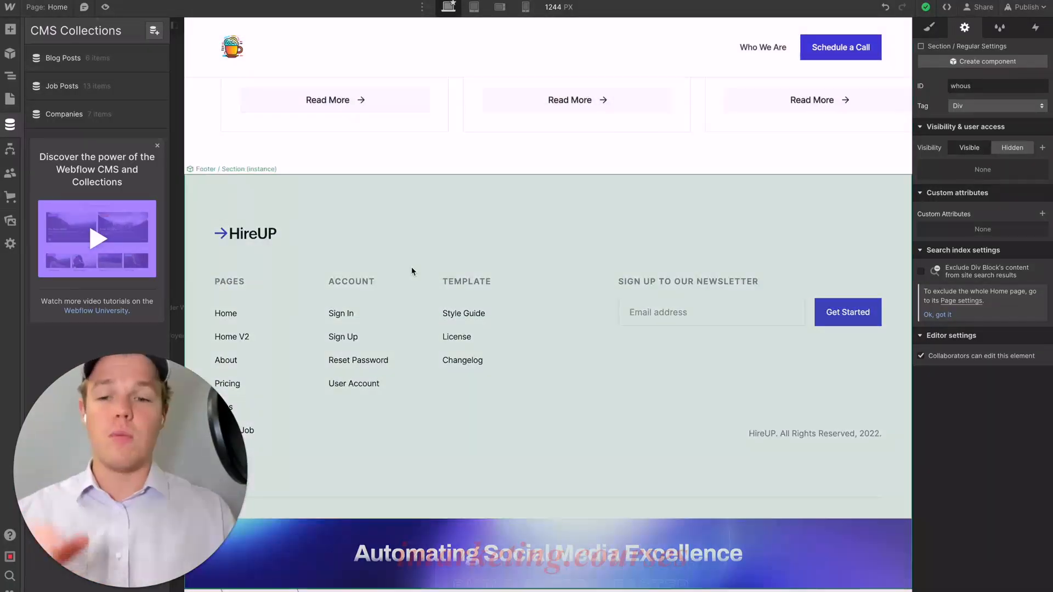
pyautogui.click(414, 271)
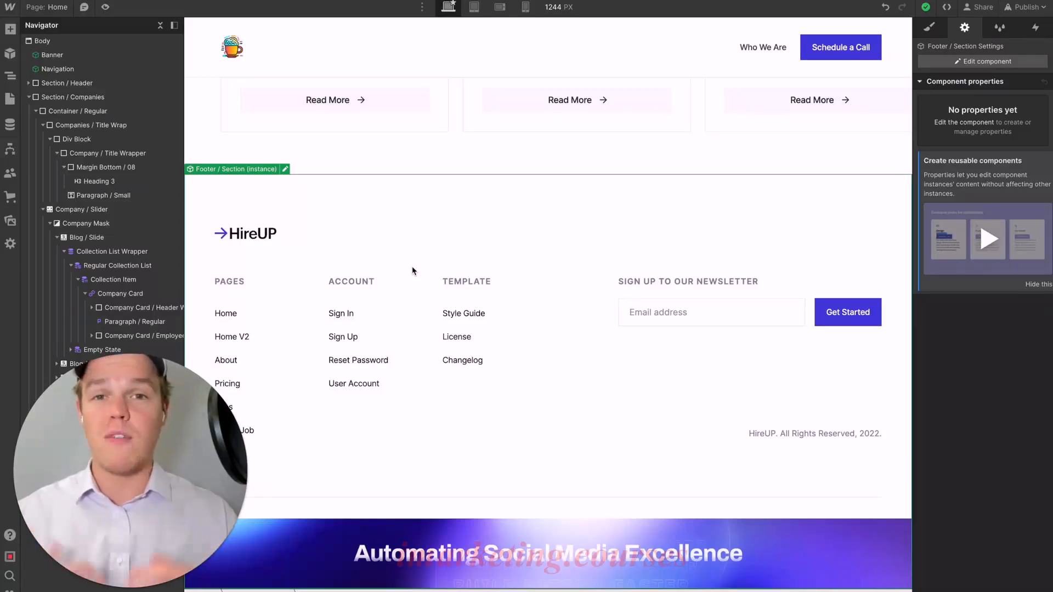
pyautogui.doubleClick(414, 271)
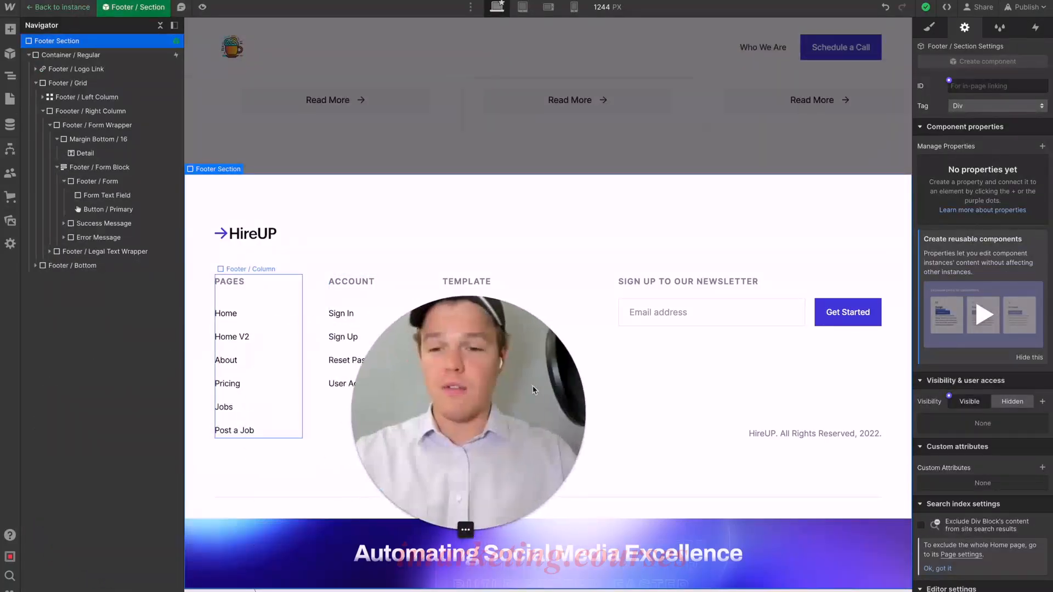
pyautogui.click(253, 292)
pyautogui.press('Delete')
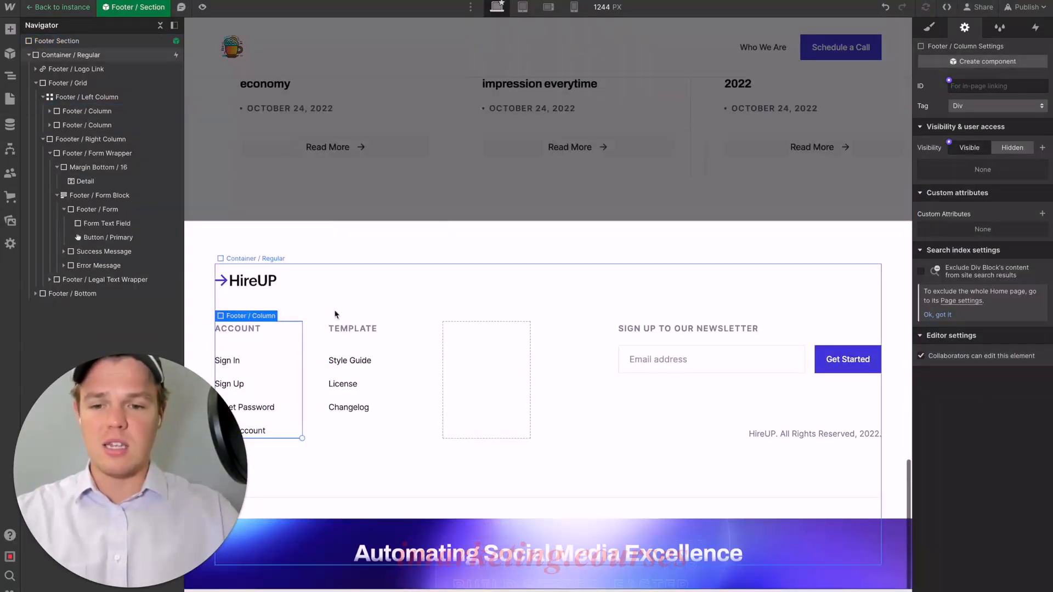
pyautogui.click(440, 336)
pyautogui.press('Delete')
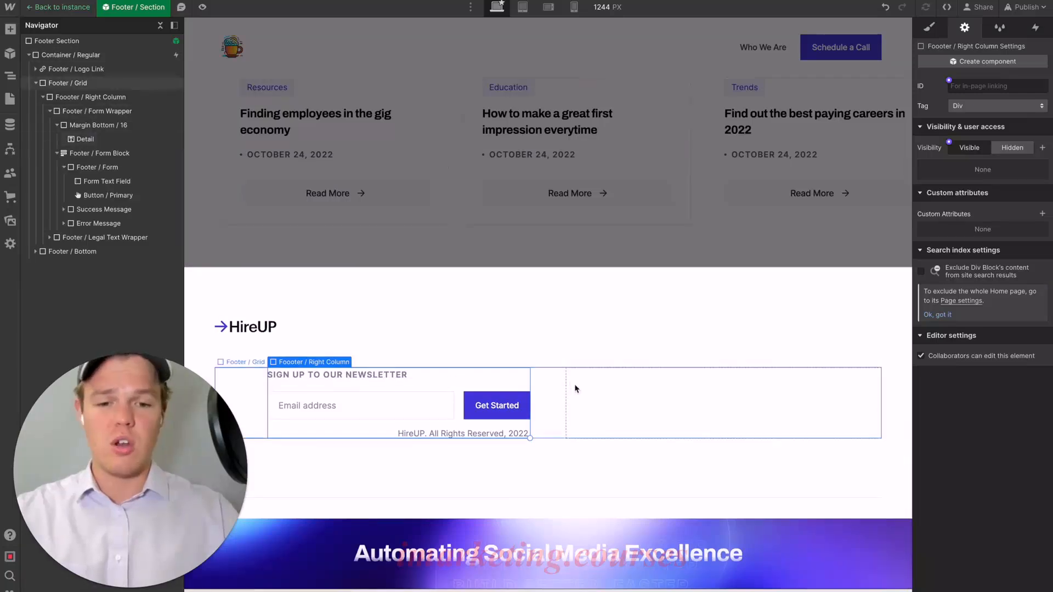
# Reduce the footer grid to a single 1fr column and leave the footer component.
pyautogui.click(589, 392)
pyautogui.click(871, 378)
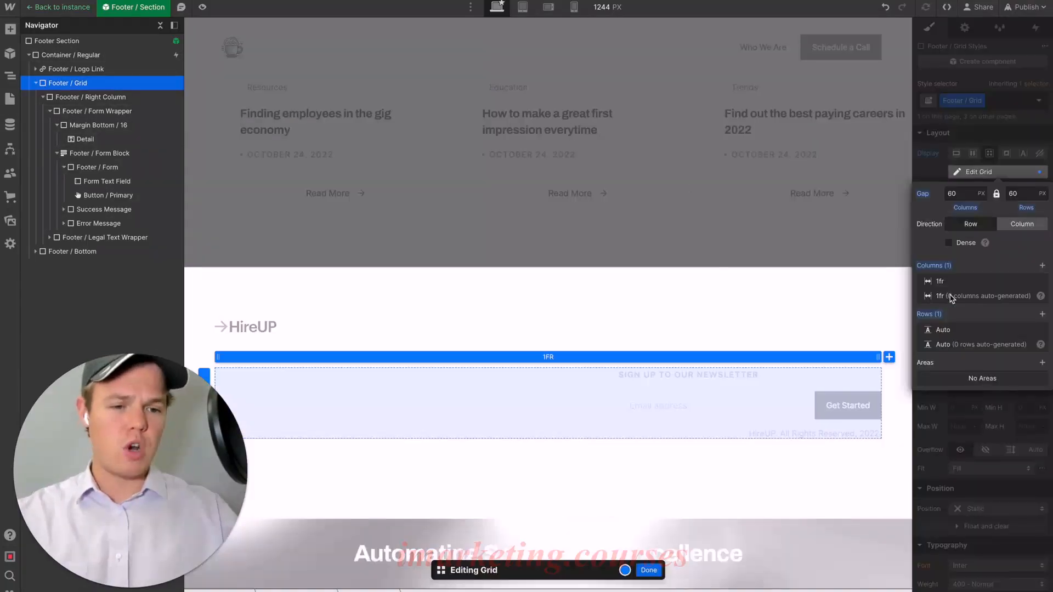
pyautogui.click(705, 242)
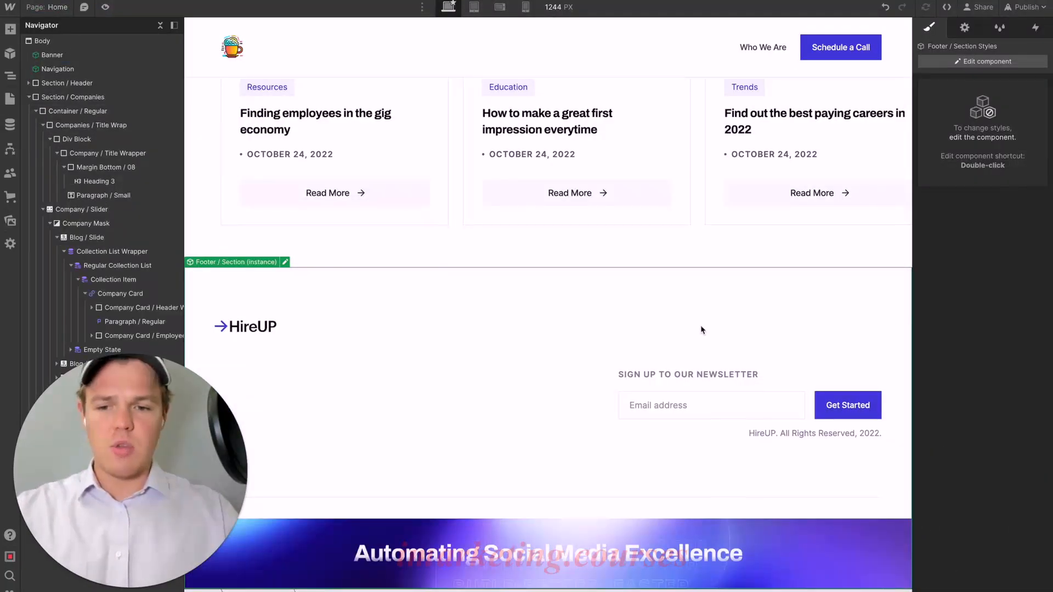
# Replace the HireUP logo in the footer with the colourful cup image from the assets.
pyautogui.doubleClick(256, 329)
pyautogui.click(256, 329)
pyautogui.click(277, 312)
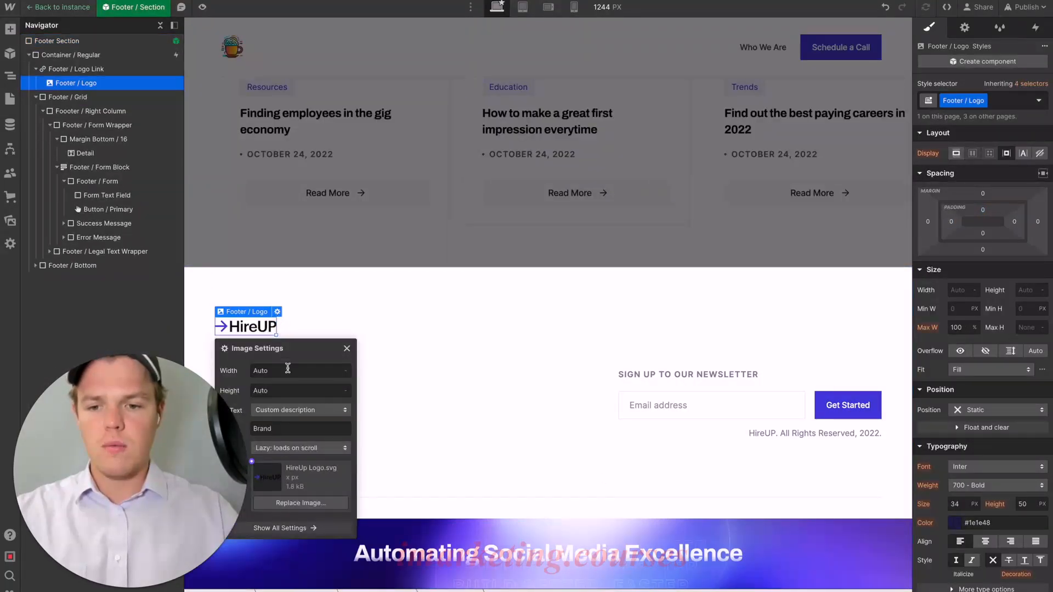
pyautogui.click(300, 502)
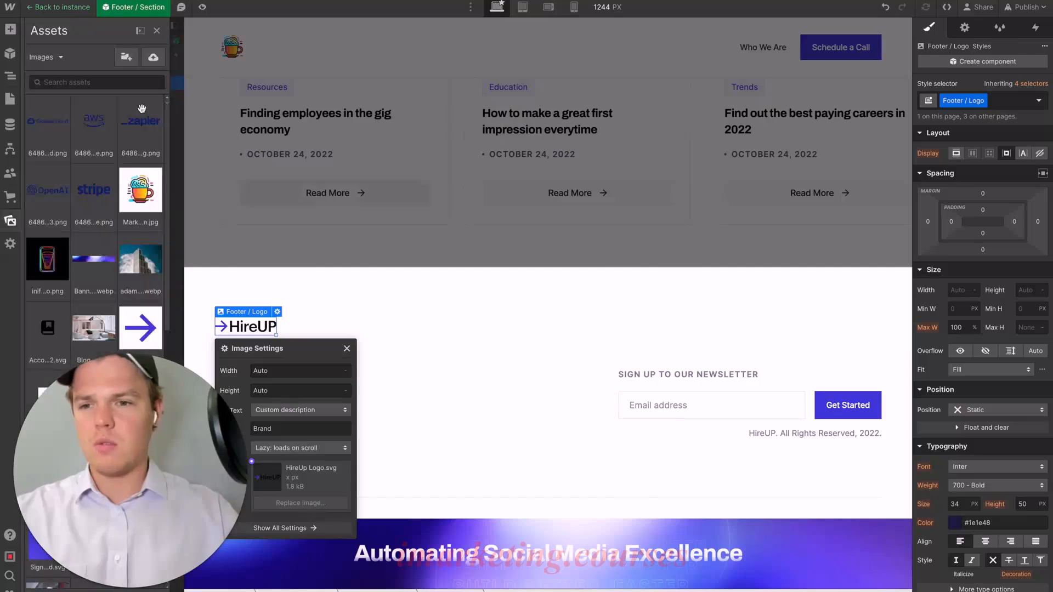
pyautogui.click(140, 122)
pyautogui.click(141, 189)
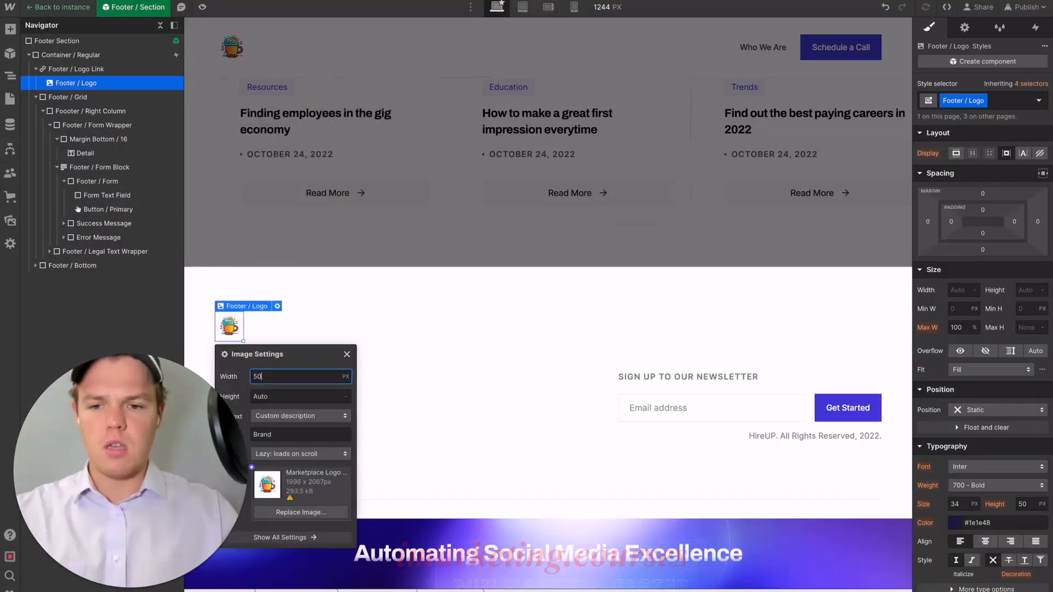
# Try a footer logo width of 100 px, and settle on a width of 40 px.
pyautogui.press('Return')
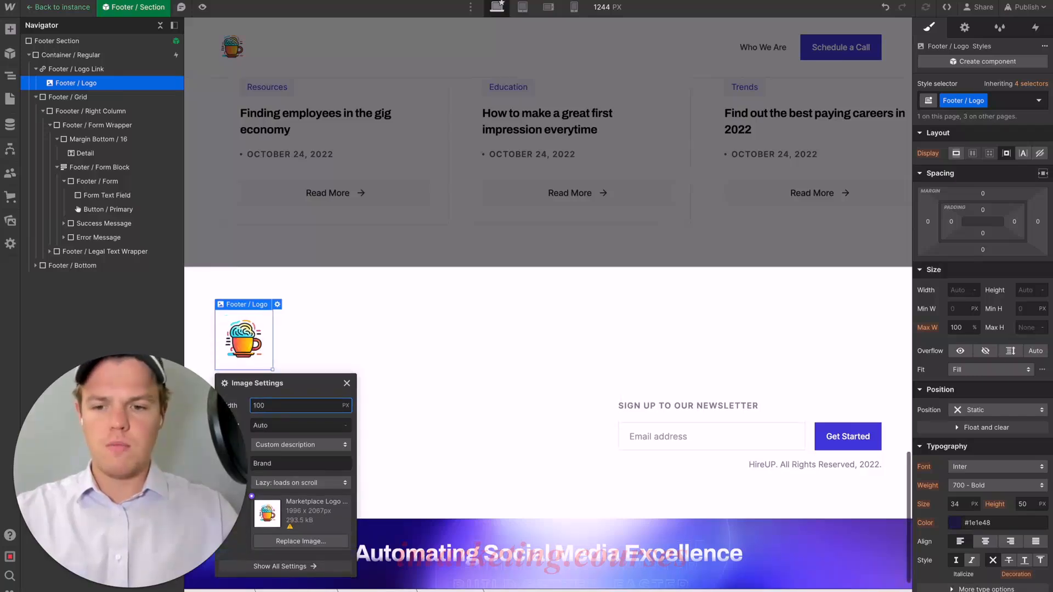
pyautogui.write('4')
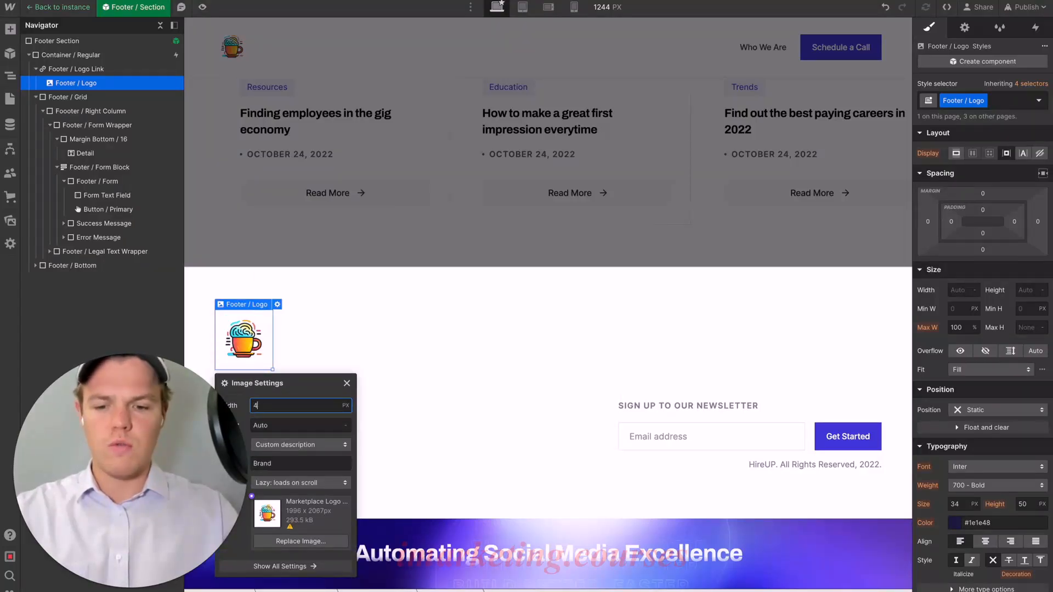
pyautogui.write('0')
pyautogui.click(360, 324)
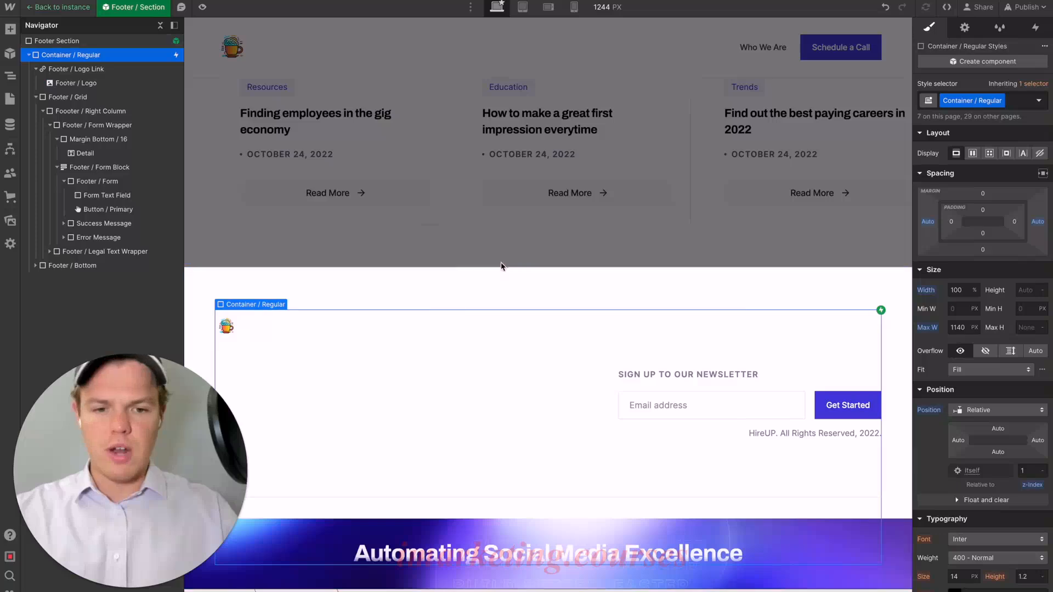
# Delete the copyright text and its empty legal text wrapper from the footer, and leave the footer component.
pyautogui.click(785, 432)
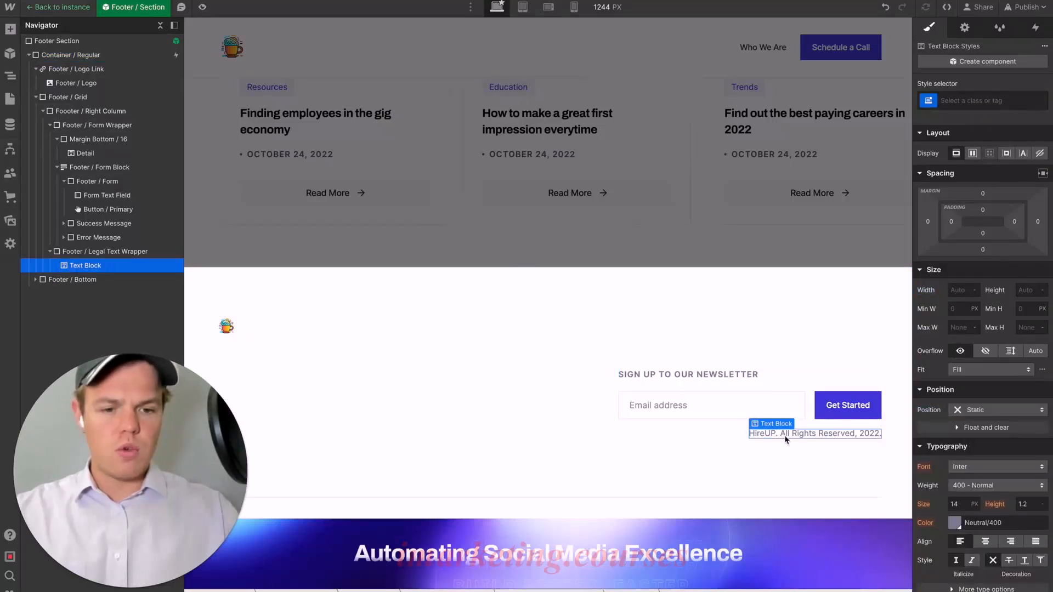
pyautogui.press('Delete')
pyautogui.click(874, 455)
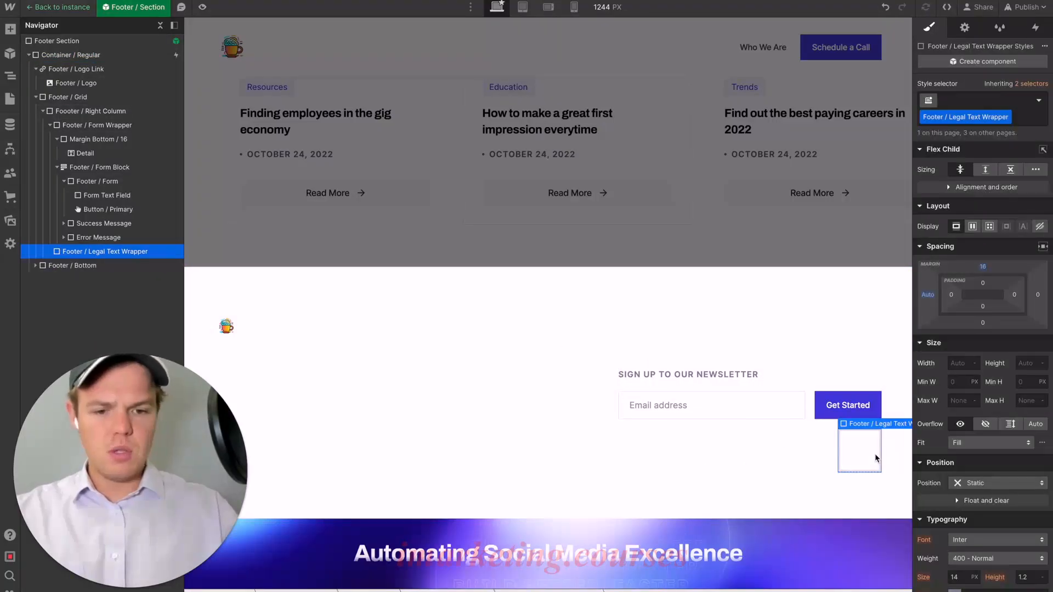
pyautogui.press('Delete')
pyautogui.click(737, 253)
pyautogui.scroll(-1, 738, 264)
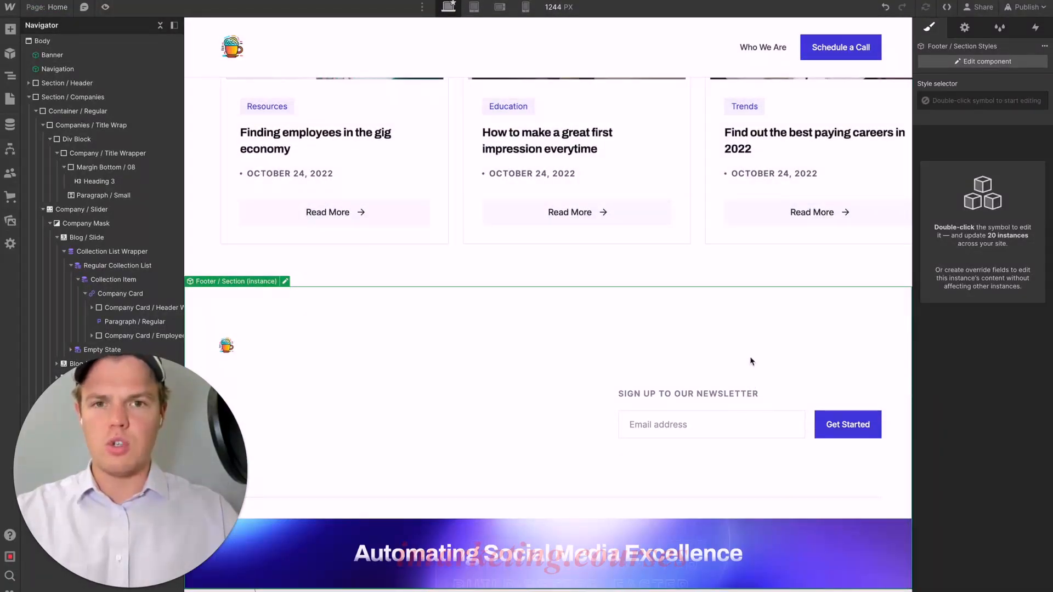
pyautogui.scroll(3, 750, 357)
pyautogui.scroll(-3, 751, 357)
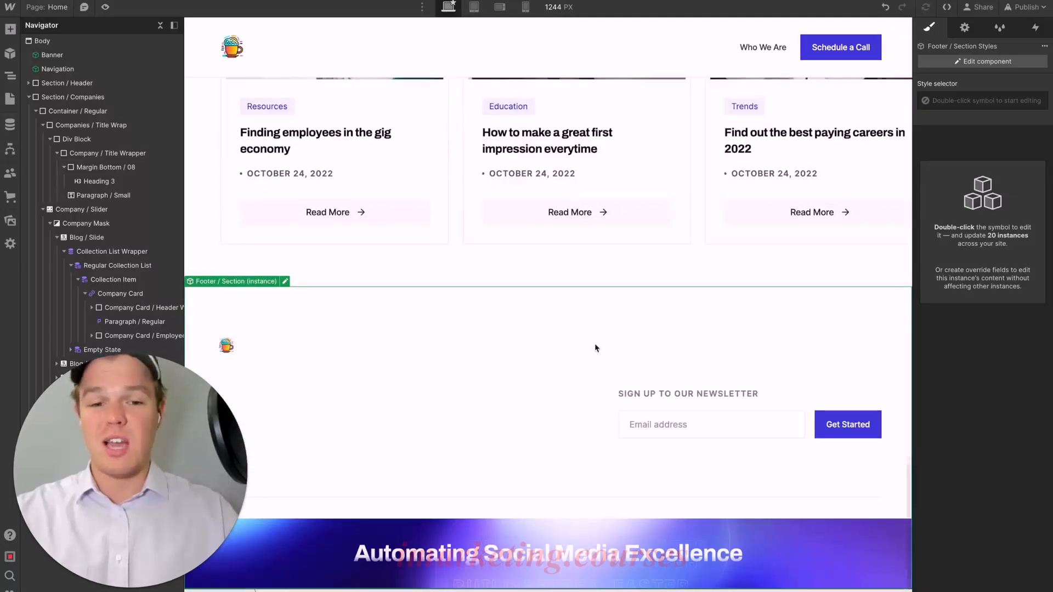
# Publish the site to the aiaa-template.webflow.io staging domain.
pyautogui.click(683, 380)
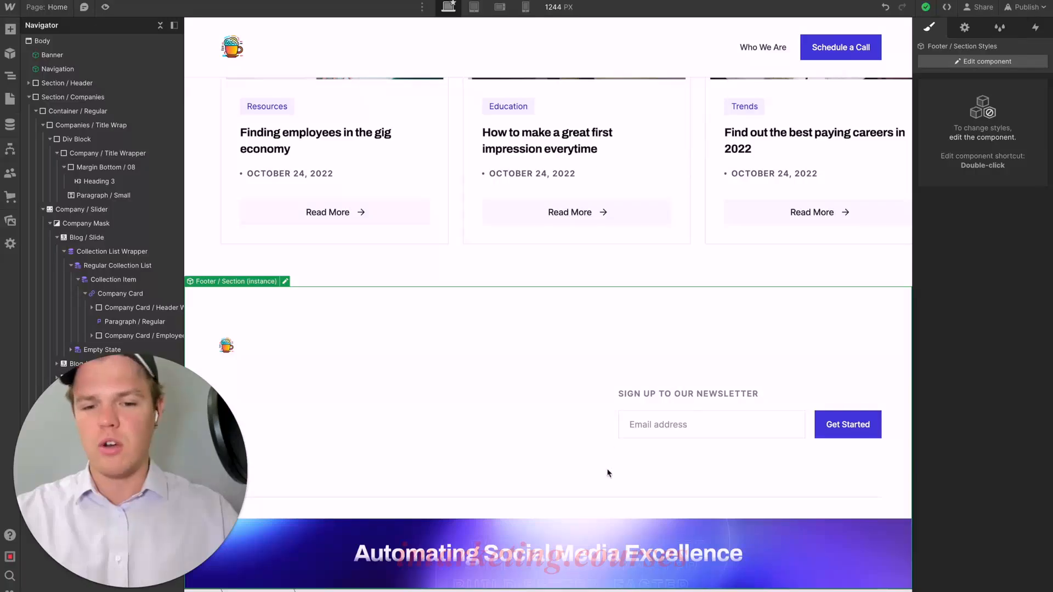
pyautogui.scroll(6, 608, 473)
pyautogui.click(1023, 7)
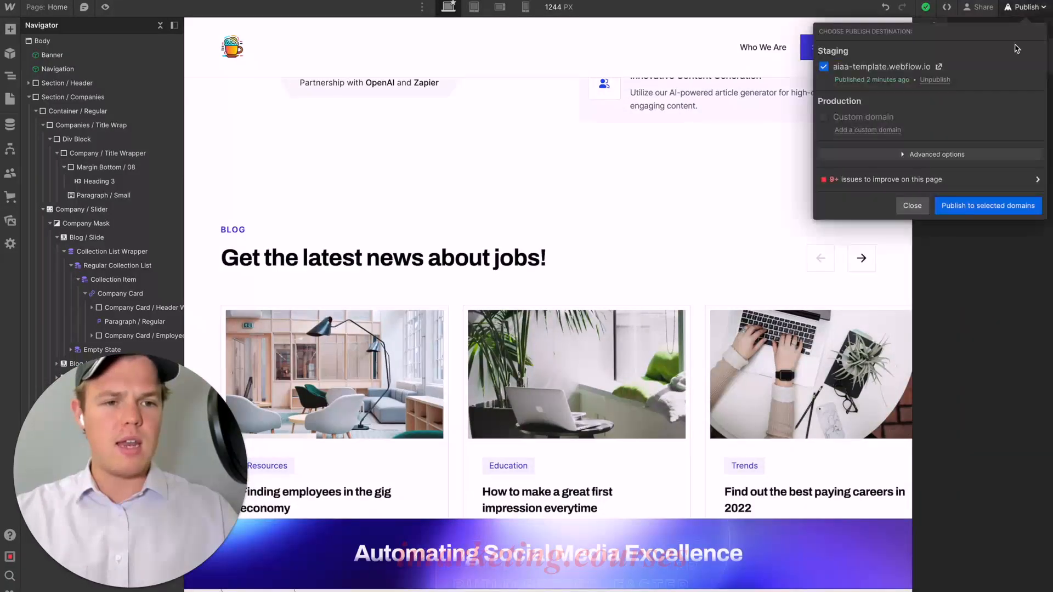
pyautogui.click(987, 206)
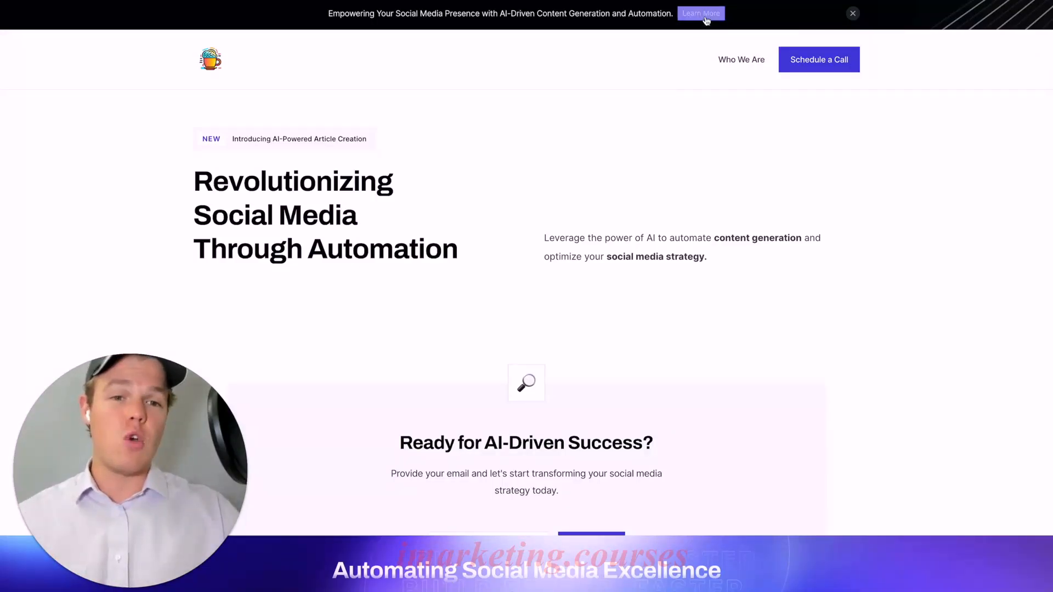
# Review the published page's banner, navigation, hero copy, email form and partner logos.
pyautogui.scroll(-15, 703, 221)
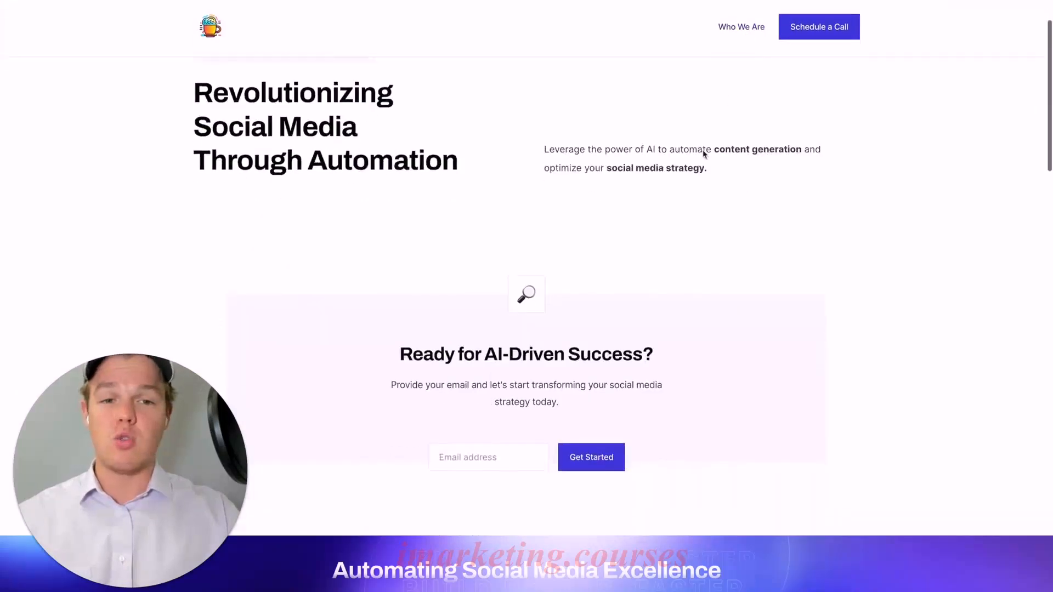
pyautogui.scroll(15, 704, 152)
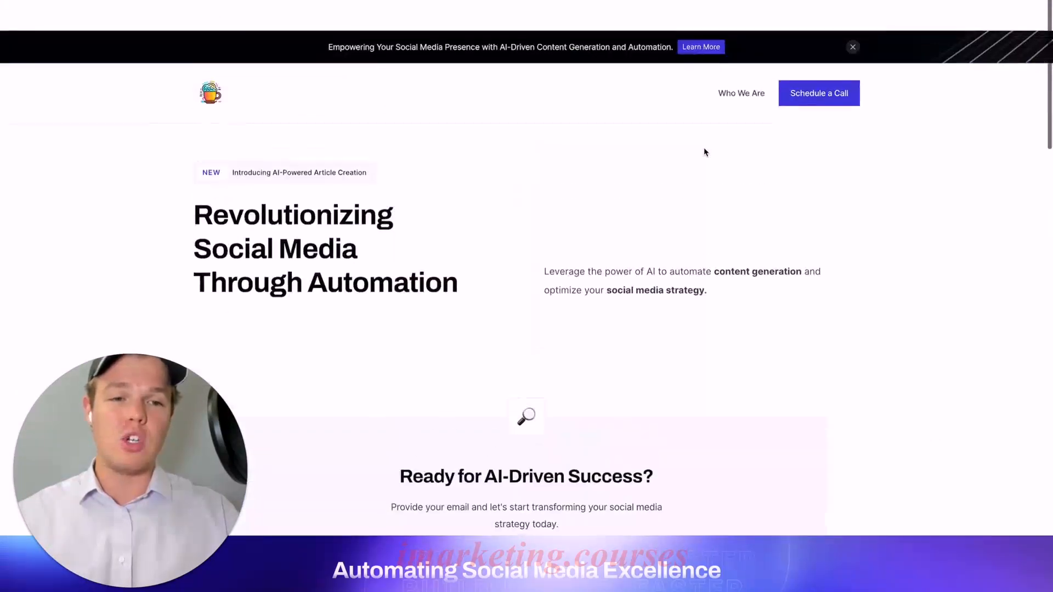
pyautogui.click(815, 64)
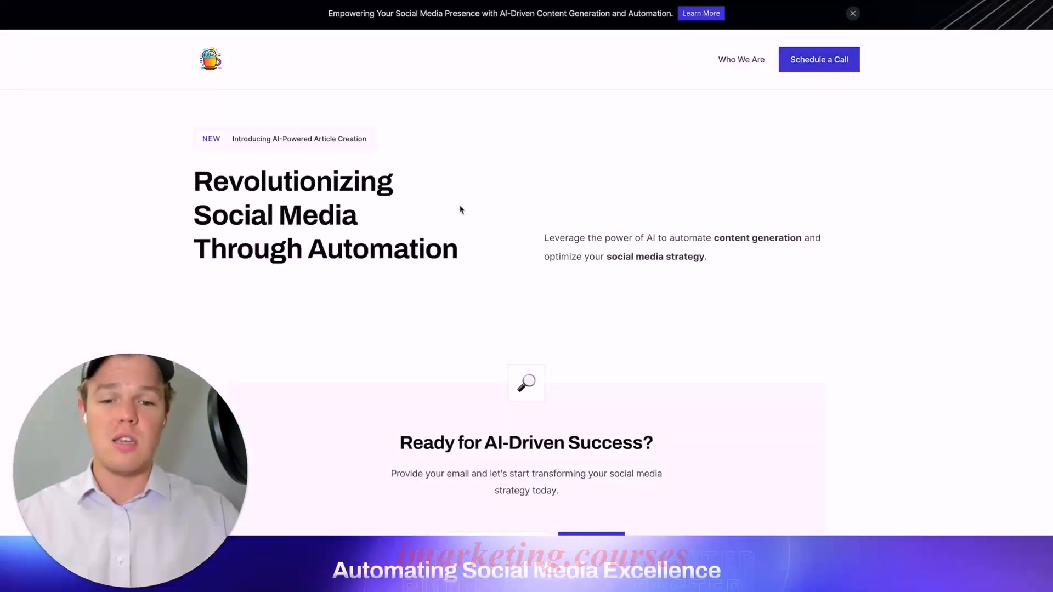
pyautogui.scroll(-2, 461, 209)
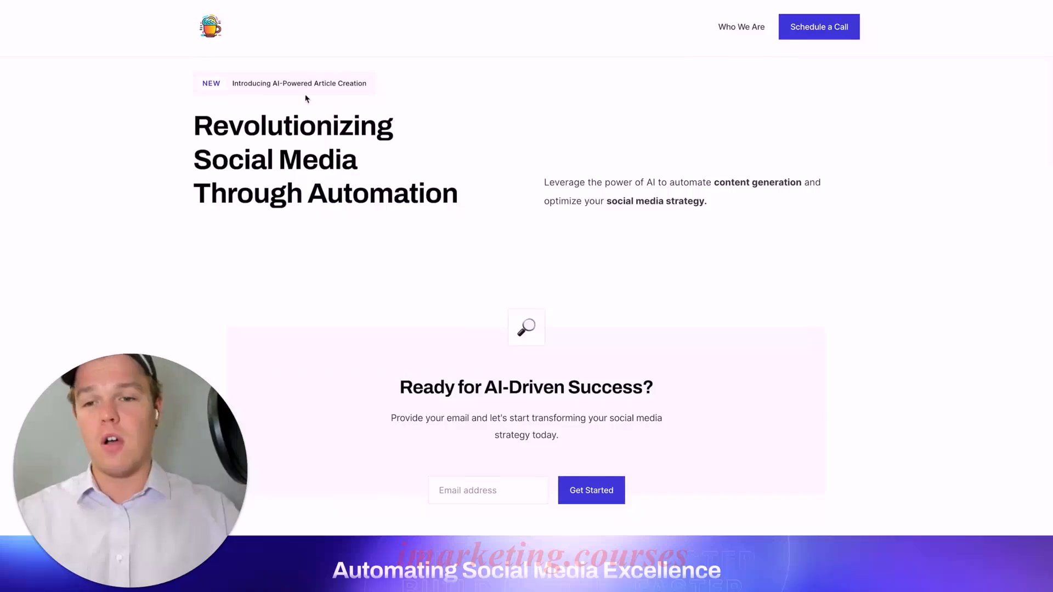
pyautogui.moveTo(254, 82); pyautogui.dragTo(384, 87)
pyautogui.scroll(-3, 426, 157)
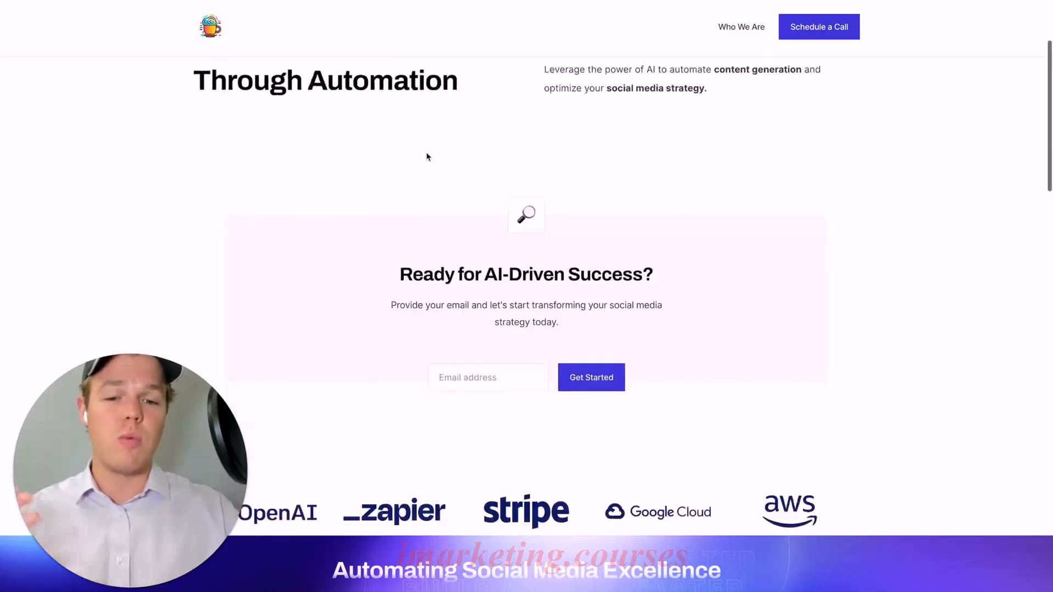
pyautogui.click(490, 328)
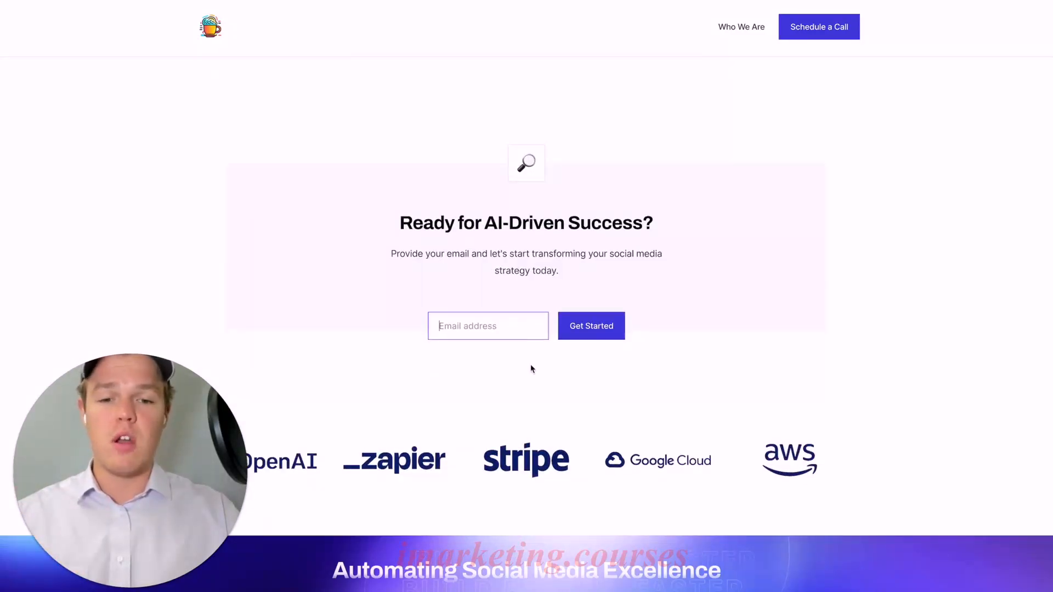
pyautogui.scroll(-3, 531, 364)
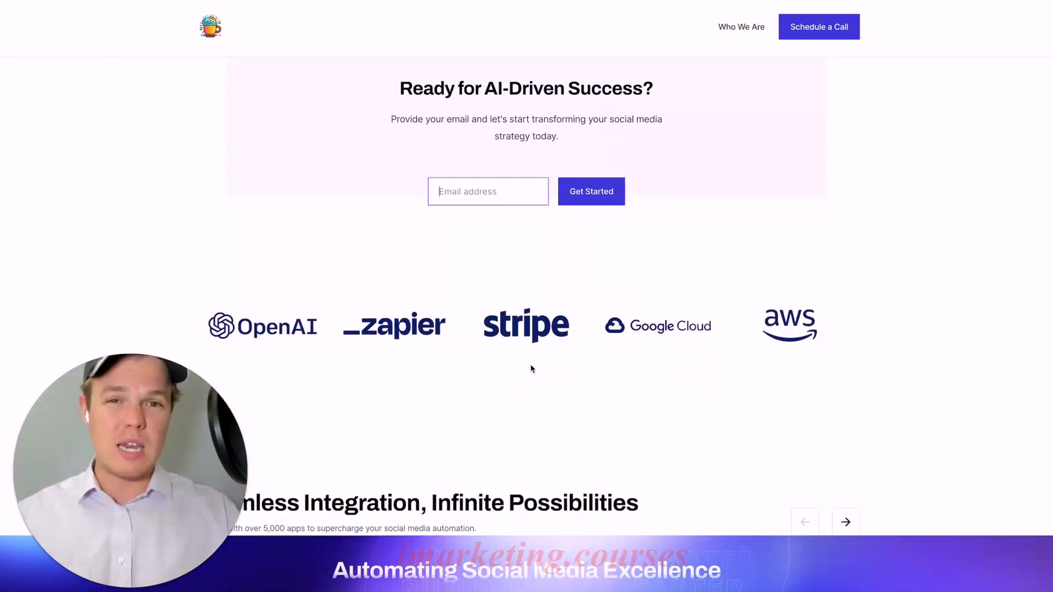
pyautogui.scroll(-1, 531, 369)
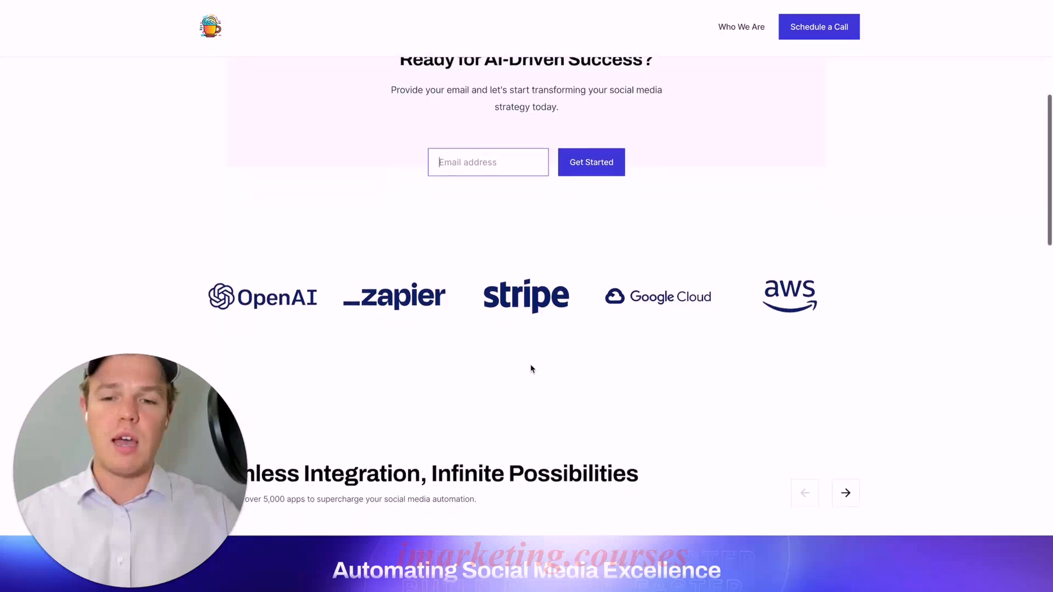
pyautogui.scroll(-2, 450, 290)
# Test the app card slider in the published page's Seamless Integration, Infinite Possibilities section.
pyautogui.scroll(-5, 732, 275)
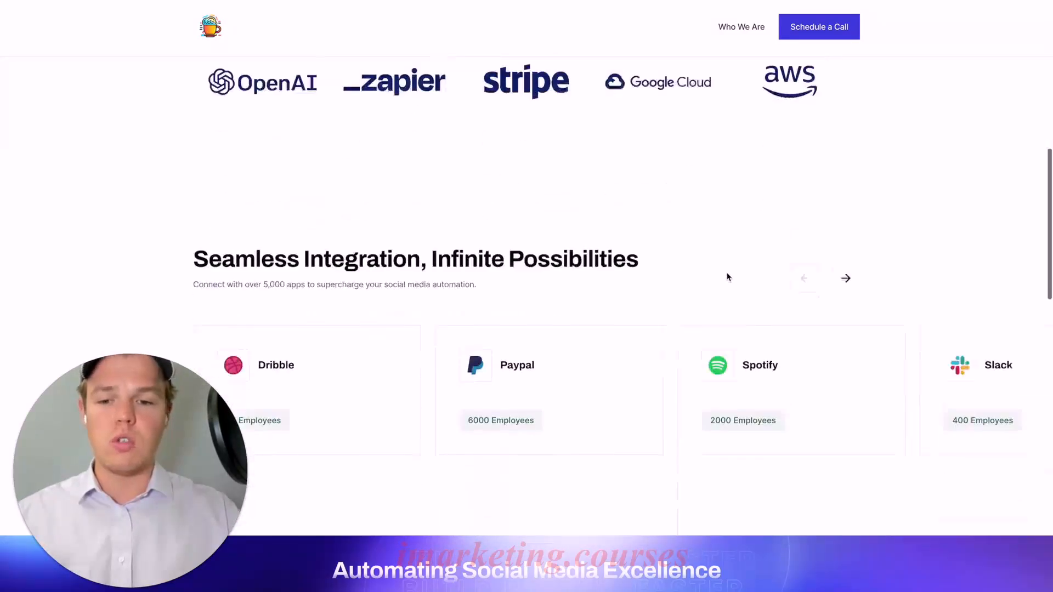
pyautogui.click(853, 182)
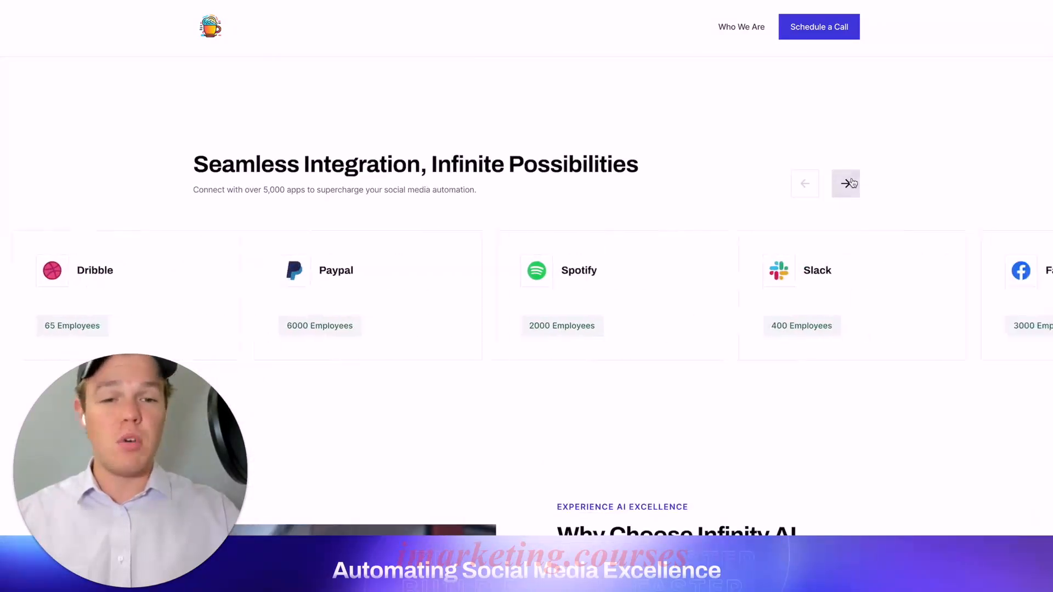
pyautogui.click(854, 183)
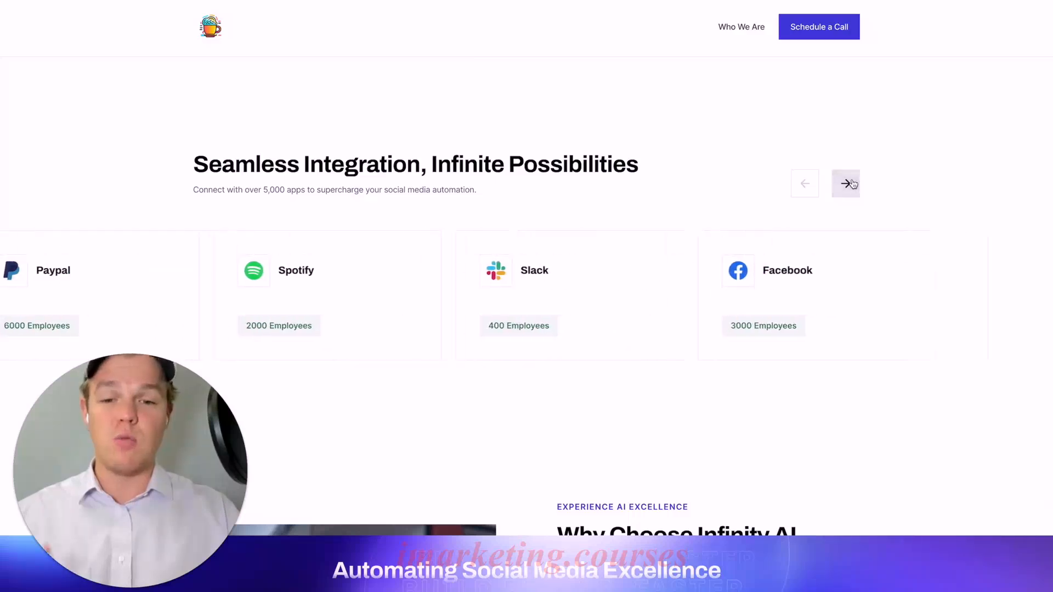
pyautogui.click(817, 191)
# Review the published Why Choose Infinity AI Solutions? section, the blog section and the rebranded footer.
pyautogui.scroll(-8, 719, 186)
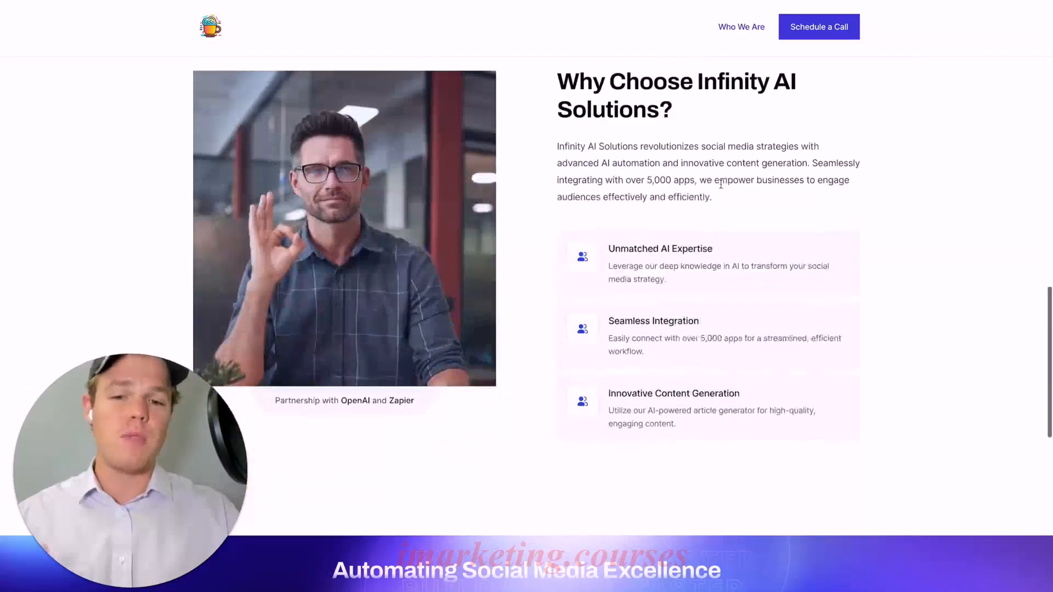
pyautogui.scroll(1, 718, 176)
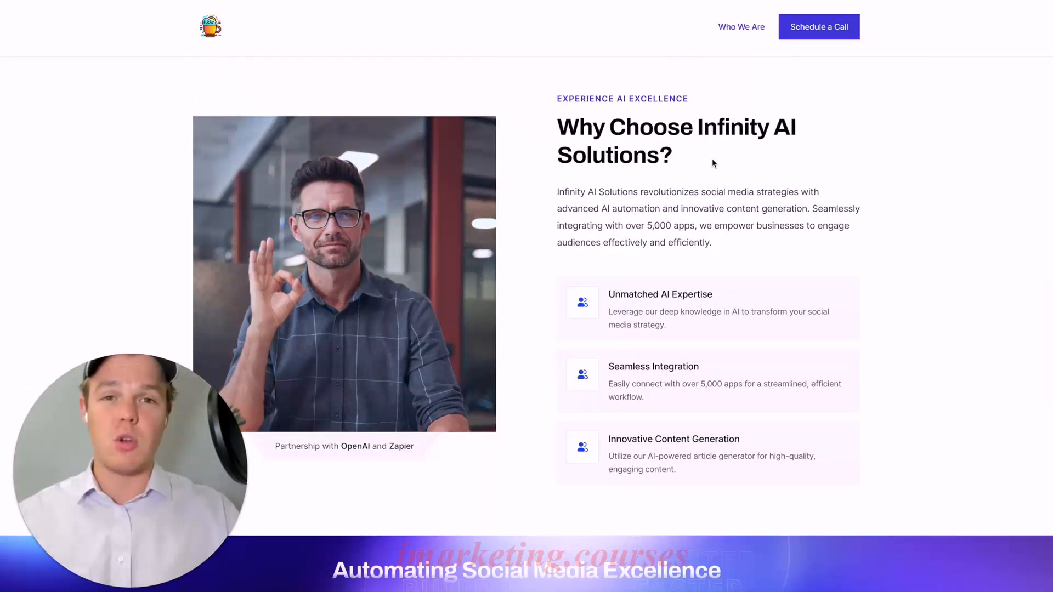
pyautogui.scroll(-8, 713, 163)
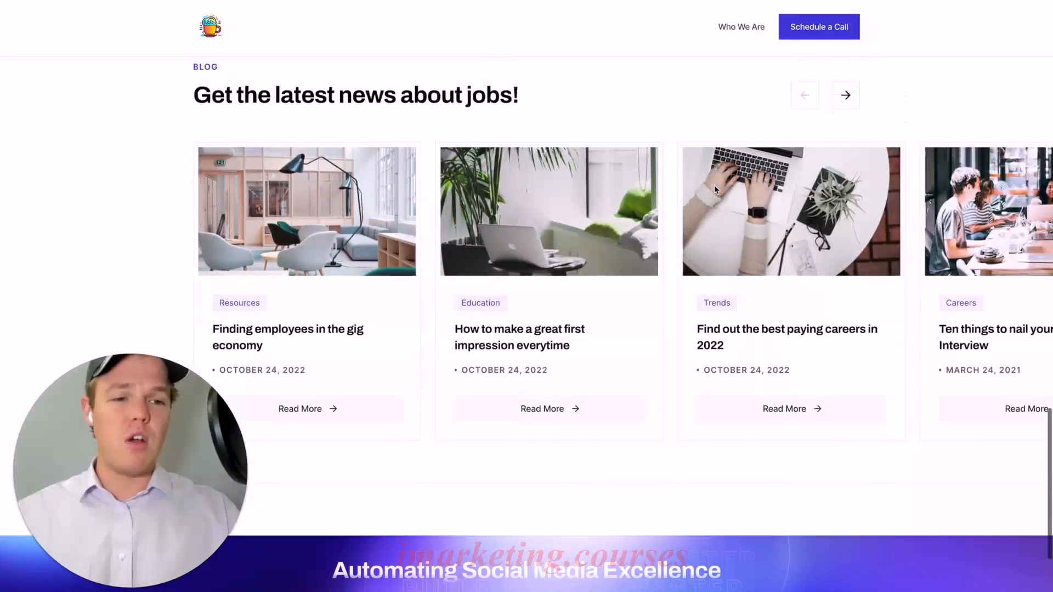
pyautogui.scroll(1, 714, 185)
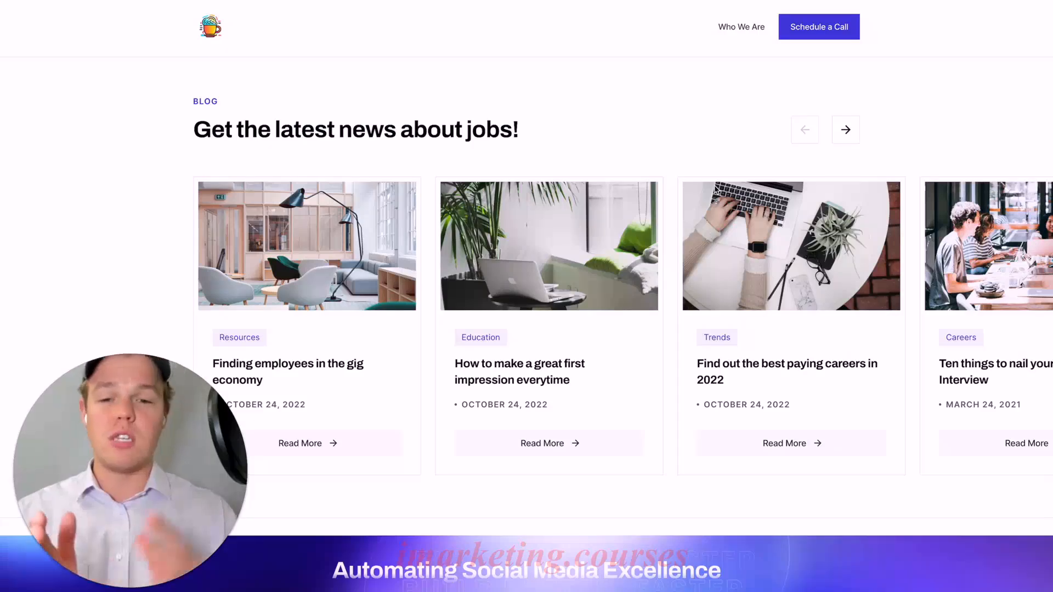
pyautogui.scroll(-1, 715, 187)
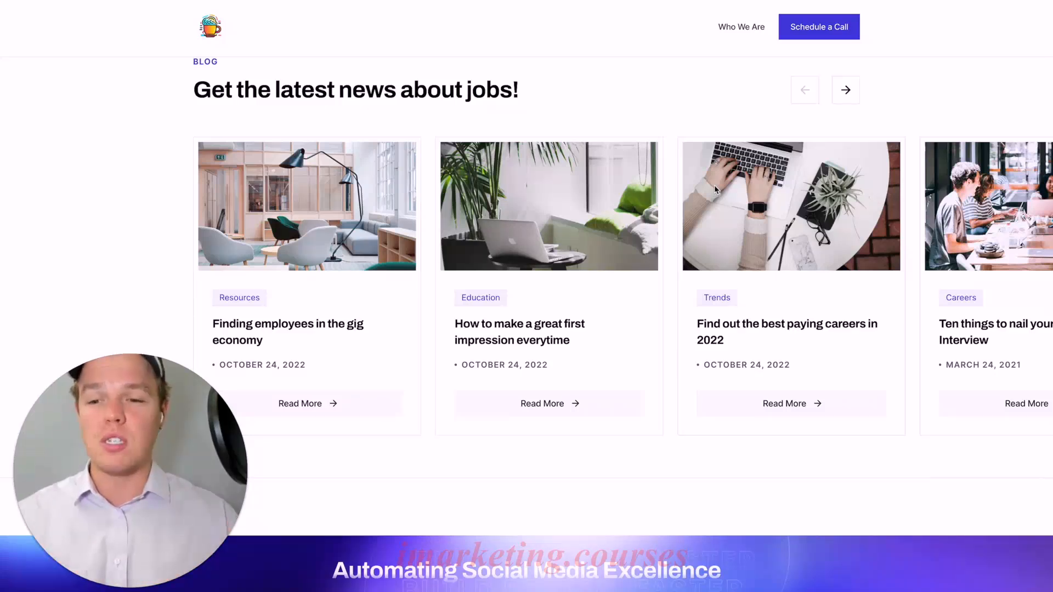
pyautogui.scroll(-4, 714, 185)
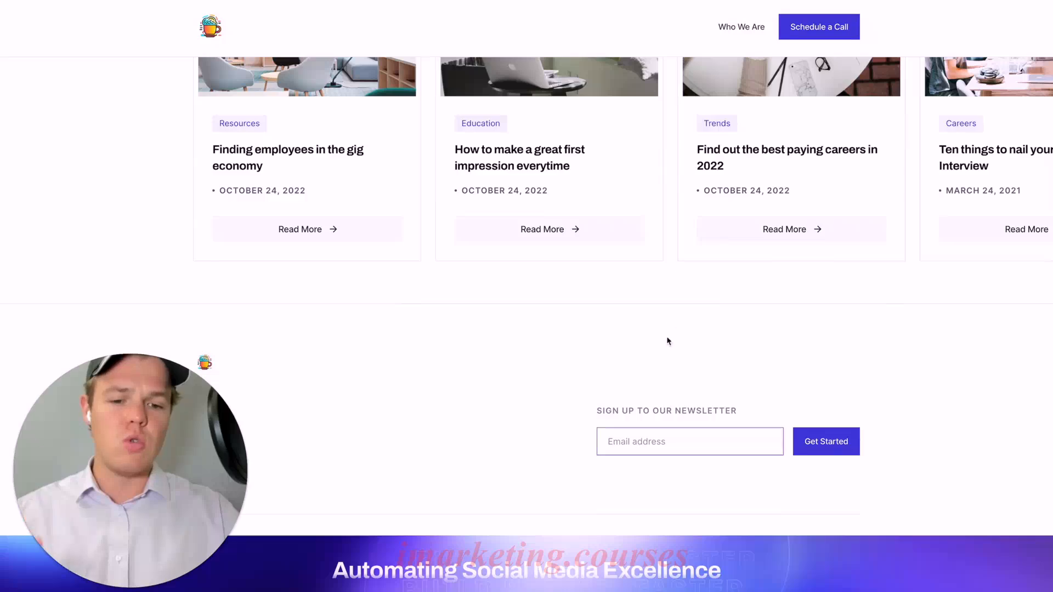
pyautogui.scroll(6, 666, 354)
pyautogui.scroll(6, 530, 552)
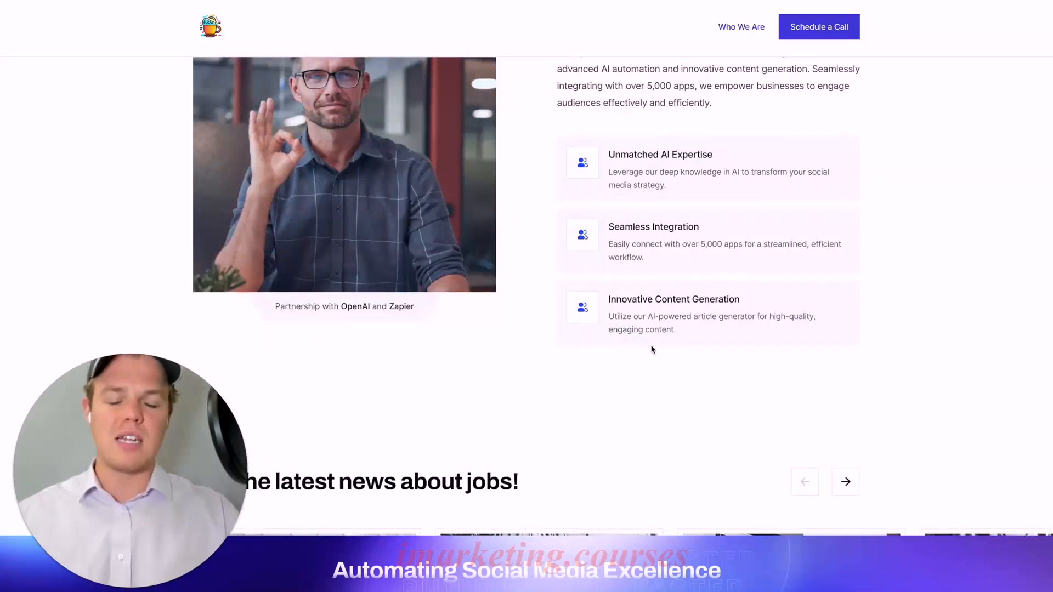
pyautogui.scroll(20, 652, 347)
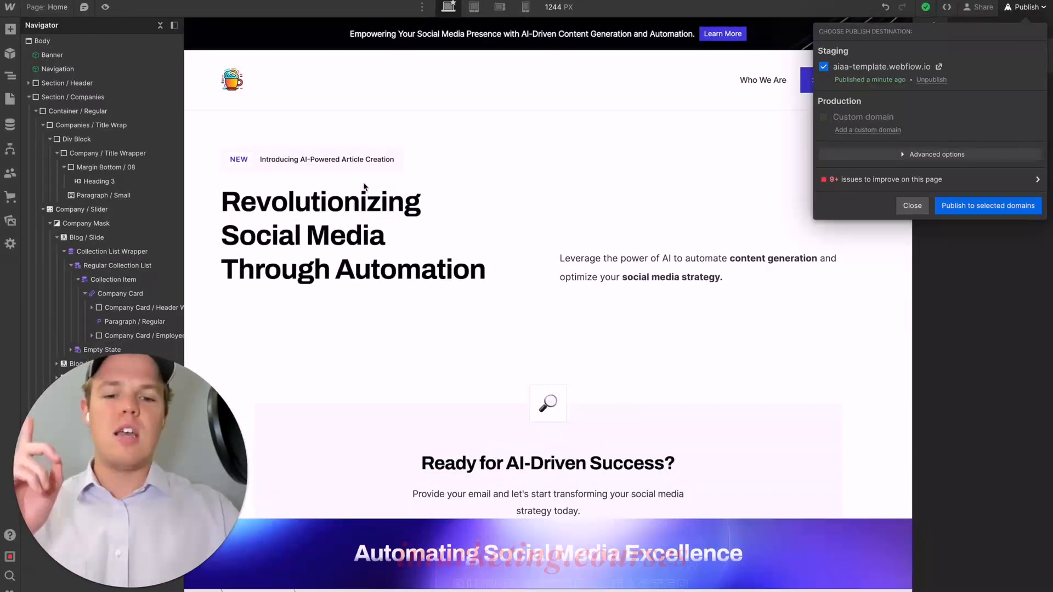
# Duplicate the "Ready for AI-Driven Success?" CTA section and cut the duplicate from above the logo grid.
pyautogui.click(364, 187)
pyautogui.scroll(-4, 384, 208)
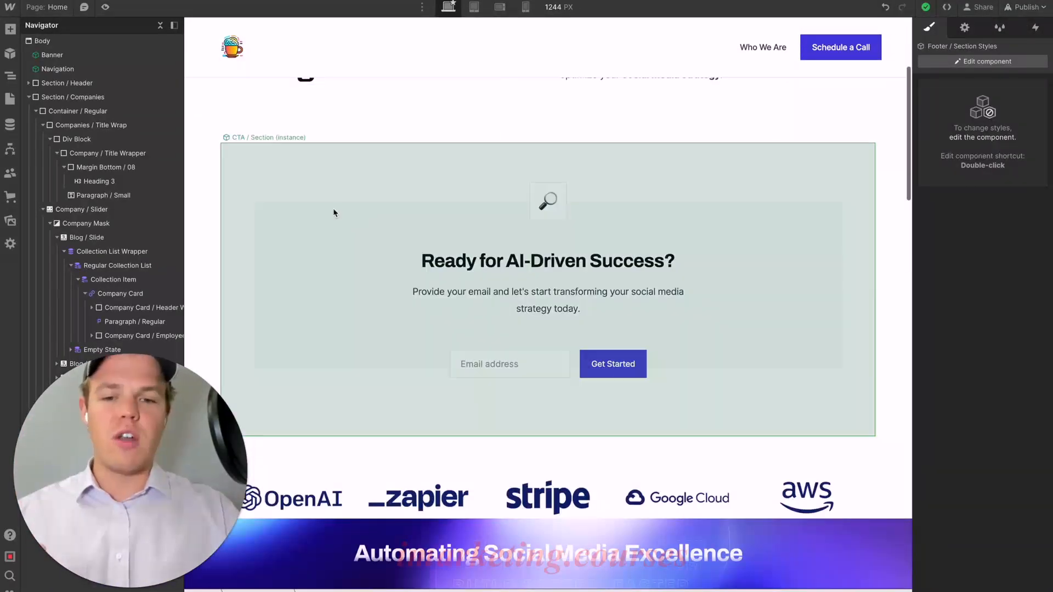
pyautogui.click(314, 174)
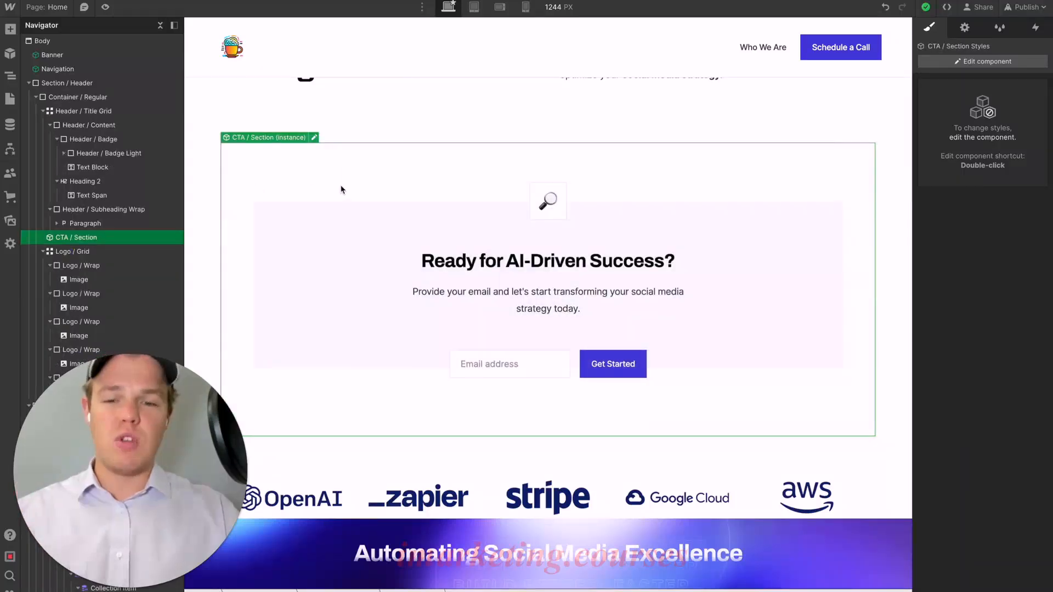
pyautogui.hotkey('ctrl', 'd')
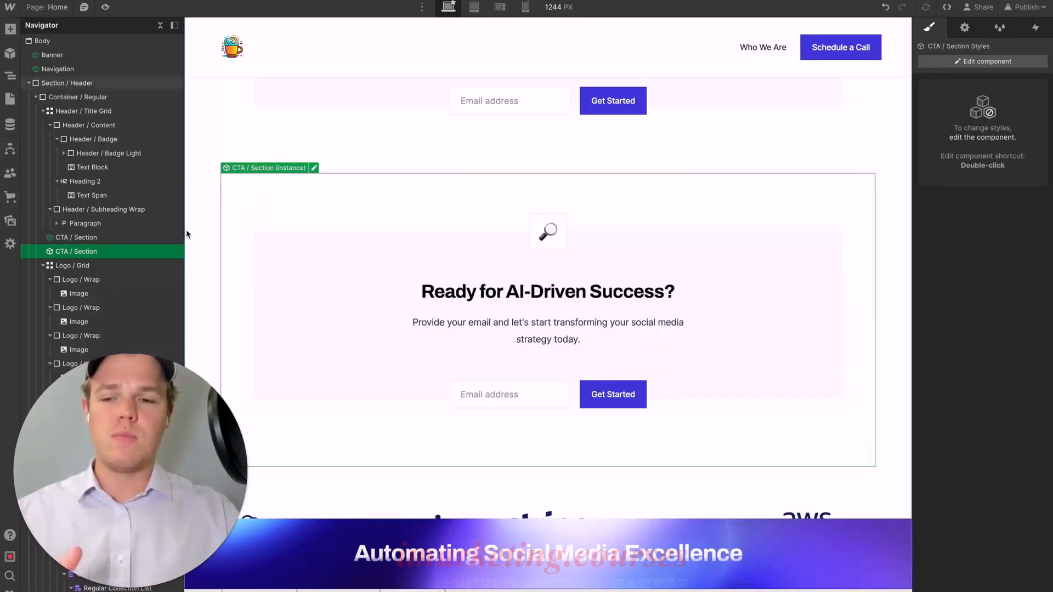
pyautogui.moveTo(65, 252)
pyautogui.mouseDown()
pyautogui.moveTo(69, 278)
pyautogui.moveTo(75, 247)
pyautogui.mouseUp()
pyautogui.press('Delete')
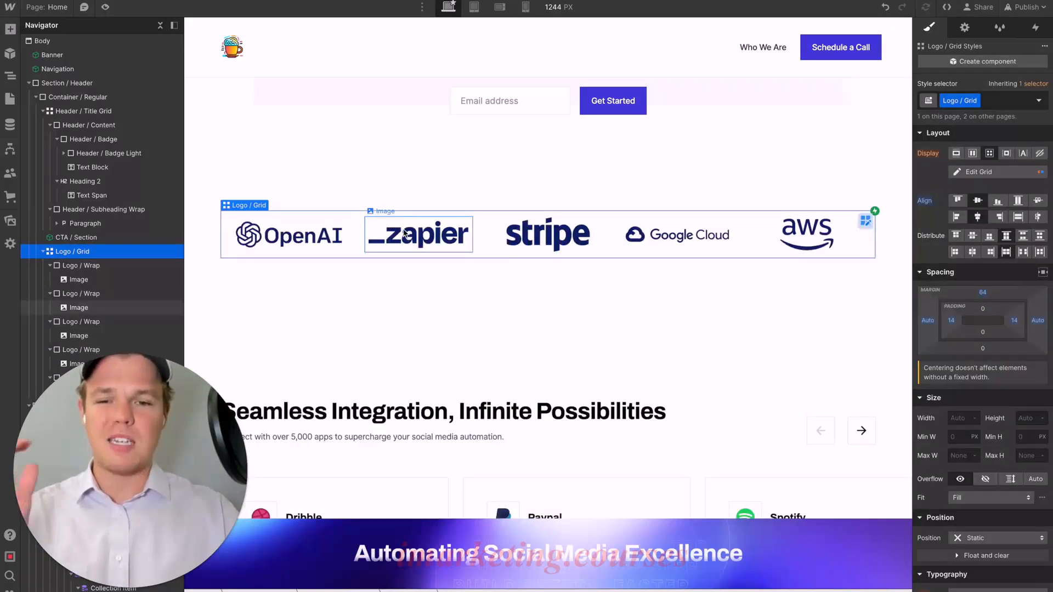
# Add a new section between Section / Regular and Blog / Section, and paste the CTA section into it.
pyautogui.scroll(-20, 403, 228)
pyautogui.click(394, 278)
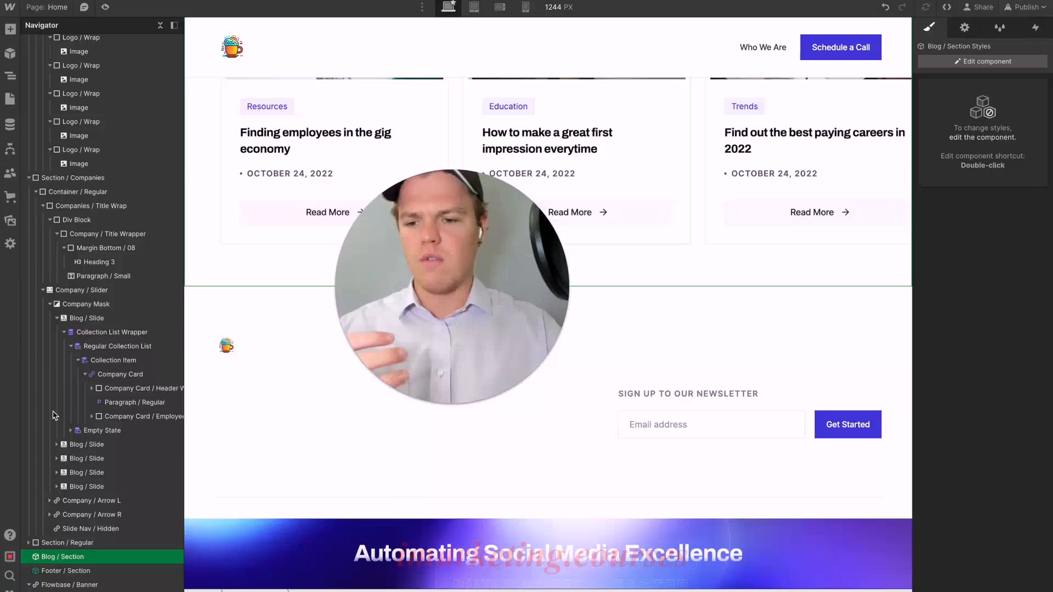
pyautogui.click(10, 31)
pyautogui.click(40, 110)
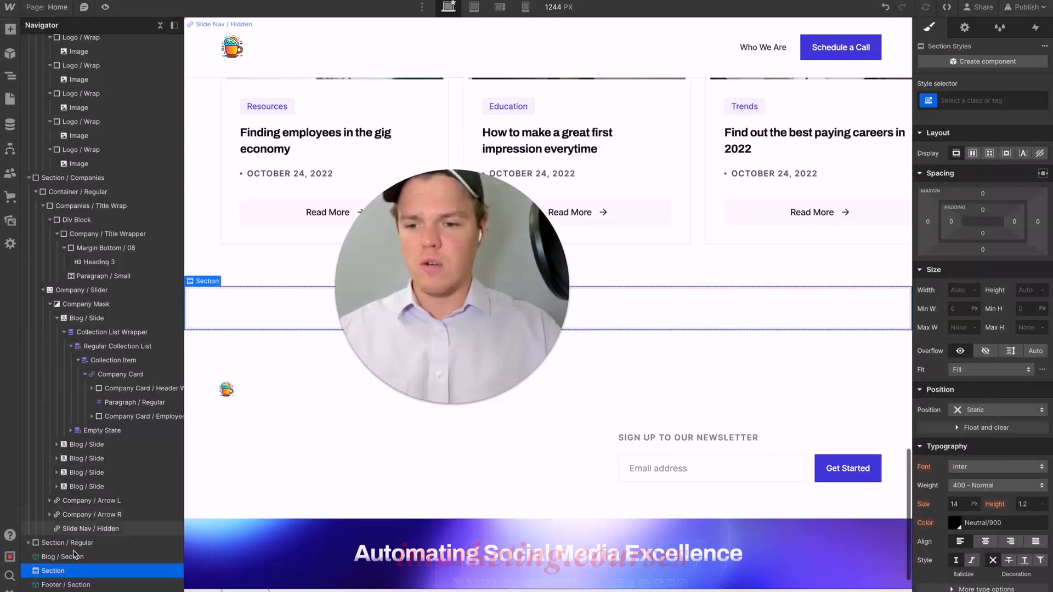
pyautogui.moveTo(53, 571); pyautogui.dragTo(57, 552)
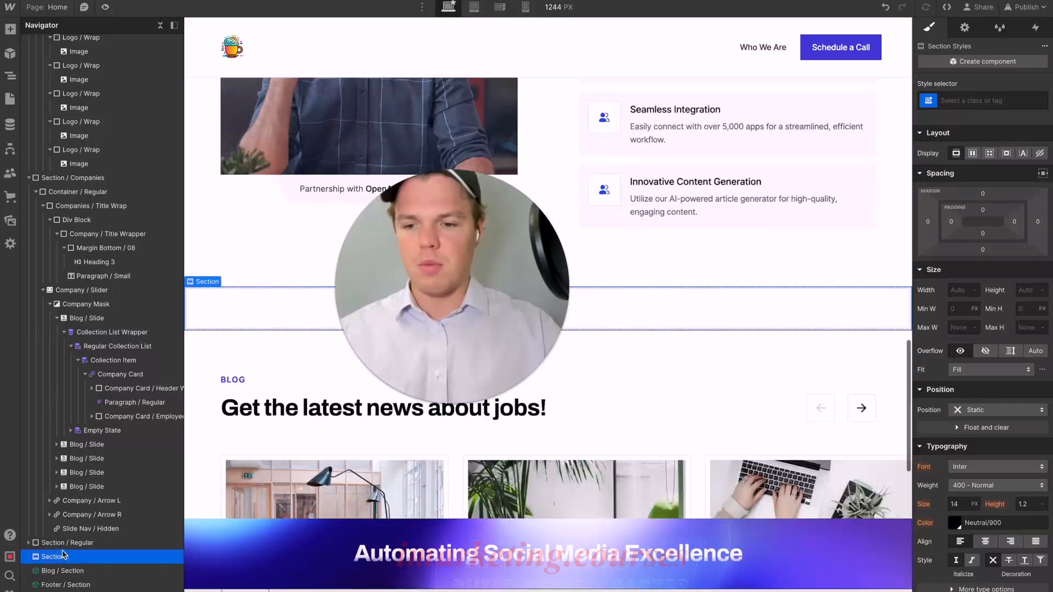
pyautogui.moveTo(159, 351); pyautogui.dragTo(133, 250)
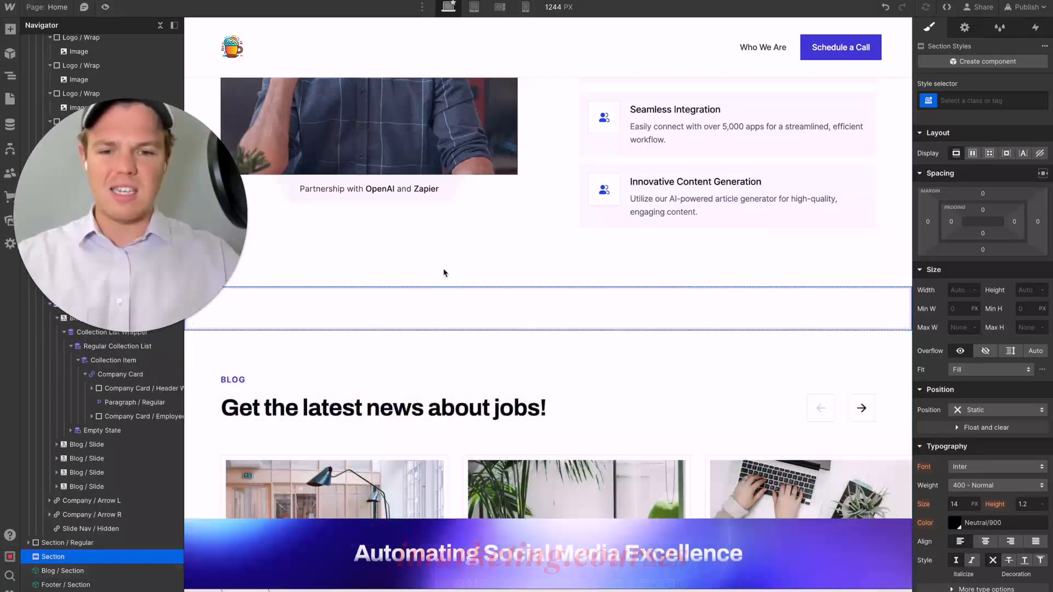
pyautogui.press('super+v')
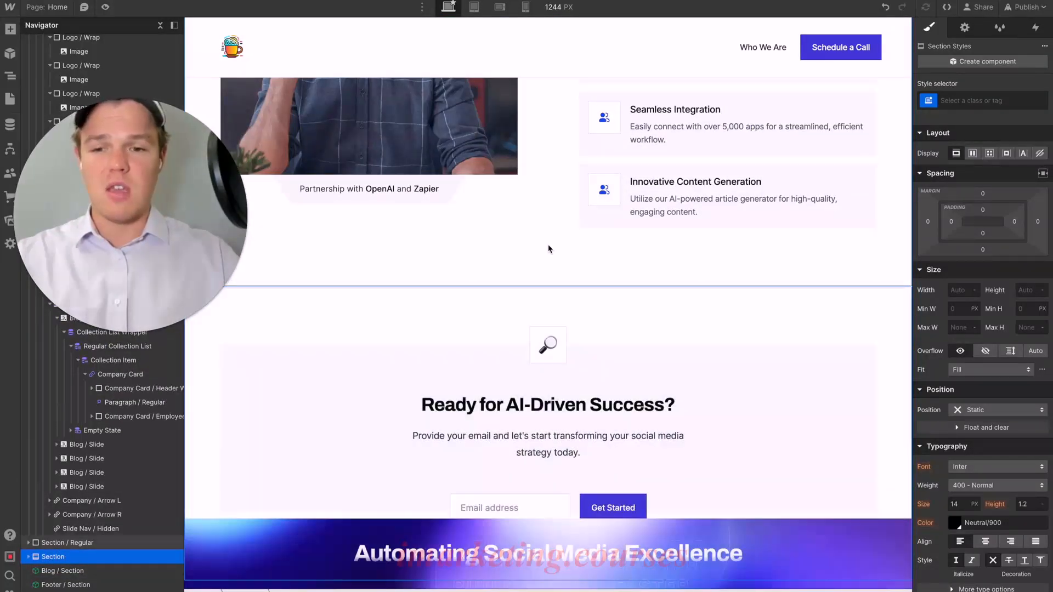
# Check the pasted "Ready for AI-Driven Success?" section above the blog, and publish the site.
pyautogui.click(548, 247)
pyautogui.scroll(-5, 548, 247)
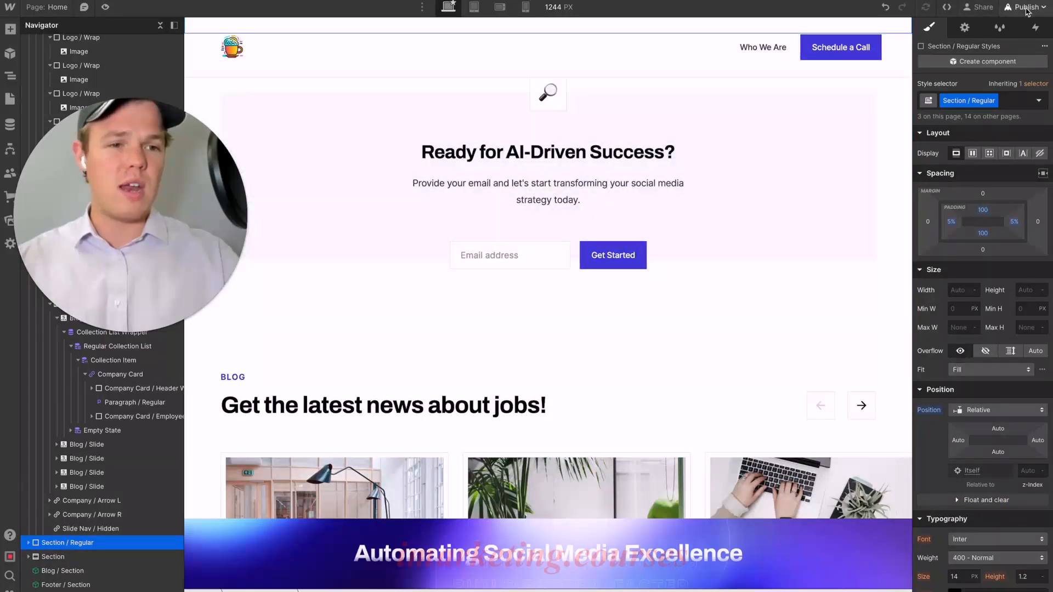
pyautogui.click(1025, 7)
pyautogui.click(982, 204)
pyautogui.moveTo(216, 208); pyautogui.dragTo(216, 465)
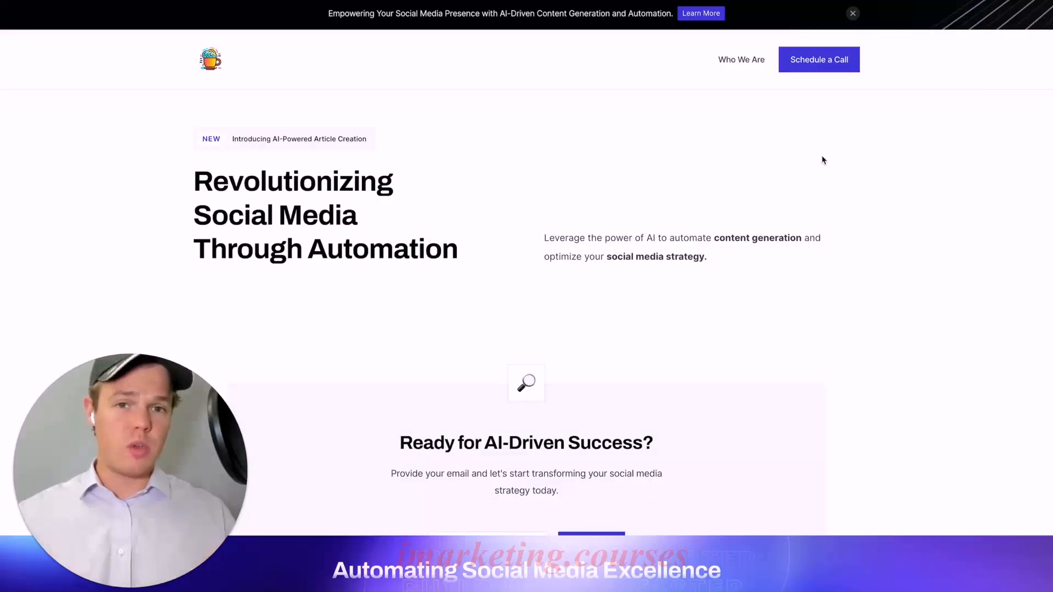
# Review the published home page, including both email call-to-action sections, the blog cards and the footer newsletter form.
pyautogui.scroll(-1, 801, 220)
pyautogui.scroll(-15, 800, 227)
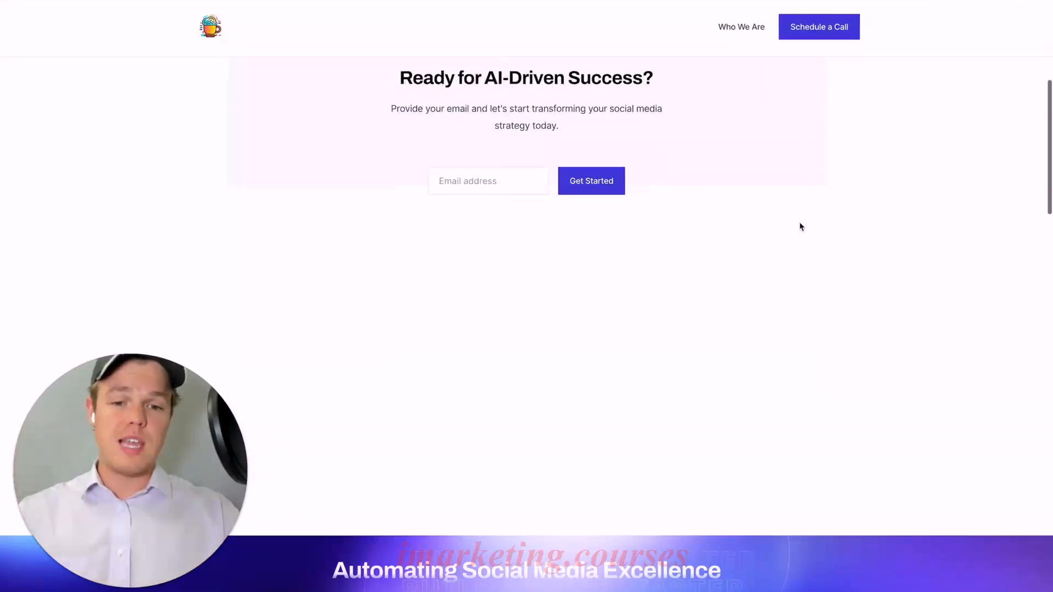
pyautogui.scroll(-10, 801, 227)
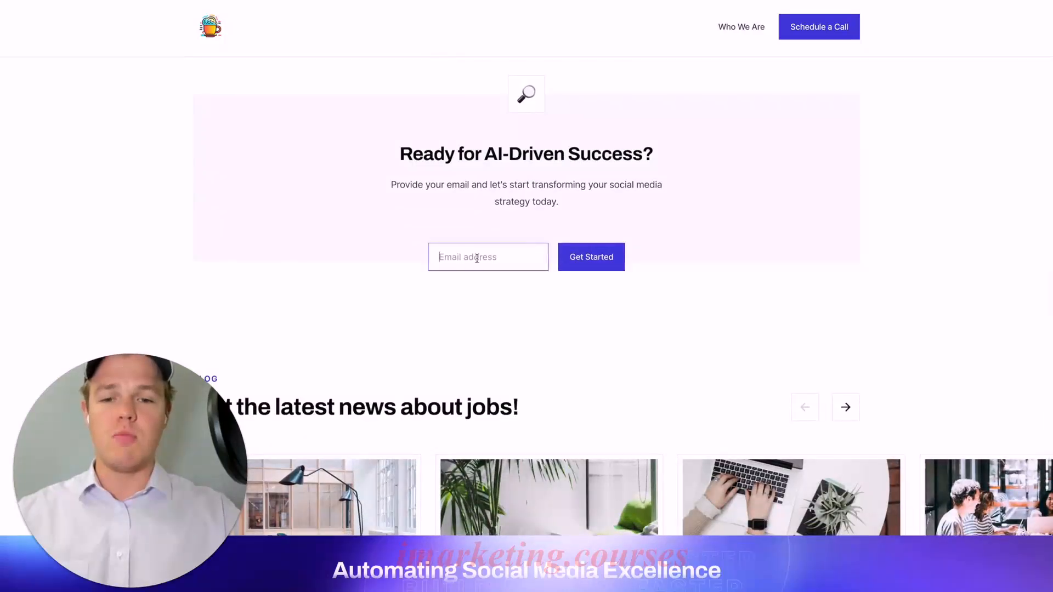
pyautogui.scroll(-9, 665, 172)
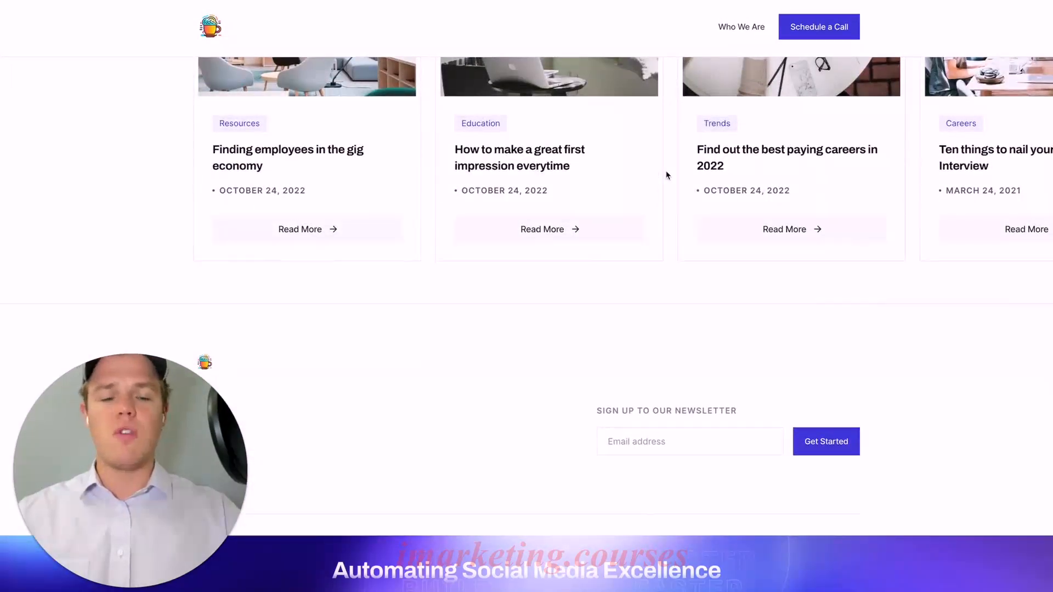
pyautogui.scroll(10, 666, 174)
pyautogui.scroll(-7, 666, 175)
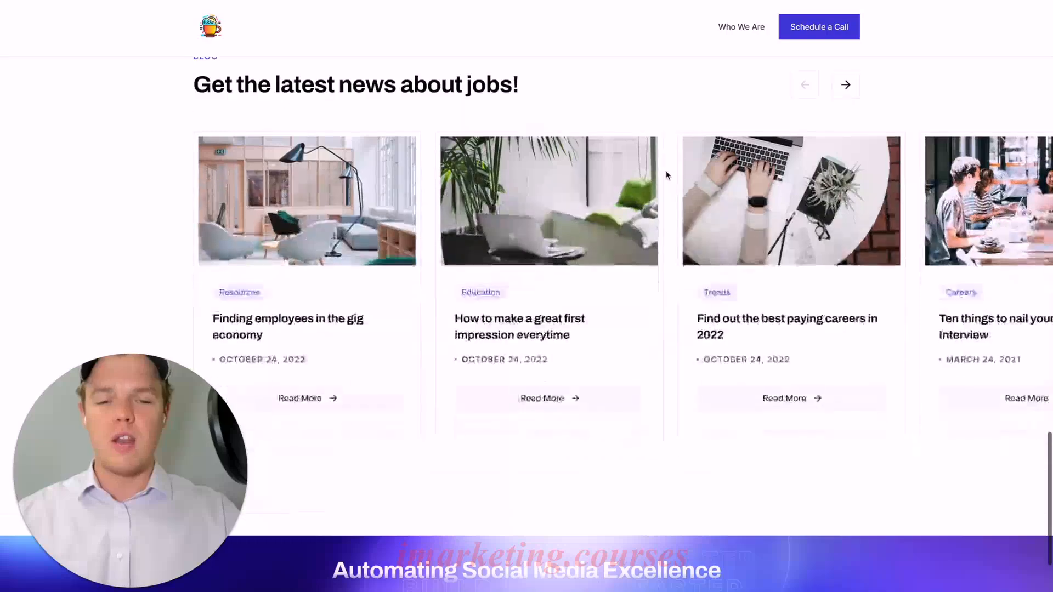
pyautogui.scroll(-1, 668, 174)
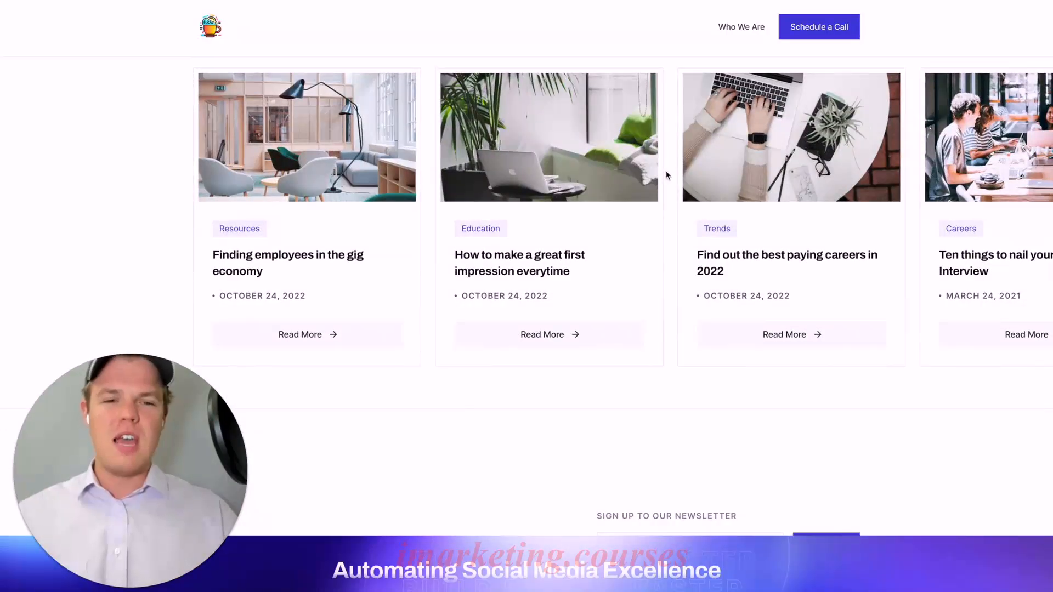
pyautogui.scroll(15, 667, 175)
pyautogui.scroll(-13, 667, 174)
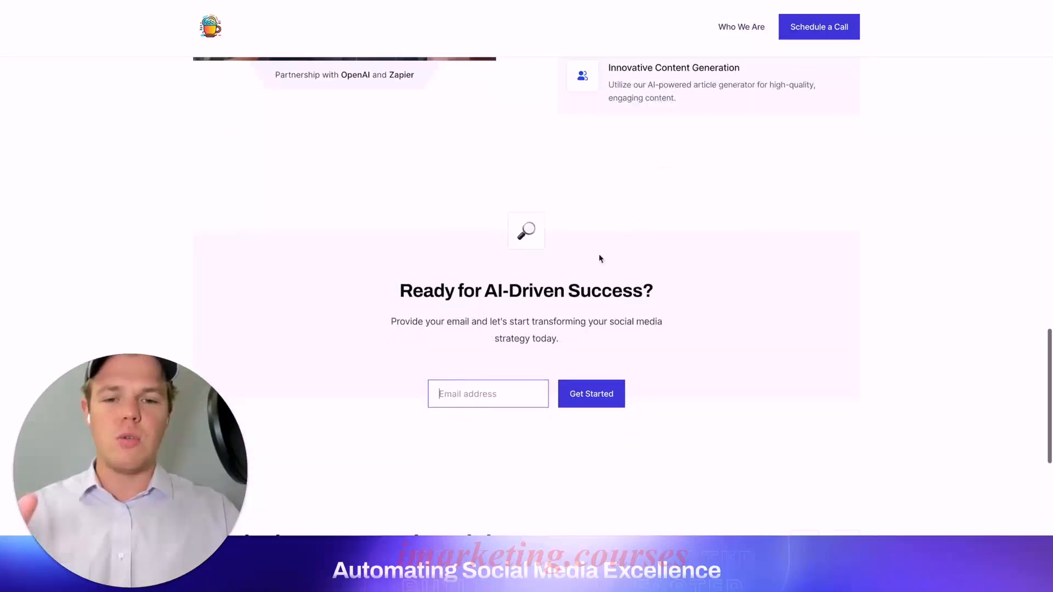
pyautogui.scroll(-7, 482, 393)
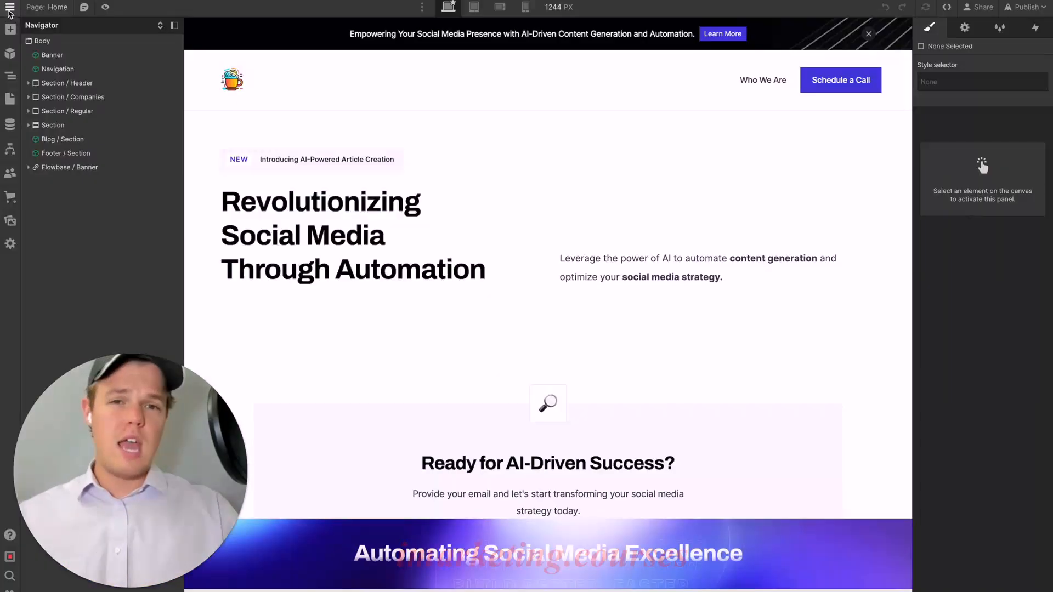
# Open the AIAA Template site settings and examine the general name, folder, favicon and webclip options.
pyautogui.click(10, 7)
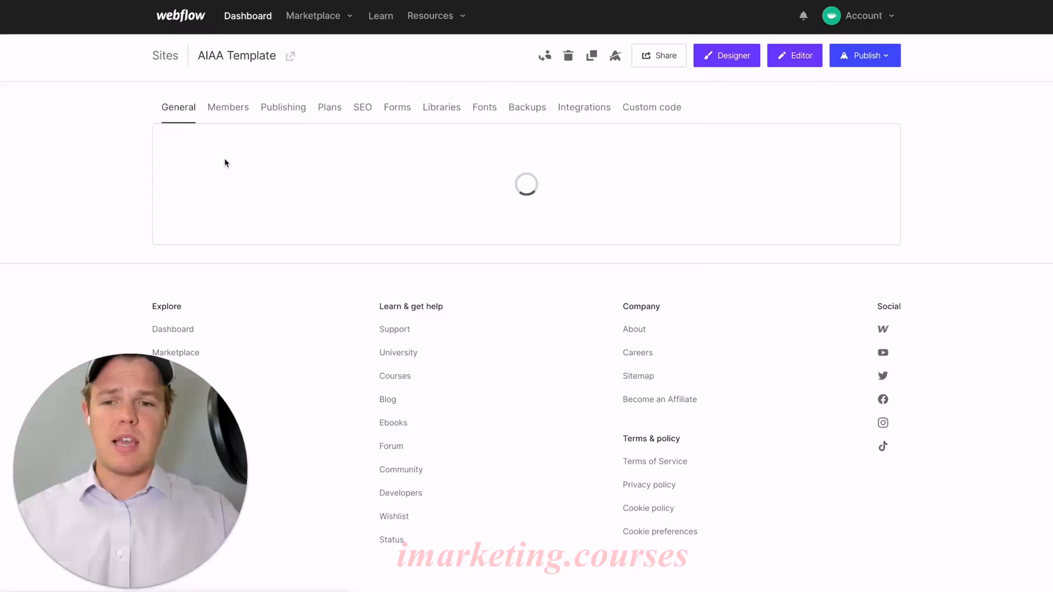
pyautogui.scroll(-1, 134, 188)
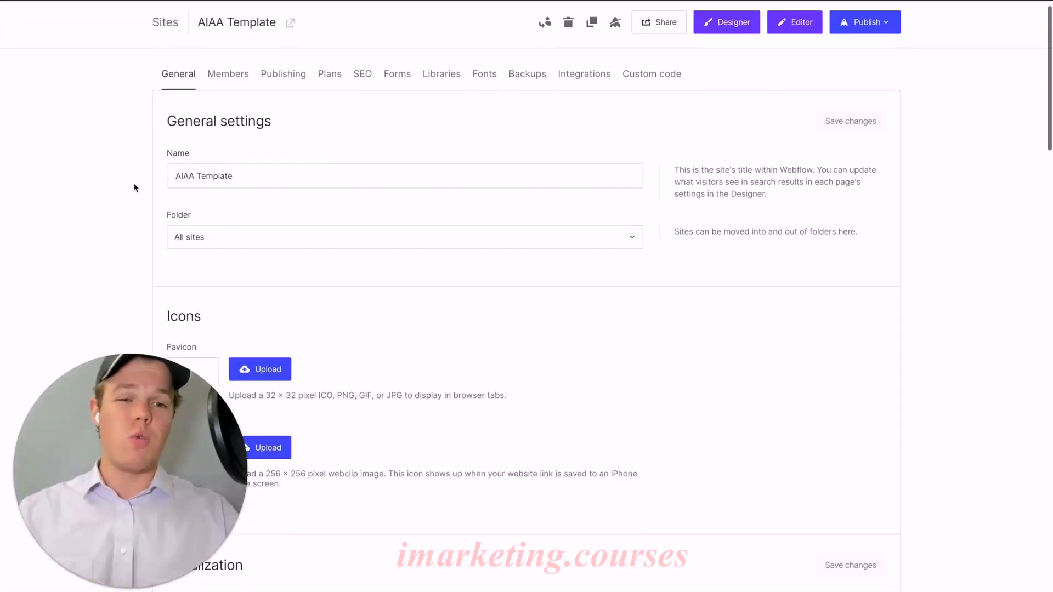
pyautogui.scroll(-1, 134, 188)
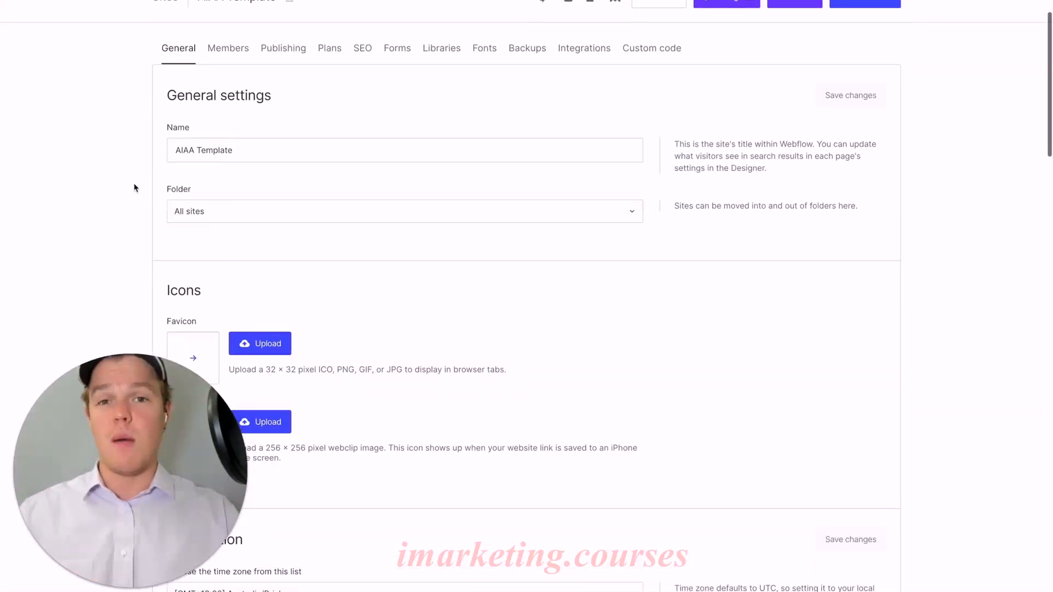
pyautogui.scroll(1, 135, 187)
pyautogui.scroll(-1, 135, 188)
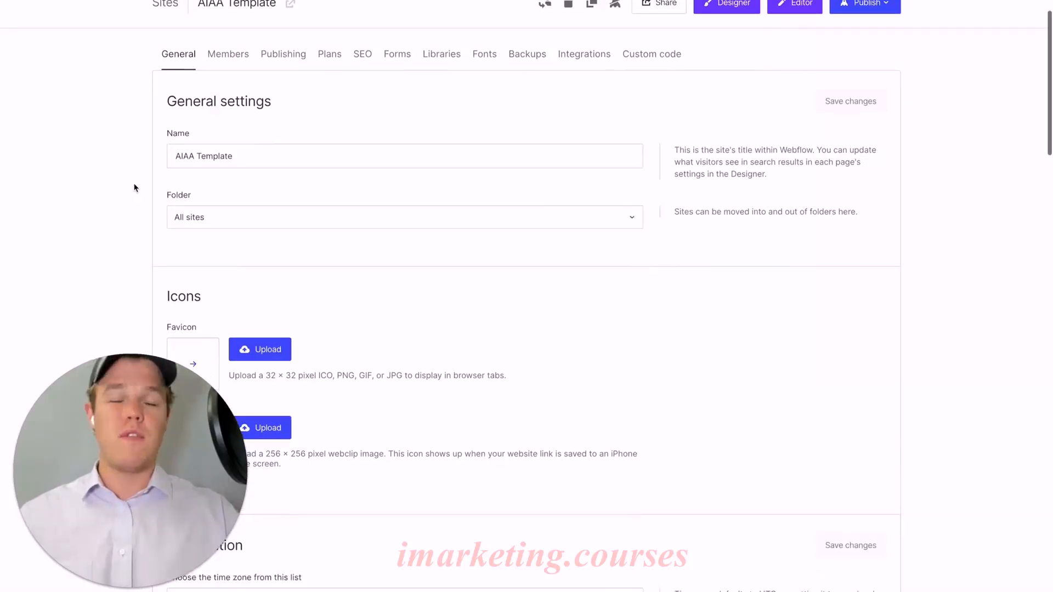
pyautogui.click(255, 158)
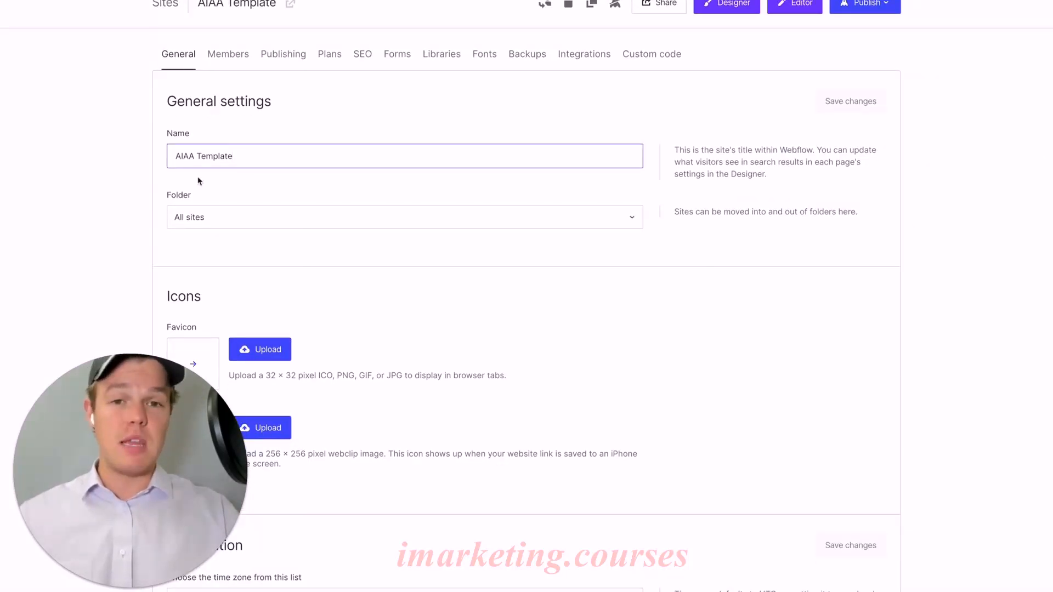
pyautogui.scroll(1, 139, 189)
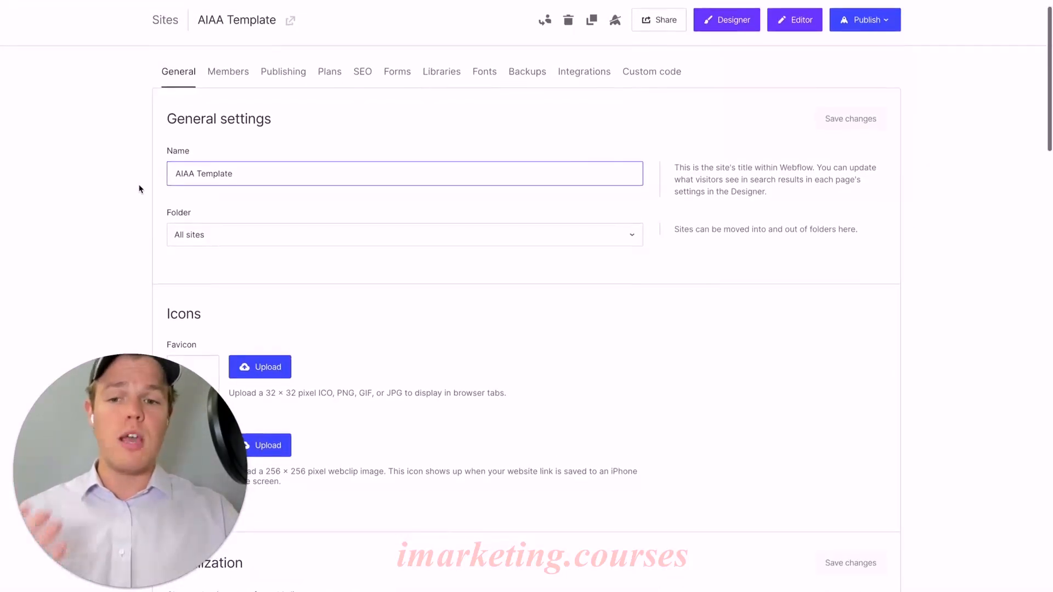
pyautogui.scroll(-5, 138, 189)
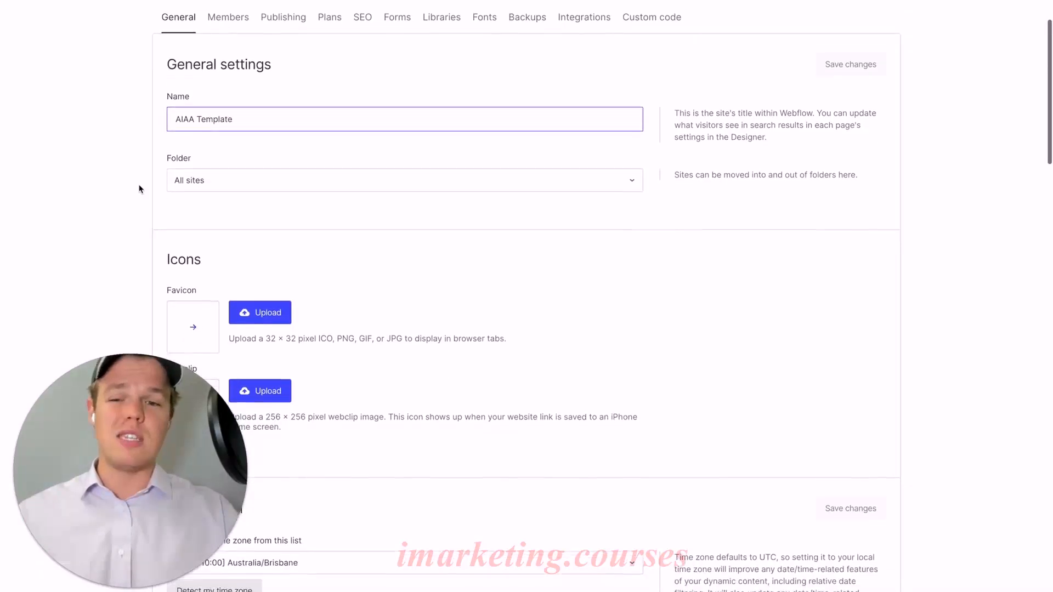
pyautogui.moveTo(102, 457); pyautogui.dragTo(481, 209)
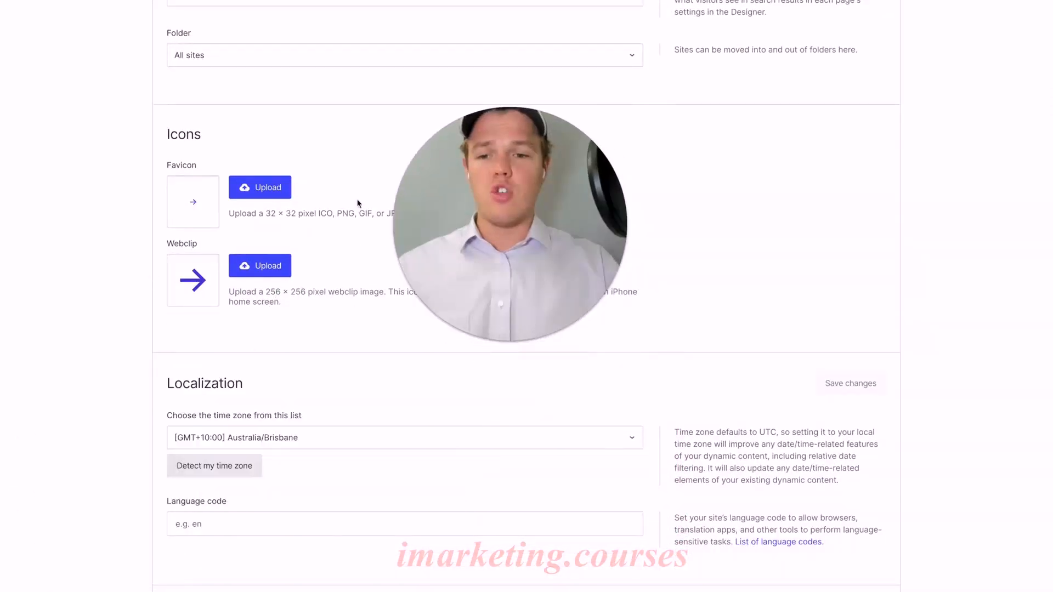
# Examine the site's localization, website password, showcase, Webflow branding and overview settings.
pyautogui.scroll(-1, 193, 237)
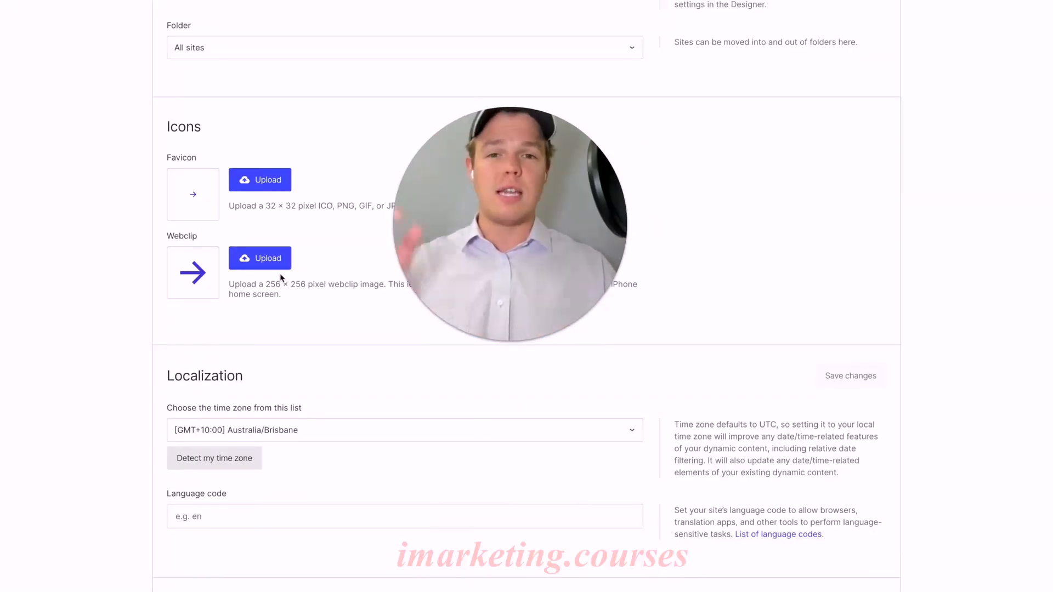
pyautogui.scroll(-4, 280, 273)
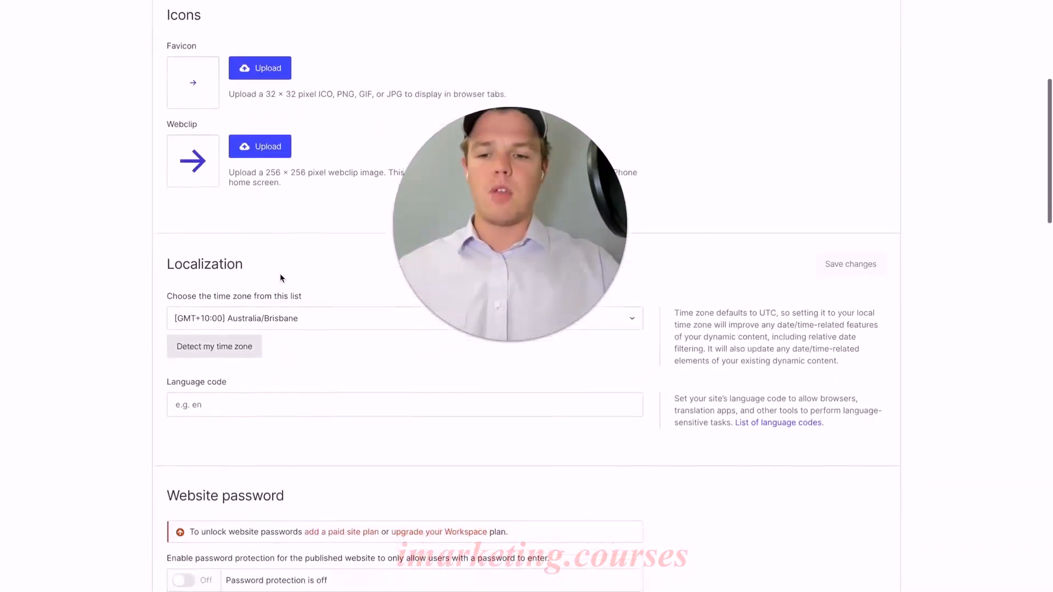
pyautogui.scroll(-2, 315, 228)
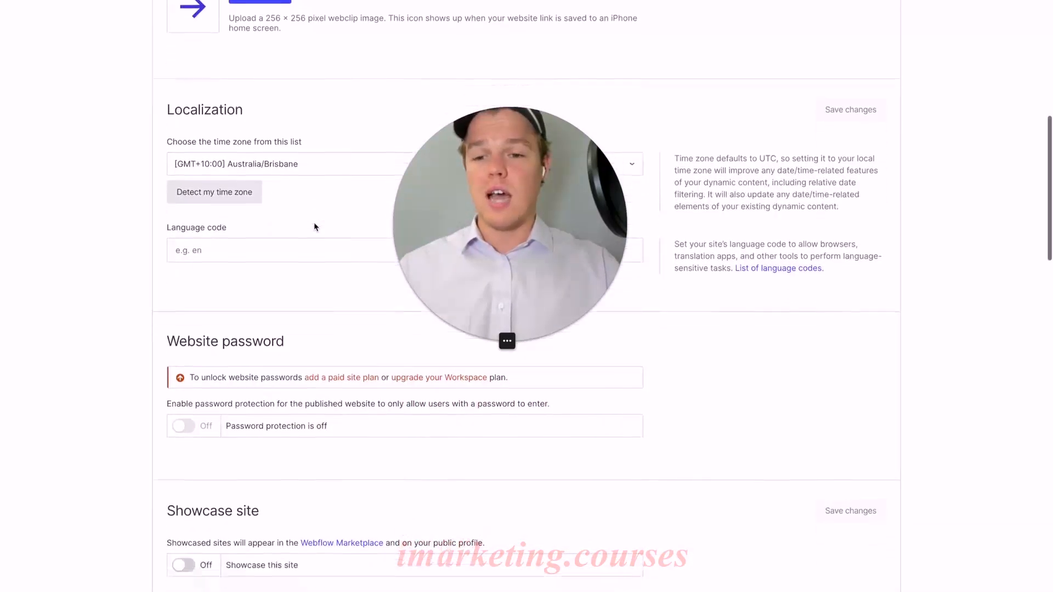
pyautogui.scroll(-3, 356, 280)
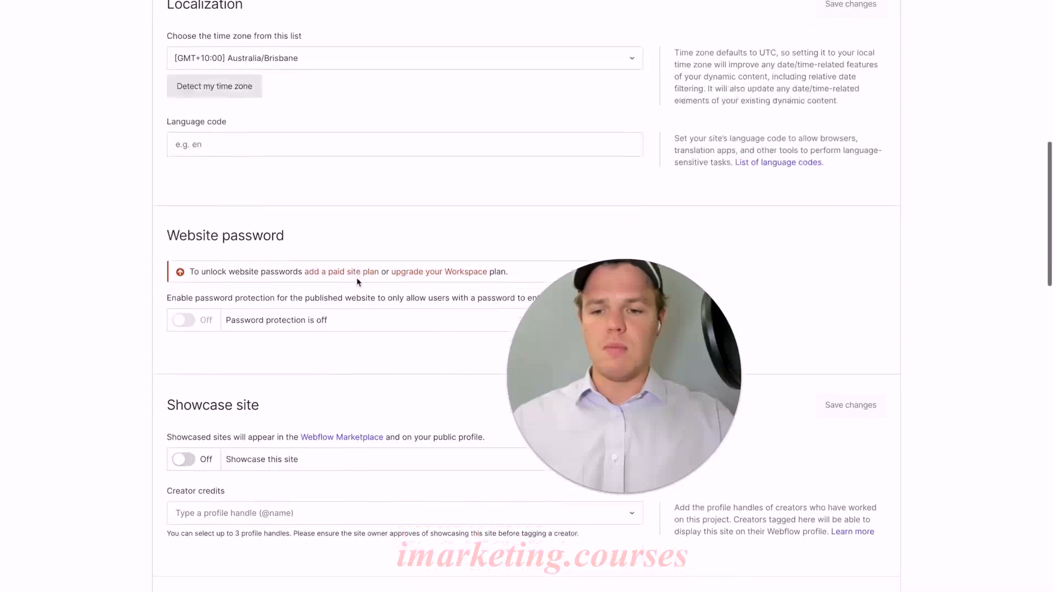
pyautogui.scroll(-5, 230, 253)
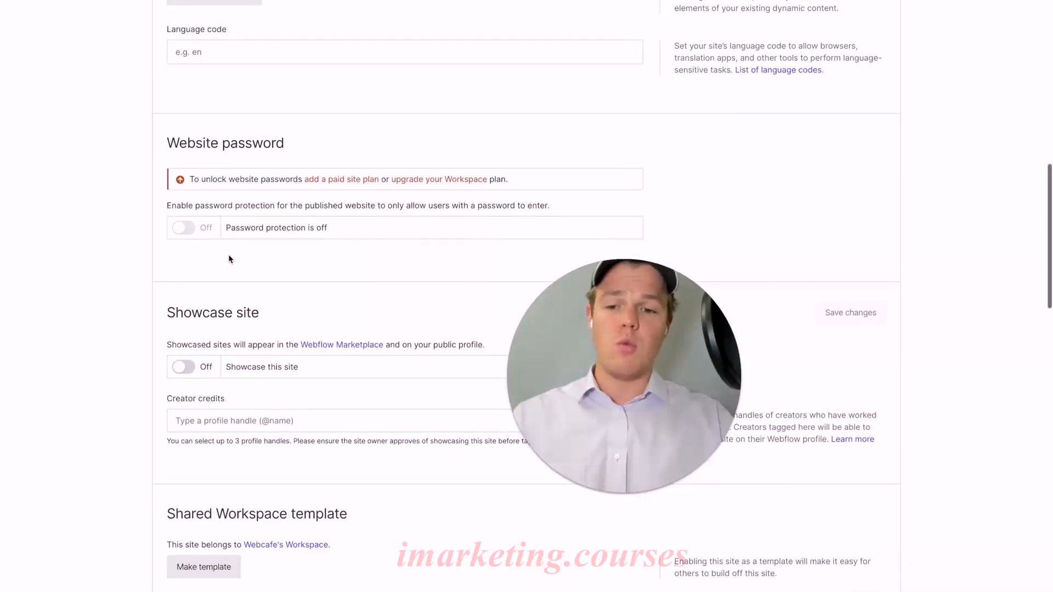
pyautogui.scroll(-5, 229, 259)
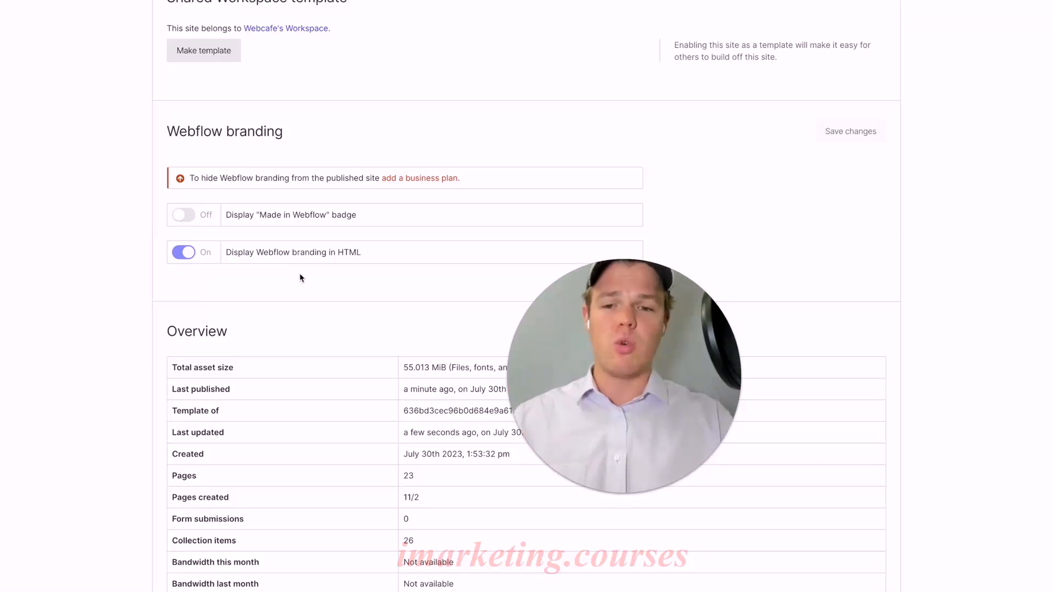
pyautogui.scroll(-2, 301, 276)
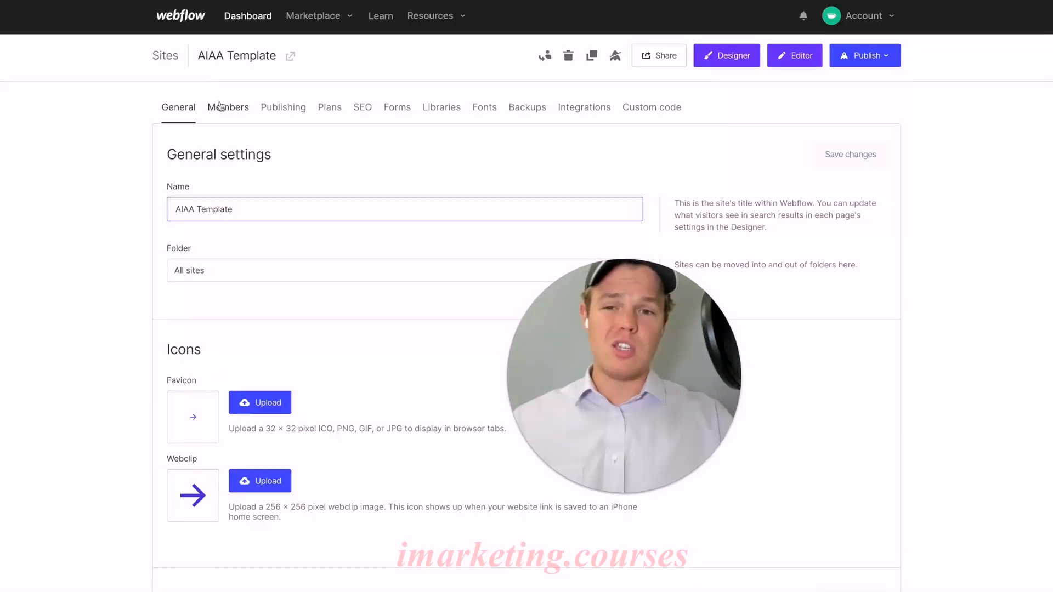
# Examine the site's member settings for site access, content editors and editor branding.
pyautogui.click(220, 107)
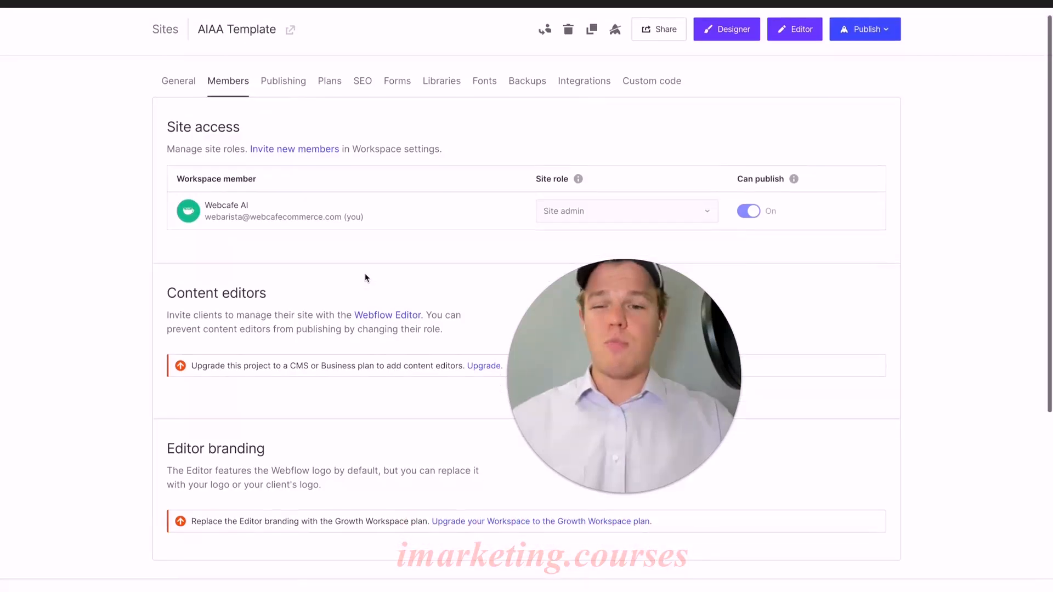
pyautogui.scroll(-6, 356, 252)
pyautogui.scroll(6, 349, 226)
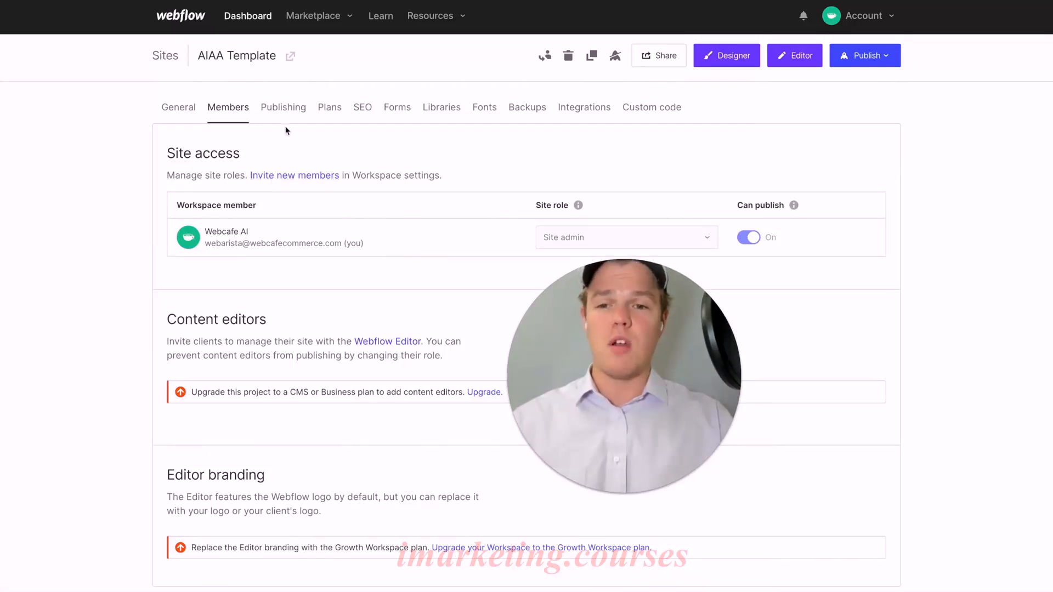
# Examine the site's publishing settings for staging, the production domain, 301 redirects, advanced options and SSL certificates.
pyautogui.click(290, 111)
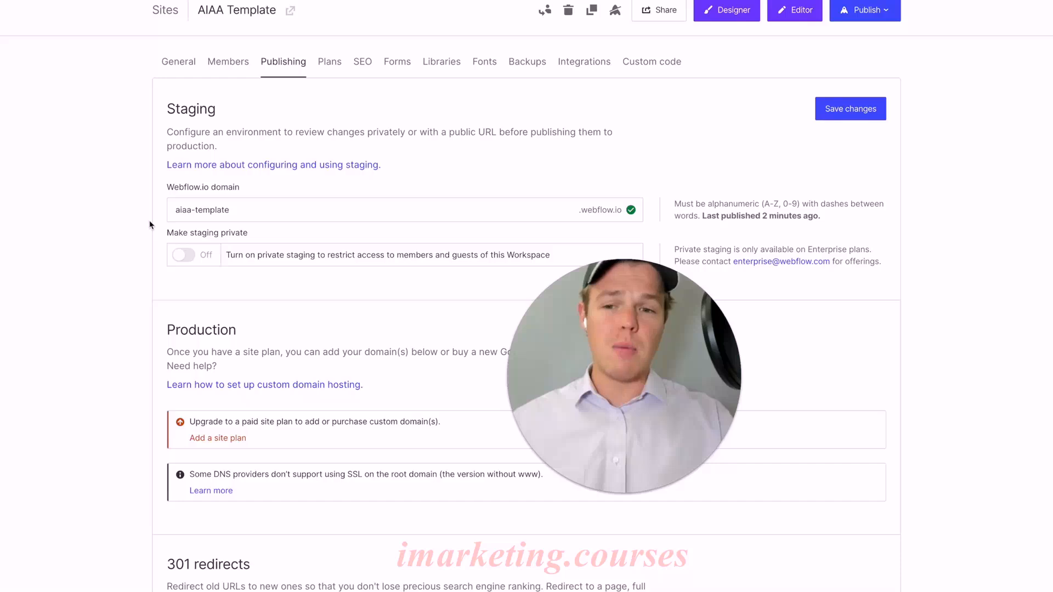
pyautogui.scroll(-1, 151, 226)
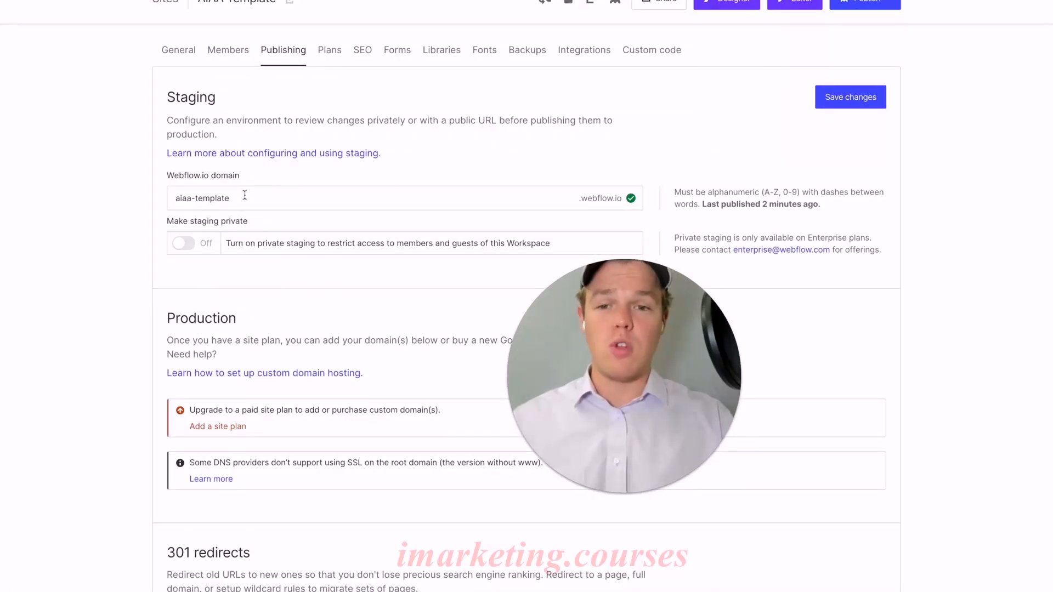
pyautogui.scroll(-5, 177, 220)
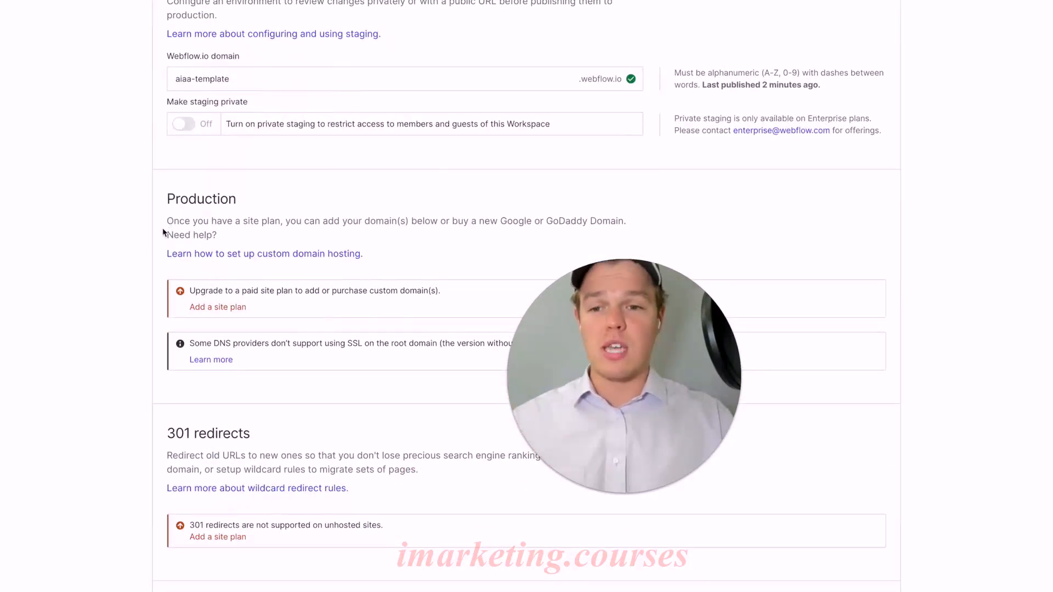
pyautogui.scroll(2, 163, 232)
pyautogui.scroll(-10, 163, 232)
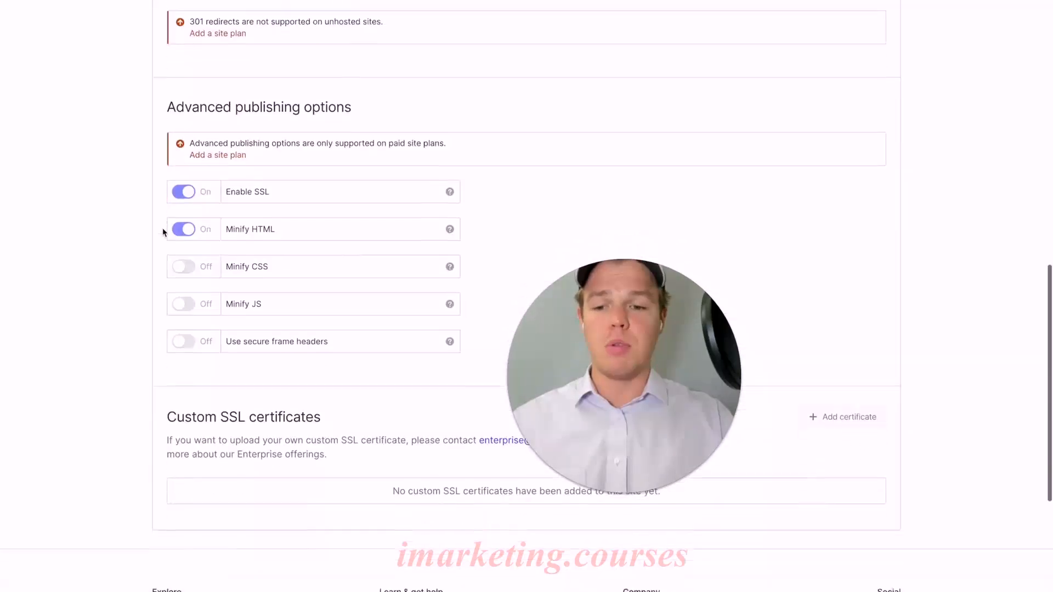
pyautogui.scroll(1, 163, 232)
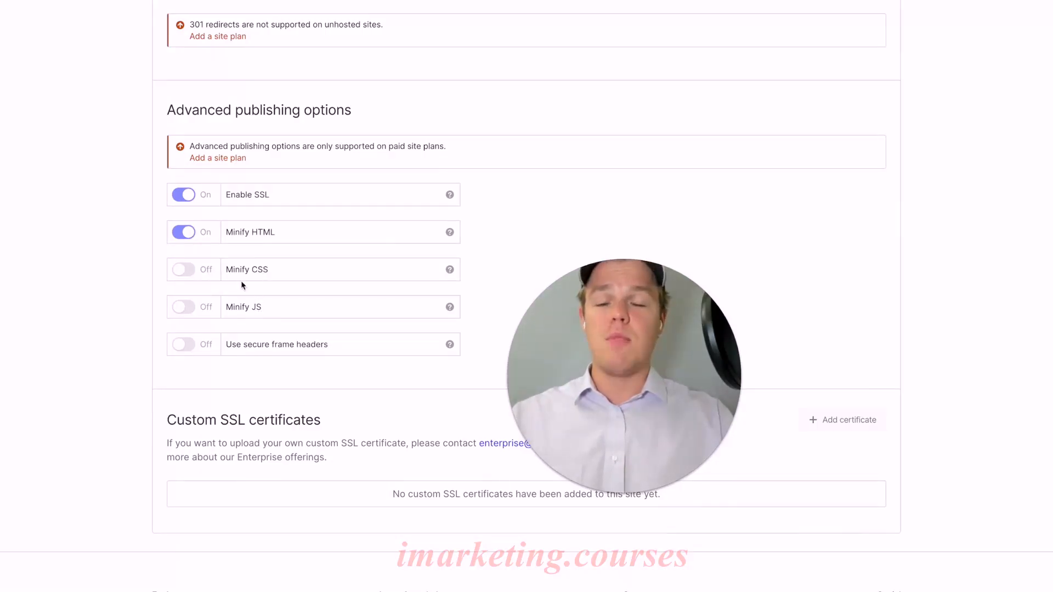
pyautogui.scroll(1, 252, 301)
pyautogui.scroll(-3, 251, 301)
# Examine the site's hosting plans and their pricing in the site settings.
pyautogui.scroll(5, 253, 303)
pyautogui.scroll(10, 252, 303)
pyautogui.click(331, 108)
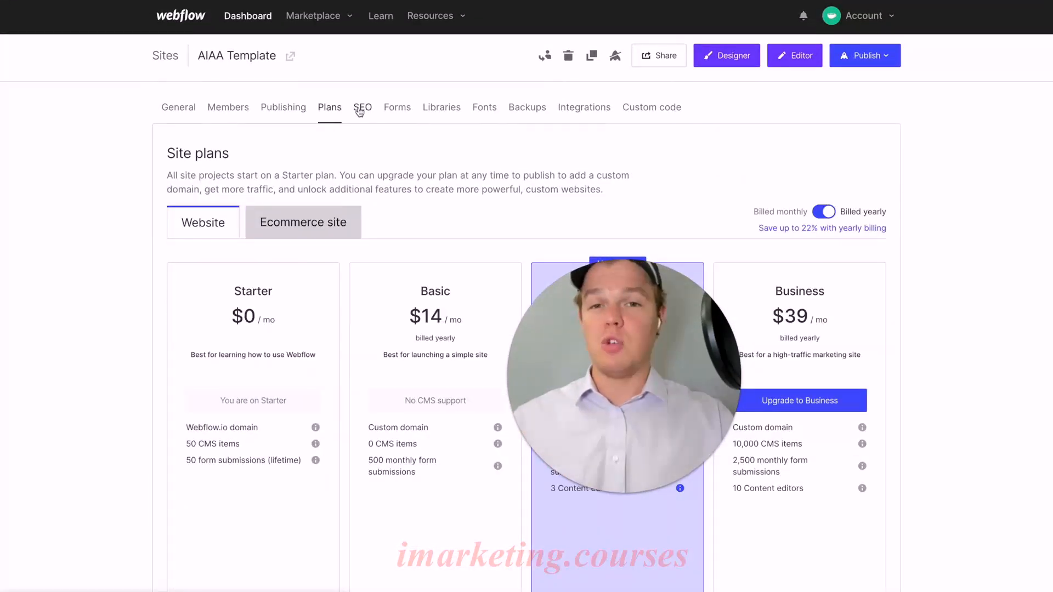
# Examine the site's SEO settings for indexing, robots.txt, sitemap, Google site verification and global canonical tag URL.
pyautogui.click(360, 110)
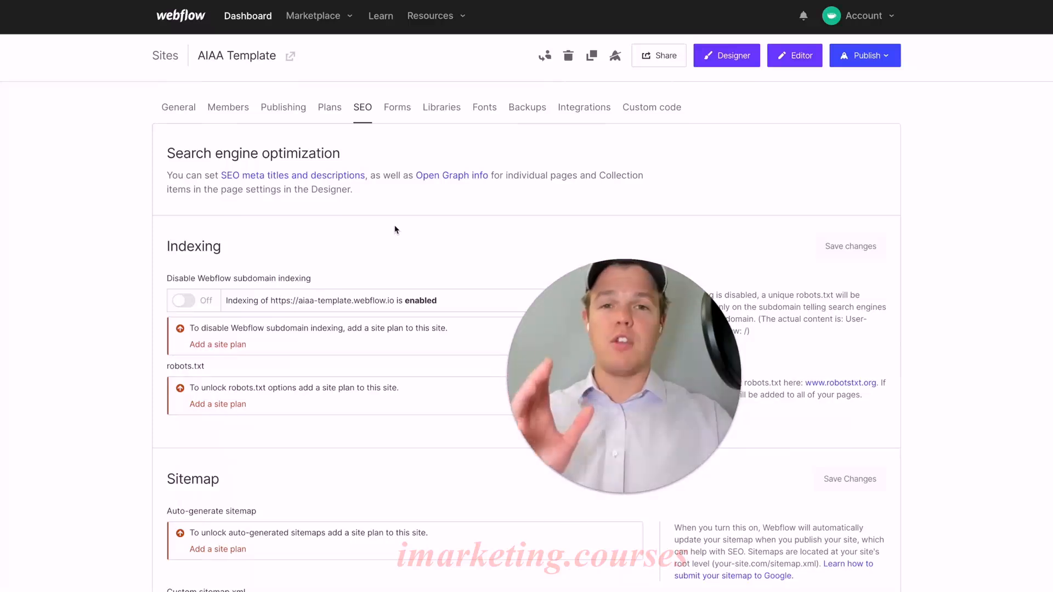
pyautogui.scroll(-1, 395, 229)
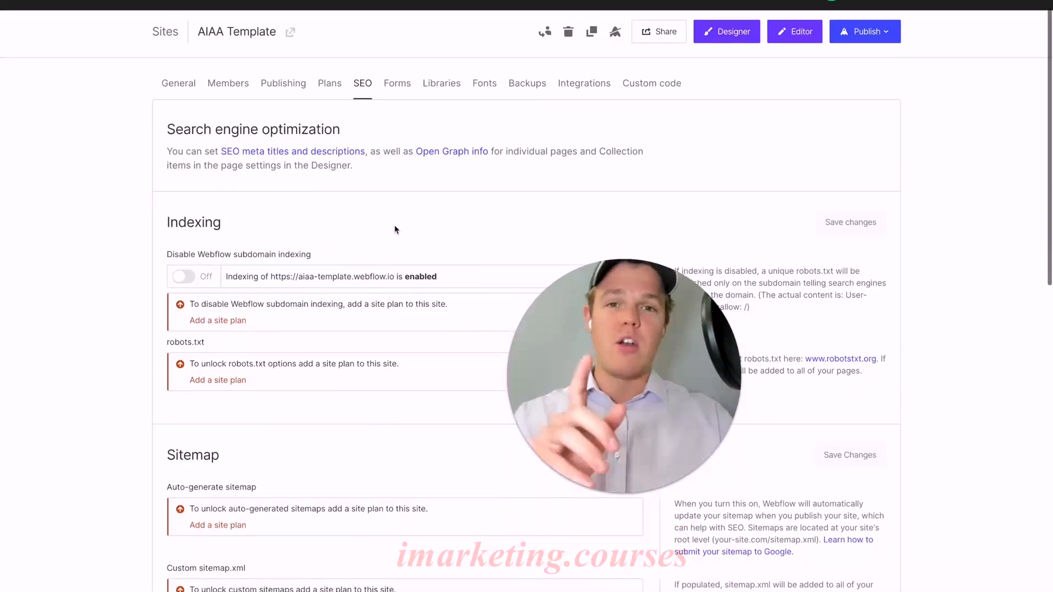
pyautogui.scroll(-3, 395, 229)
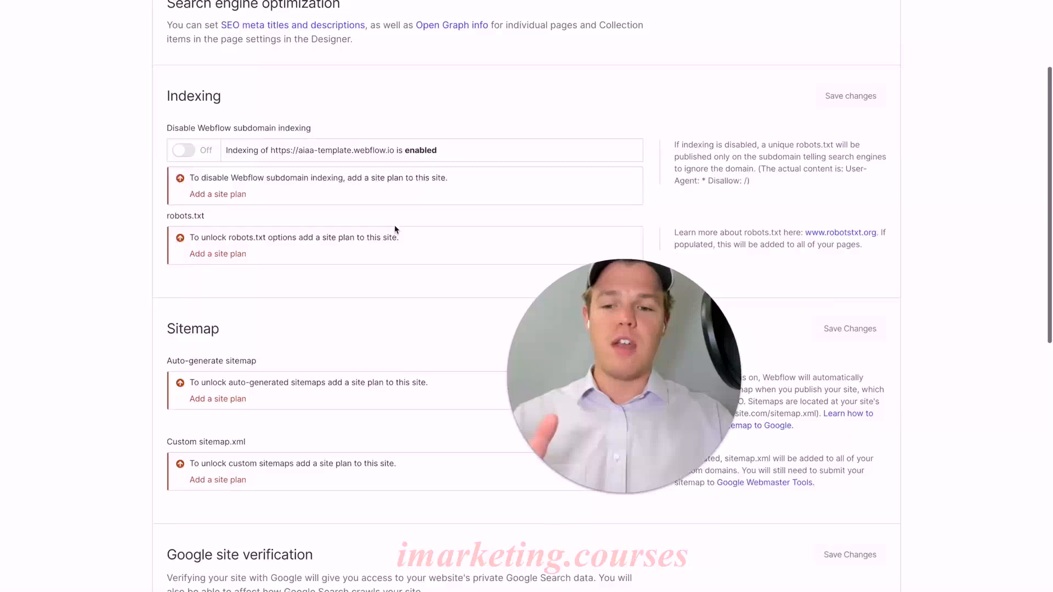
pyautogui.scroll(-2, 241, 188)
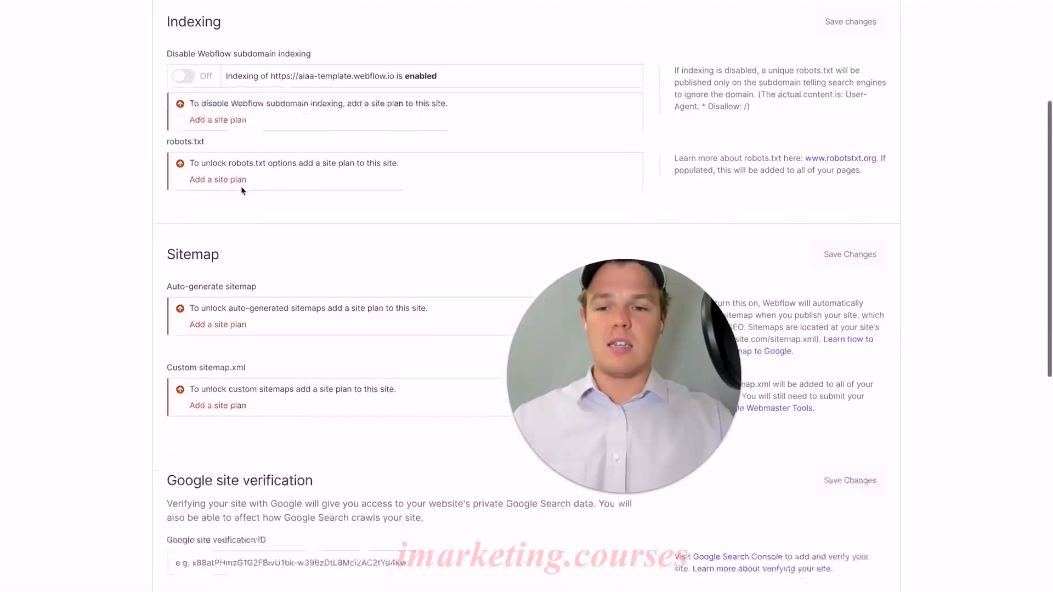
pyautogui.scroll(-2, 248, 255)
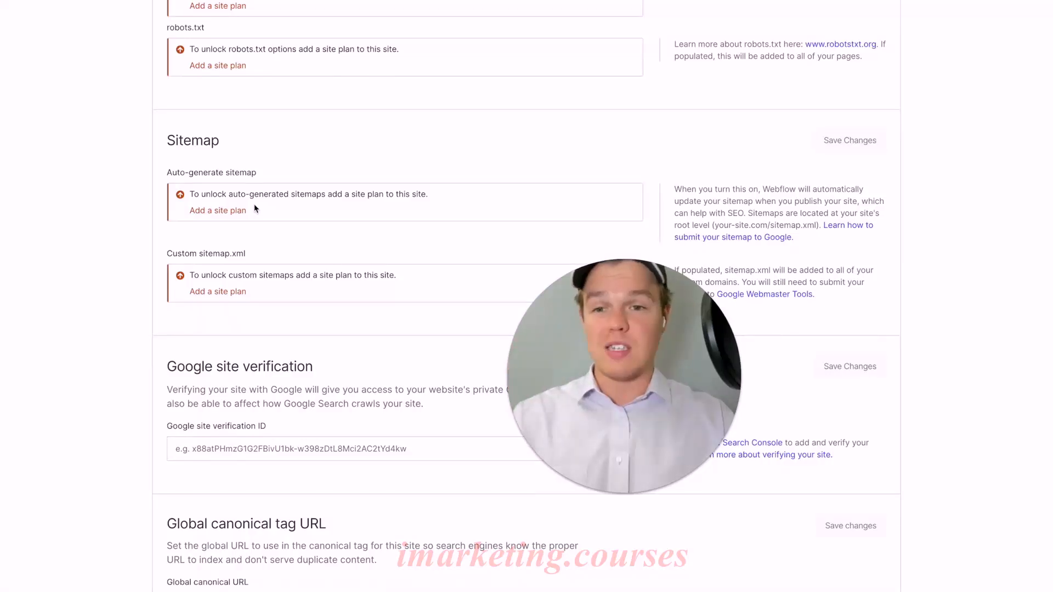
pyautogui.scroll(-3, 278, 223)
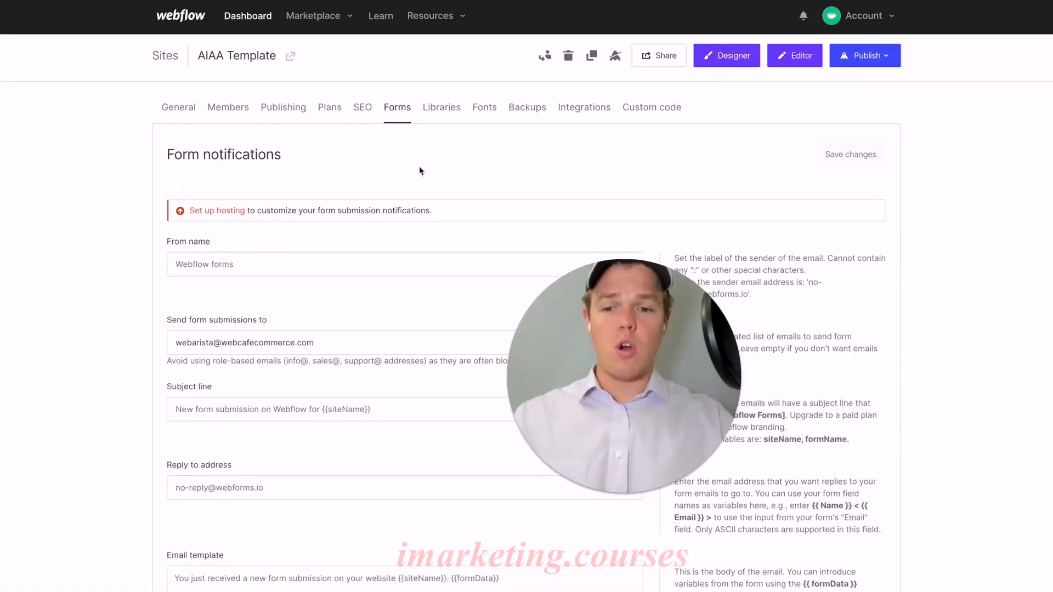
# Set the From name of the site's form notifications to "Cold Lead".
pyautogui.scroll(-2, 419, 171)
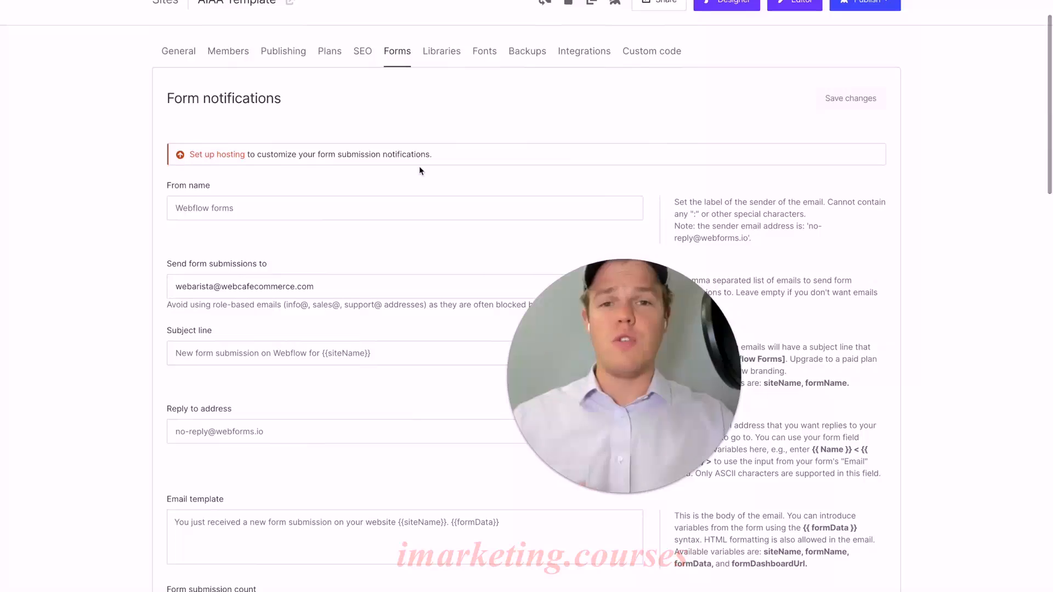
pyautogui.scroll(-2, 419, 170)
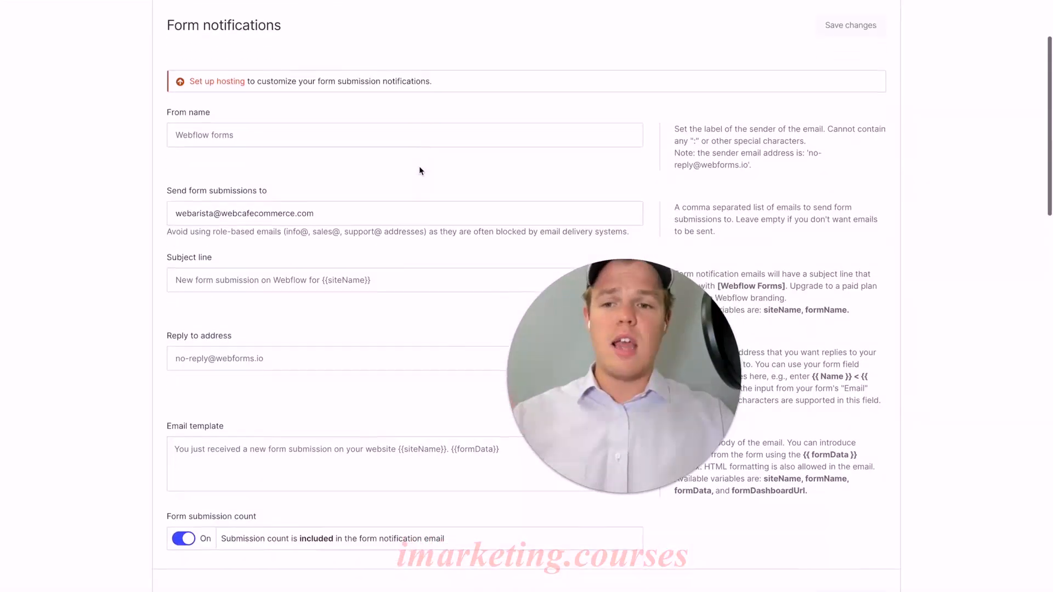
pyautogui.click(379, 134)
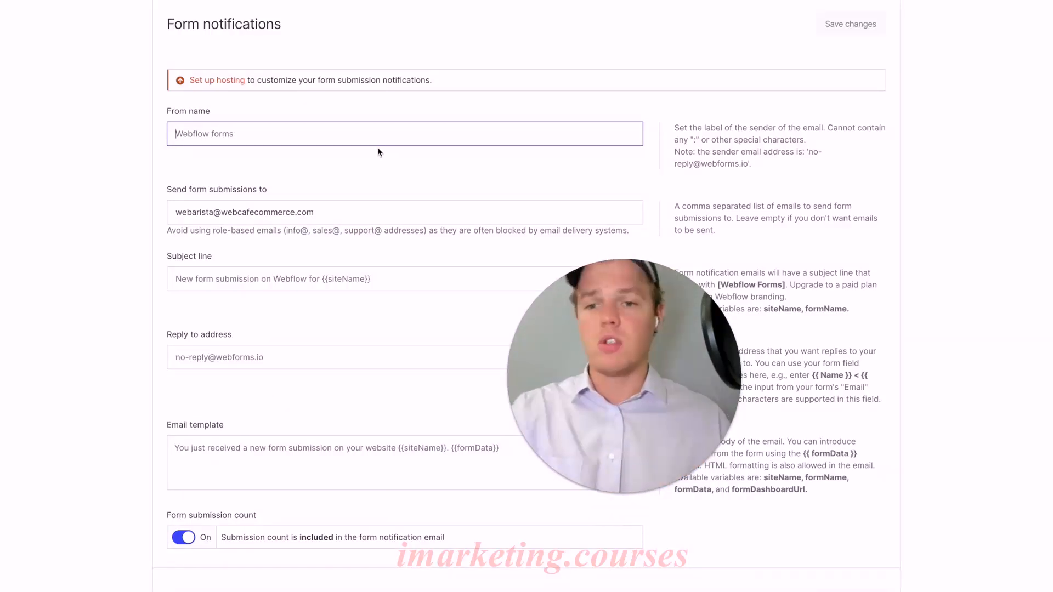
pyautogui.write('CO')
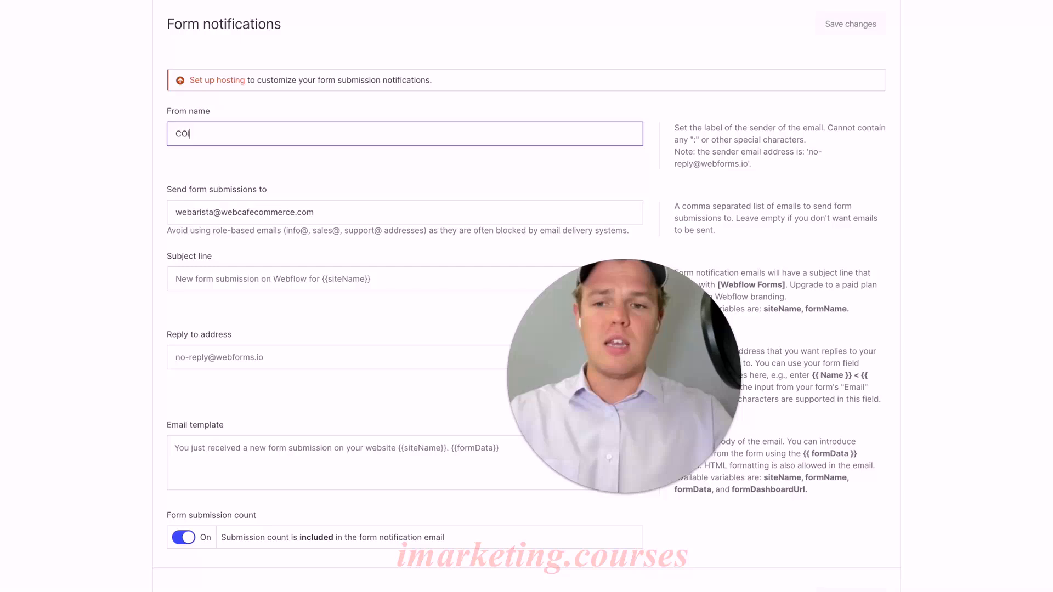
pyautogui.press('BackSpace')
pyautogui.press('BackSpace')
pyautogui.write('Cold Lead')
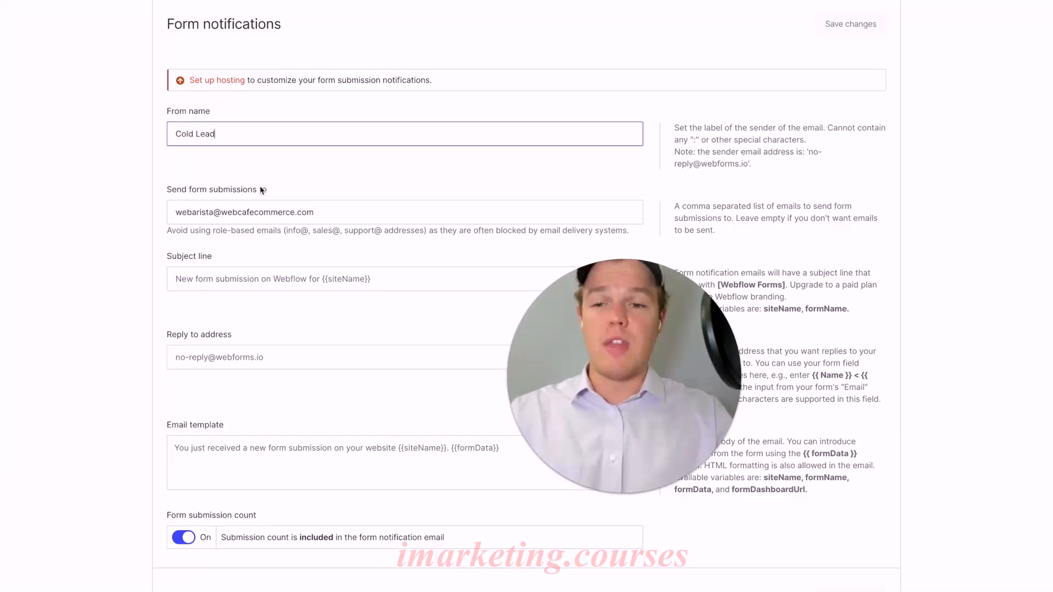
pyautogui.click(229, 181)
# Examine the form settings for reCAPTCHA validation, integrations, submissions, spam filtering, uploaded file access and submission data.
pyautogui.scroll(-5, 91, 159)
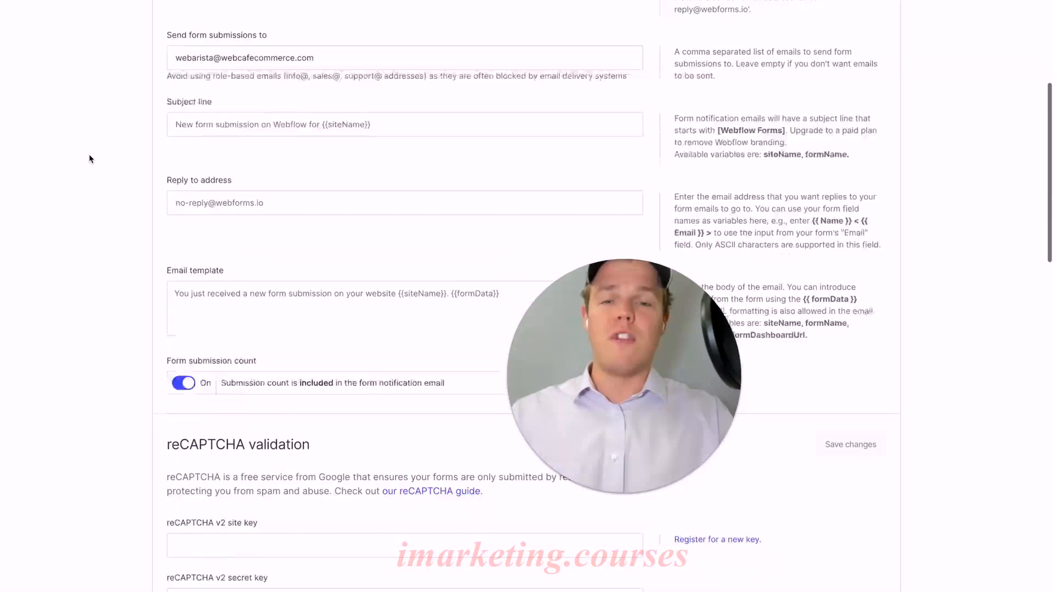
pyautogui.scroll(-8, 90, 159)
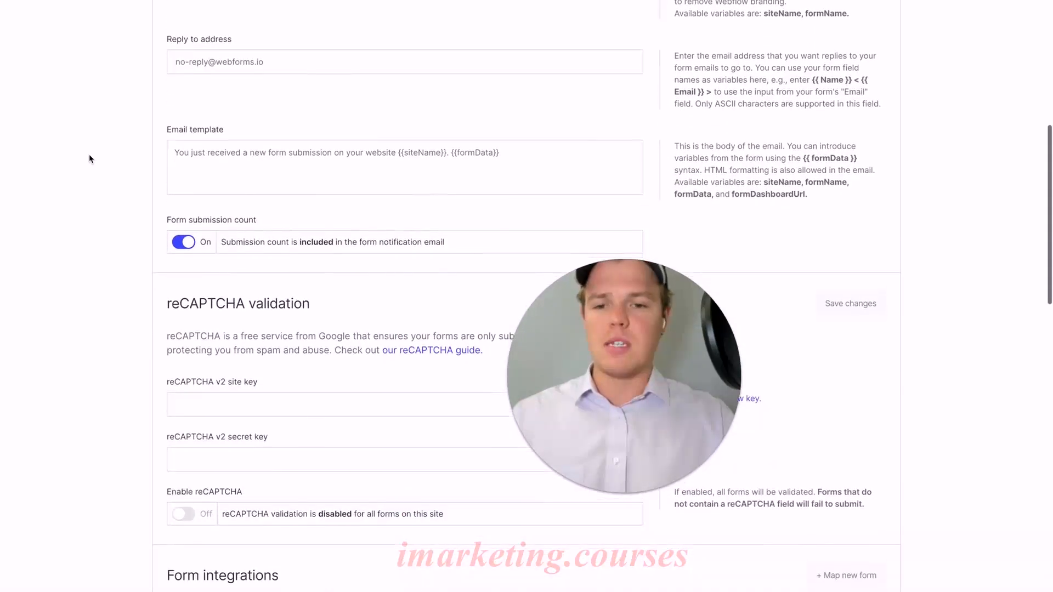
pyautogui.scroll(-6, 91, 159)
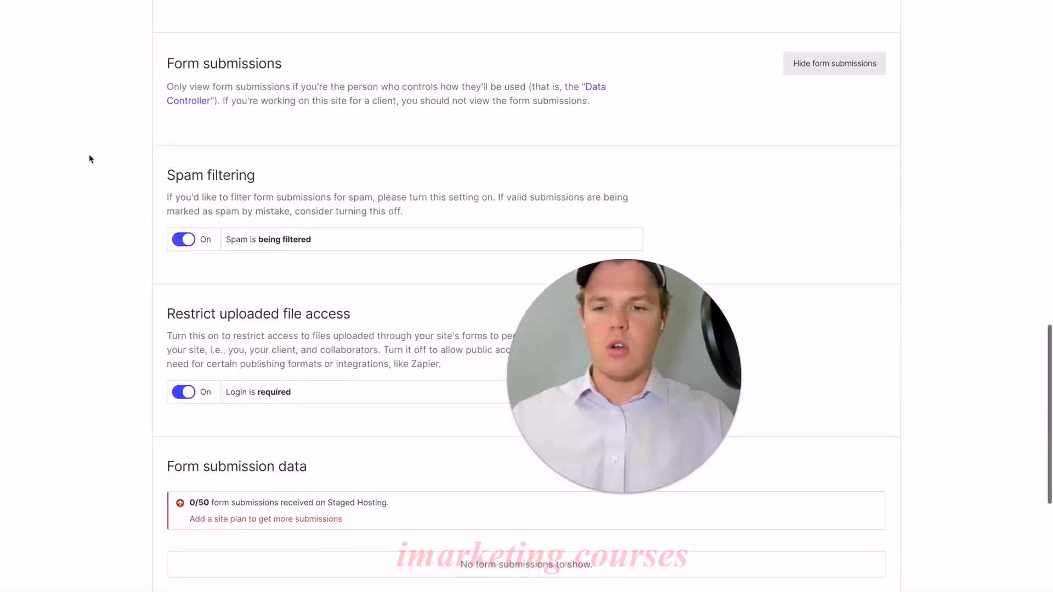
pyautogui.scroll(5, 90, 159)
pyautogui.scroll(8, 91, 159)
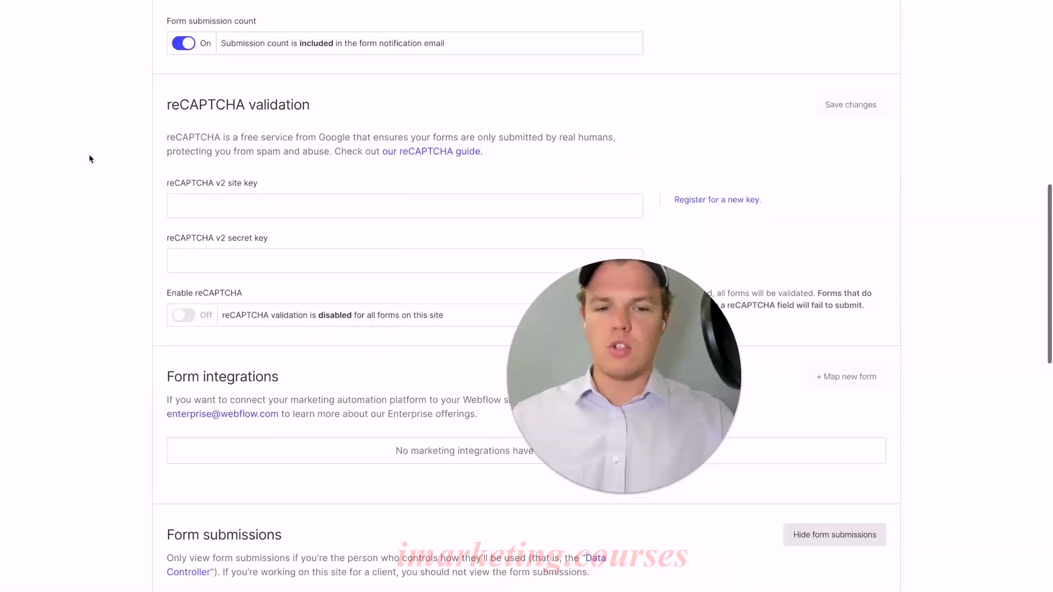
pyautogui.scroll(8, 90, 158)
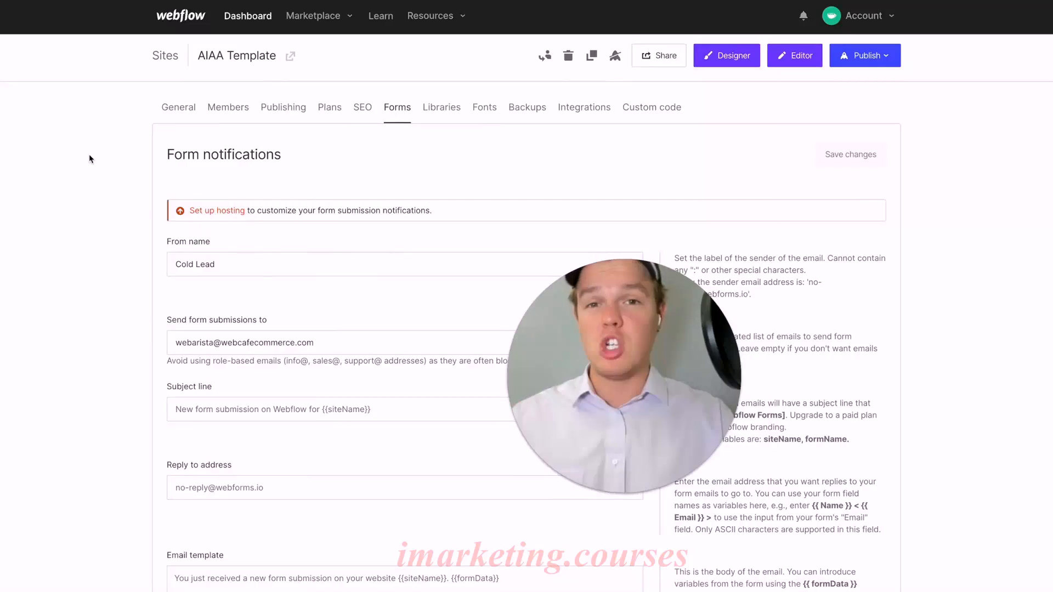
# Examine the site's installed libraries, Google and custom fonts, and available backups.
pyautogui.click(452, 114)
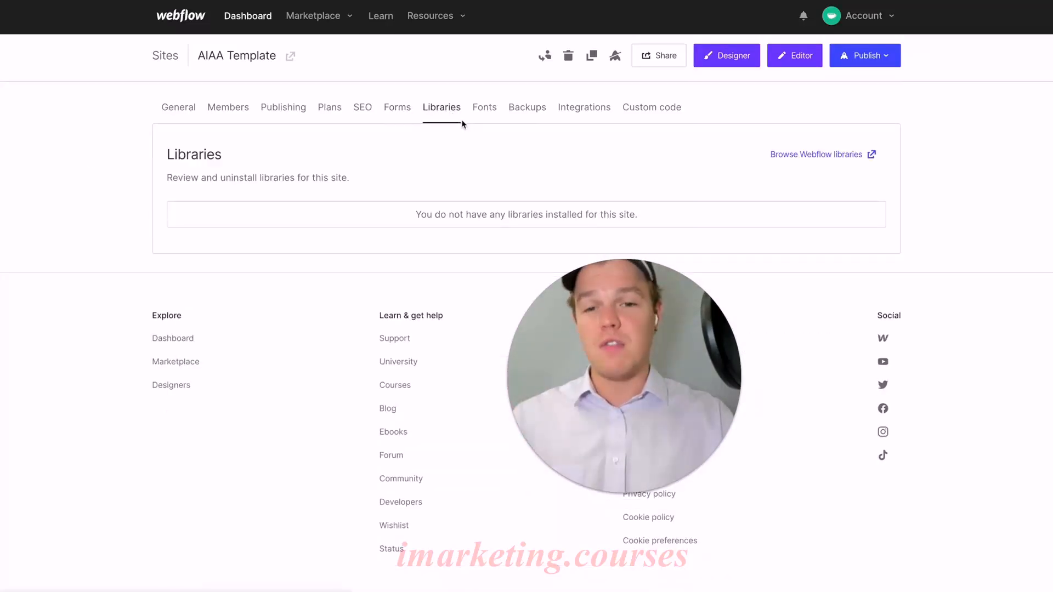
pyautogui.click(484, 116)
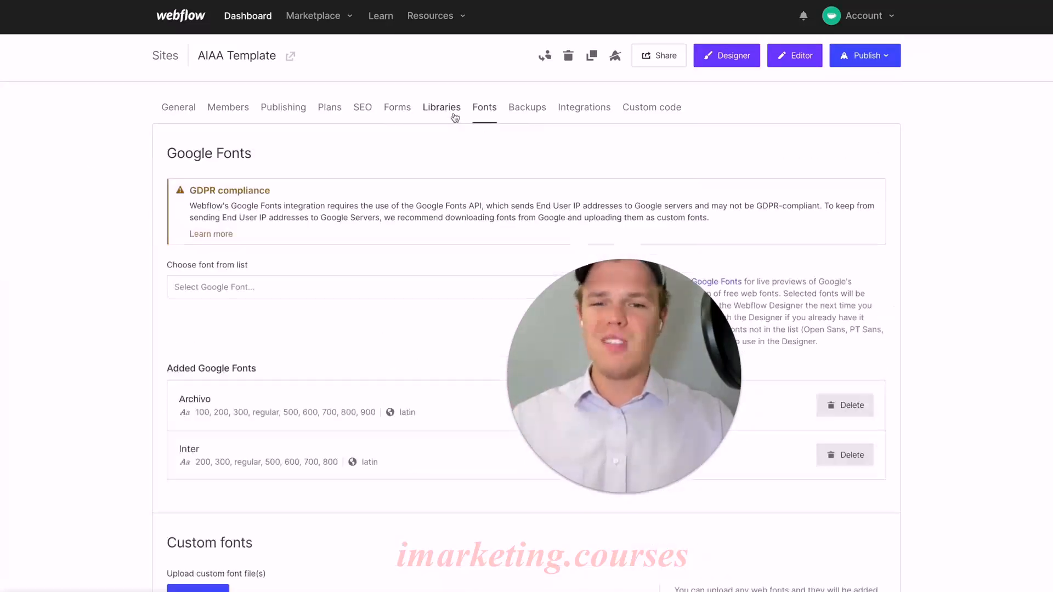
pyautogui.click(527, 115)
pyautogui.scroll(-1, 485, 165)
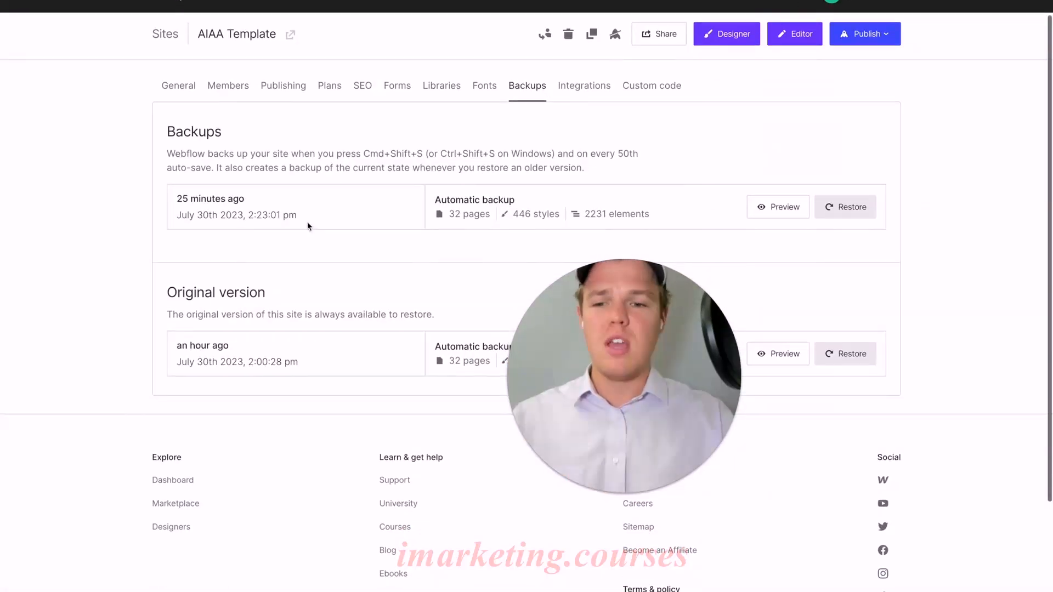
pyautogui.scroll(1, 414, 293)
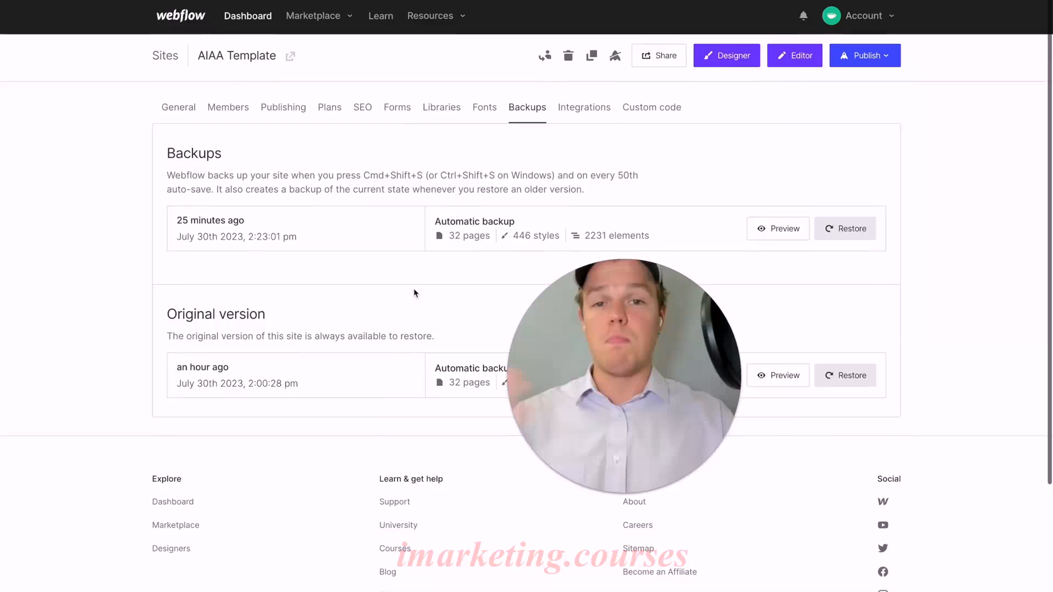
# Examine the integration settings for Google Analytics, Optimize, Maps, Facebook Pixel, API access, webhooks and authorized apps.
pyautogui.click(584, 107)
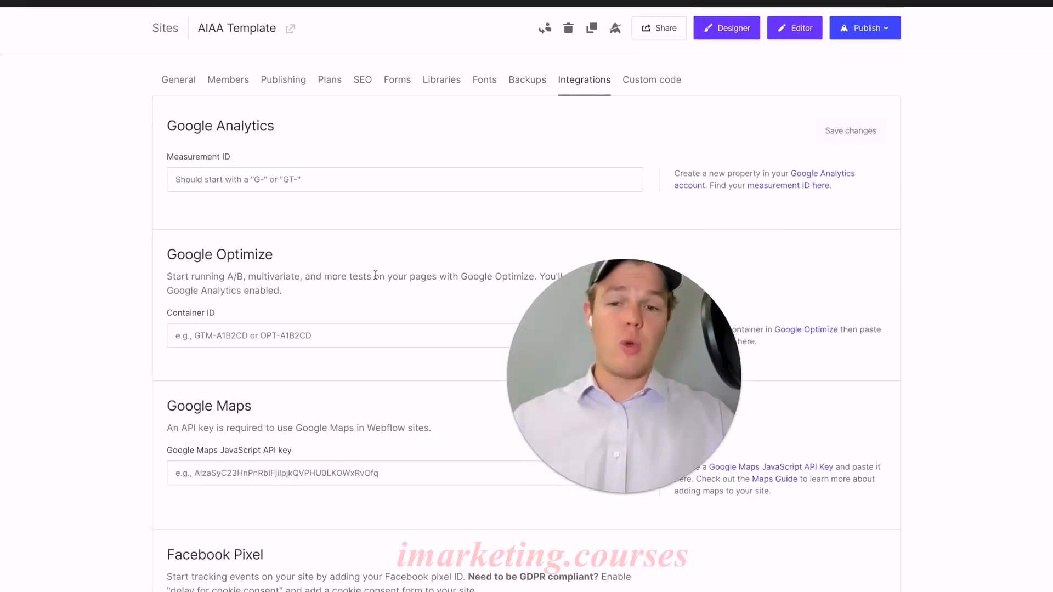
pyautogui.scroll(-10, 346, 214)
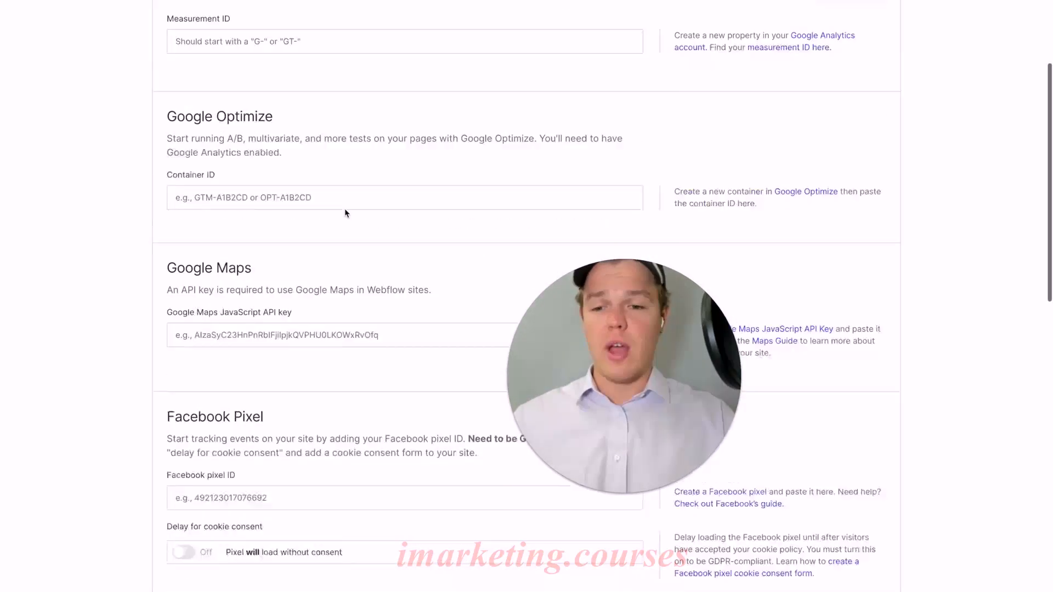
pyautogui.scroll(-2, 346, 212)
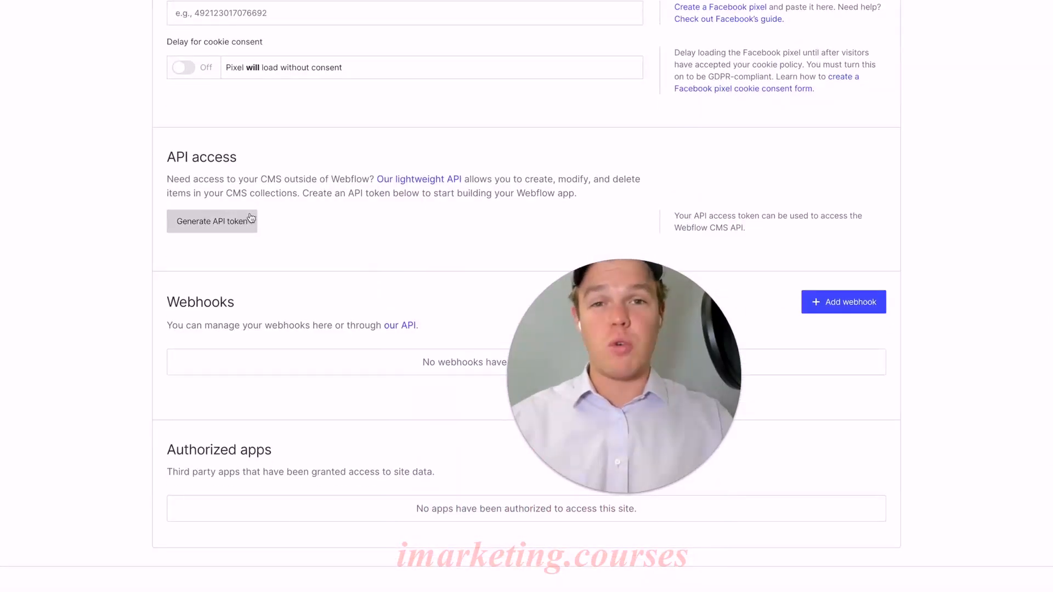
pyautogui.scroll(-1, 339, 250)
pyautogui.scroll(-2, 340, 250)
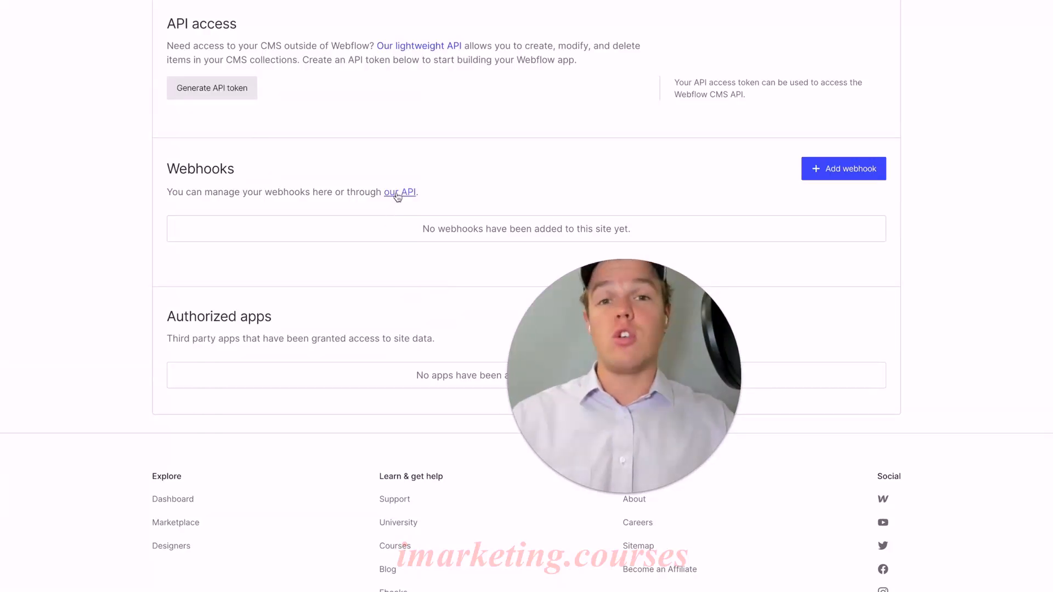
pyautogui.scroll(2, 398, 196)
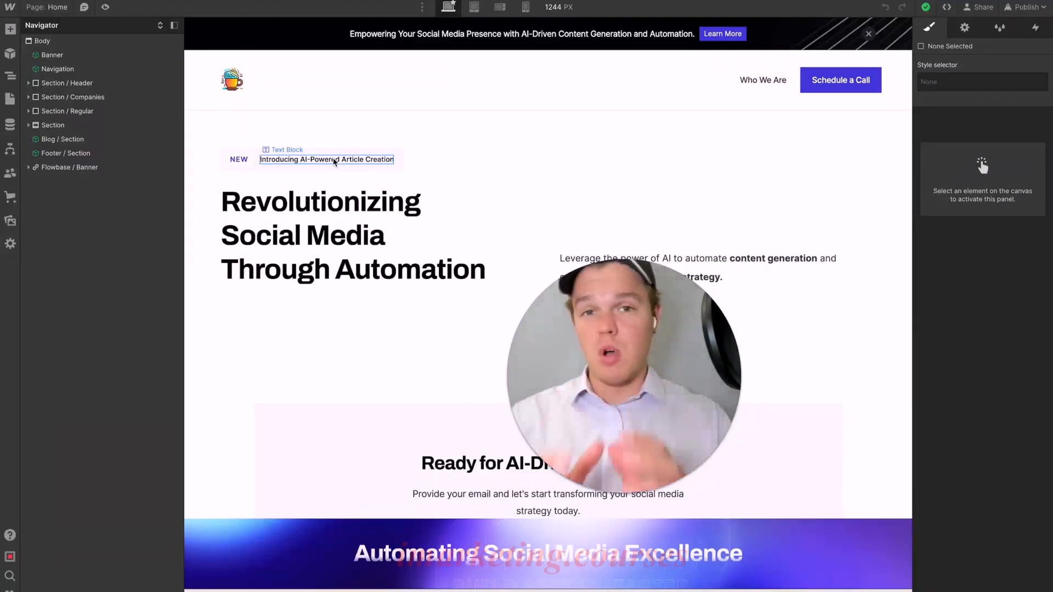
# Open the Home page's settings in the Webflow Designer and go to its SEO title and meta description.
pyautogui.click(10, 99)
pyautogui.click(152, 94)
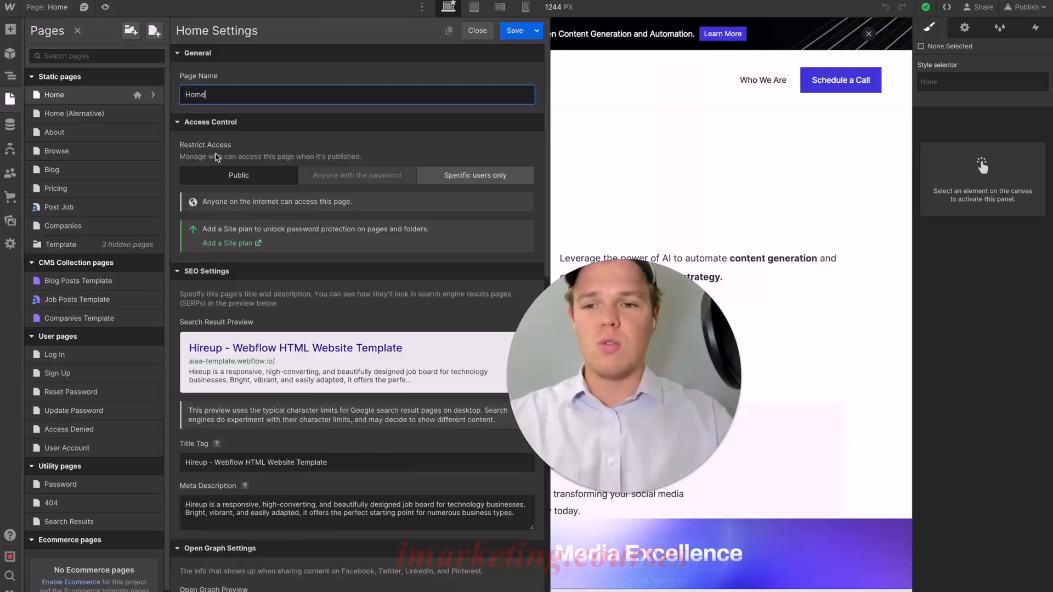
pyautogui.scroll(-3, 307, 256)
pyautogui.scroll(-3, 308, 256)
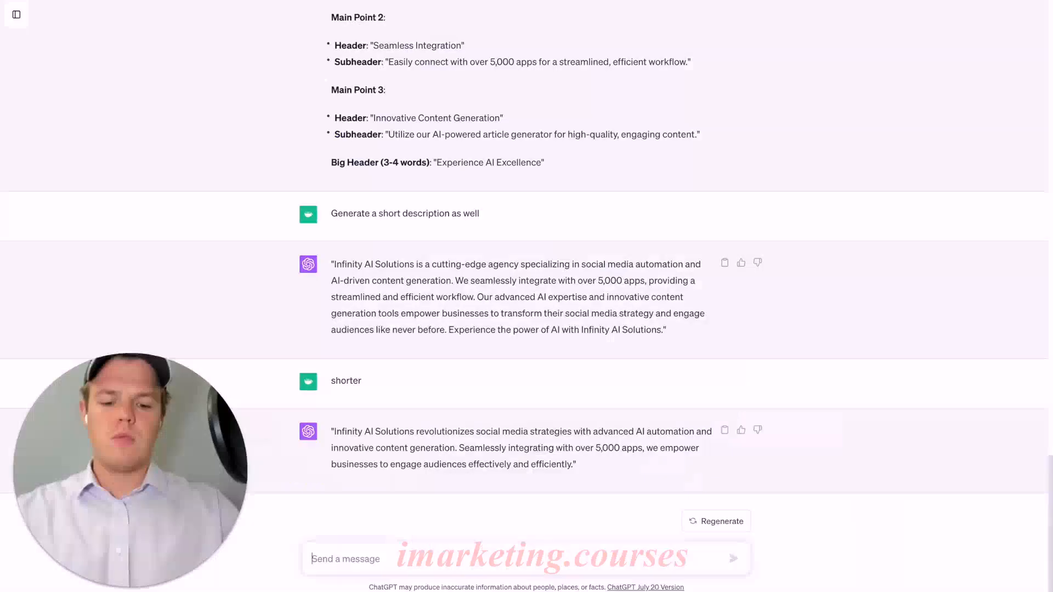
# Ask ChatGPT: "Based on all the information you know for this webpage, generate an effective SEO meta title and description".
pyautogui.write('ased on ')
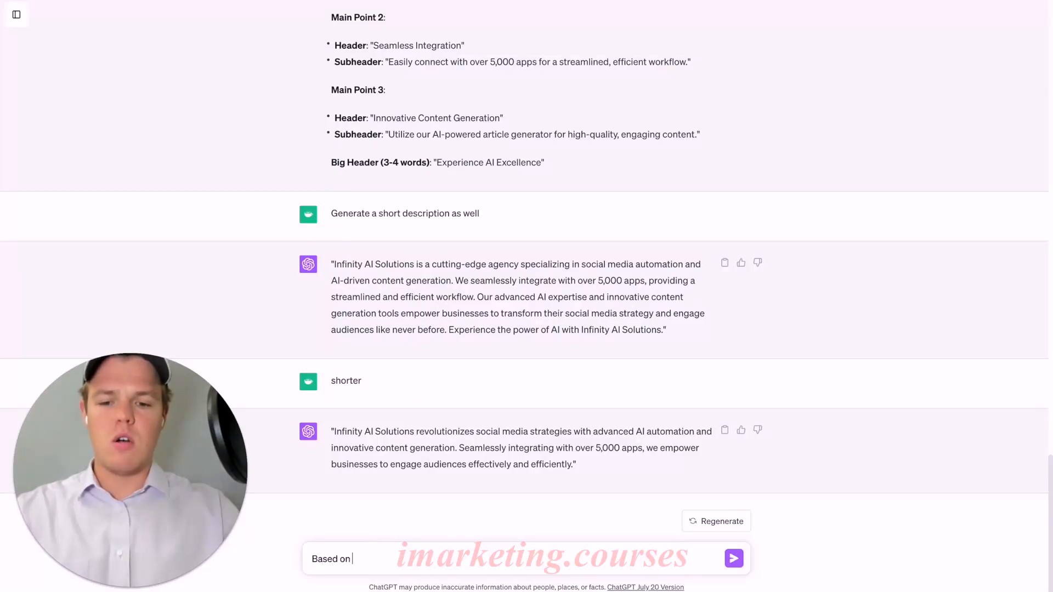
pyautogui.write('all the information you know for this webpage, generate a')
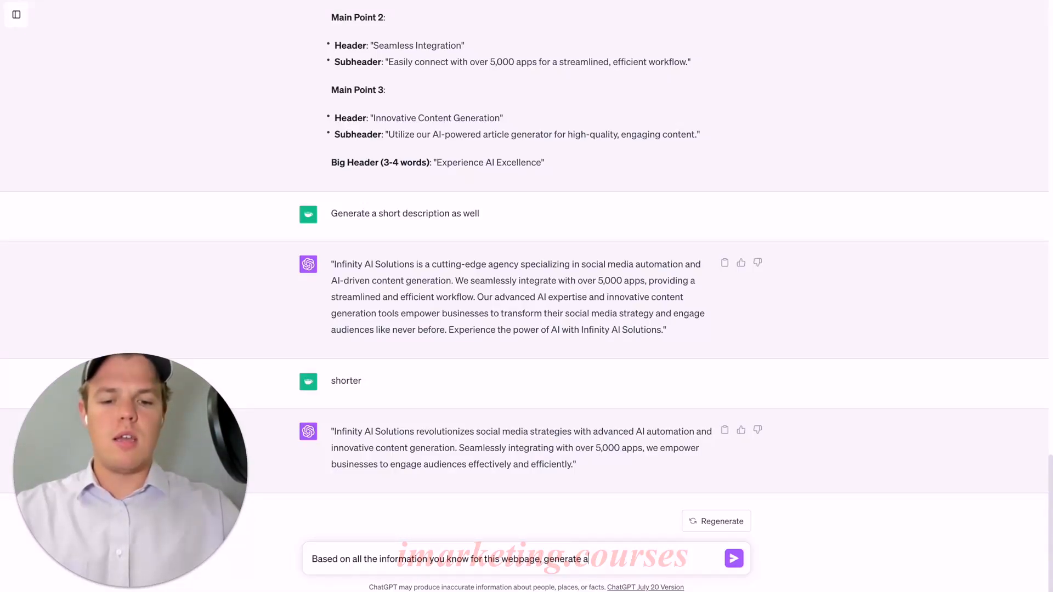
pyautogui.write('n effective S')
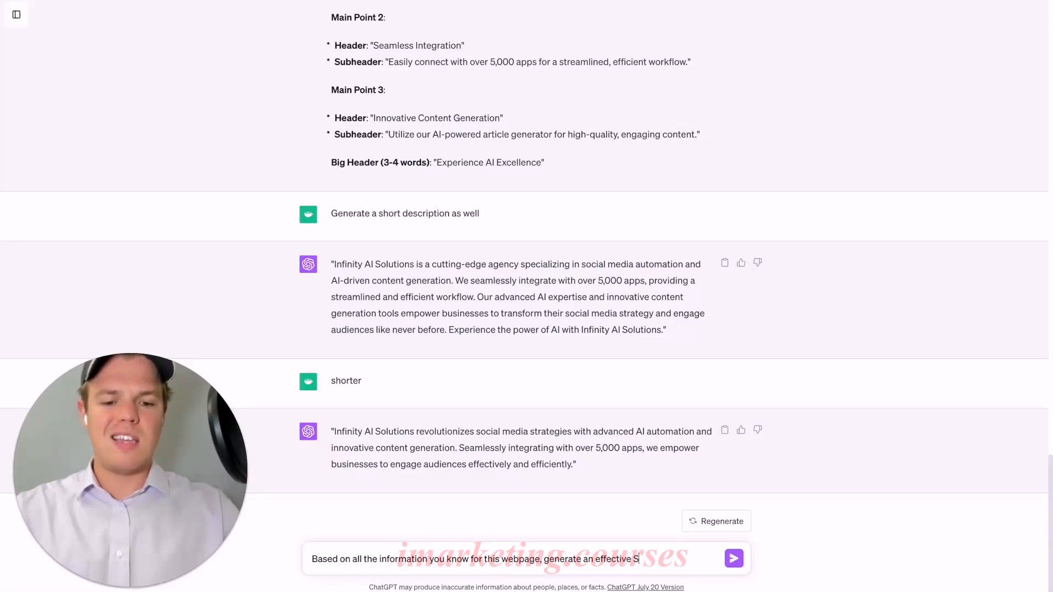
pyautogui.write('EO meta title and description')
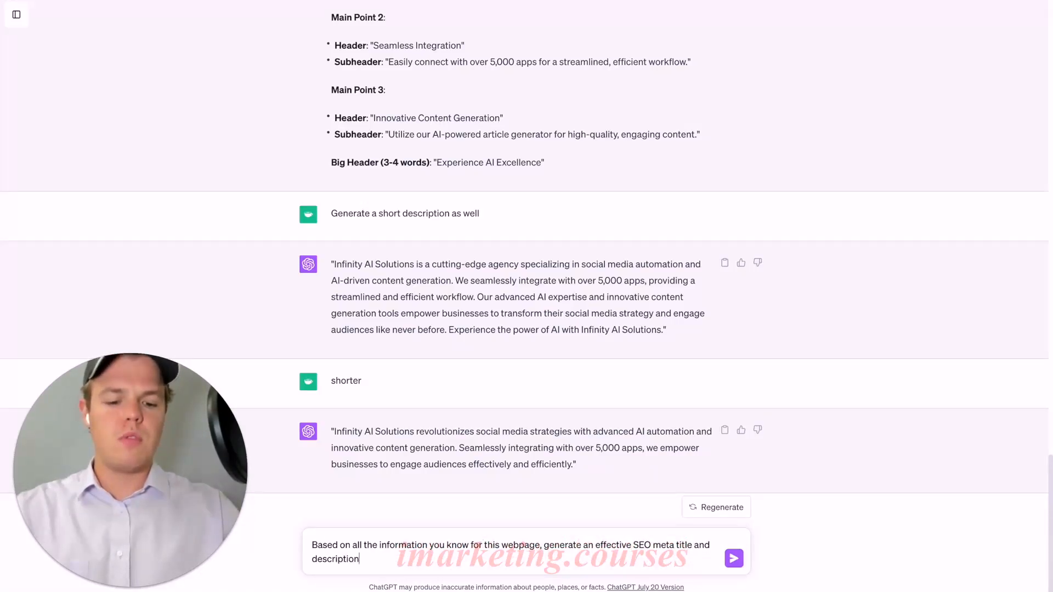
pyautogui.press('Return')
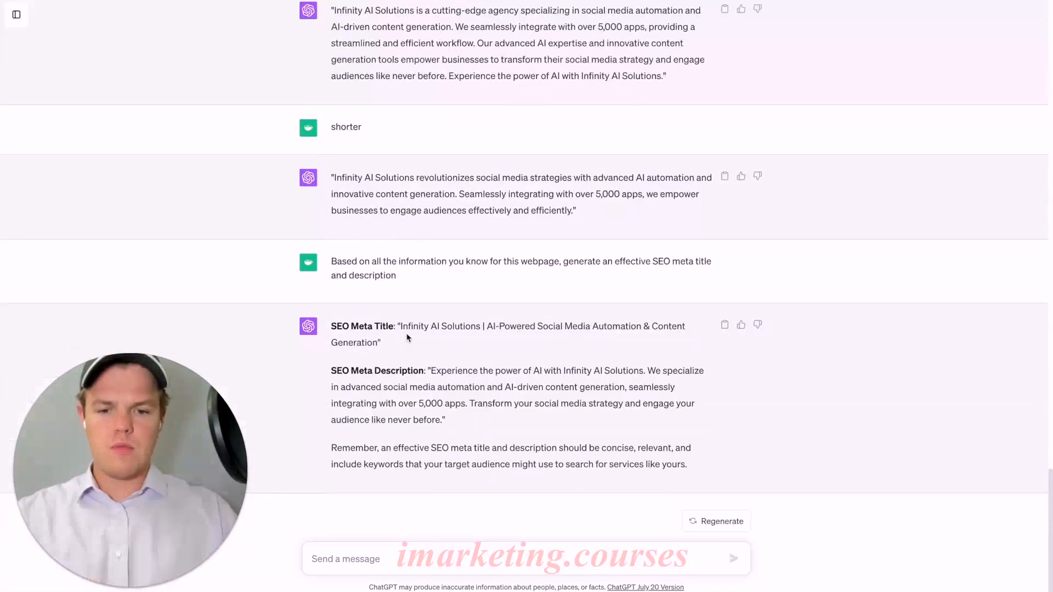
# Set the Home page's title tag in Webflow to ChatGPT's "Infinity AI Solutions | AI-Powered Social Media Automation & Content Generation".
pyautogui.moveTo(411, 329); pyautogui.dragTo(382, 344)
pyautogui.hotkey('ctrl', 'c')
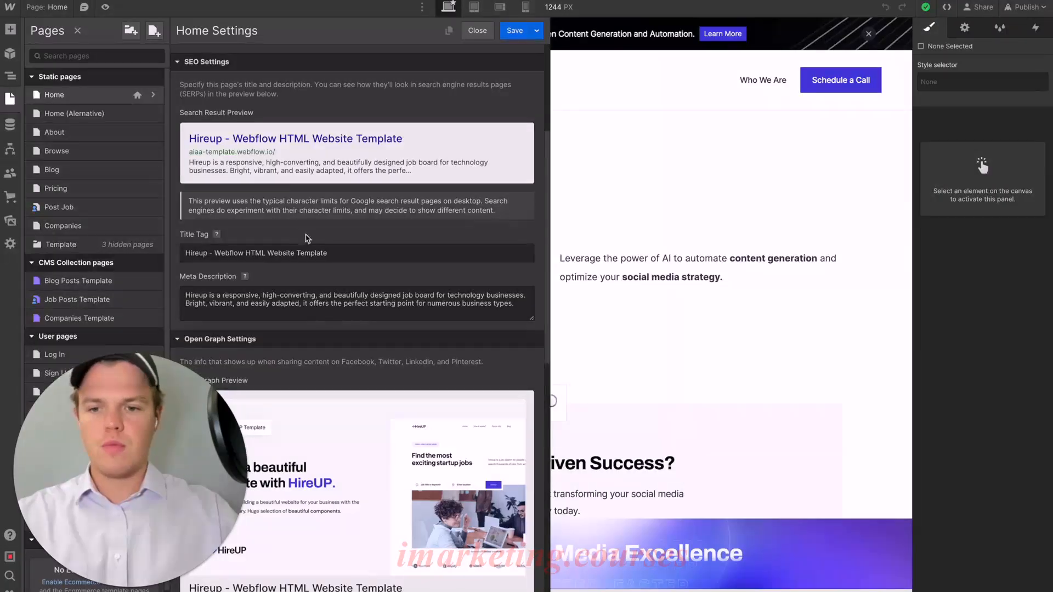
pyautogui.doubleClick(273, 254)
pyautogui.hotkey('ctrl', 'a')
pyautogui.hotkey('ctrl', 'v')
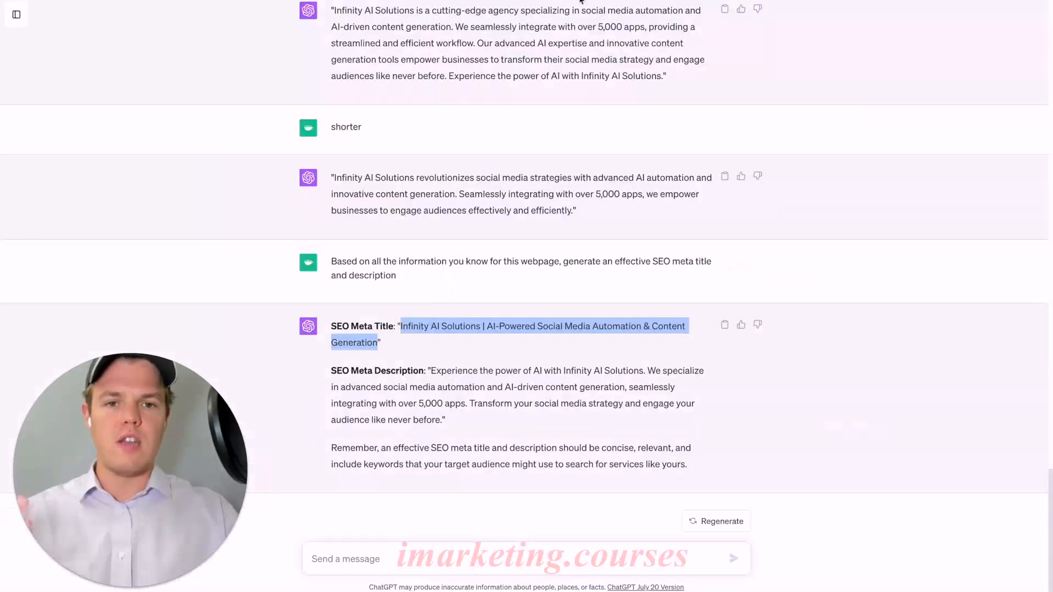
# Replace the Home page's meta description in Webflow with ChatGPT's description beginning "Experience the power of AI with Infinity AI Solutions".
pyautogui.click(428, 362)
pyautogui.moveTo(431, 367); pyautogui.dragTo(440, 418)
pyautogui.hotkey('ctrl', 'c')
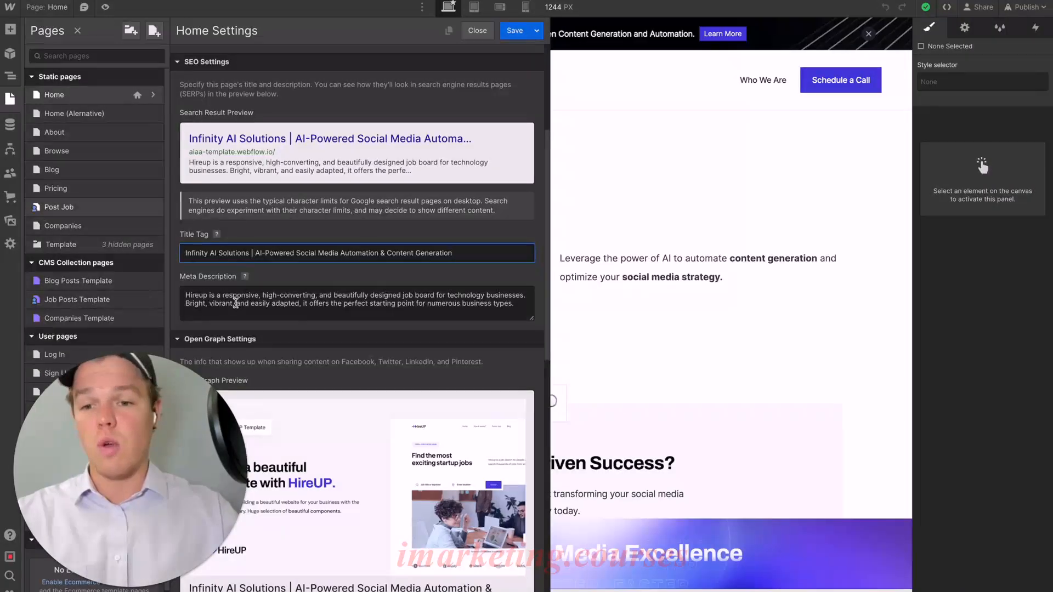
pyautogui.click(236, 304)
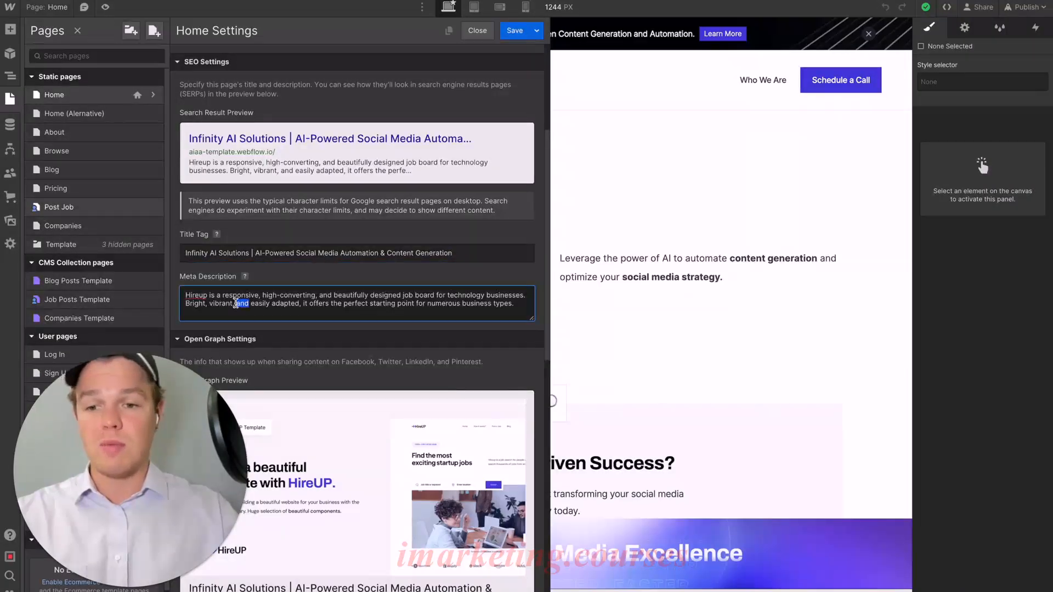
pyautogui.hotkey('ctrl', 'a')
pyautogui.hotkey('ctrl', 'v')
pyautogui.scroll(1, 286, 308)
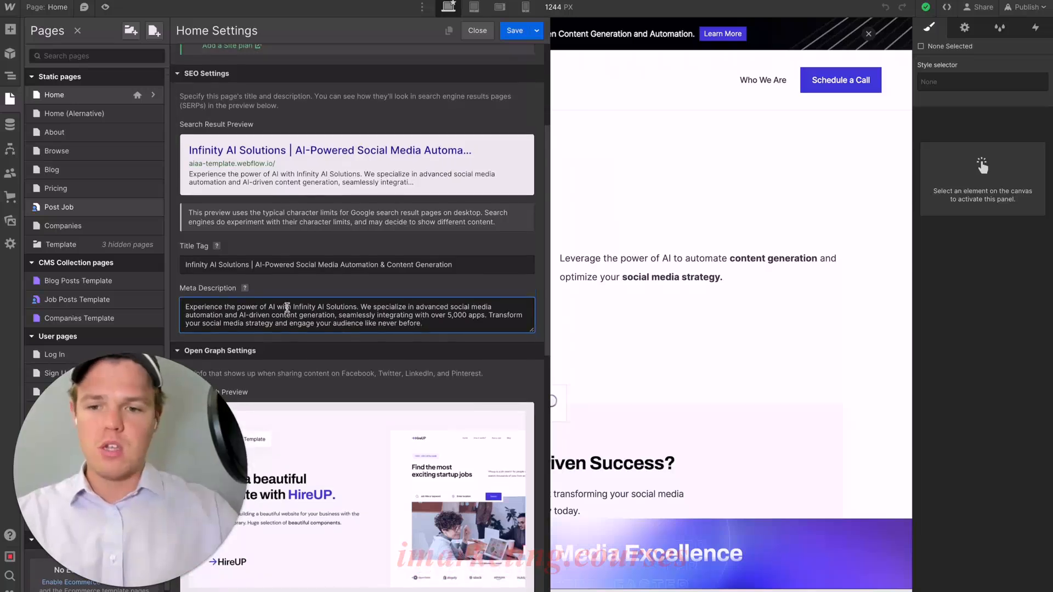
# Examine the Home page's Open Graph settings, including the preview image, title and description used for social sharing.
pyautogui.scroll(-2, 366, 295)
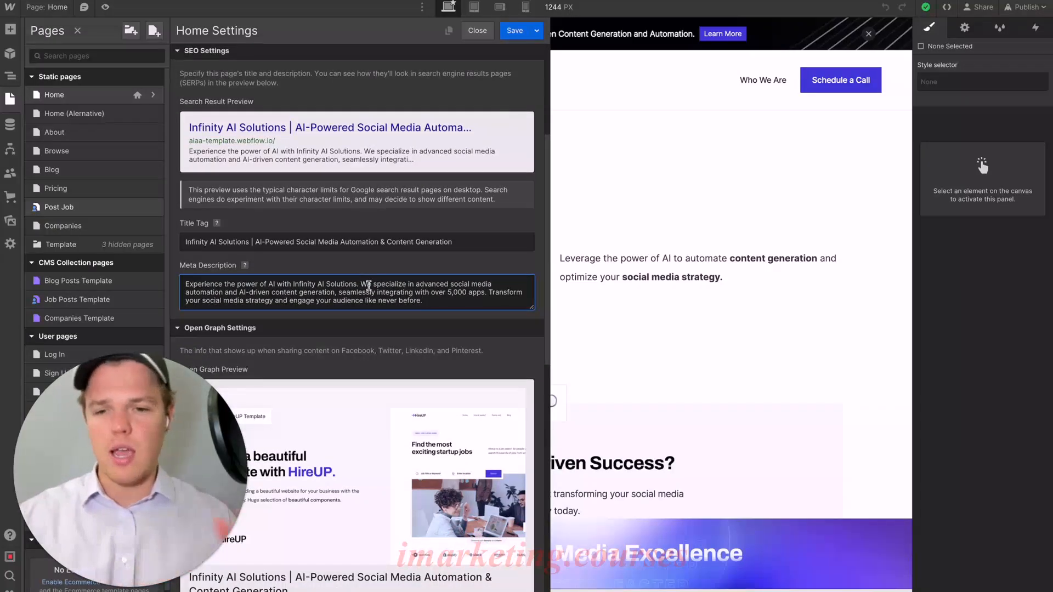
pyautogui.scroll(-3, 368, 286)
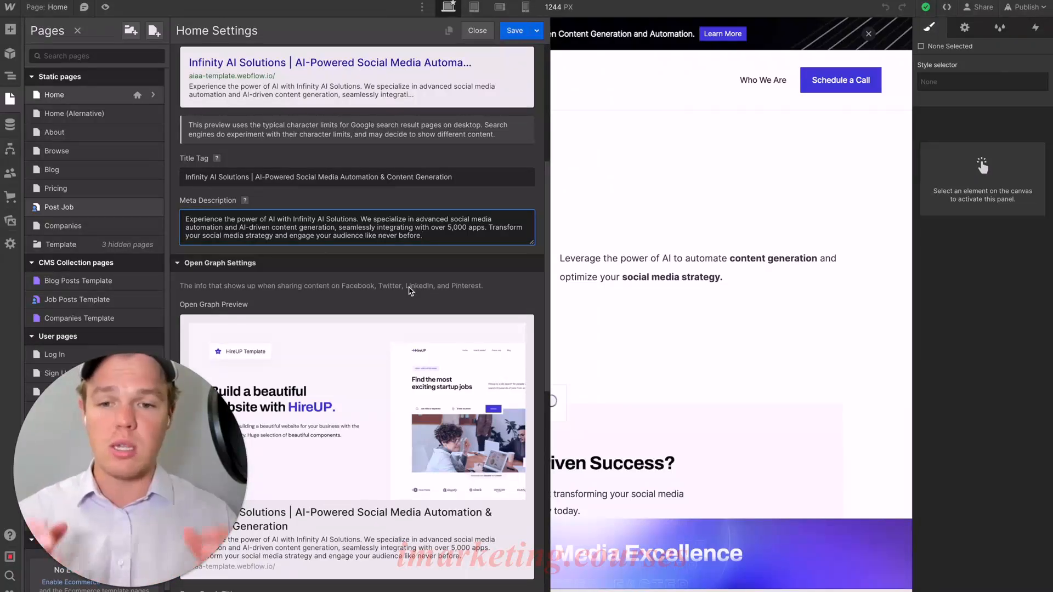
pyautogui.scroll(-3, 410, 290)
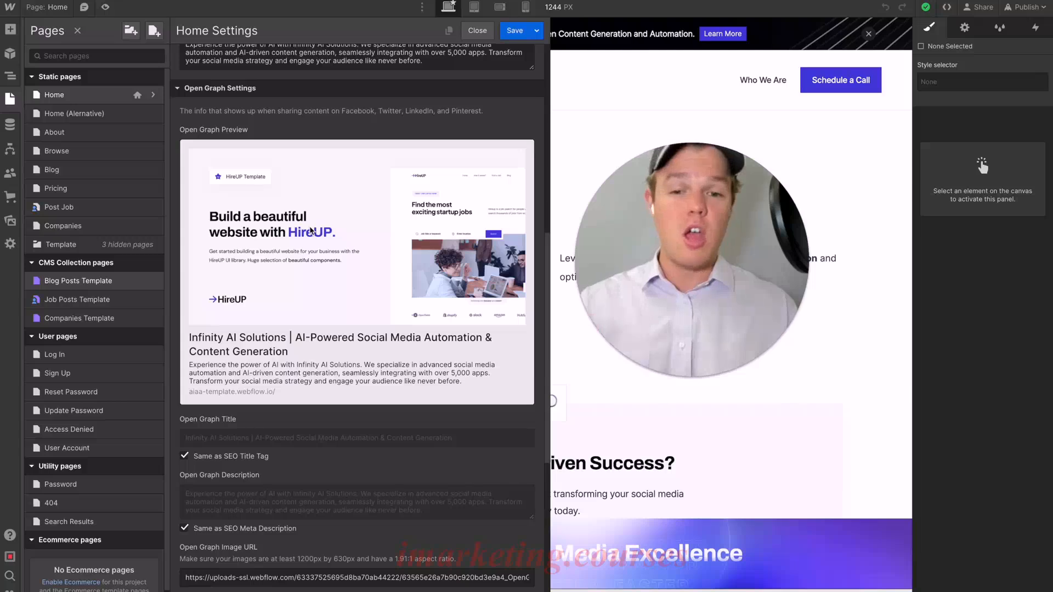
pyautogui.rightClick(373, 275)
pyautogui.click(333, 251)
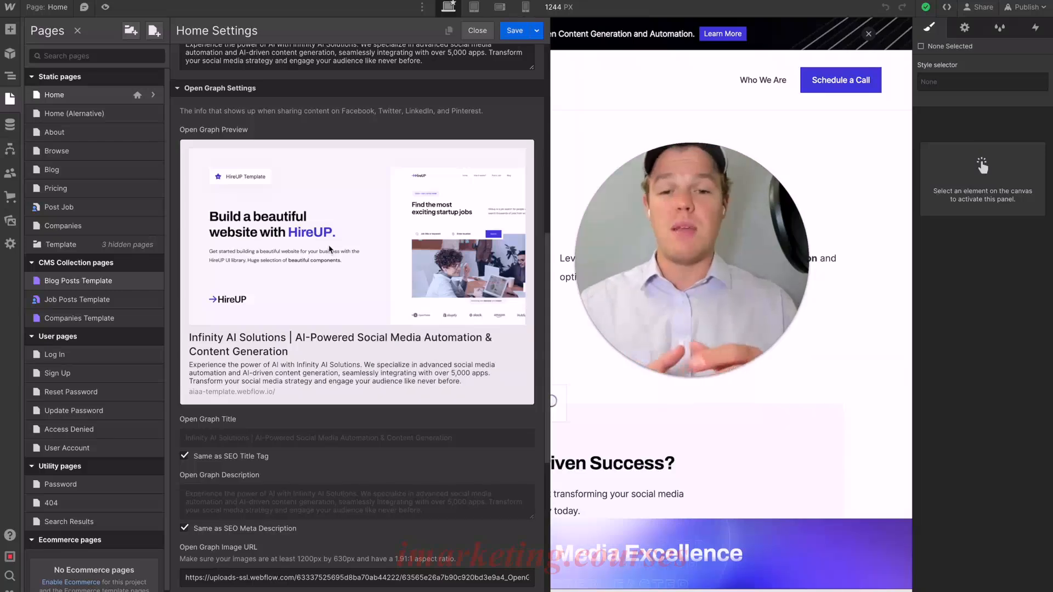